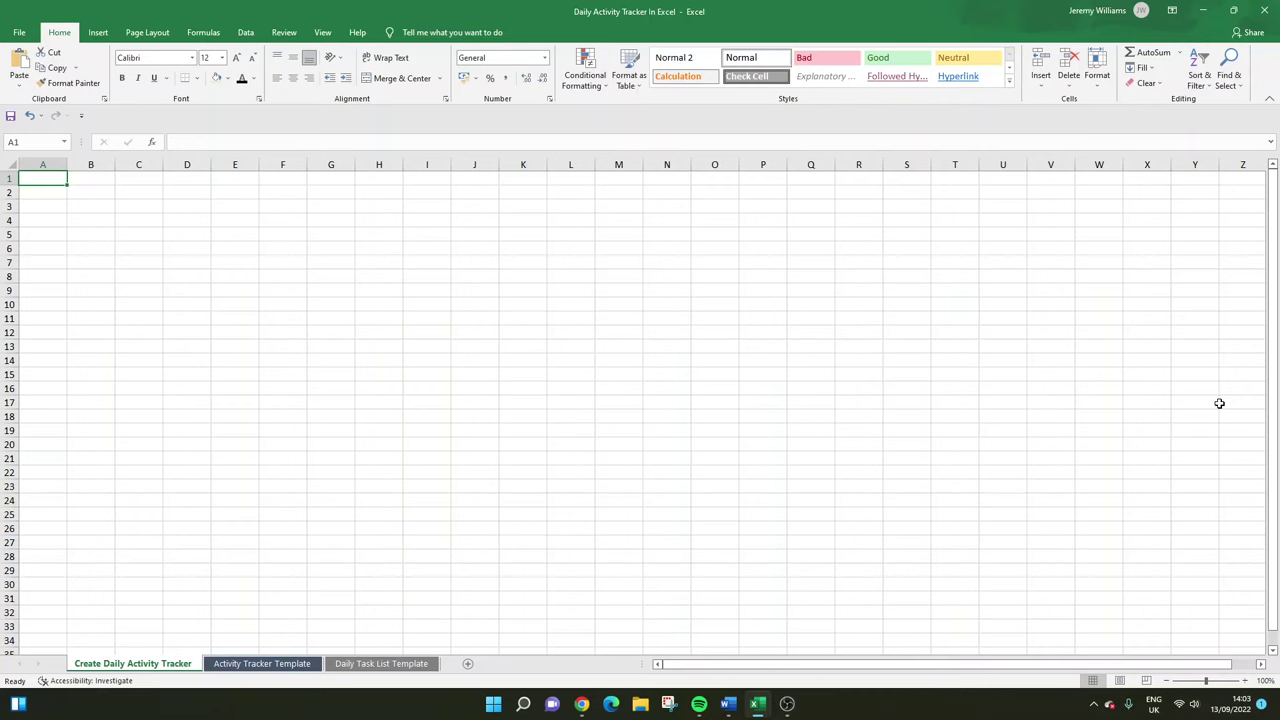
Look over the Activity Tracker Template and Daily Task List Template sheets, then return to Create Daily Activity Tracker.
{"action": "left_click", "coordinate": [258, 665]}
{"action": "left_click", "coordinate": [343, 665]}
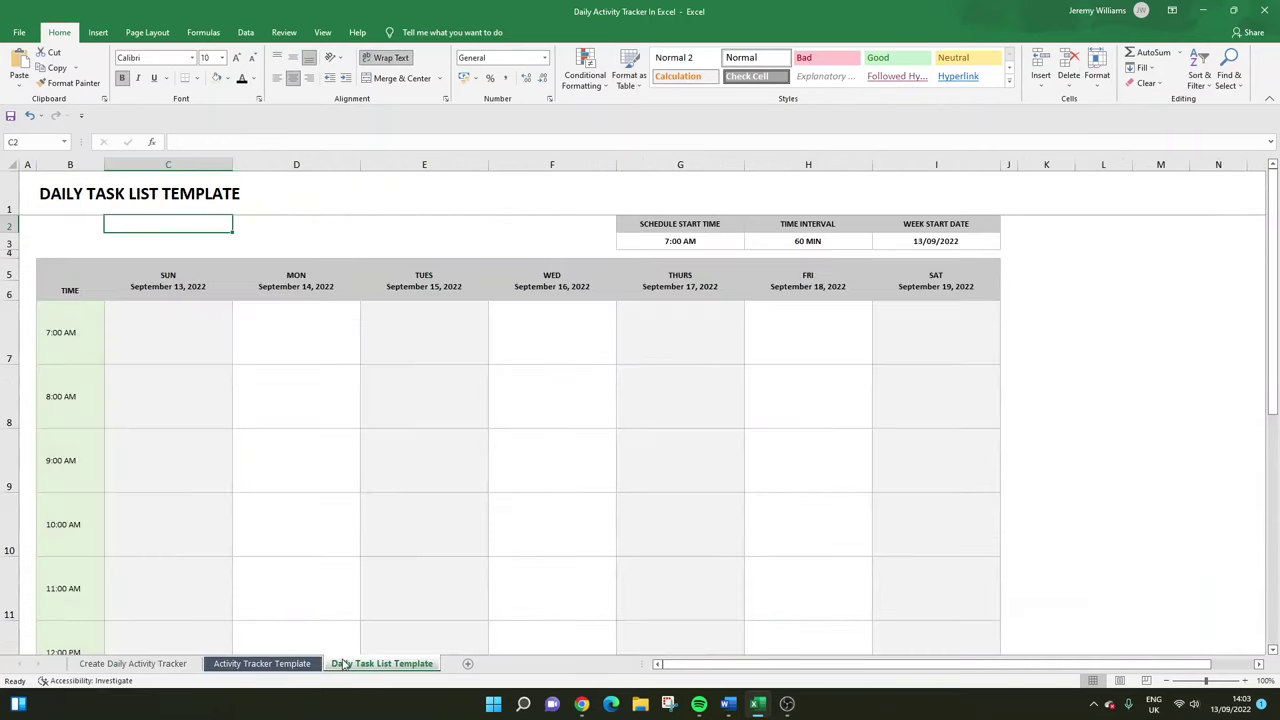
{"action": "left_click", "coordinate": [133, 664]}
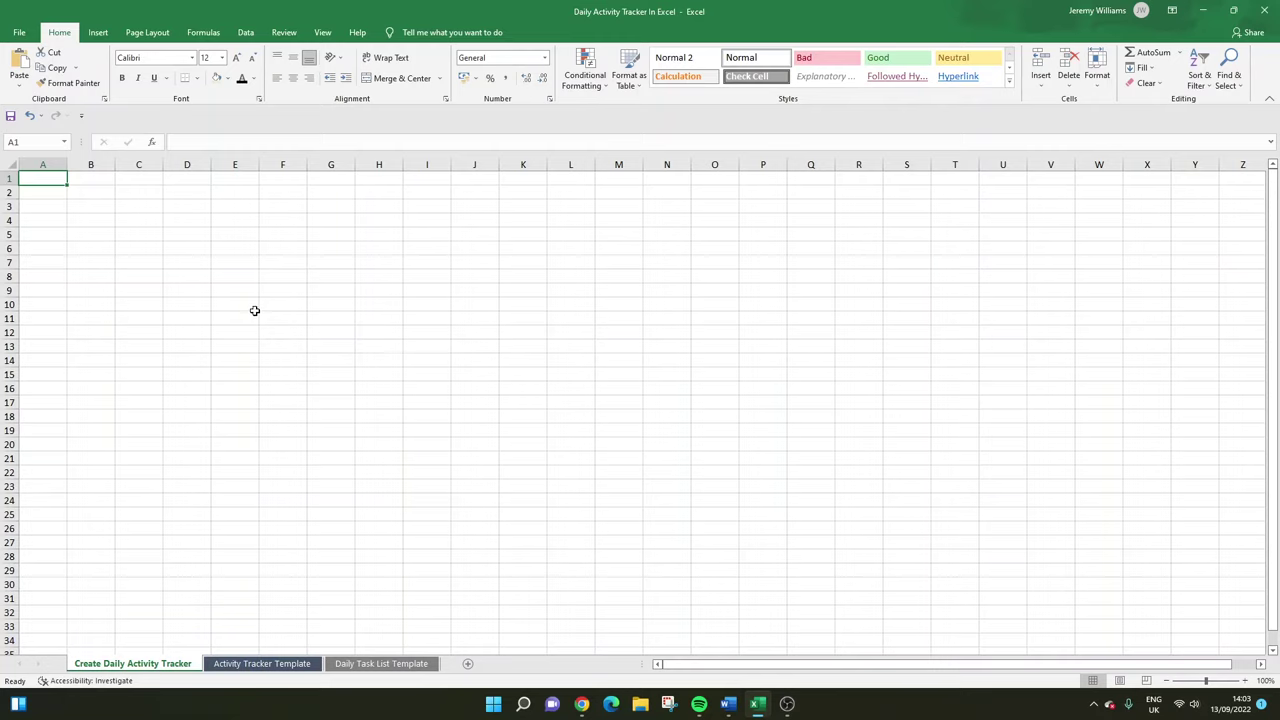
Narrow column A, widen column B and make row 2 taller.
{"action": "left_click", "coordinate": [101, 192]}
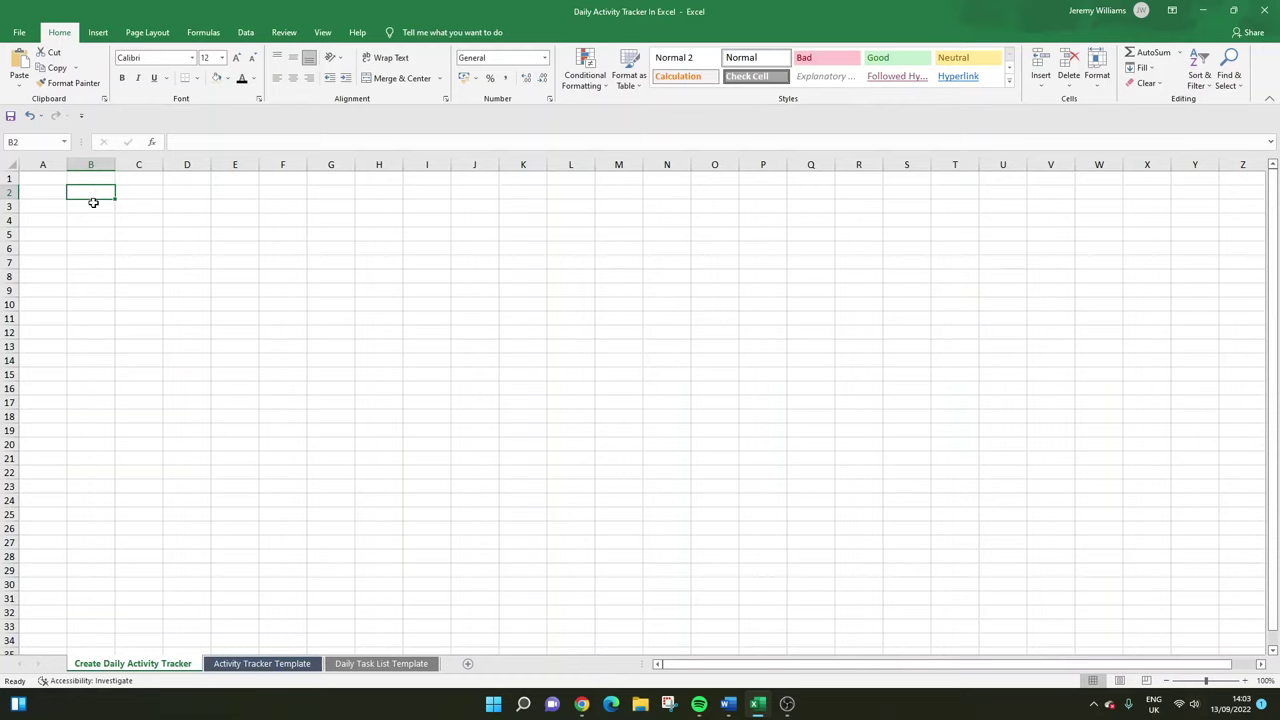
{"action": "left_click_drag", "start_coordinate": [66, 166], "coordinate": [46, 170]}
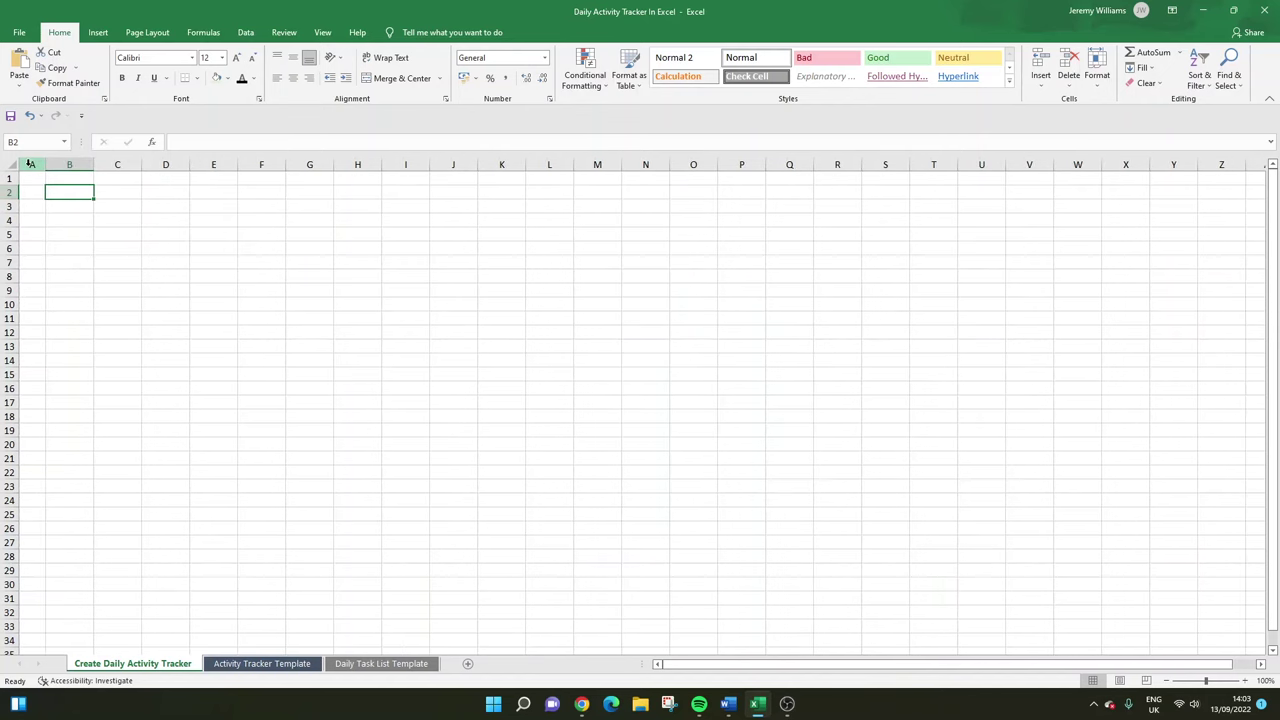
{"action": "left_click_drag", "start_coordinate": [45, 163], "coordinate": [19, 219]}
{"action": "left_click_drag", "start_coordinate": [90, 164], "coordinate": [285, 175]}
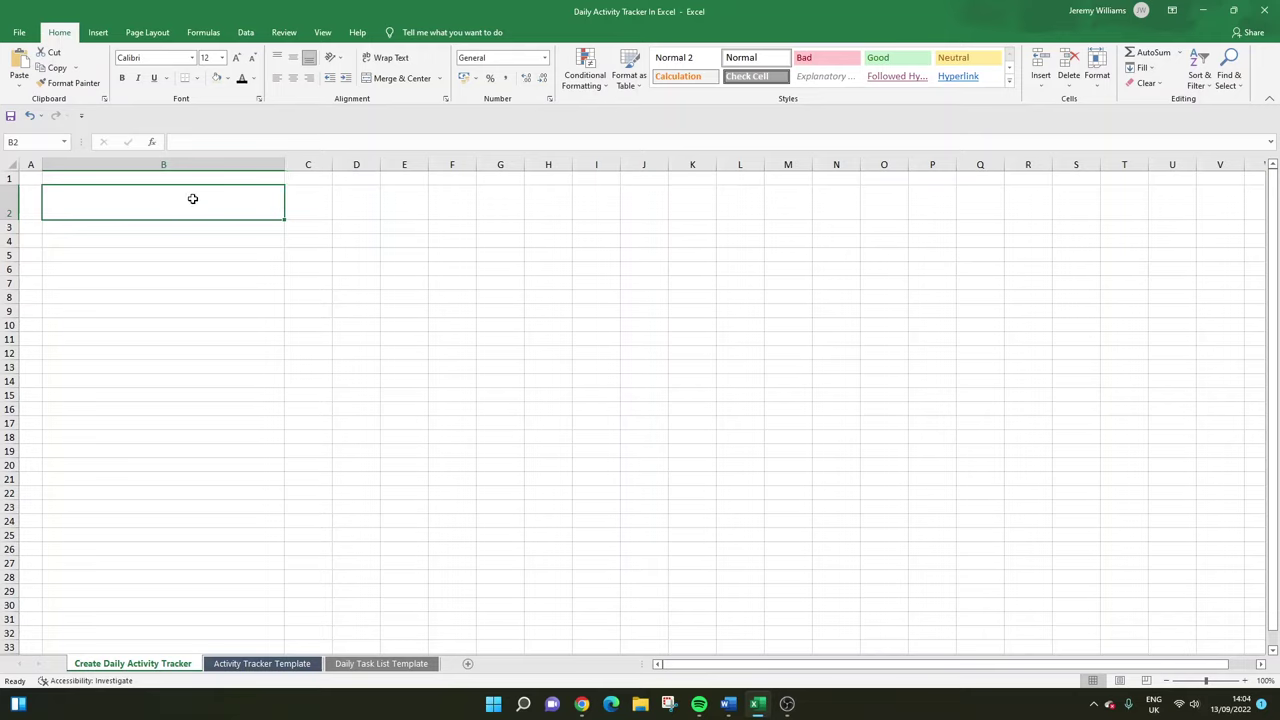
Enter 'Daily Activity Tracker' in B2 and format it bold at 28 pt.
{"action": "type", "text": "Daily Activ"}
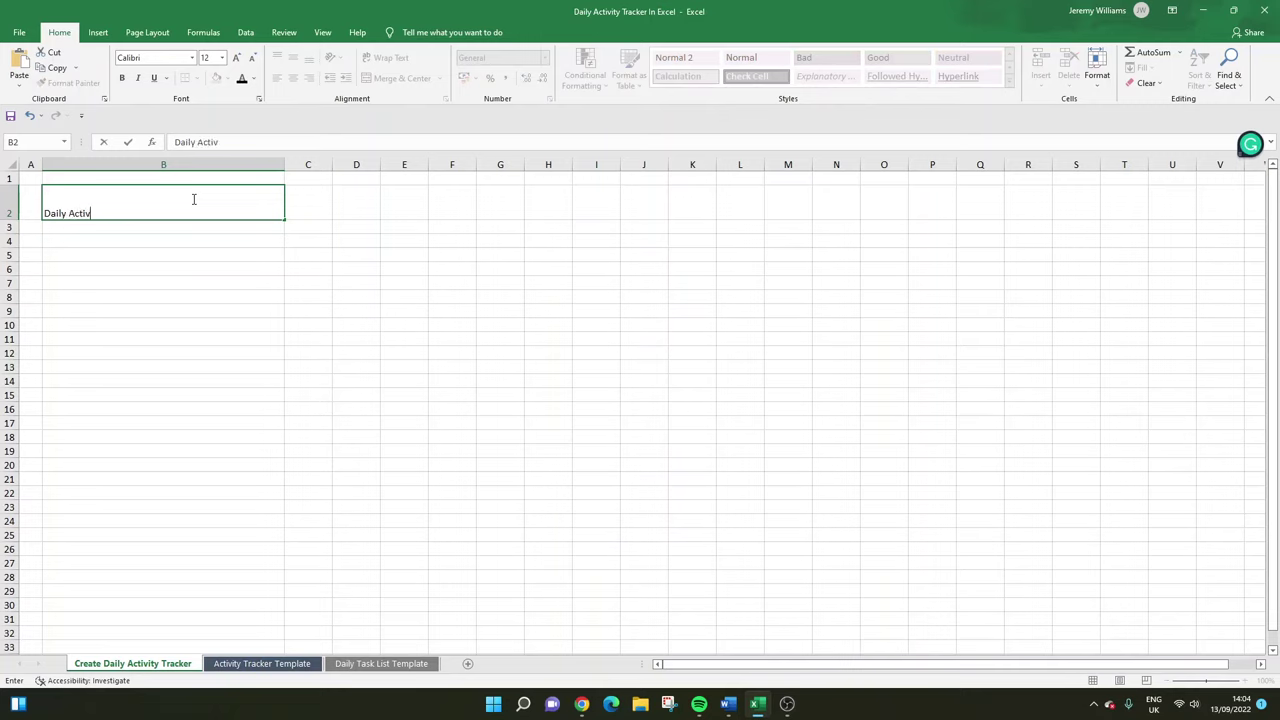
{"action": "type", "text": "ity Tracker"}
{"action": "key", "text": "Return"}
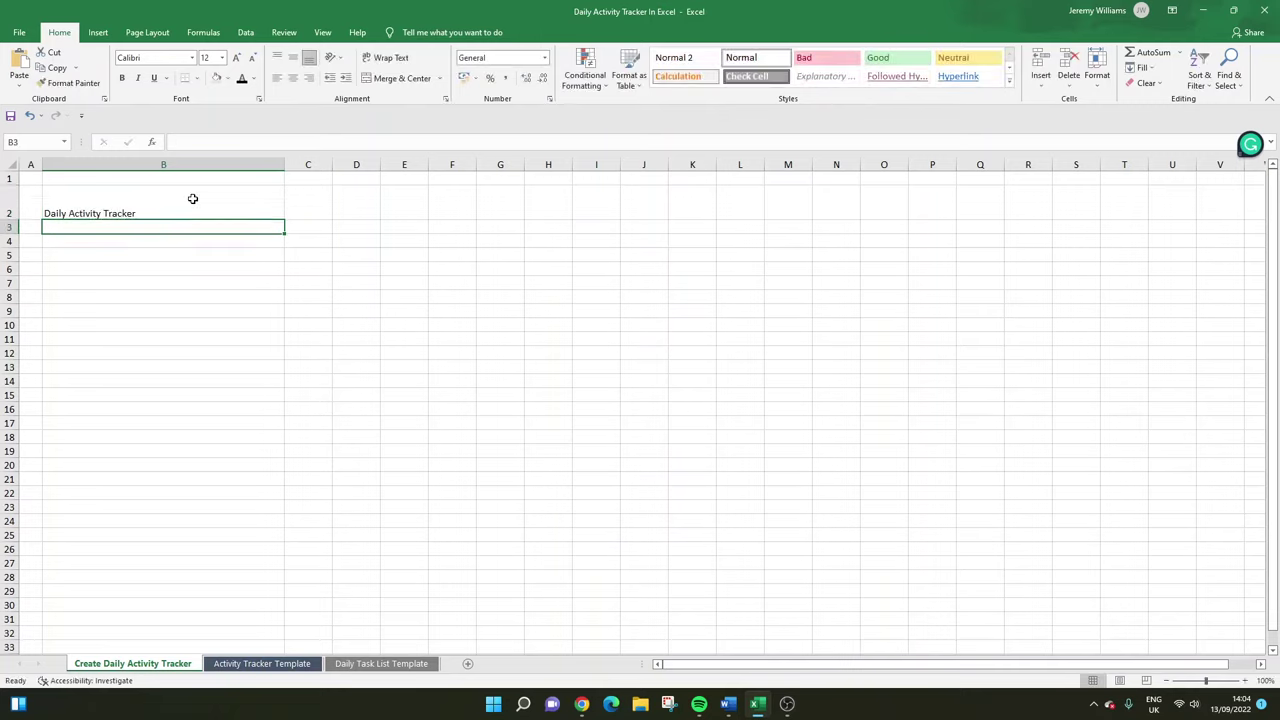
{"action": "left_click", "coordinate": [193, 199]}
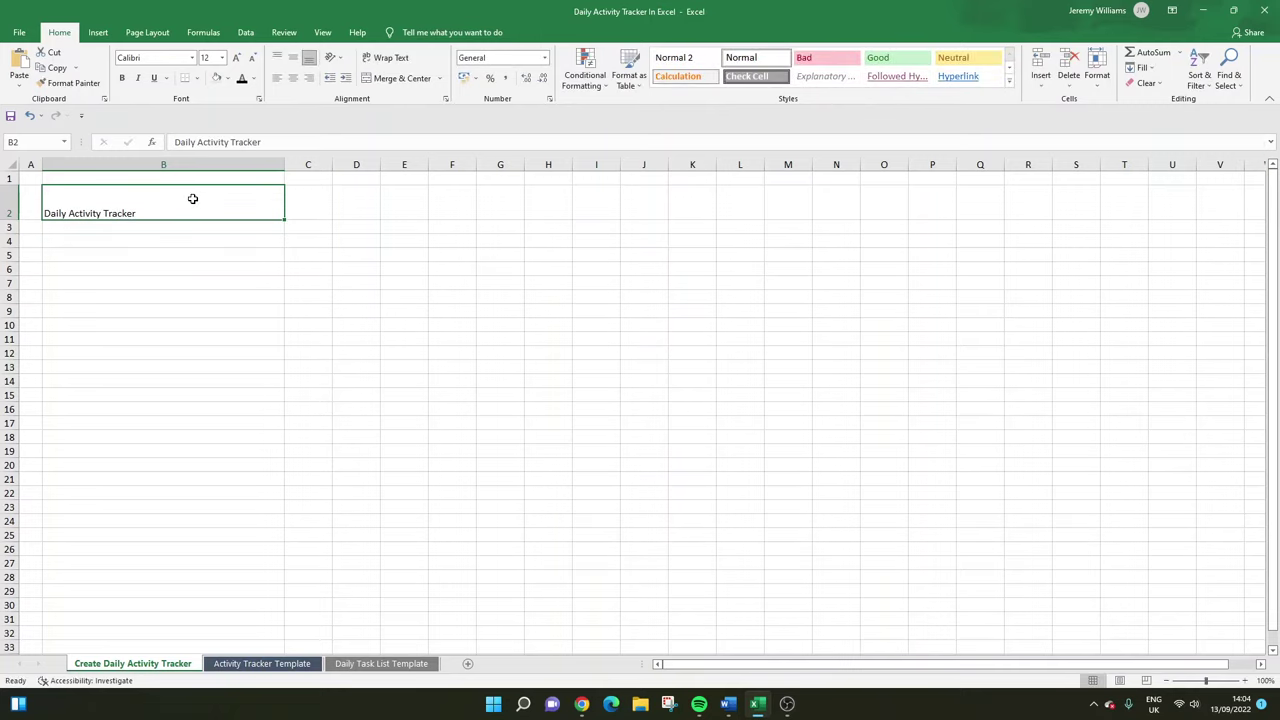
{"action": "left_click", "coordinate": [126, 80]}
{"action": "left_click", "coordinate": [222, 57]}
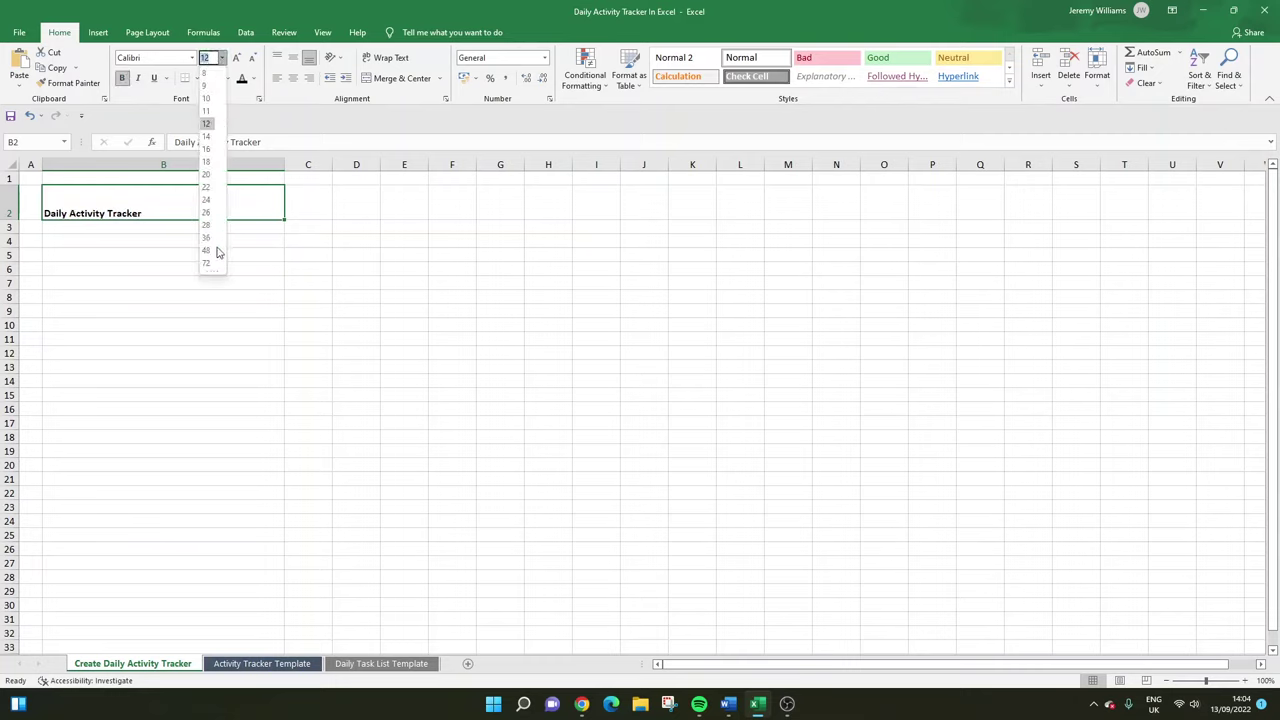
{"action": "left_click", "coordinate": [209, 225]}
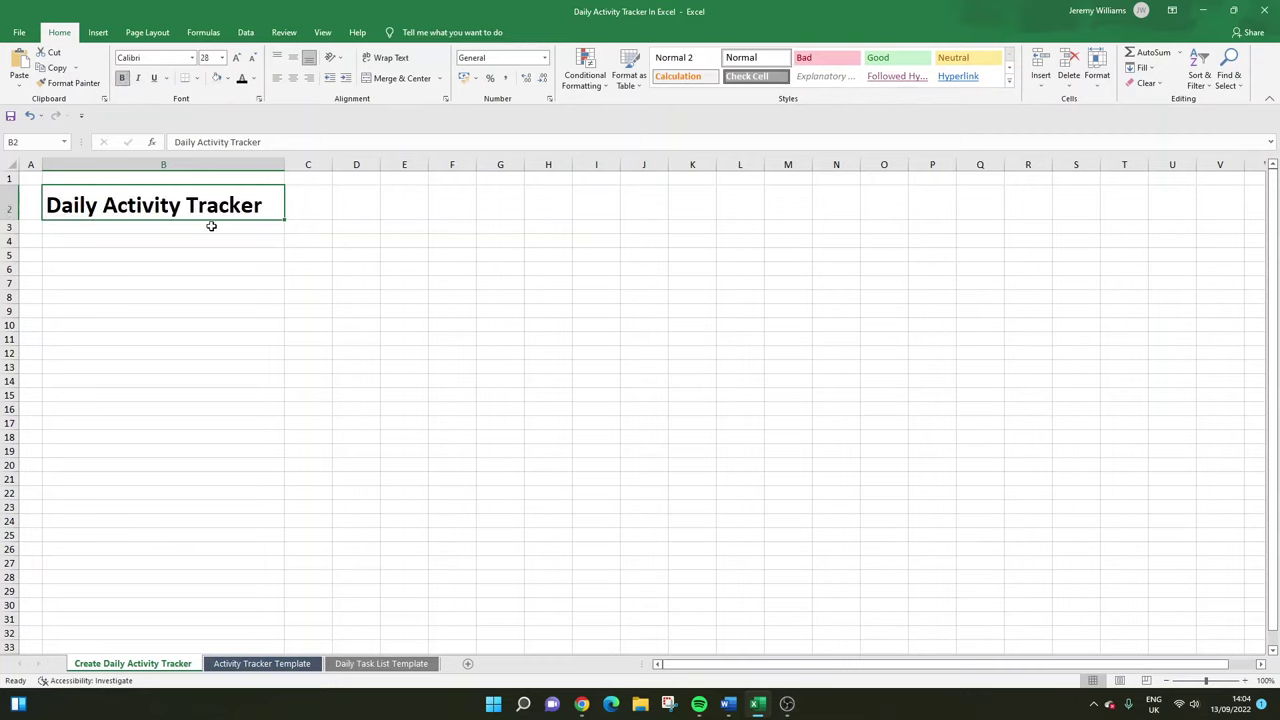
{"action": "left_click", "coordinate": [207, 57]}
{"action": "left_click", "coordinate": [189, 246]}
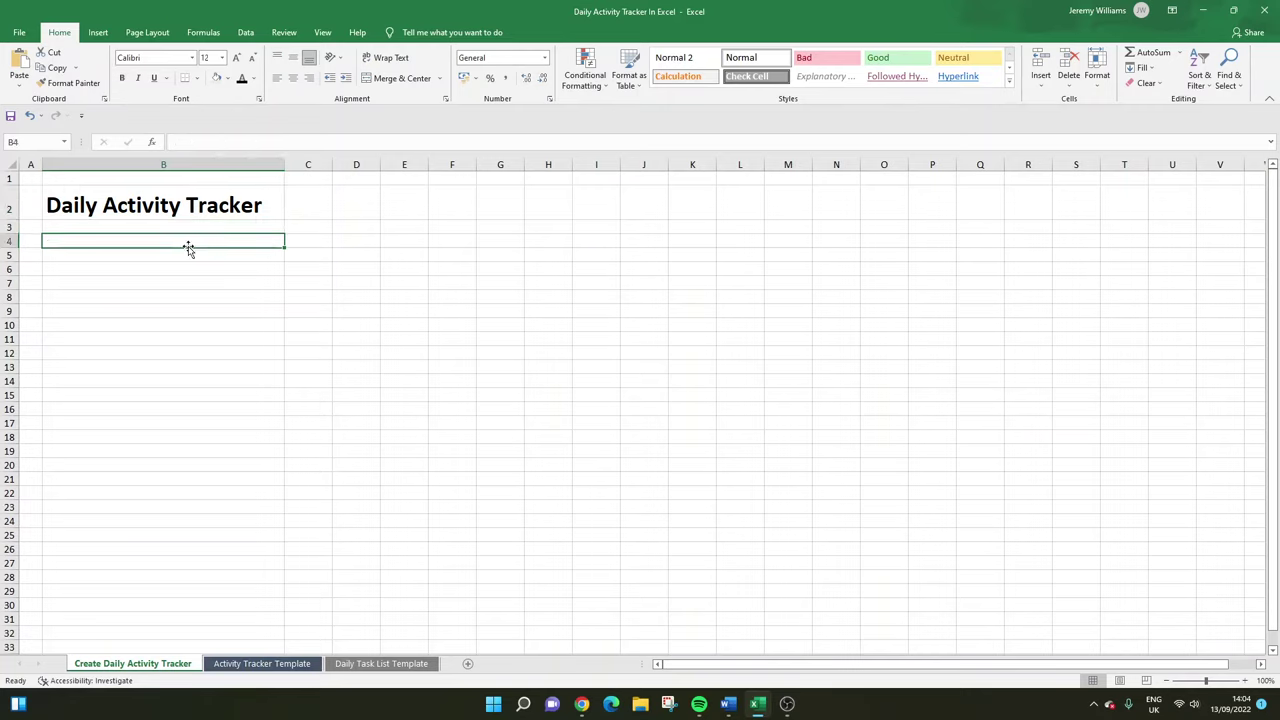
Insert a blank column before column A, shifting the title to C2.
{"action": "right_click", "coordinate": [30, 164]}
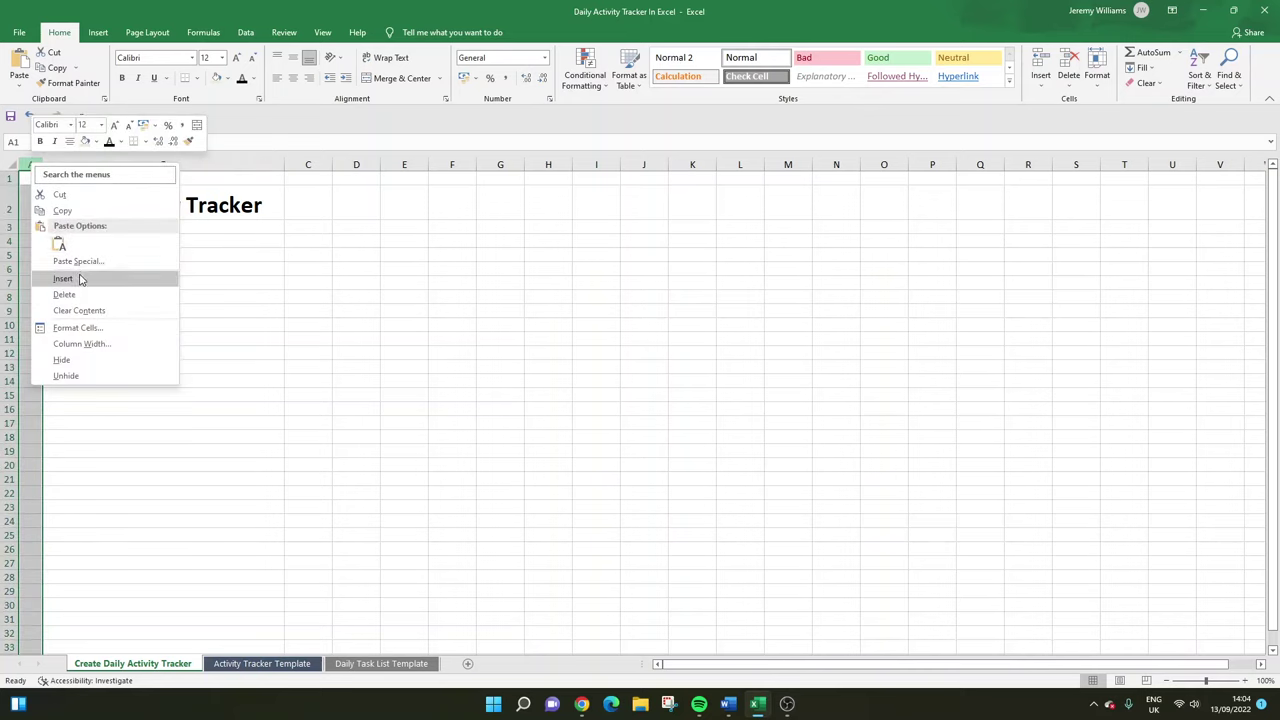
{"action": "left_click", "coordinate": [62, 279]}
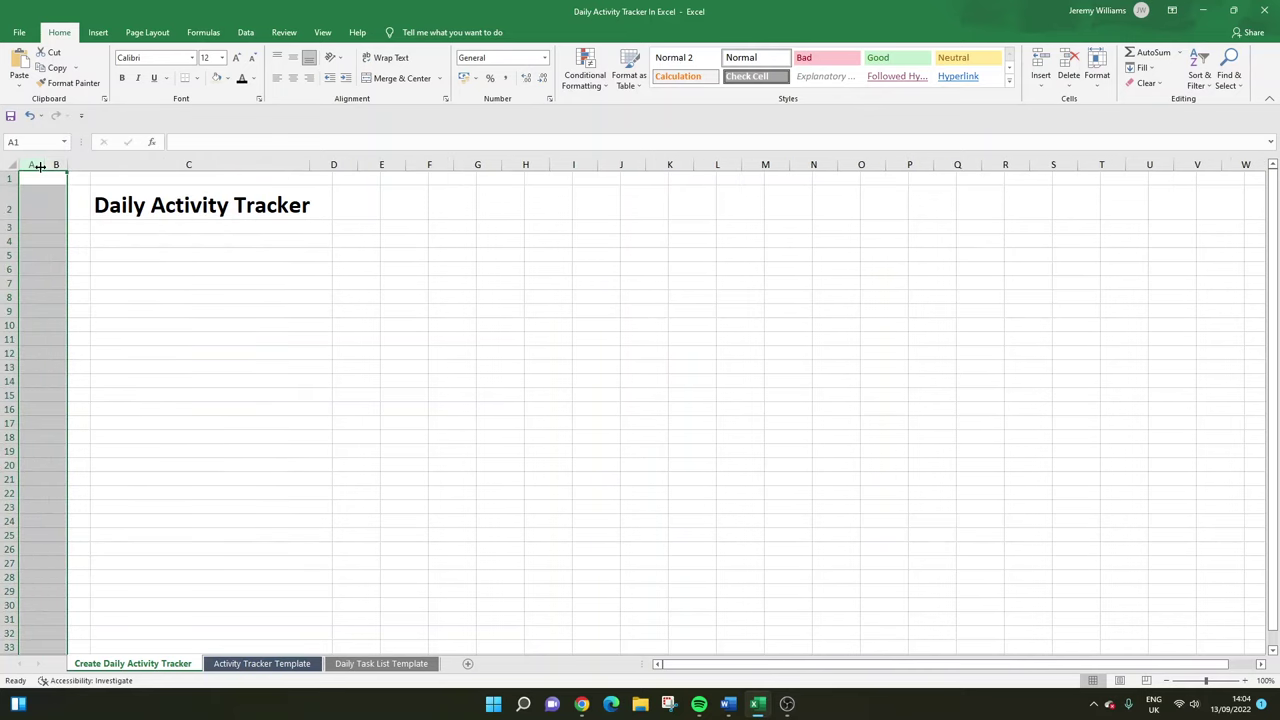
{"action": "left_click", "coordinate": [60, 240]}
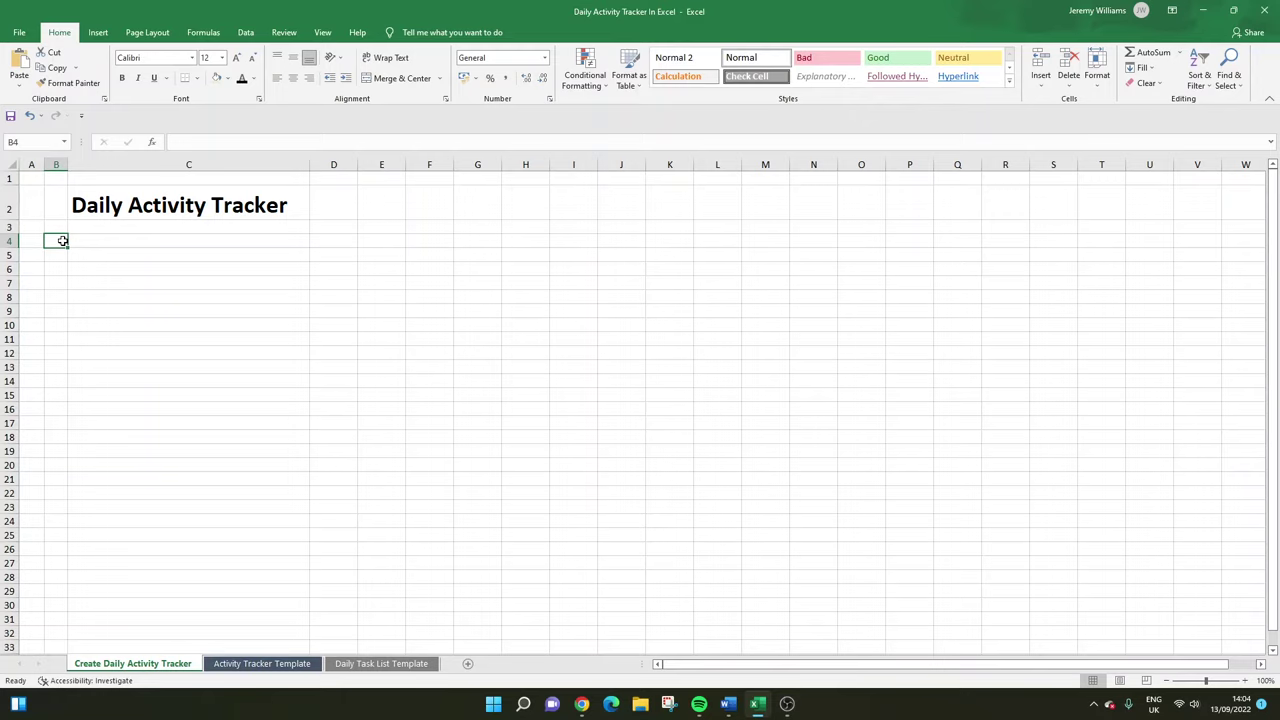
{"action": "left_click", "coordinate": [99, 204]}
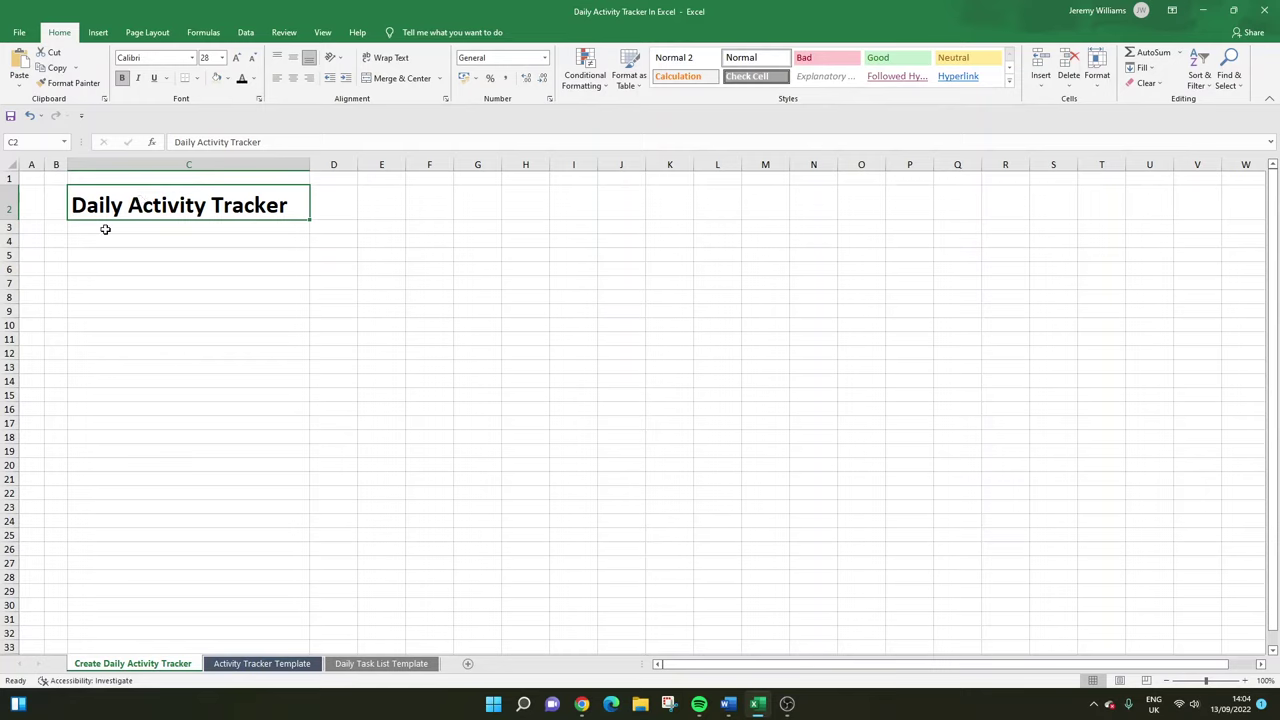
{"action": "left_click", "coordinate": [61, 242]}
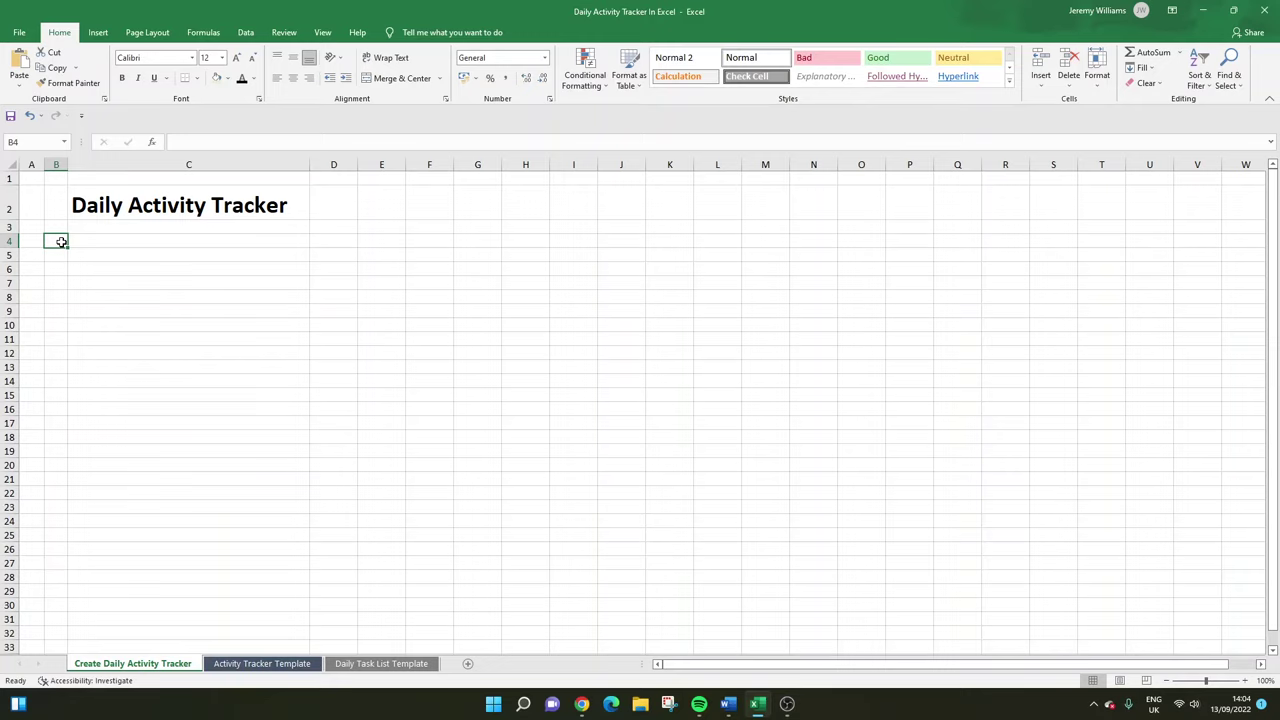
Add a bold 'Task Number' header in B4 and widen column B to fit it.
{"action": "type", "text": "Task"}
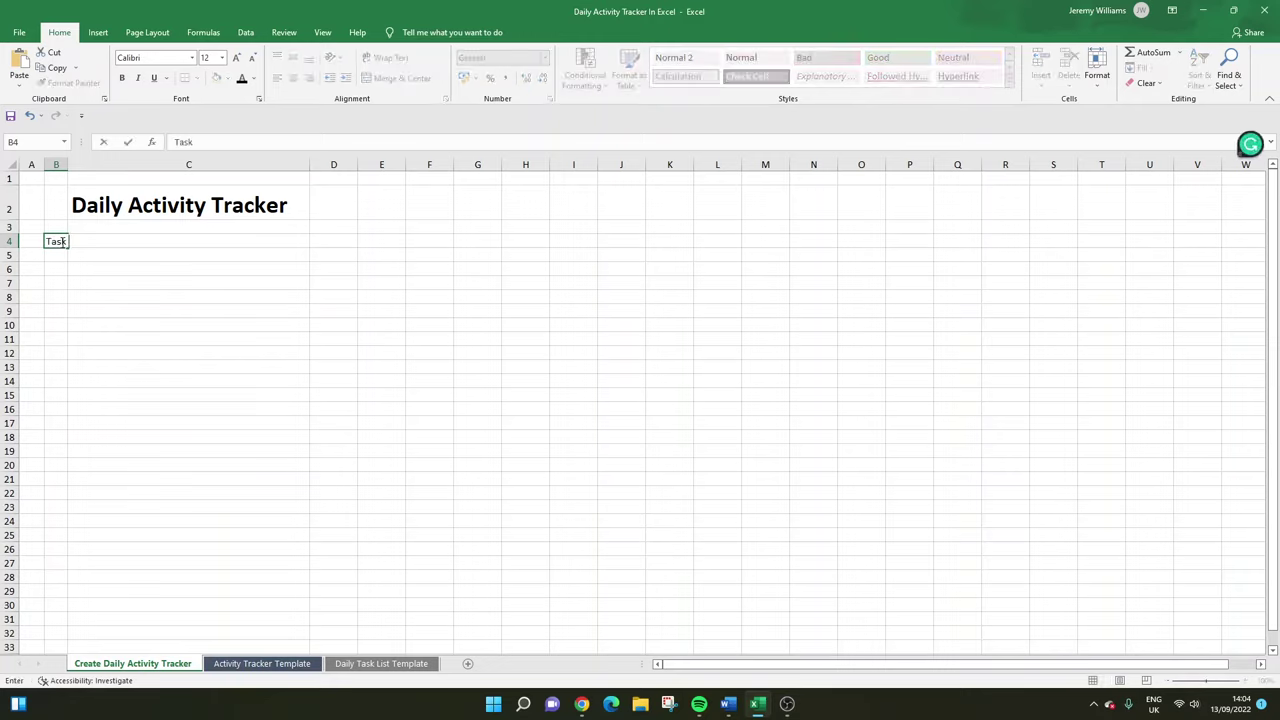
{"action": "type", "text": " Number"}
{"action": "key", "text": "Return"}
{"action": "left_click_drag", "start_coordinate": [67, 163], "coordinate": [107, 163]}
{"action": "left_click", "coordinate": [98, 242]}
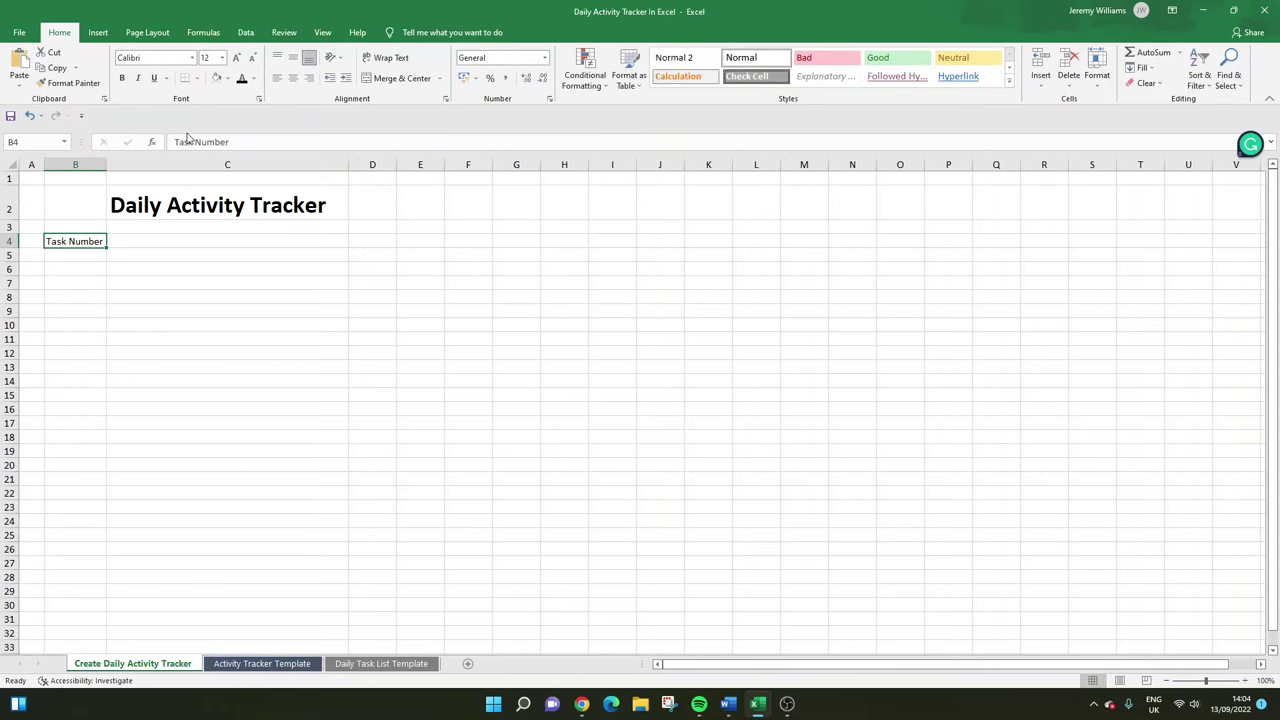
{"action": "left_click", "coordinate": [121, 79]}
Number the tasks 1 to 5 in B5:B9, correcting a mistyped 34.
{"action": "left_click", "coordinate": [93, 253]}
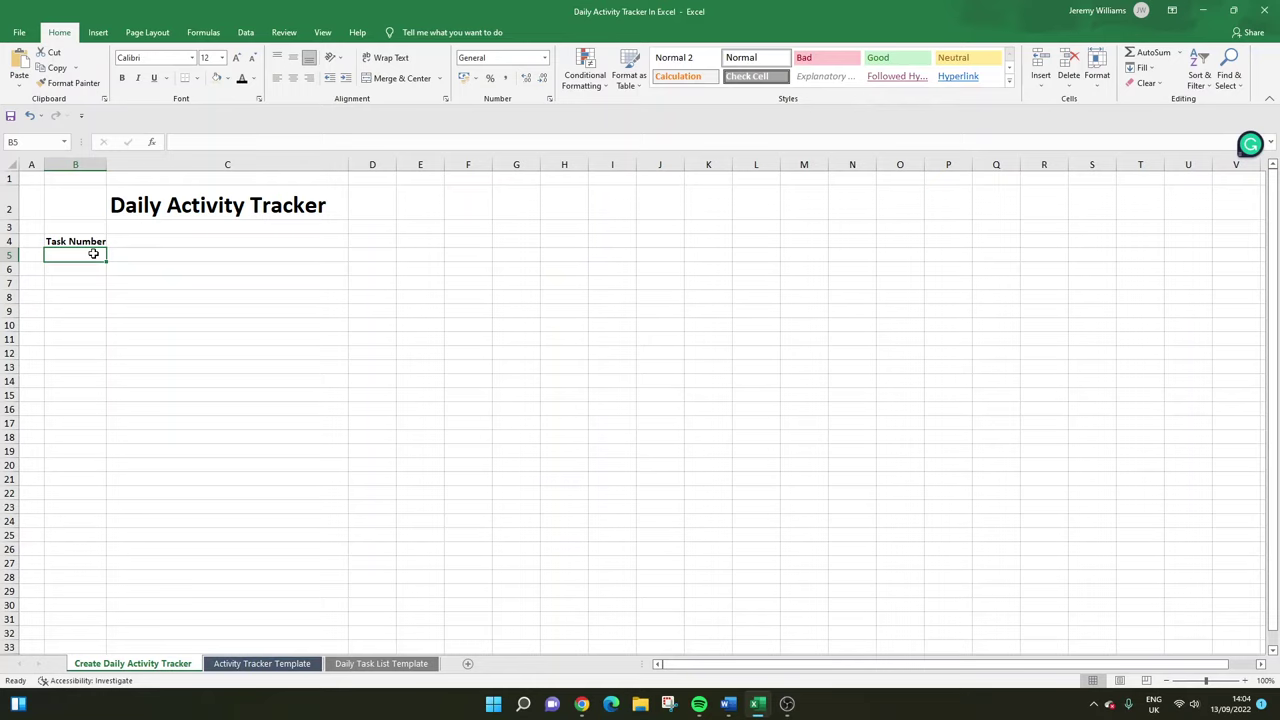
{"action": "type", "text": "1"}
{"action": "key", "text": "Return"}
{"action": "type", "text": "2"}
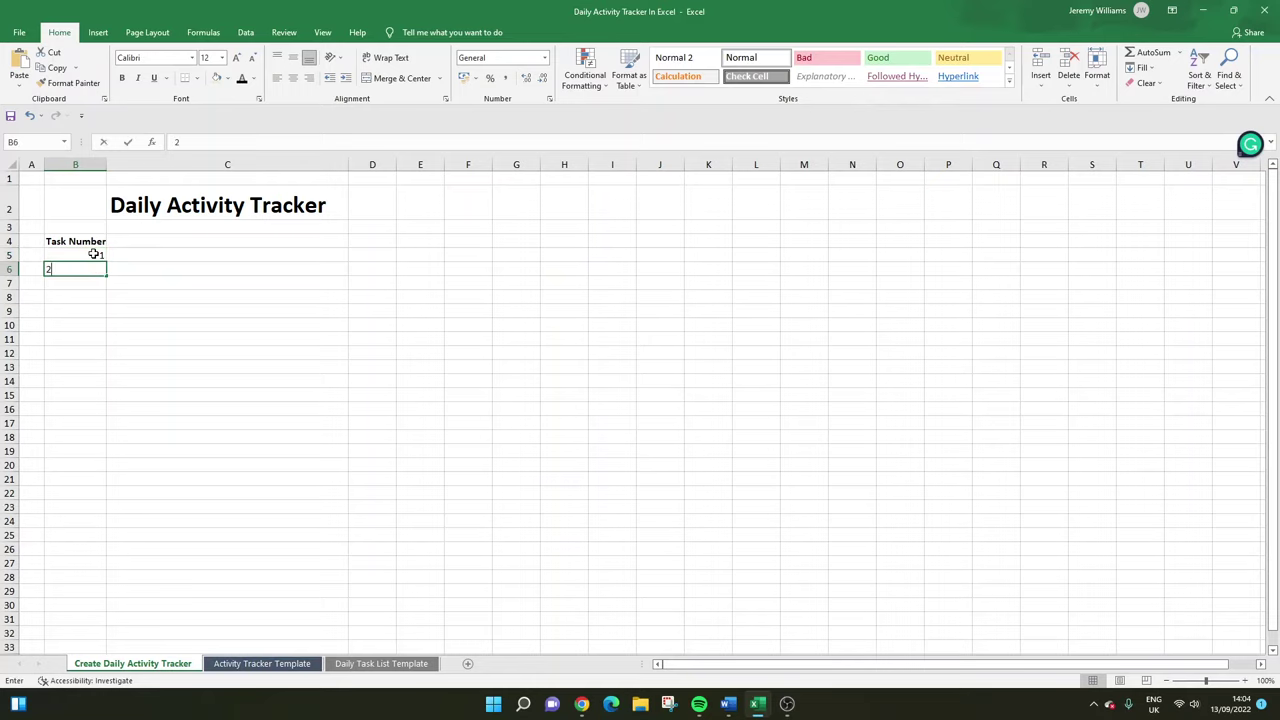
{"action": "key", "text": "Return"}
{"action": "type", "text": "34"}
{"action": "key", "text": "Return"}
{"action": "key", "text": "Up"}
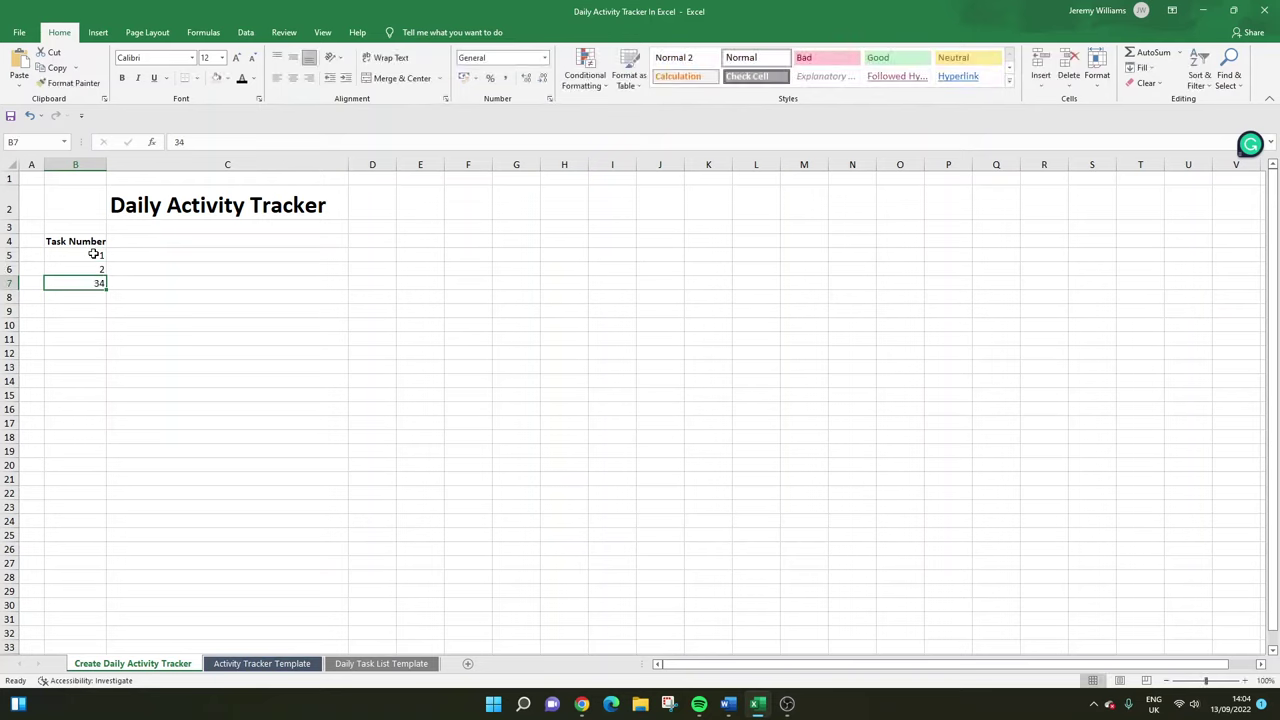
{"action": "type", "text": "3"}
{"action": "key", "text": "Return"}
{"action": "type", "text": "4"}
{"action": "key", "text": "Return"}
{"action": "type", "text": "5"}
{"action": "key", "text": "Return"}
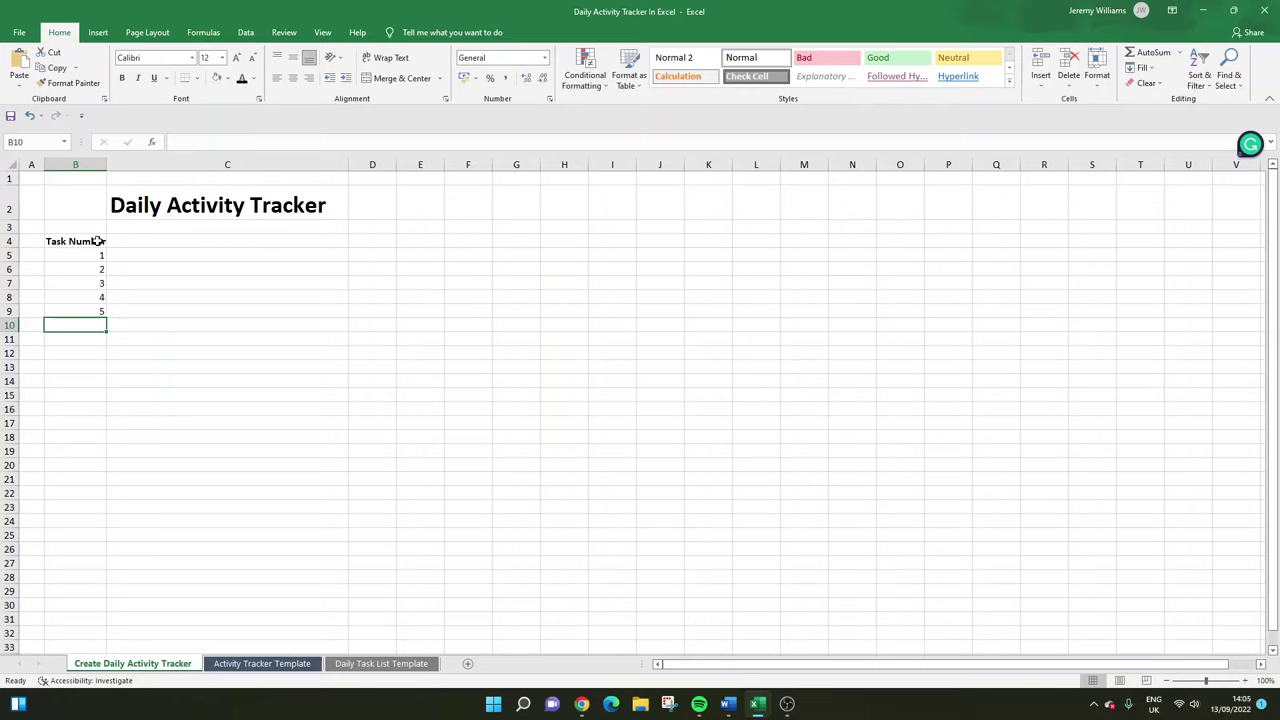
Check the task numbers 1–5 in column B.
{"action": "left_click", "coordinate": [129, 245]}
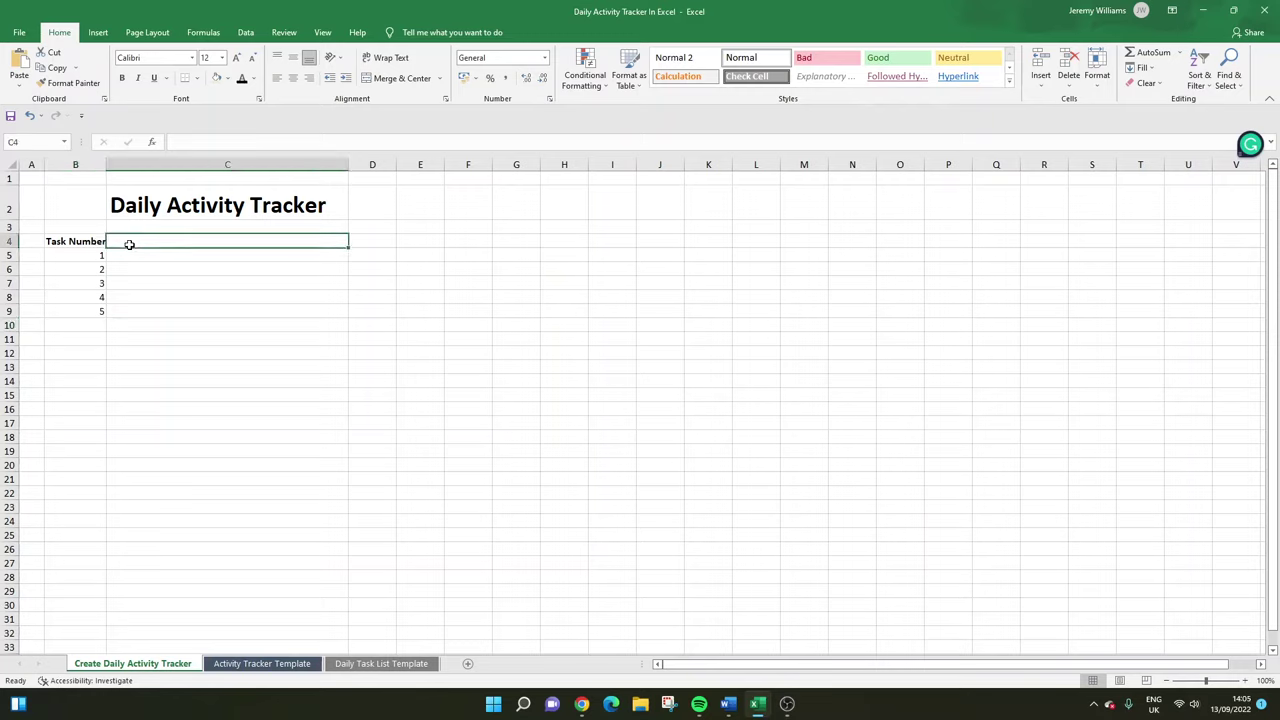
{"action": "left_click", "coordinate": [101, 322]}
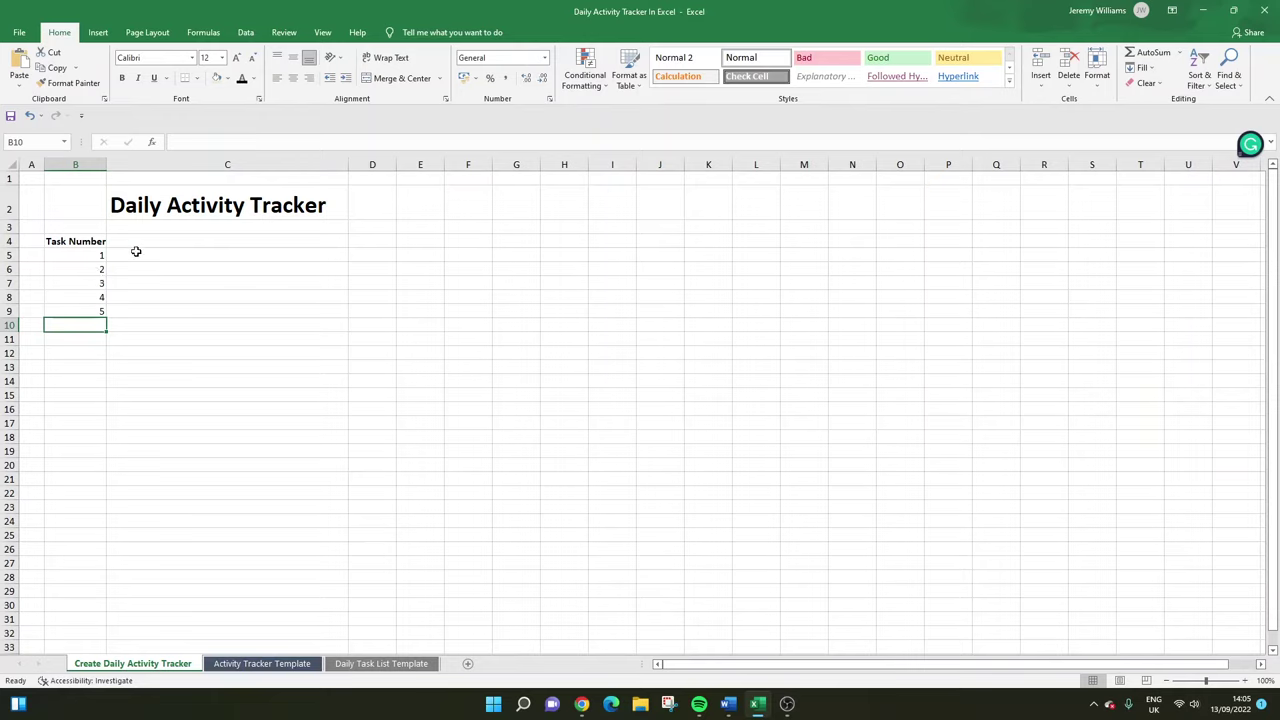
{"action": "left_click", "coordinate": [96, 256]}
{"action": "left_click", "coordinate": [97, 270]}
{"action": "left_click", "coordinate": [96, 284]}
{"action": "left_click", "coordinate": [94, 298]}
{"action": "left_click", "coordinate": [97, 311]}
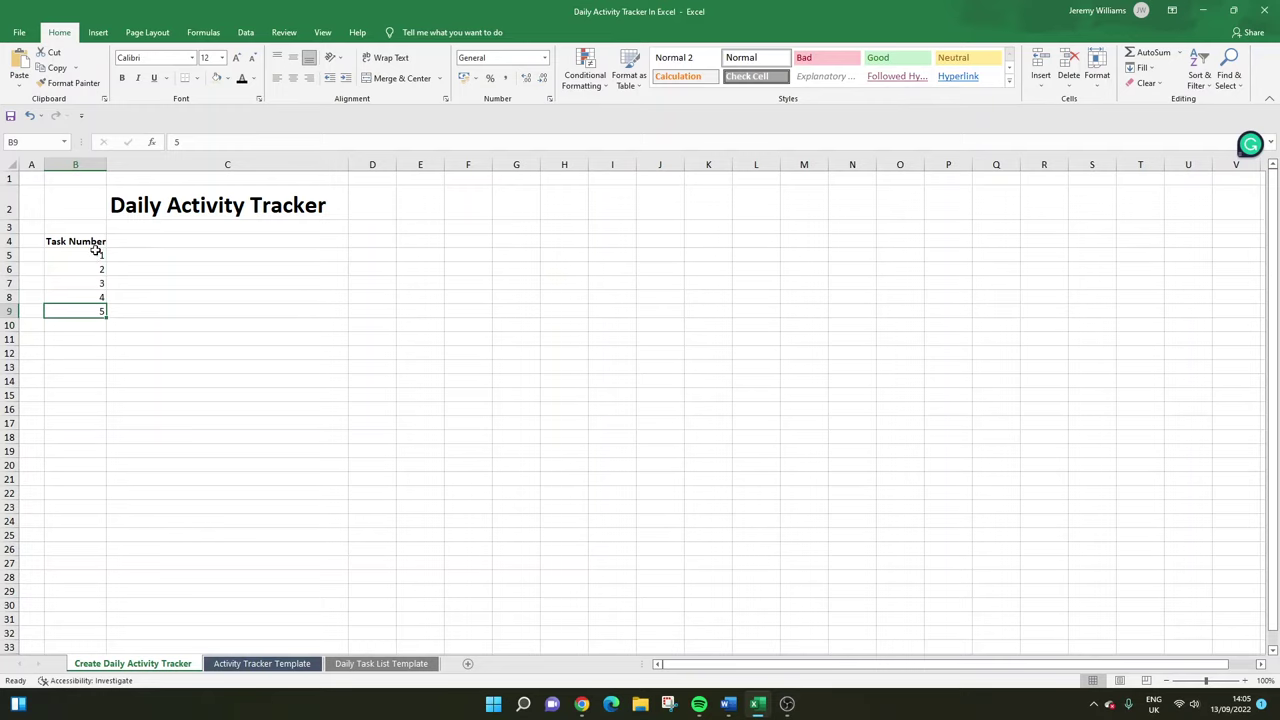
Enter a bold 'Activity Name' header in C4 beside Task Number.
{"action": "left_click", "coordinate": [127, 250]}
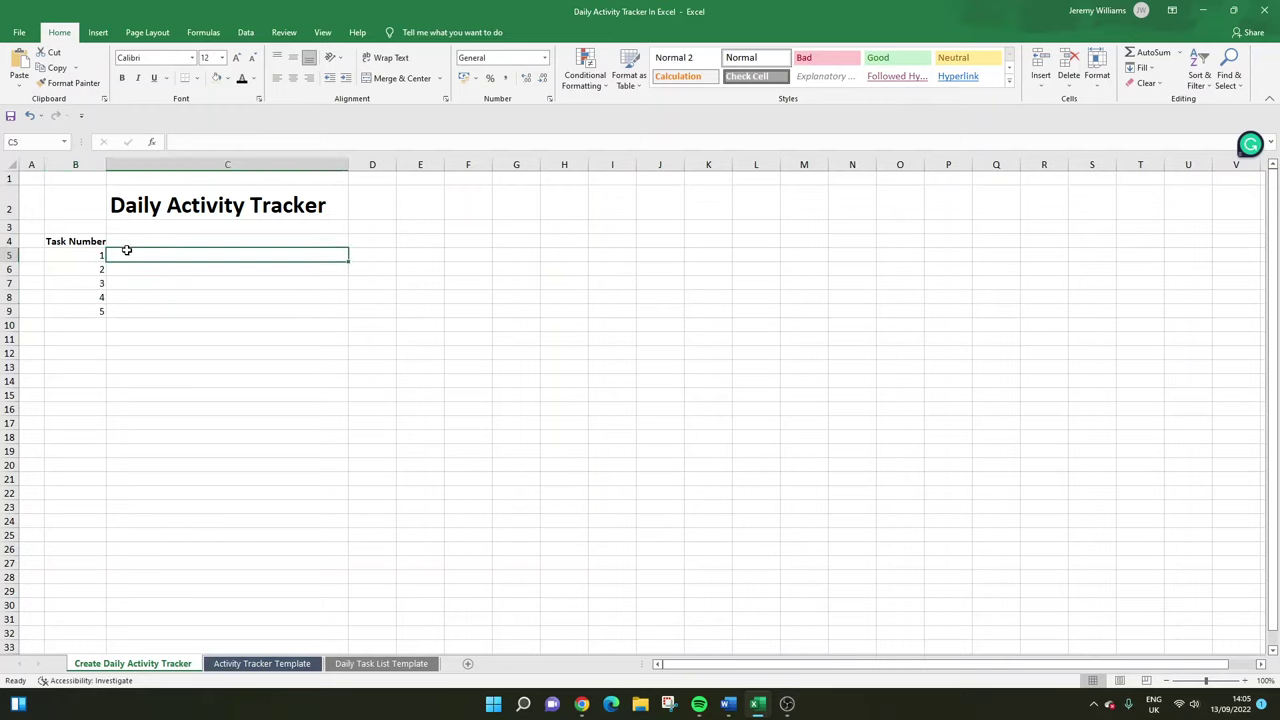
{"action": "key", "text": "Up"}
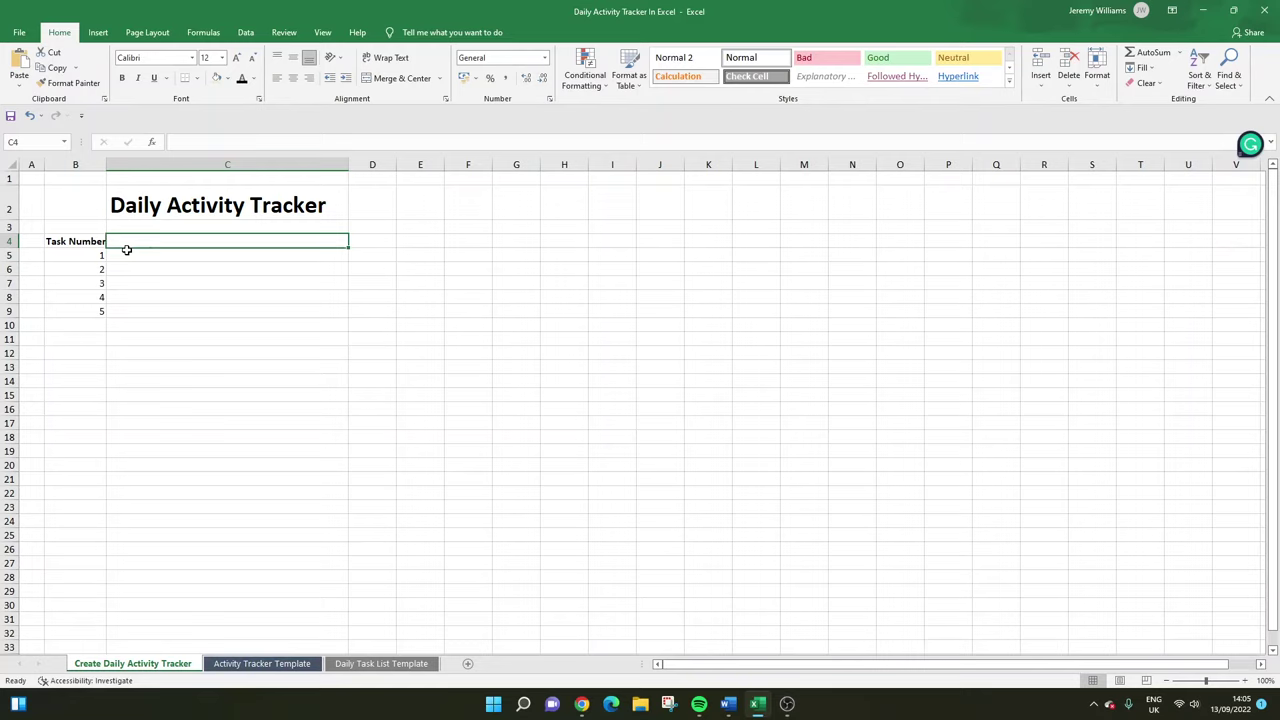
{"action": "type", "text": "Ac"}
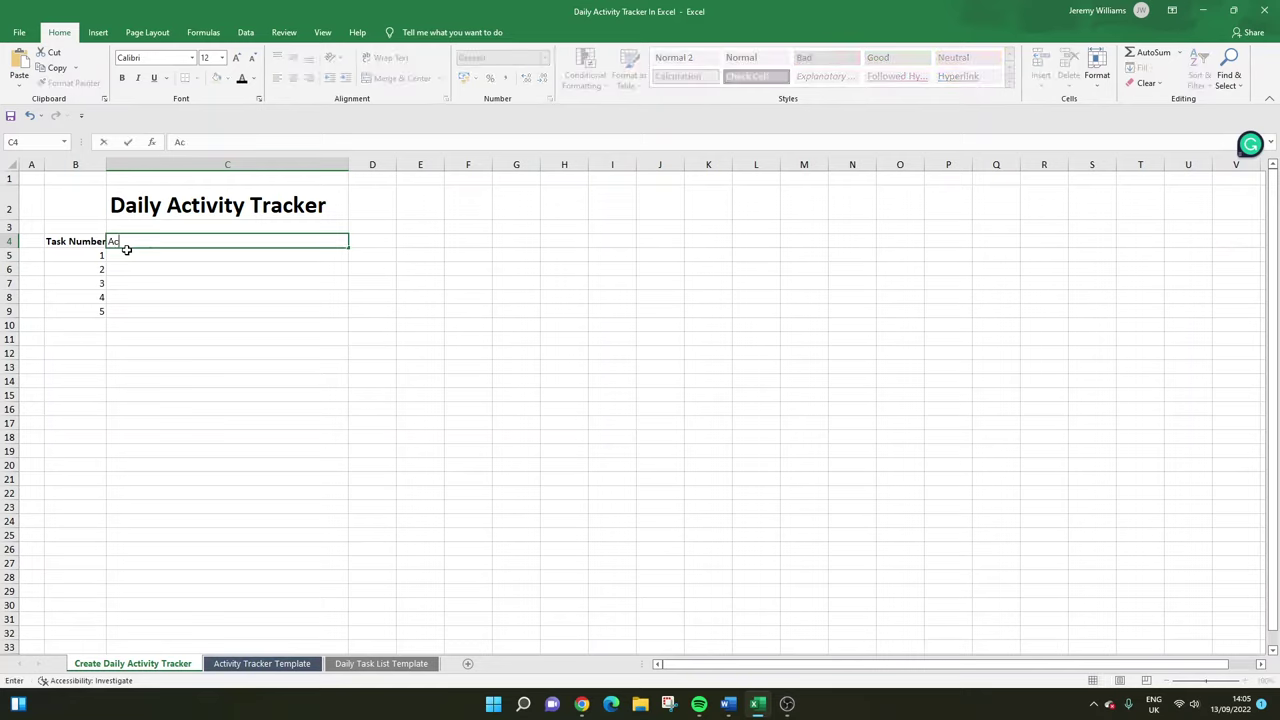
{"action": "type", "text": "tivity Name"}
{"action": "key", "text": "Return"}
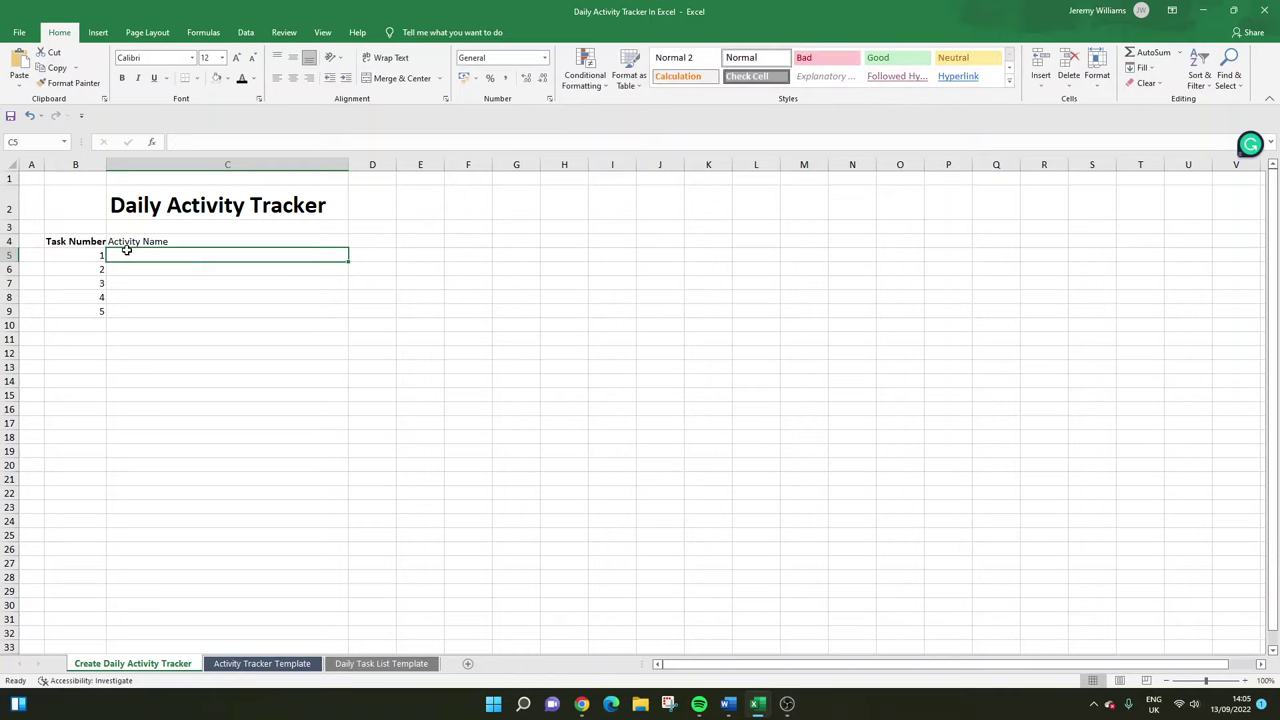
{"action": "key", "text": "Up"}
{"action": "left_click", "coordinate": [122, 78]}
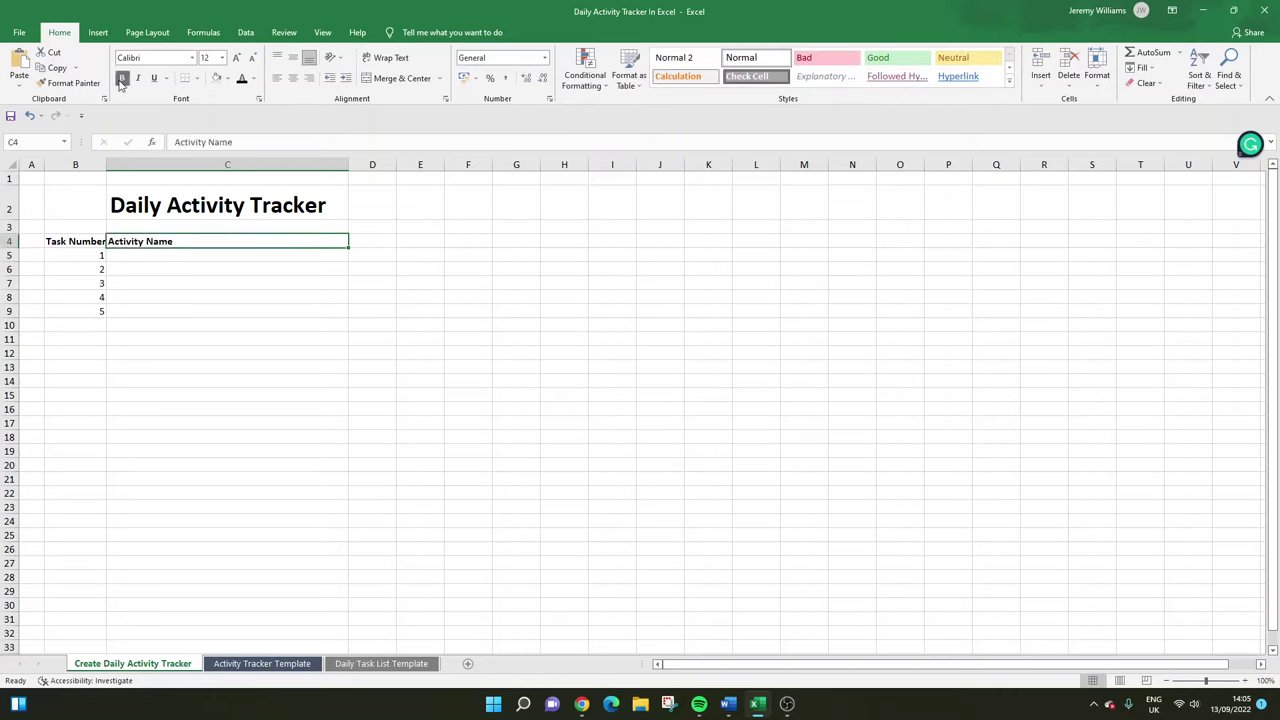
{"action": "left_click_drag", "start_coordinate": [77, 241], "coordinate": [130, 242]}
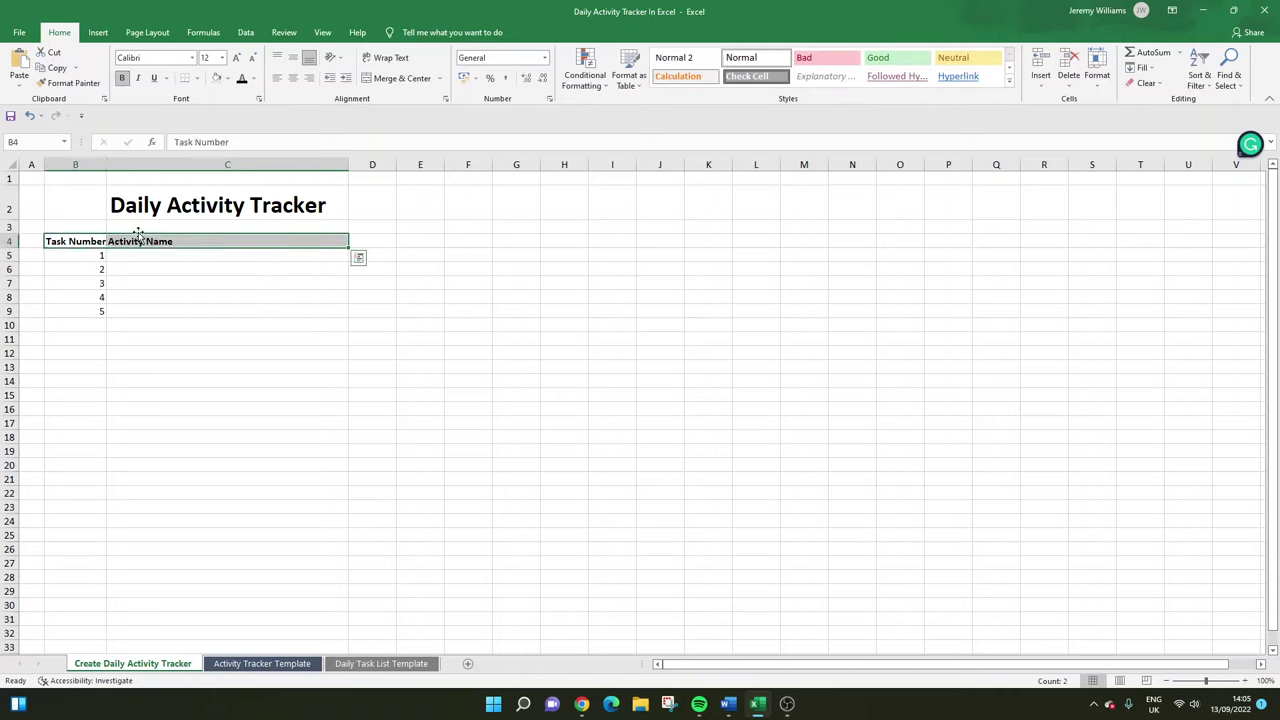
{"action": "left_click", "coordinate": [337, 243]}
{"action": "left_click", "coordinate": [363, 240]}
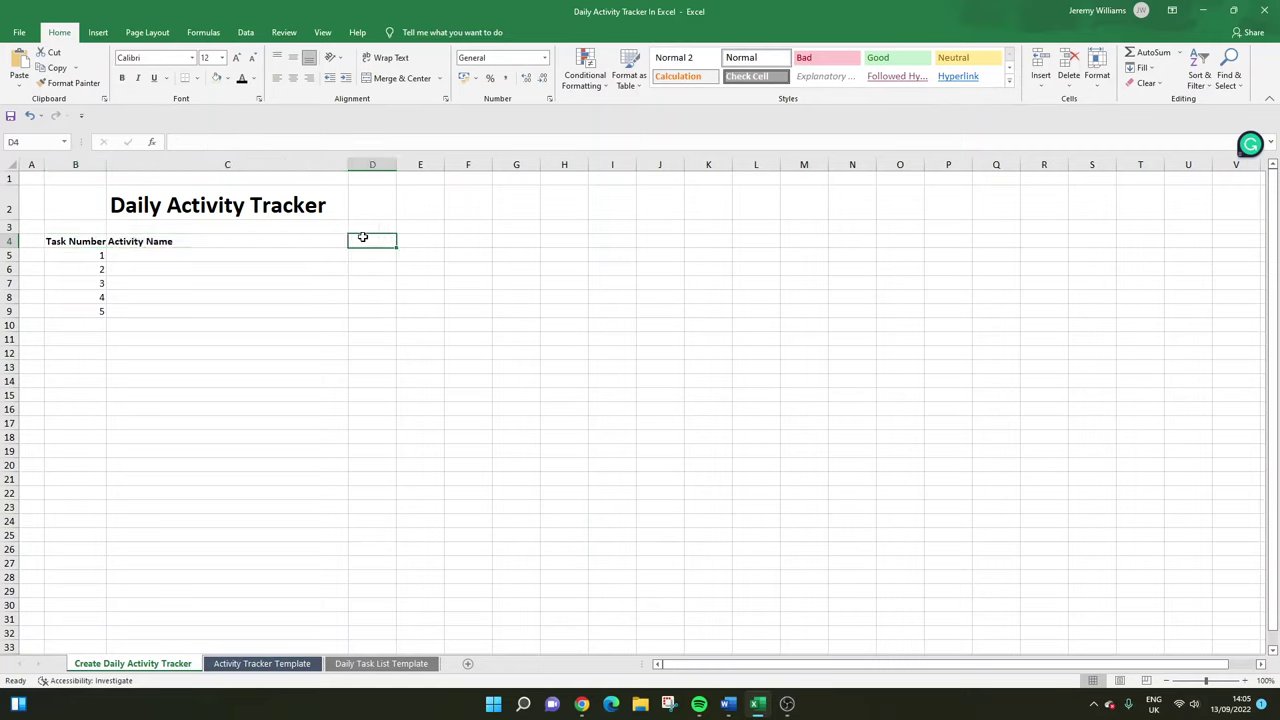
Add a bold 'Status' header in D4 and 'Priority' in E4.
{"action": "type", "text": "Status"}
{"action": "key", "text": "Return"}
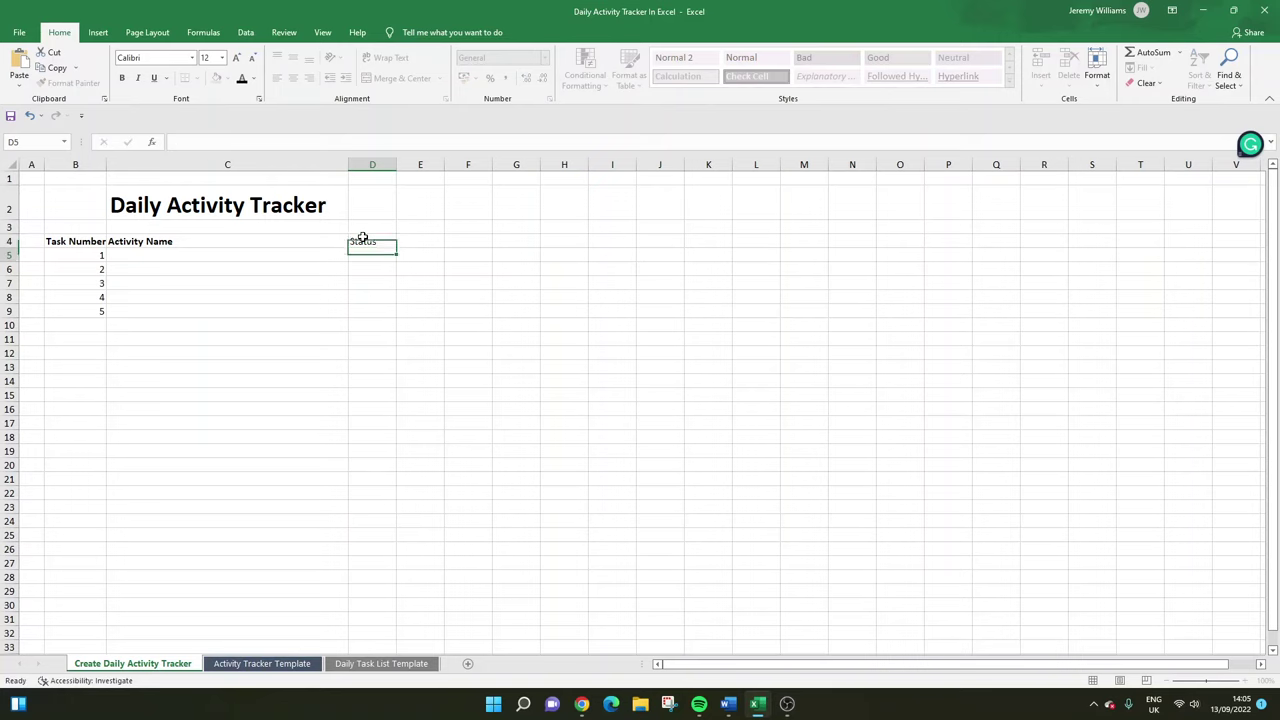
{"action": "left_click", "coordinate": [363, 240]}
{"action": "left_click", "coordinate": [123, 79]}
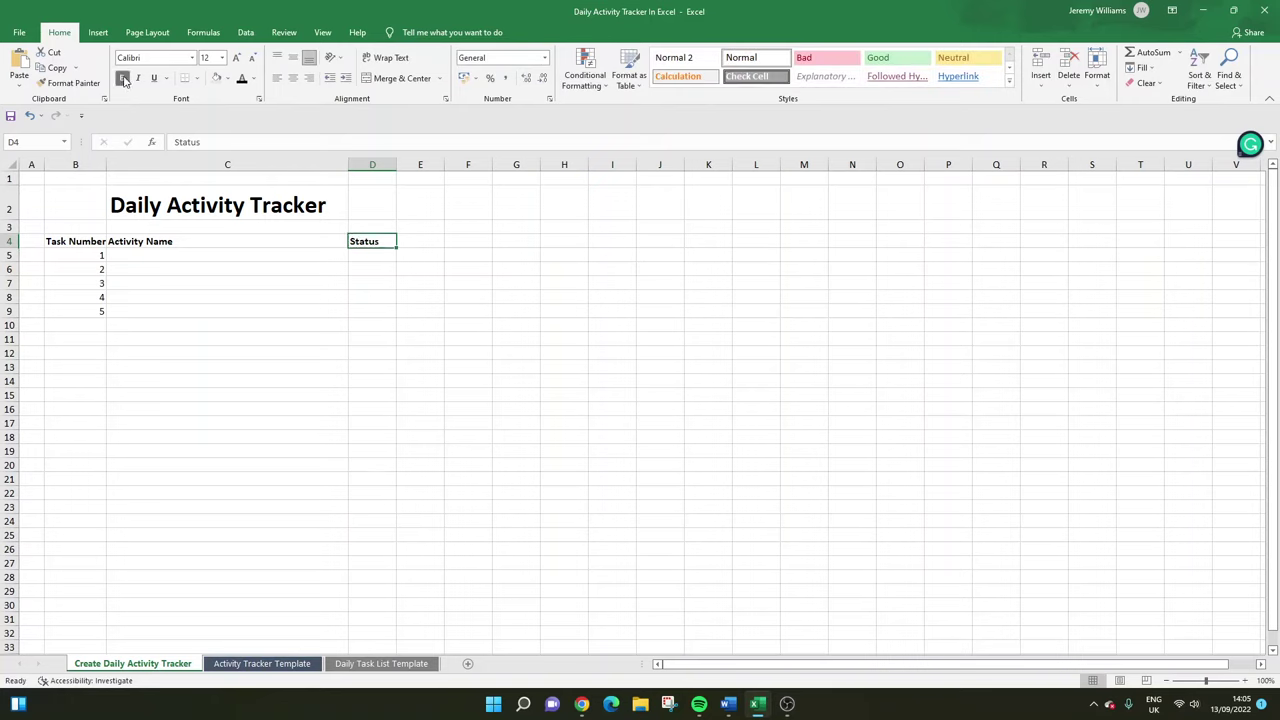
{"action": "key", "text": "Tab"}
{"action": "type", "text": "Prio"}
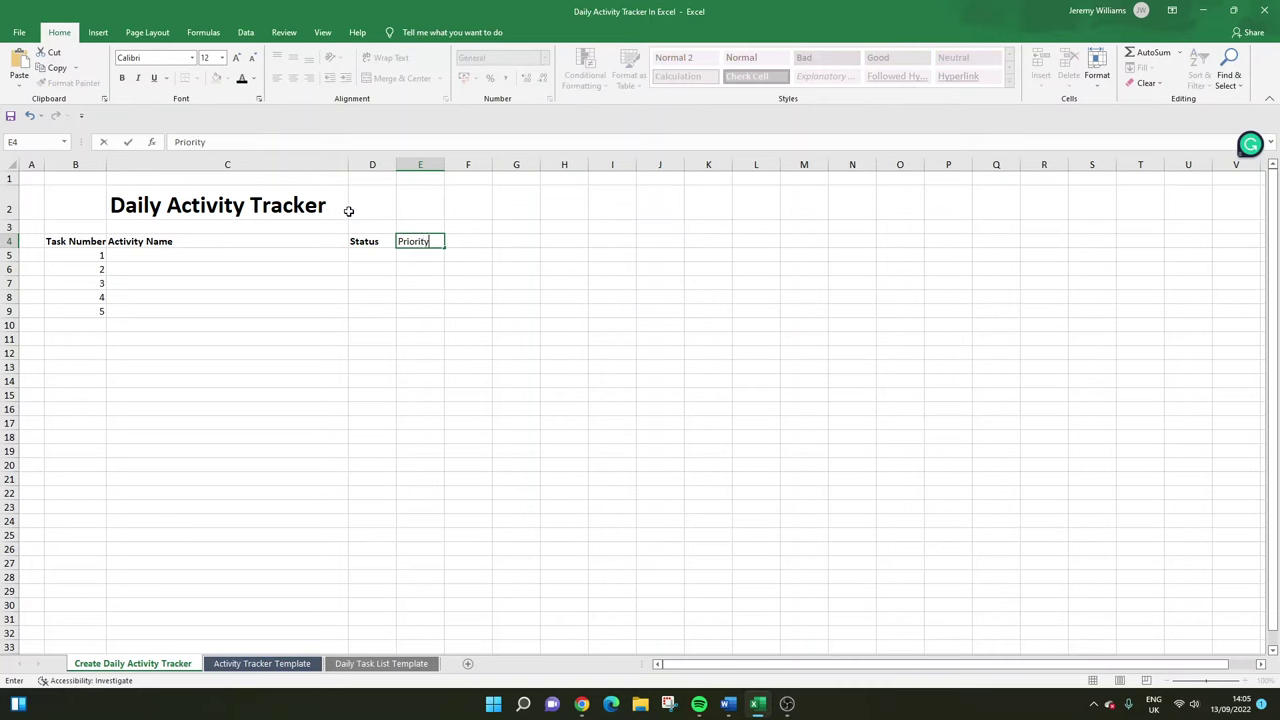
{"action": "key", "text": "Return"}
Reorder so Priority is in D4 and Status in E4, add 'Notes' in F4, and widen column F.
{"action": "left_click", "coordinate": [370, 243]}
{"action": "left_click_drag", "start_coordinate": [371, 248], "coordinate": [431, 241]}
{"action": "left_click", "coordinate": [430, 245]}
{"action": "left_click", "coordinate": [467, 253]}
{"action": "left_click", "coordinate": [458, 240]}
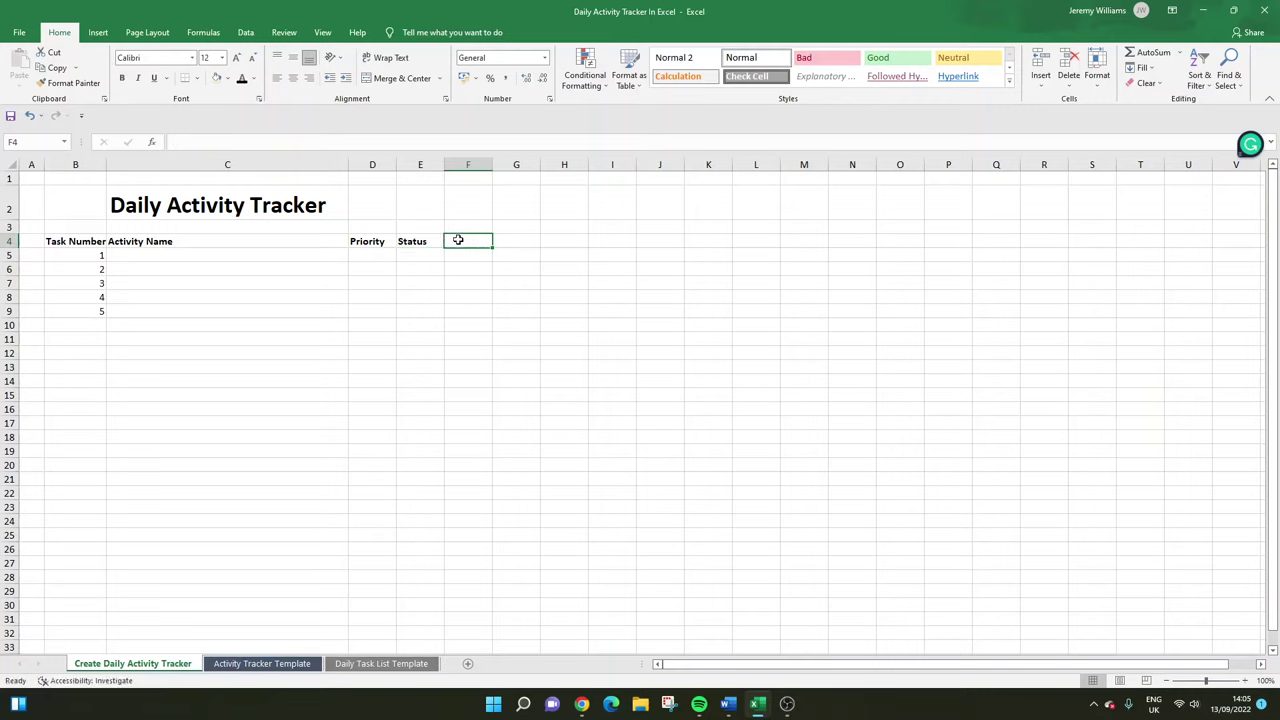
{"action": "type", "text": "Notes"}
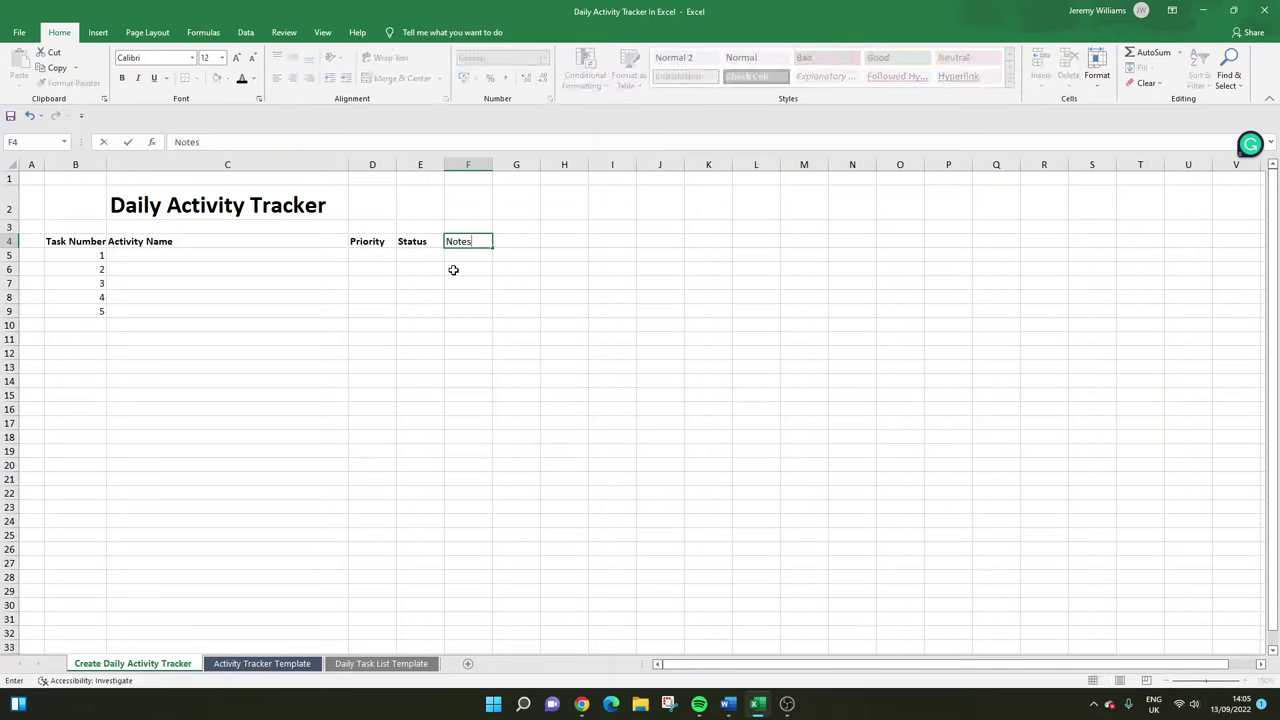
{"action": "left_click_drag", "start_coordinate": [451, 266], "coordinate": [468, 251]}
{"action": "left_click", "coordinate": [468, 244]}
{"action": "left_click_drag", "start_coordinate": [492, 164], "coordinate": [653, 164]}
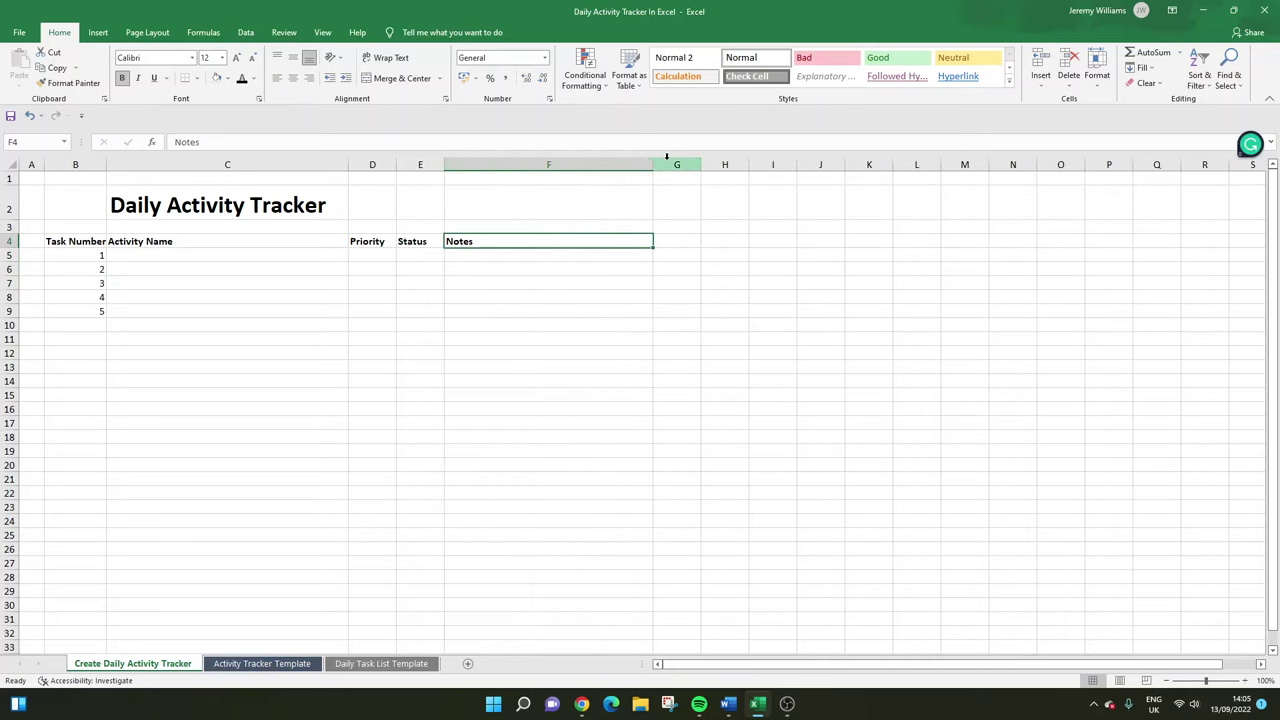
Widen columns D and E together and select header row B4:F4 for a grey fill.
{"action": "left_click", "coordinate": [390, 164]}
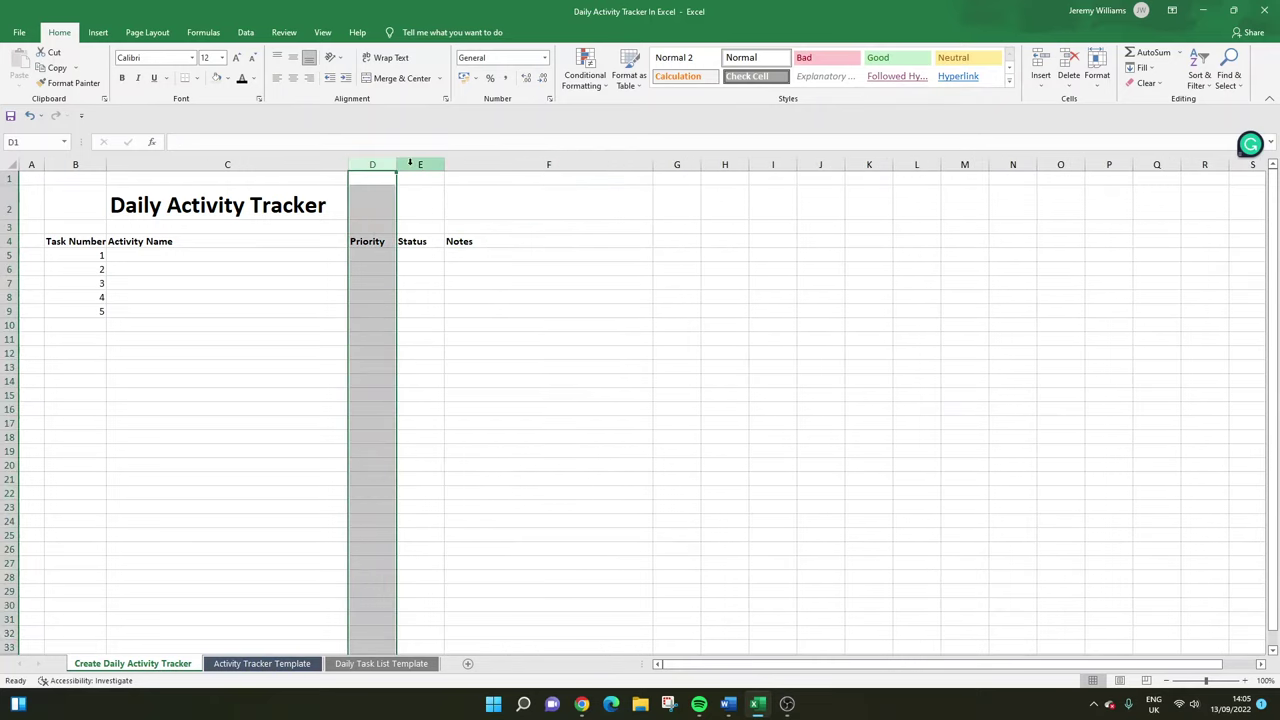
{"action": "left_click_drag", "start_coordinate": [409, 164], "coordinate": [419, 164]}
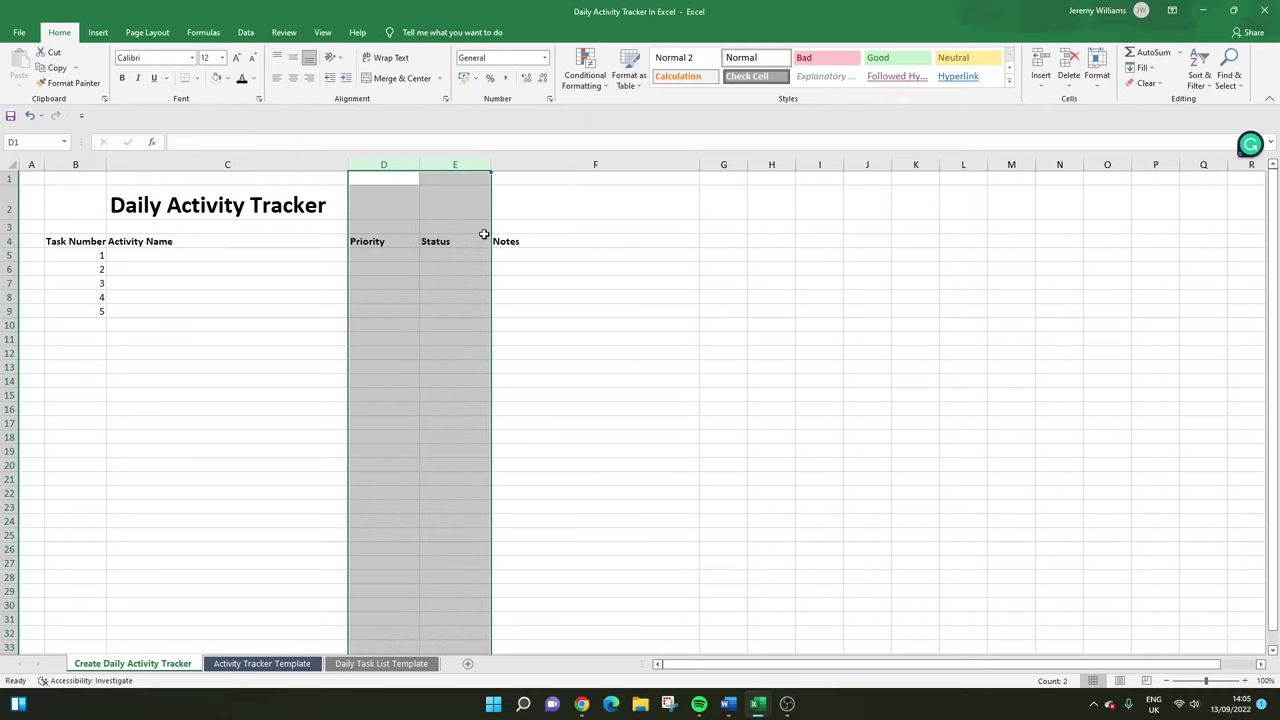
{"action": "left_click", "coordinate": [485, 256]}
{"action": "left_click_drag", "start_coordinate": [100, 244], "coordinate": [492, 243]}
{"action": "left_click", "coordinate": [229, 79]}
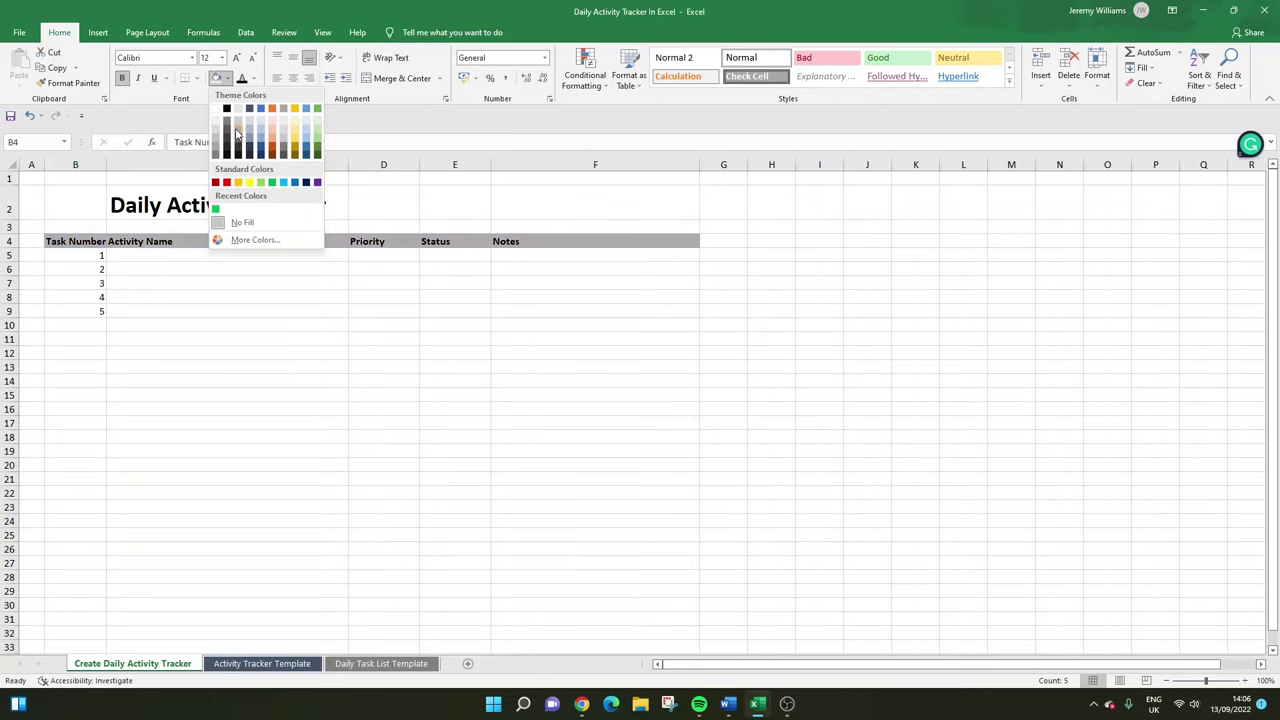
Fill the header row grey, set its text to 14 pt, and wrap Task Number in B4.
{"action": "left_click", "coordinate": [238, 124]}
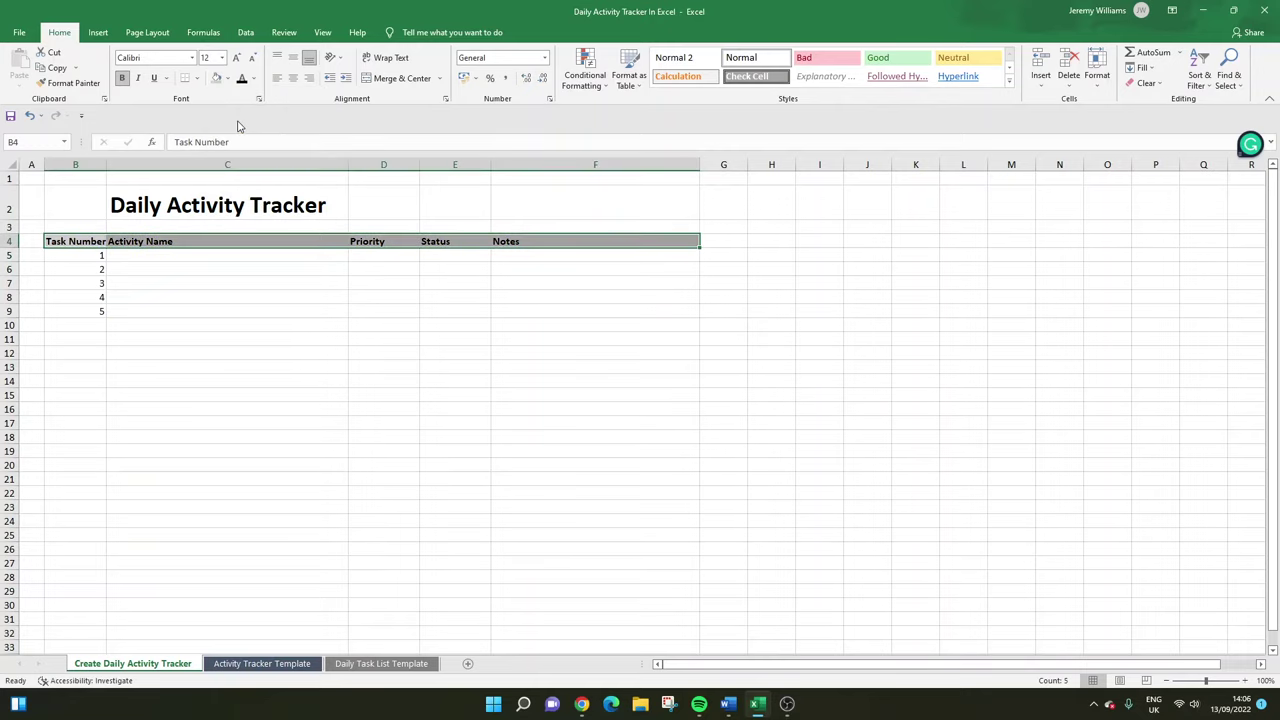
{"action": "left_click", "coordinate": [237, 58]}
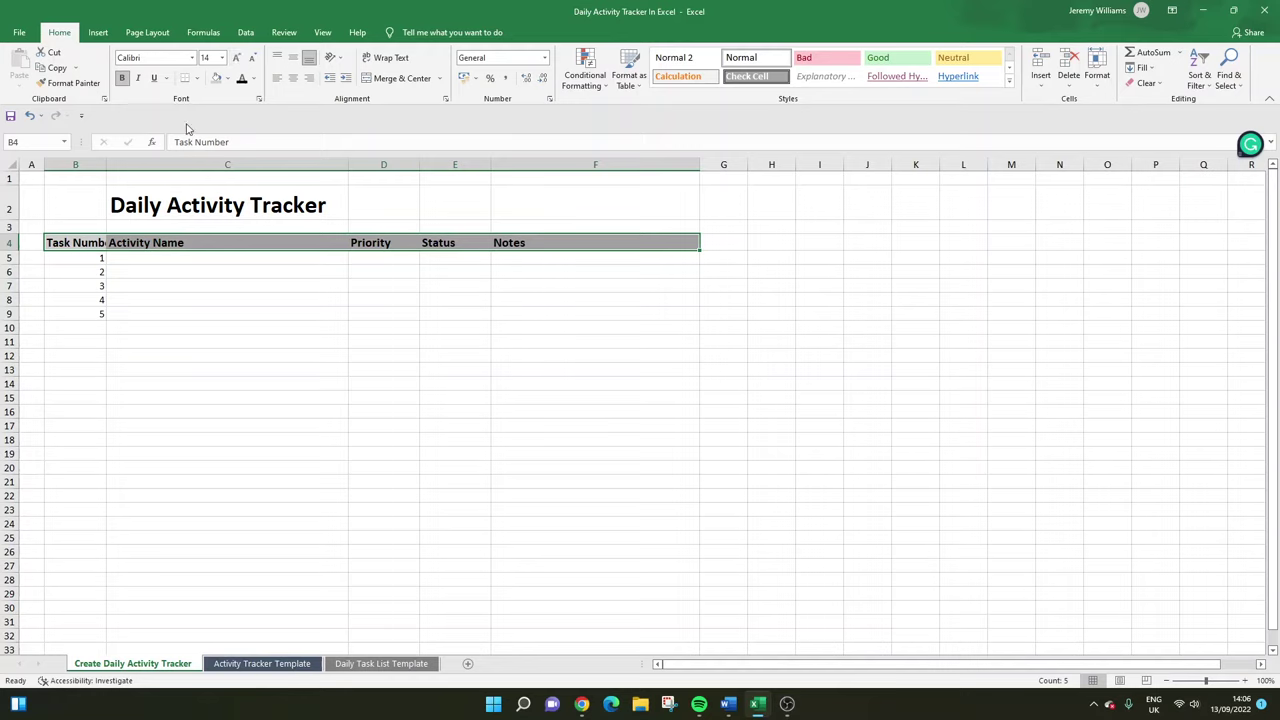
{"action": "left_click", "coordinate": [191, 297]}
{"action": "left_click", "coordinate": [70, 240]}
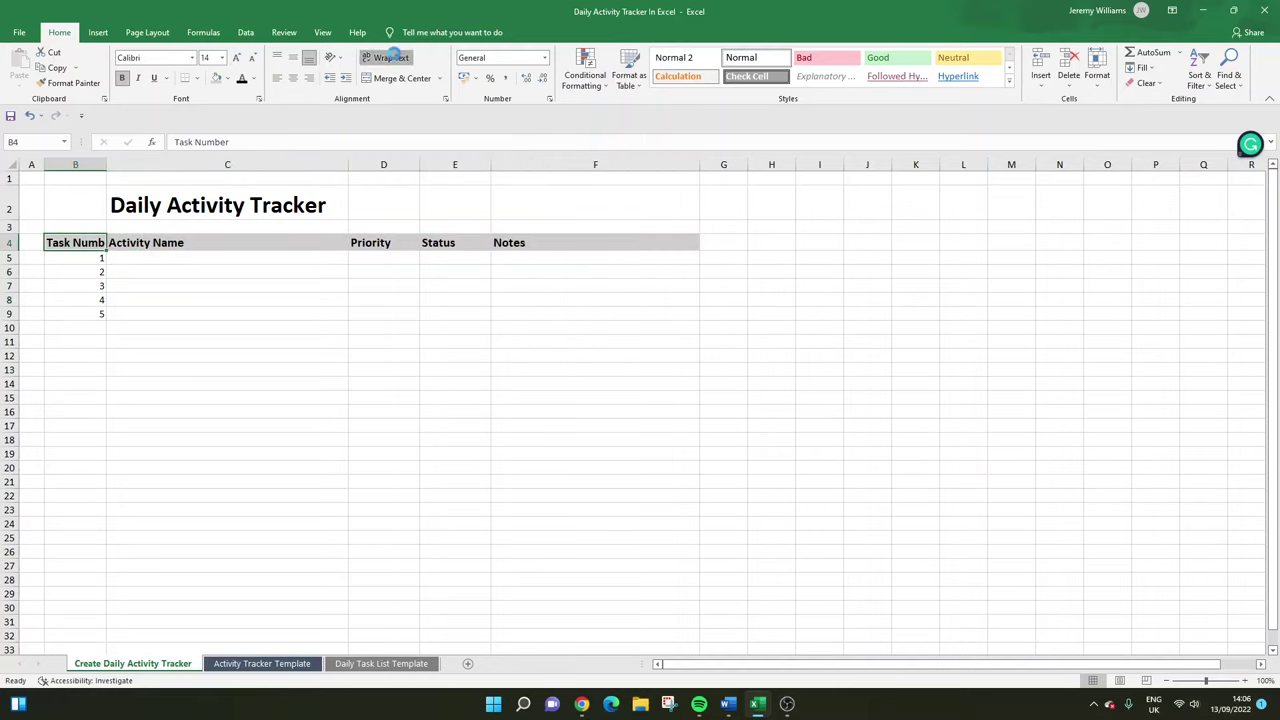
{"action": "left_click", "coordinate": [386, 58]}
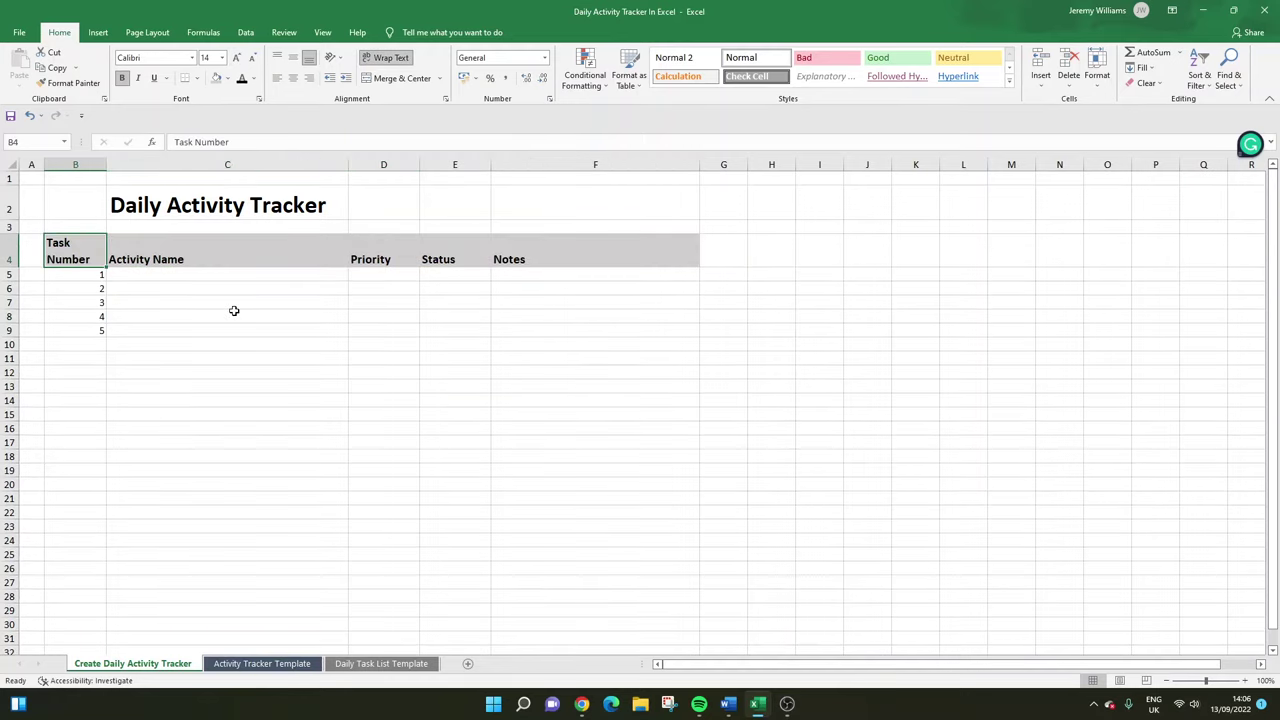
{"action": "left_click", "coordinate": [189, 289]}
Try All Borders on the table B4:F9, then undo them.
{"action": "left_click_drag", "start_coordinate": [77, 254], "coordinate": [563, 329]}
{"action": "left_click", "coordinate": [197, 80]}
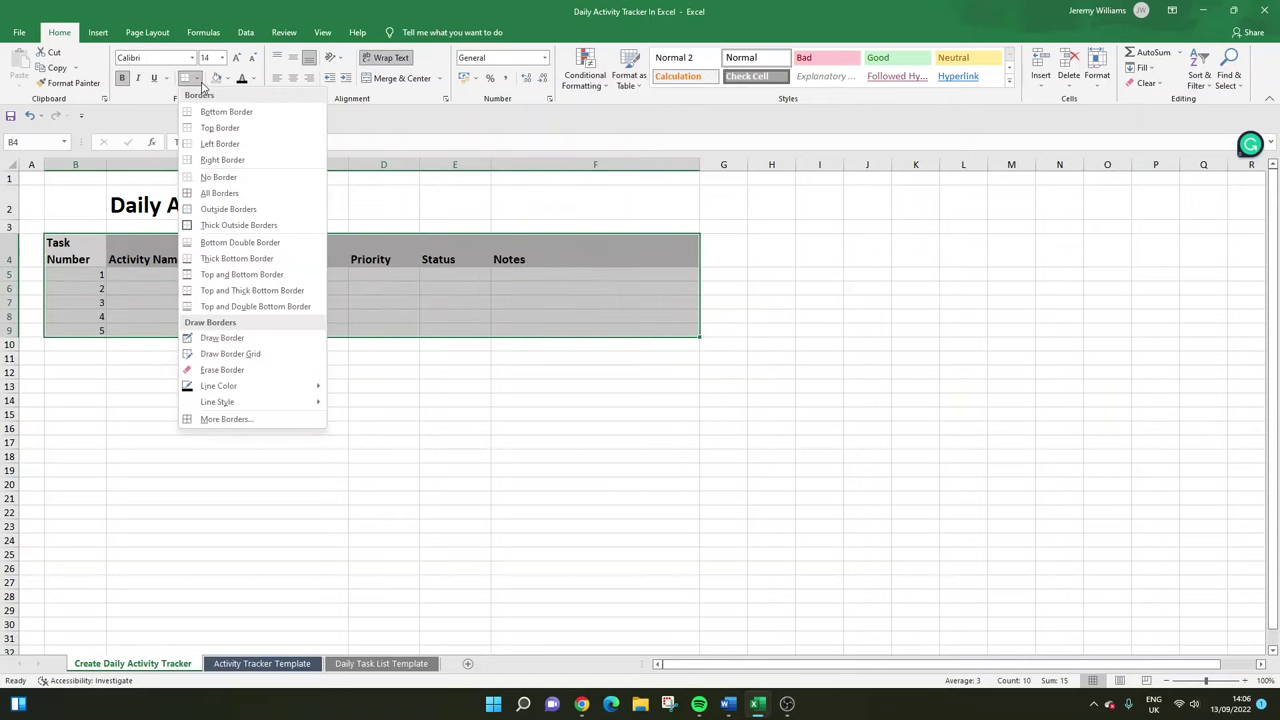
{"action": "left_click", "coordinate": [199, 86]}
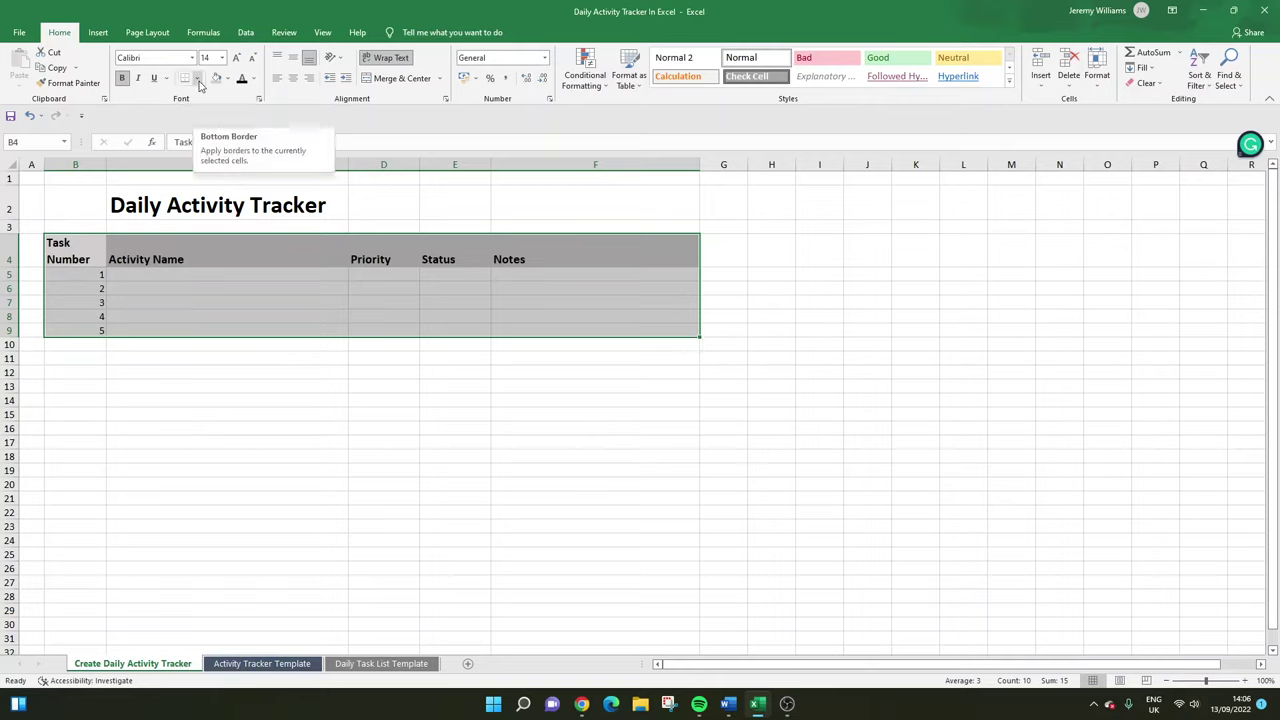
{"action": "left_click", "coordinate": [199, 86]}
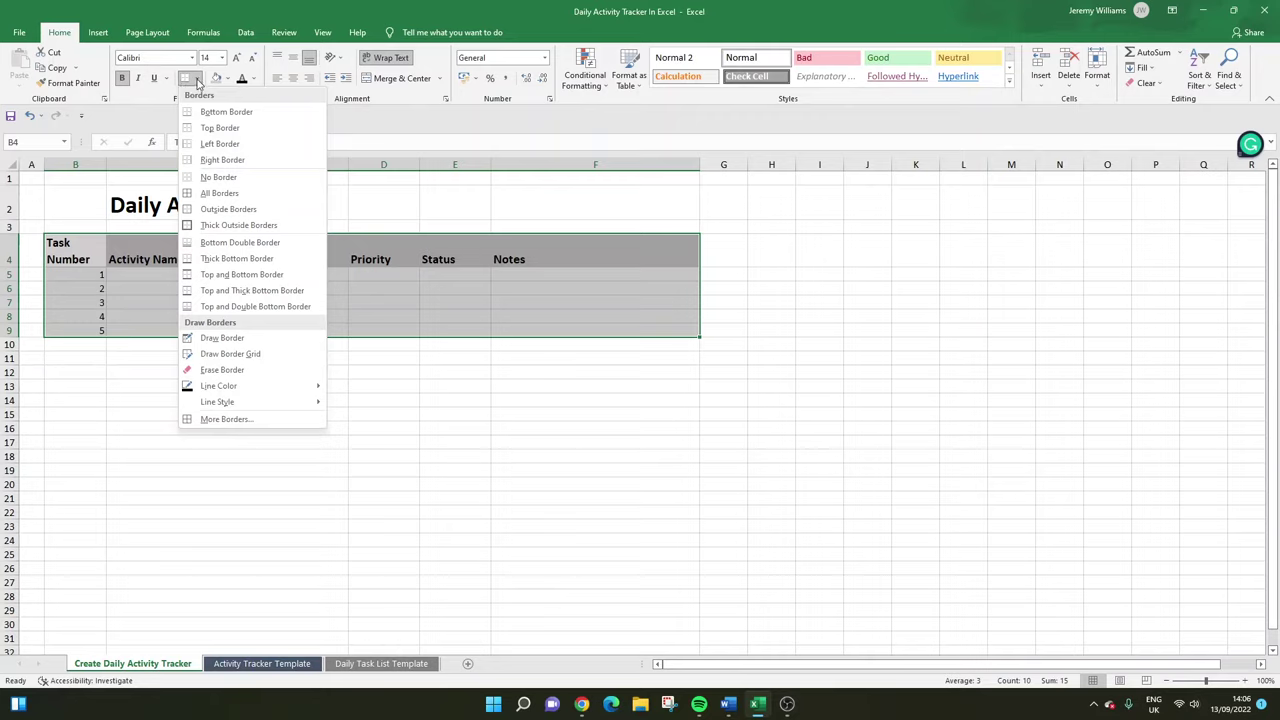
{"action": "left_click", "coordinate": [231, 191]}
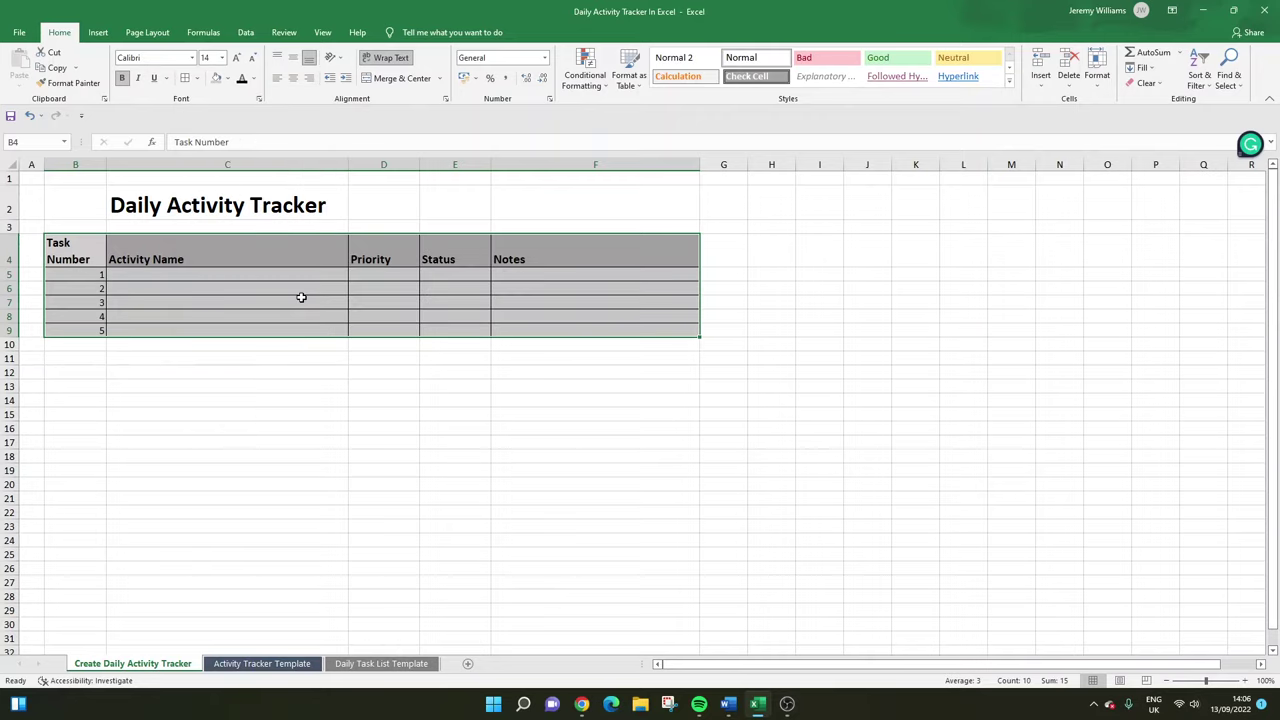
{"action": "left_click", "coordinate": [29, 115]}
{"action": "left_click", "coordinate": [253, 305]}
{"action": "left_click", "coordinate": [195, 287]}
{"action": "left_click", "coordinate": [200, 272]}
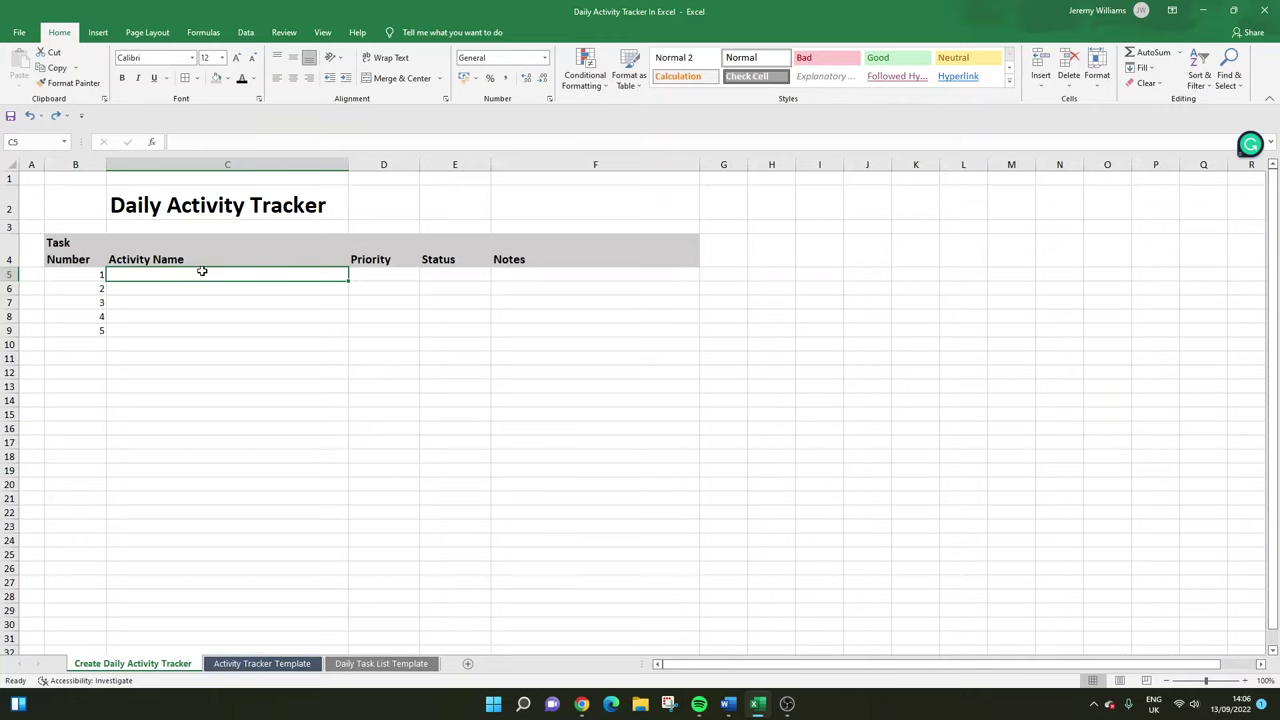
Enter 'Conduct client call' as an activity and move it down to C6.
{"action": "type", "text": "C"}
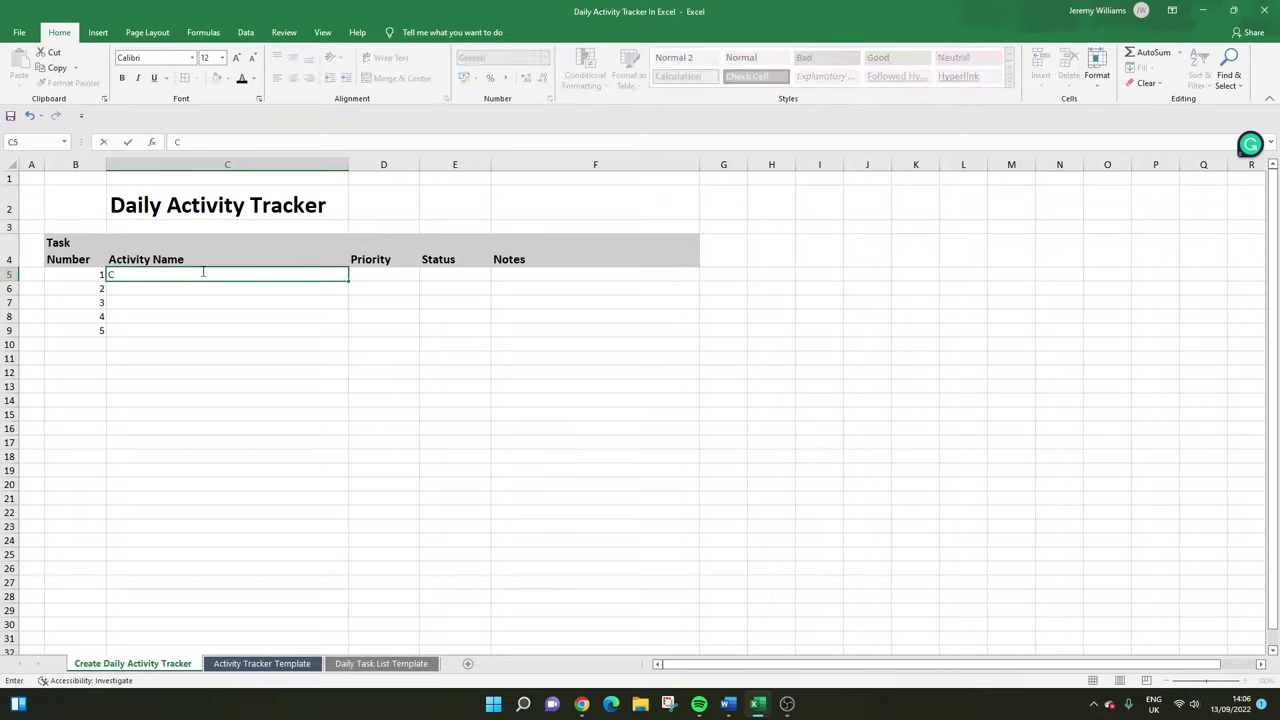
{"action": "type", "text": "onduct client call"}
{"action": "key", "text": "Return"}
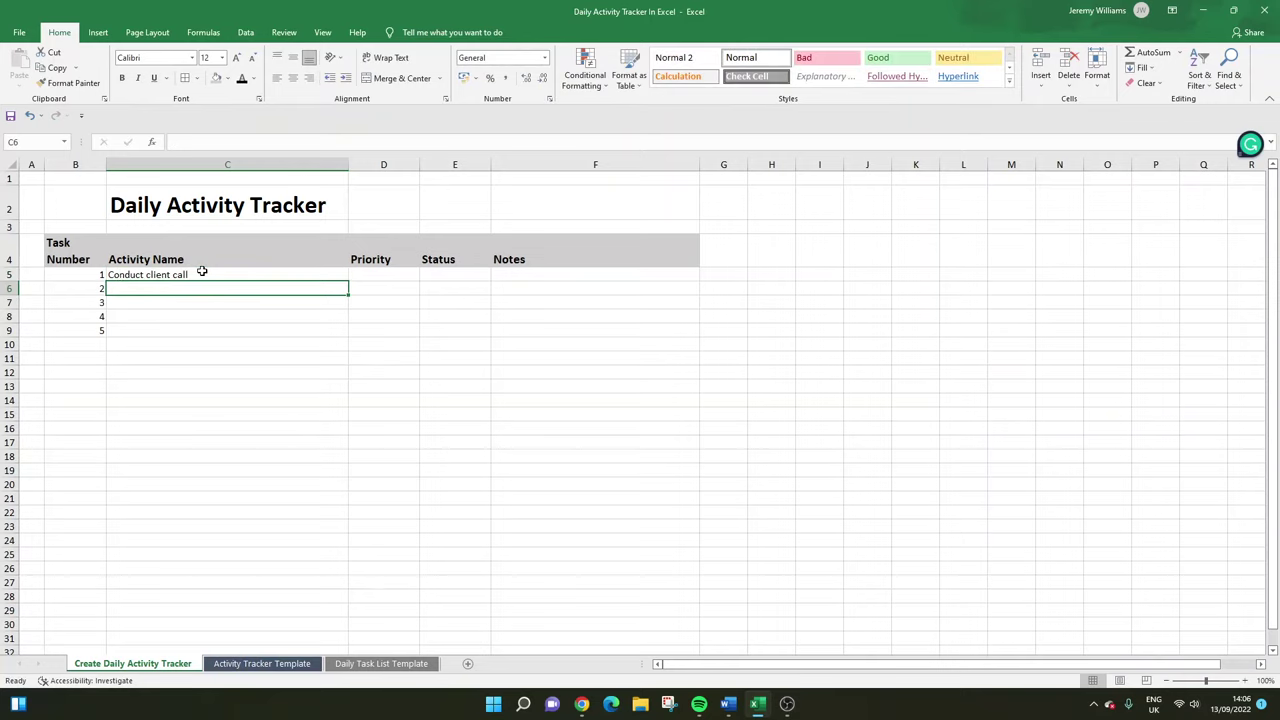
{"action": "type", "text": "Conduct client call"}
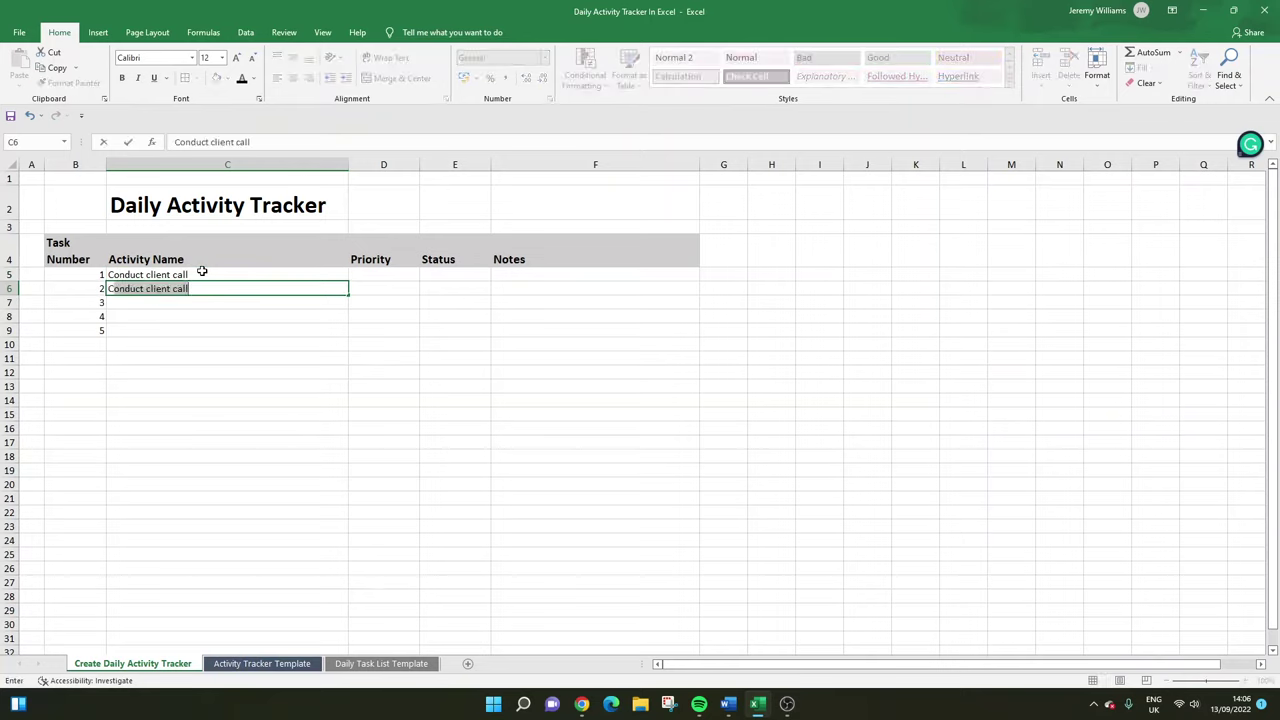
{"action": "key", "text": "Escape"}
{"action": "left_click", "coordinate": [183, 274]}
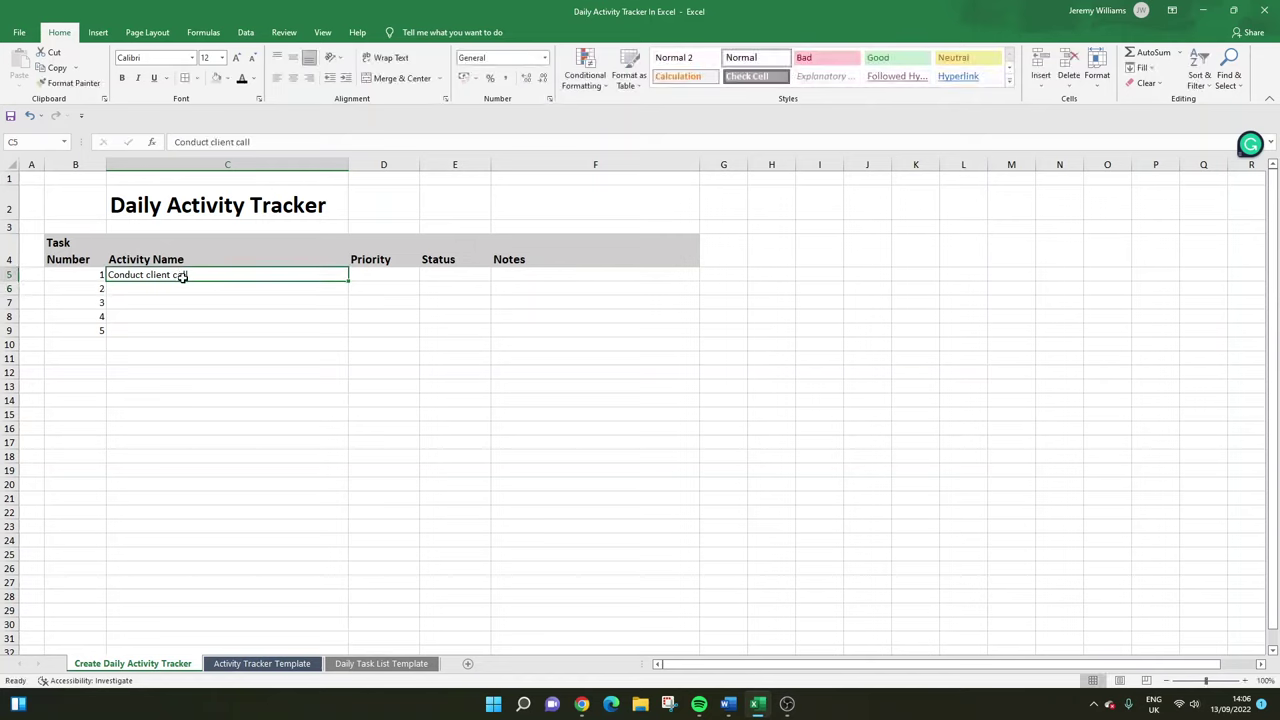
{"action": "left_click_drag", "start_coordinate": [183, 274], "coordinate": [181, 288]}
{"action": "left_click", "coordinate": [182, 274]}
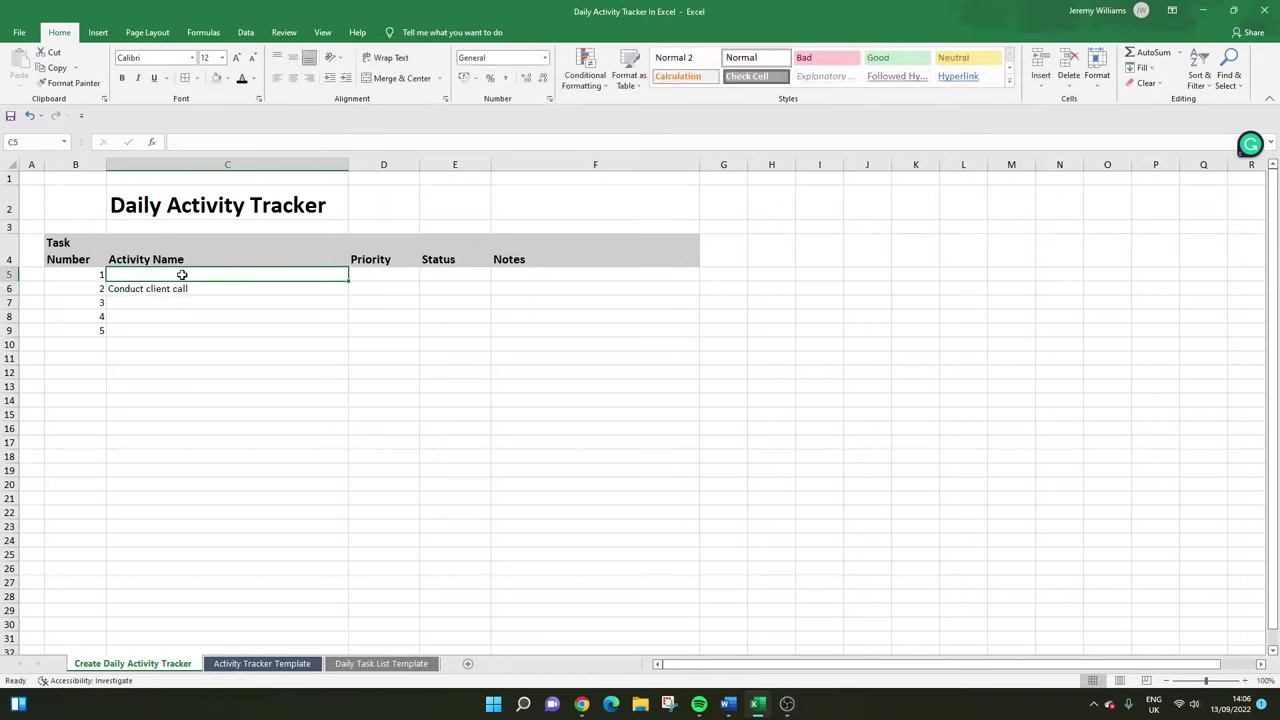
Fill C5 with 'Complete status report' and C7 with 'Report to senior stakeholders'.
{"action": "type", "text": "C"}
{"action": "type", "text": "omplete"}
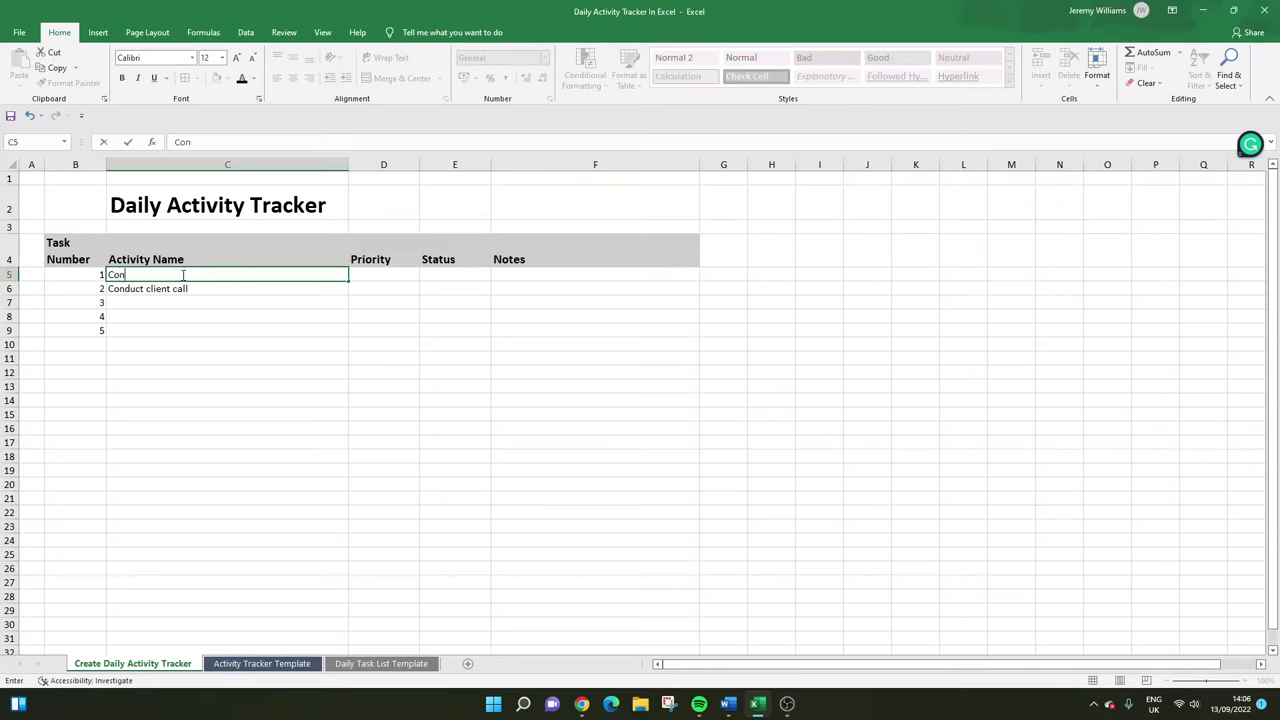
{"action": "key", "text": "BackSpace"}
{"action": "key", "text": "BackSpace"}
{"action": "key", "text": "BackSpace"}
{"action": "key", "text": "BackSpace"}
{"action": "key", "text": "BackSpace"}
{"action": "key", "text": "BackSpace"}
{"action": "type", "text": "mplete status report"}
{"action": "key", "text": "Return"}
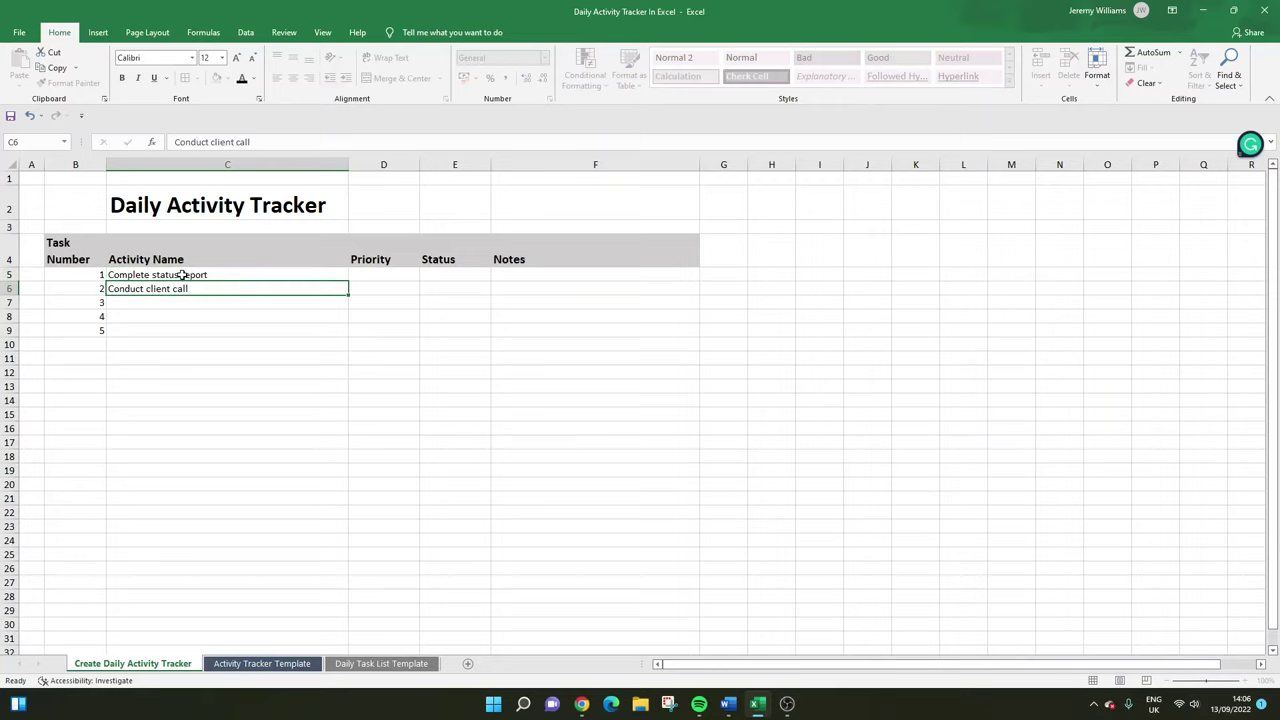
{"action": "left_click", "coordinate": [218, 301]}
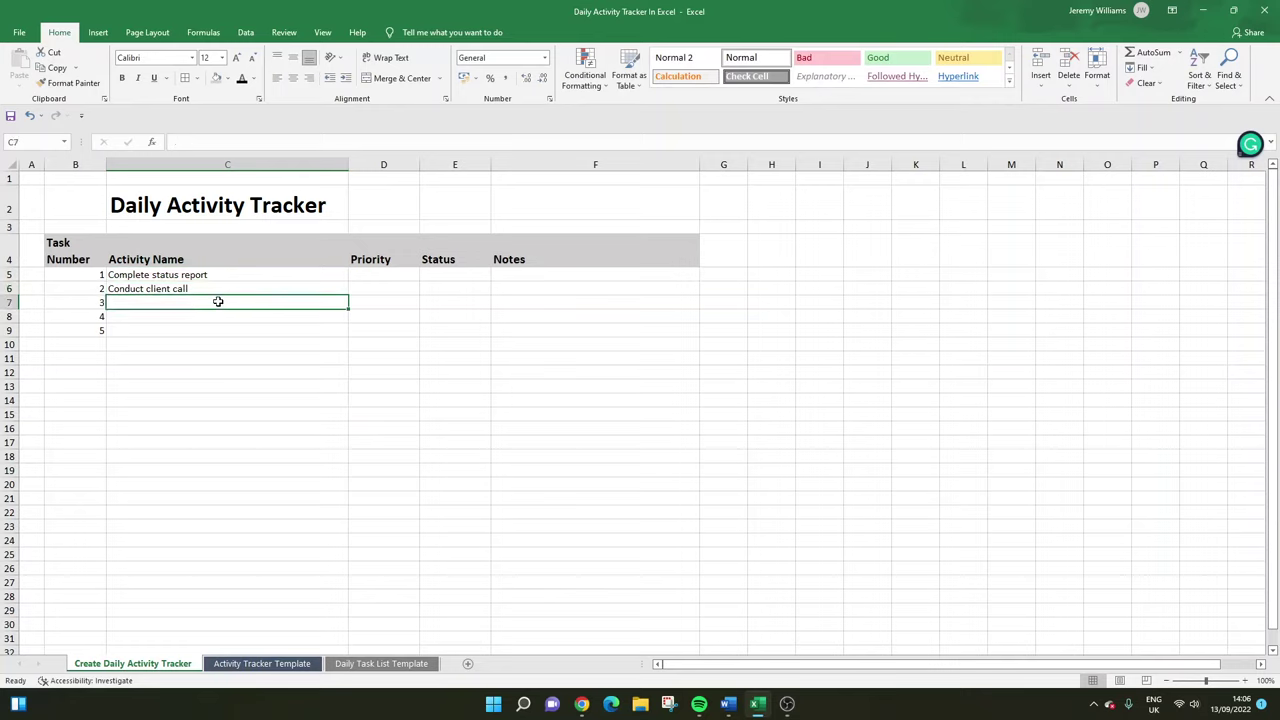
{"action": "type", "text": "Report to"}
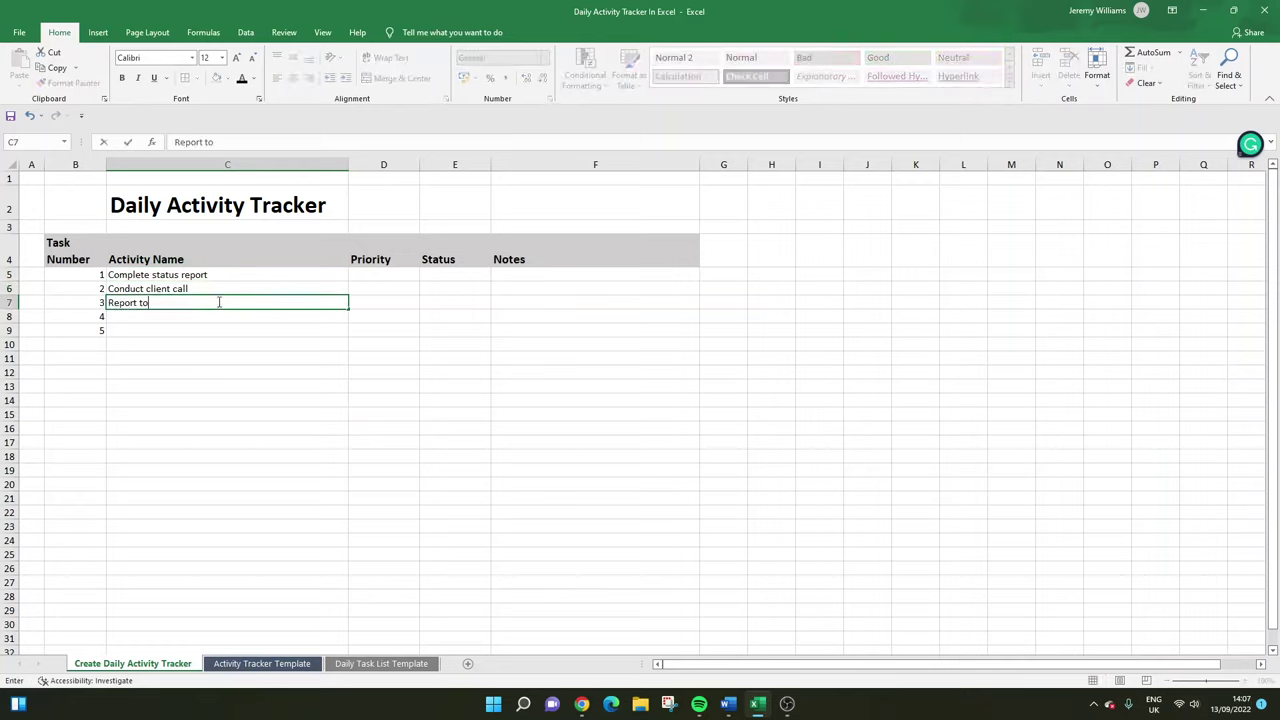
{"action": "type", "text": " senior stakeholders"}
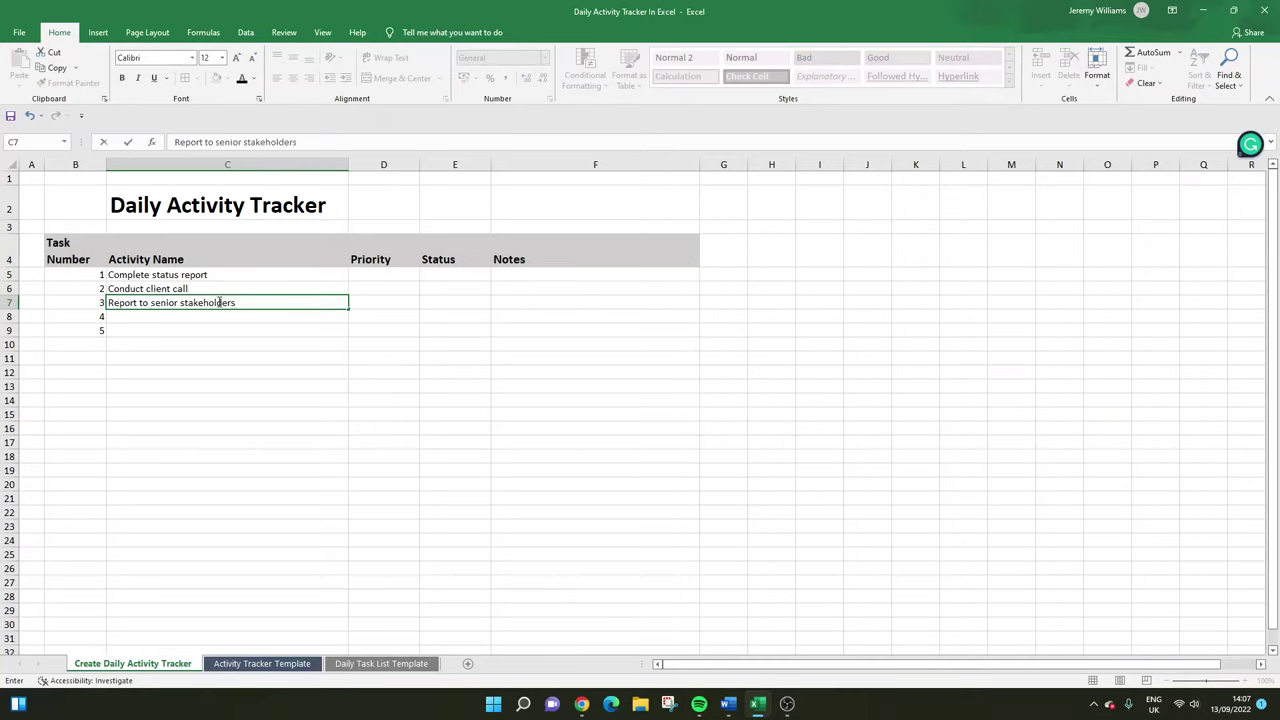
{"action": "key", "text": "Return"}
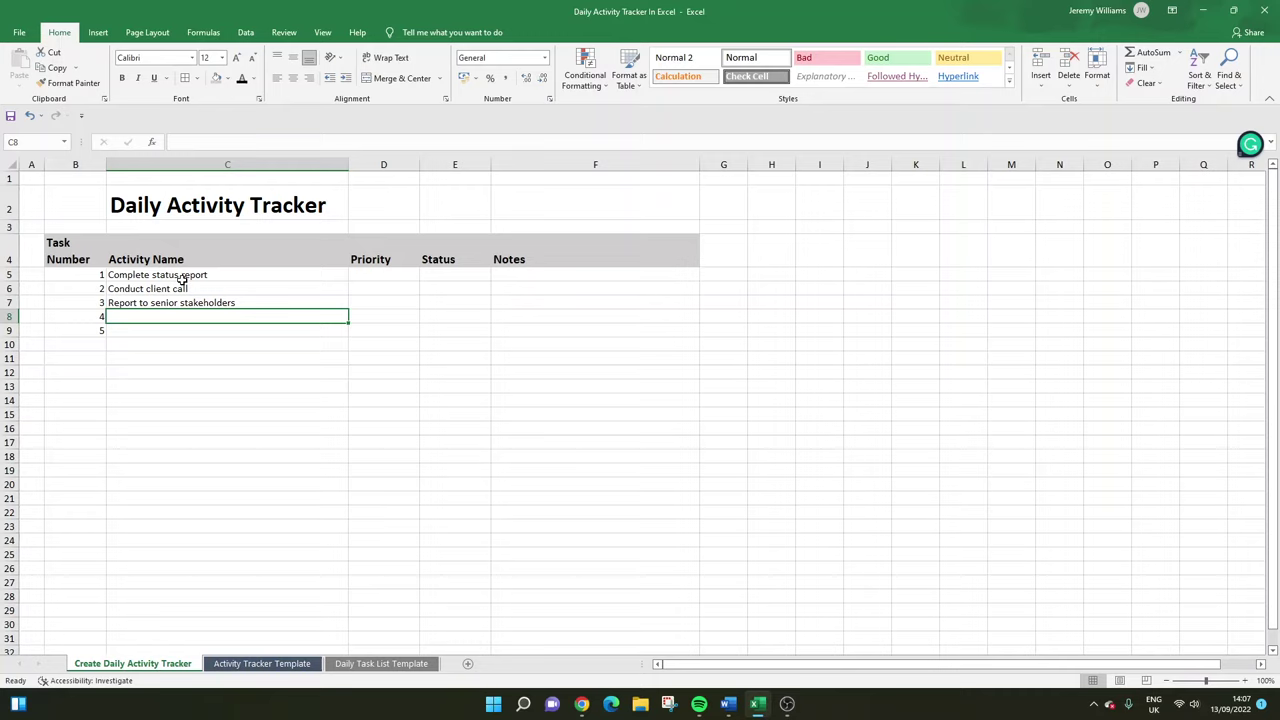
{"action": "left_click_drag", "start_coordinate": [182, 279], "coordinate": [185, 302]}
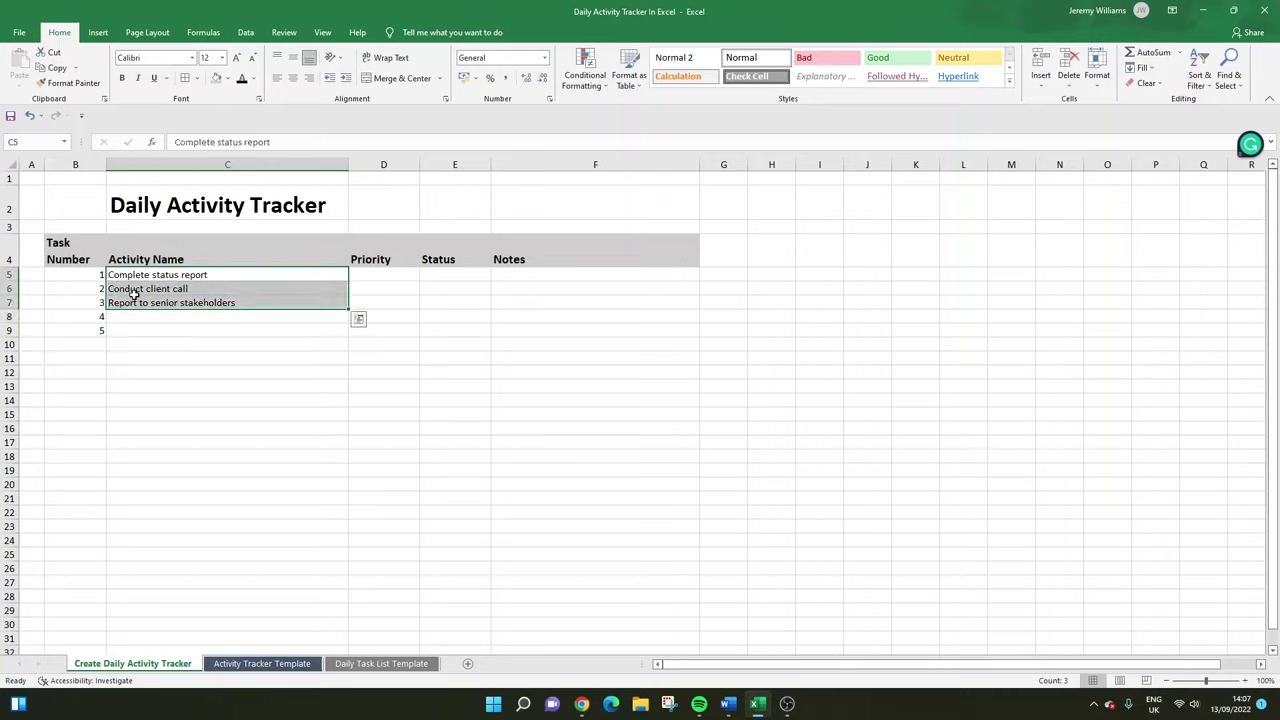
{"action": "left_click", "coordinate": [156, 317]}
Start a helper list beside the tracker with a bold 'Table' label in K3.
{"action": "left_click", "coordinate": [373, 265]}
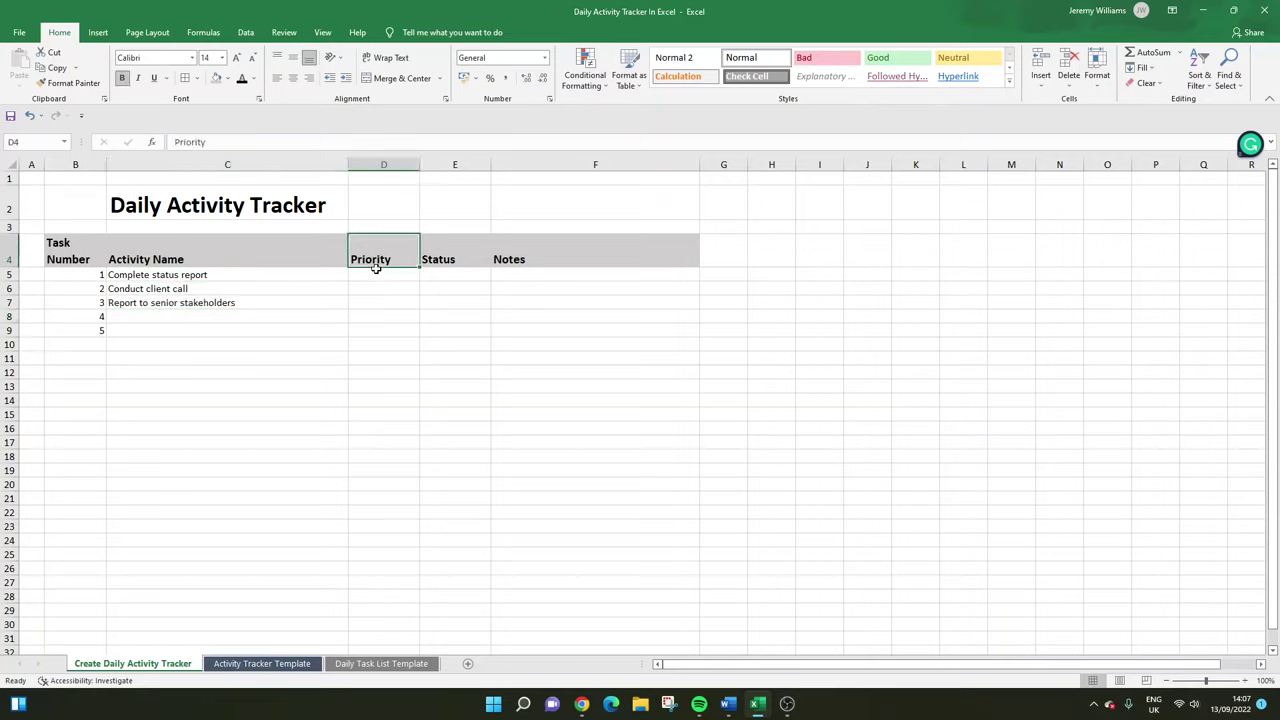
{"action": "left_click_drag", "start_coordinate": [388, 272], "coordinate": [390, 311]}
{"action": "left_click", "coordinate": [926, 224]}
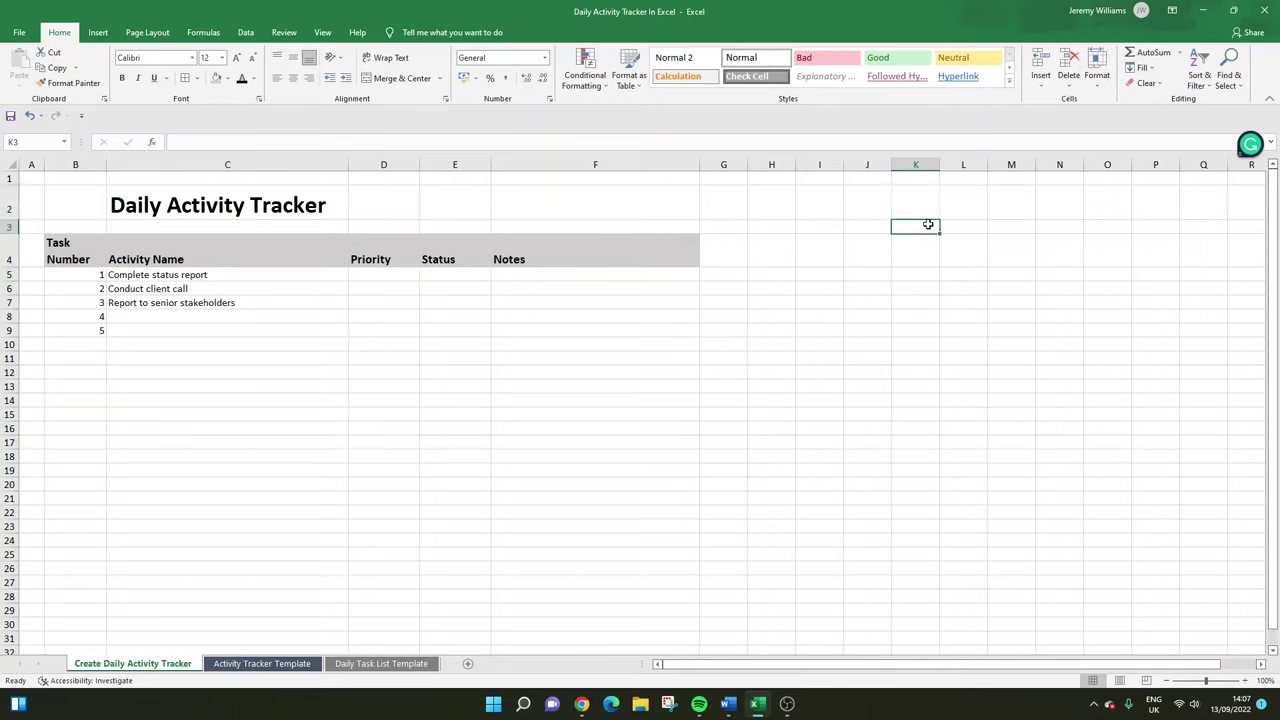
{"action": "type", "text": "Tab"}
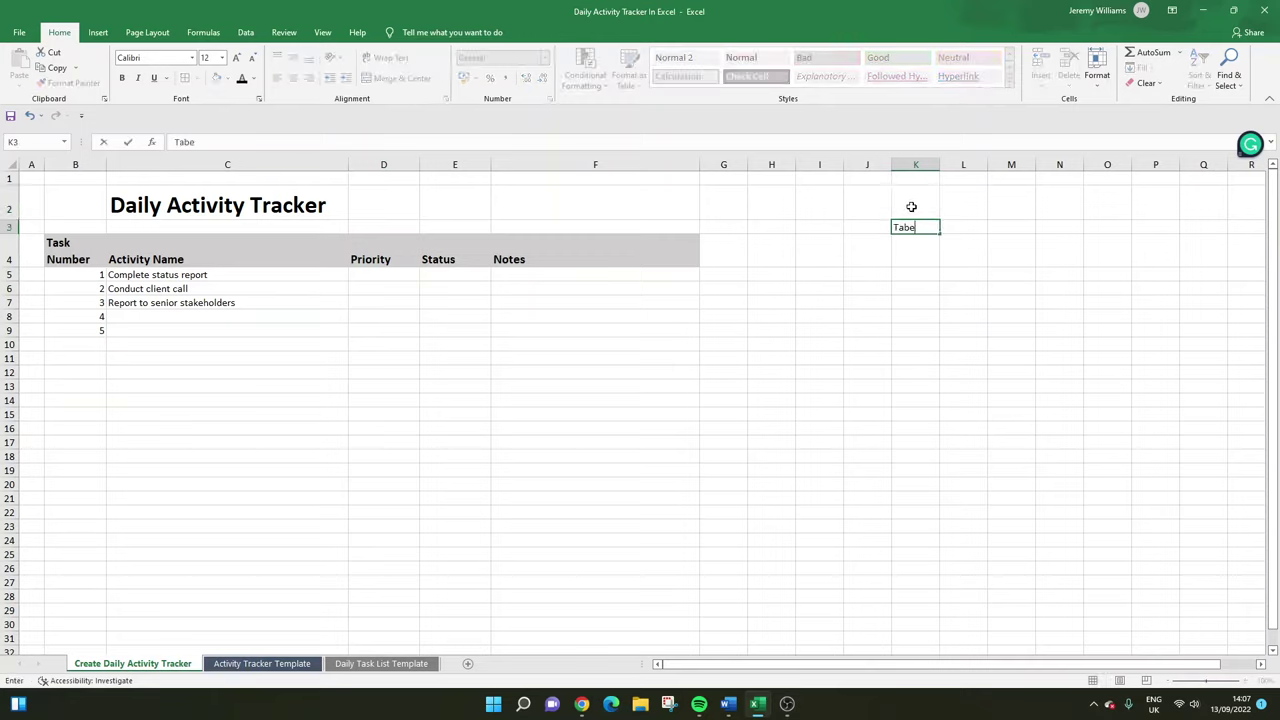
{"action": "type", "text": "le"}
{"action": "key", "text": "Return"}
{"action": "key", "text": "Up"}
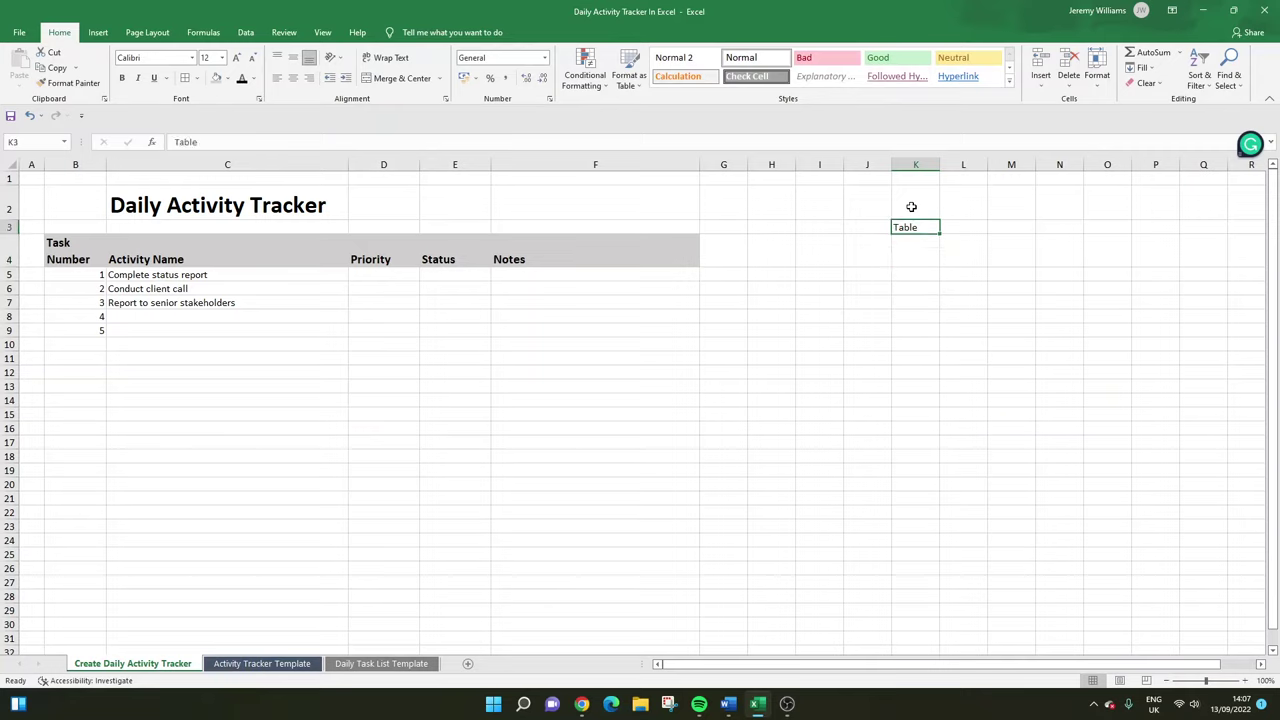
{"action": "left_click", "coordinate": [122, 78]}
{"action": "left_click", "coordinate": [910, 240]}
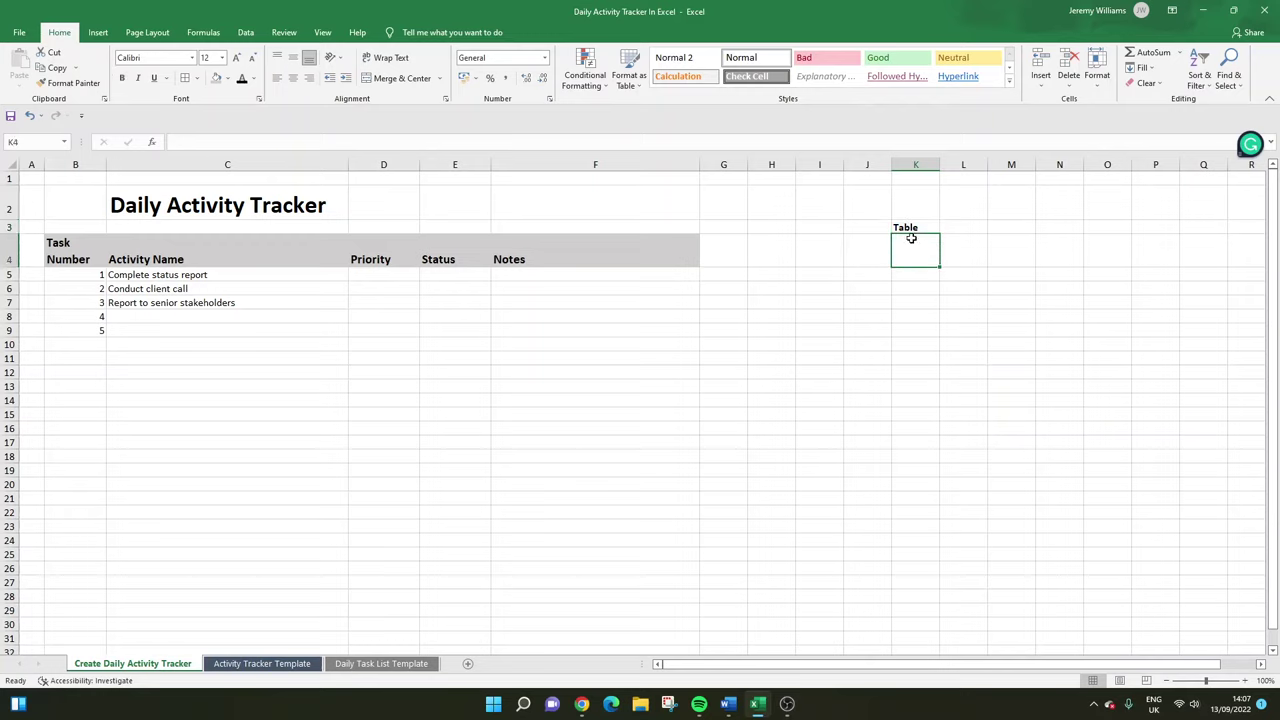
{"action": "left_click_drag", "start_coordinate": [400, 272], "coordinate": [404, 306]}
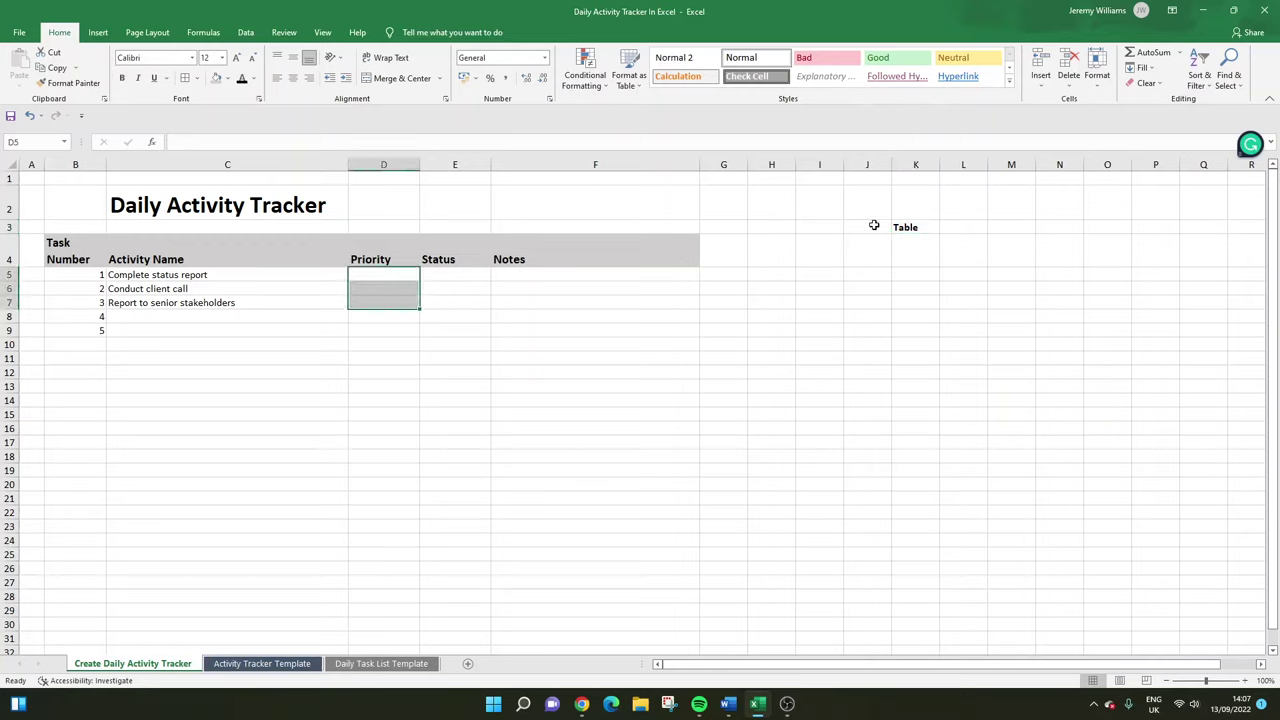
Replace K3 with 'Priority', add 'Status' in L3, and make both bold.
{"action": "left_click", "coordinate": [916, 227]}
{"action": "type", "text": "Priori"}
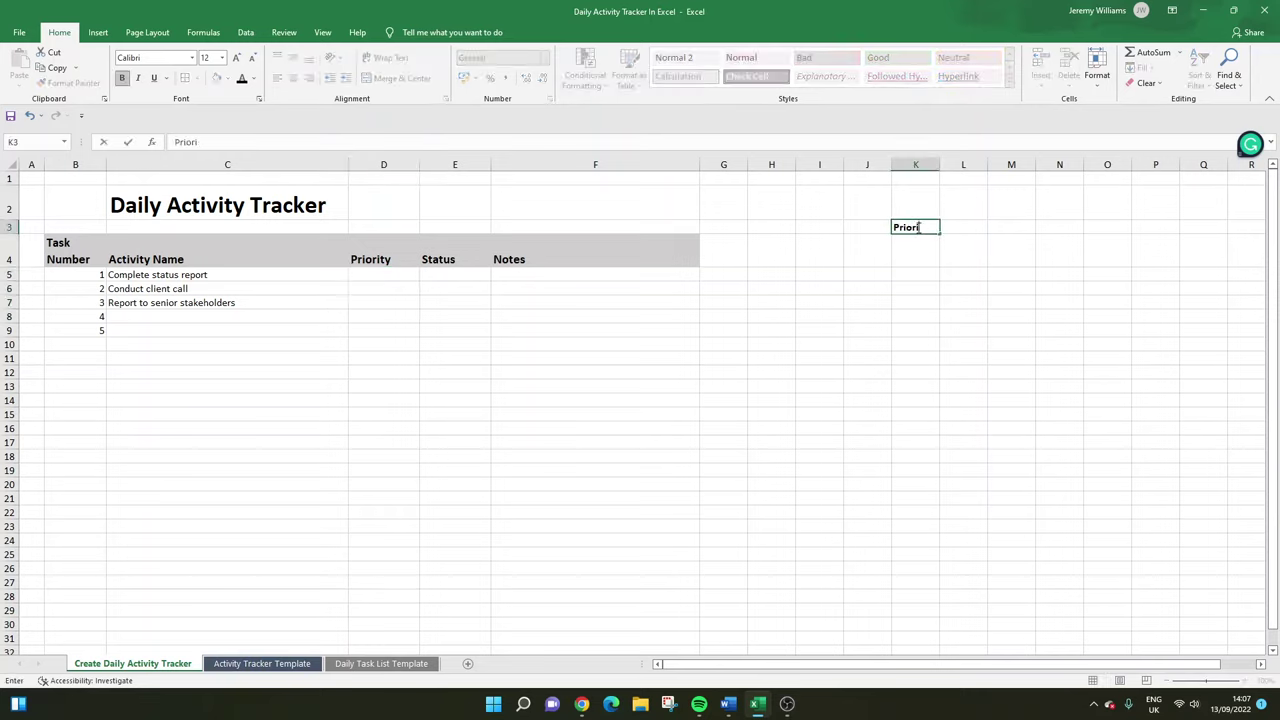
{"action": "type", "text": "ty"}
{"action": "key", "text": "Return"}
{"action": "key", "text": "Up"}
{"action": "key", "text": "Right"}
{"action": "type", "text": "Status"}
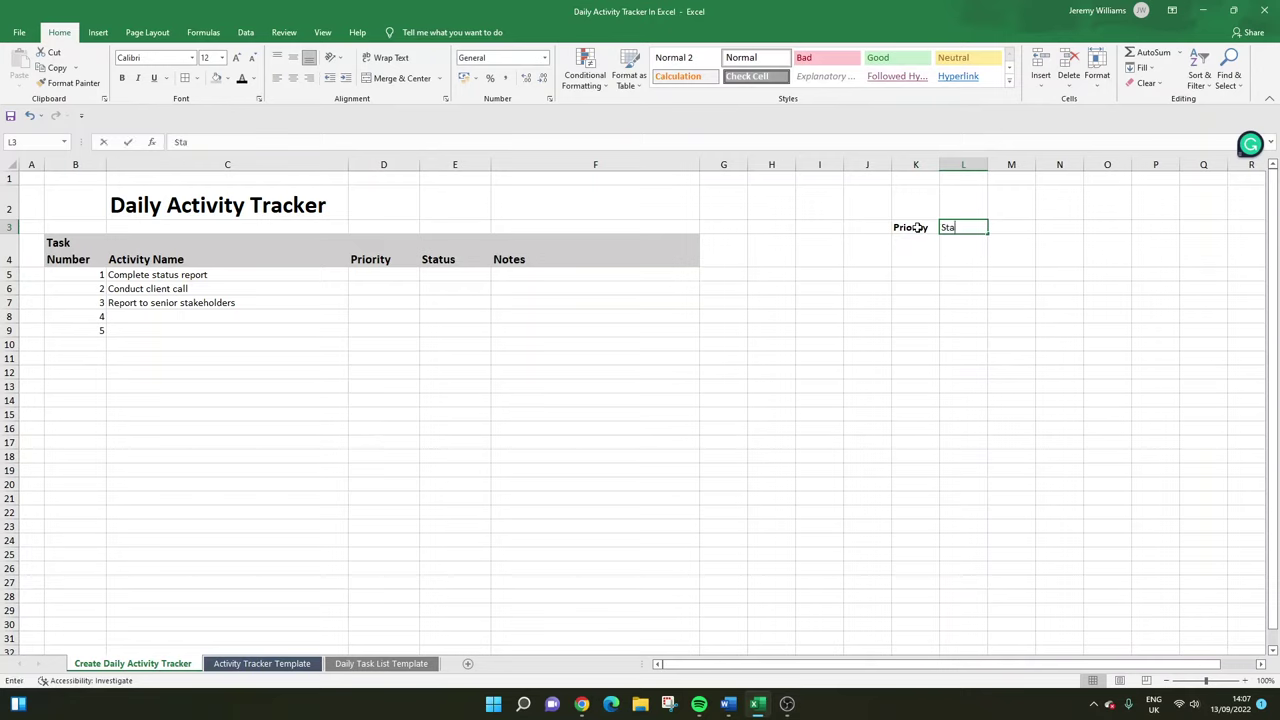
{"action": "key", "text": "Return"}
{"action": "left_click", "coordinate": [916, 227]}
{"action": "left_click", "coordinate": [68, 83]}
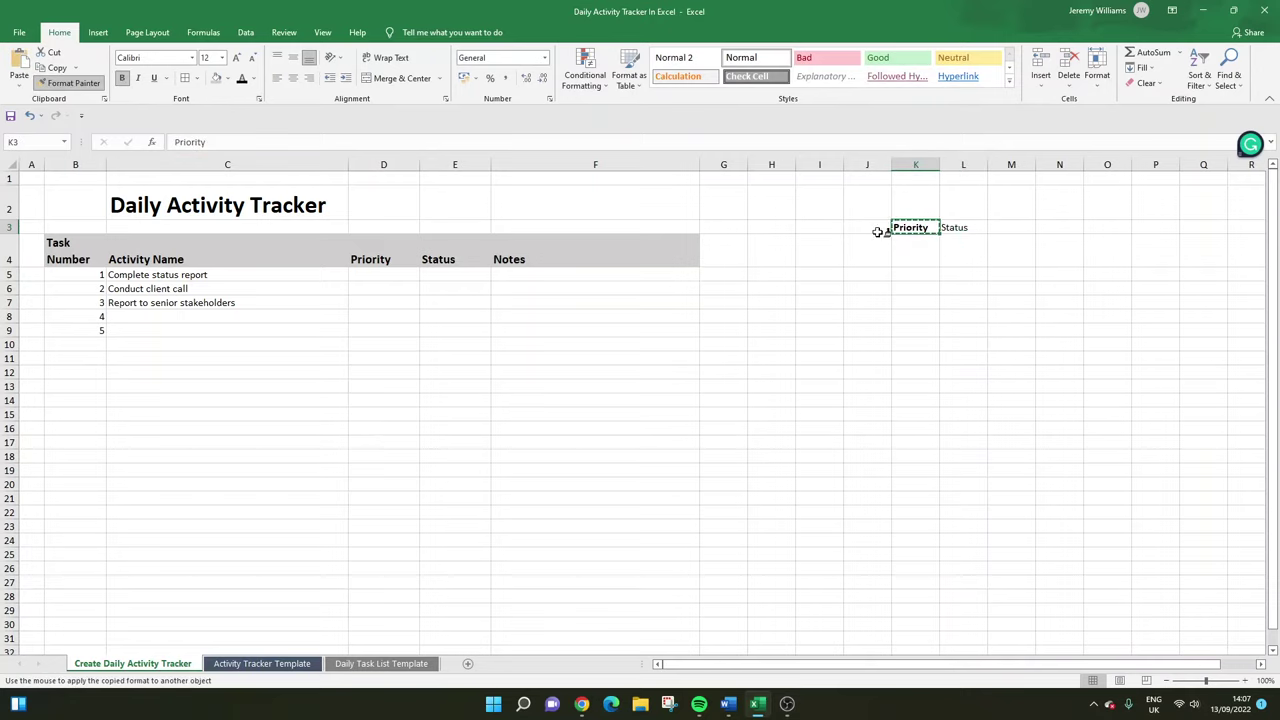
{"action": "left_click", "coordinate": [956, 229]}
List Low, Medium and High under Priority in K4:K6.
{"action": "left_click", "coordinate": [917, 242]}
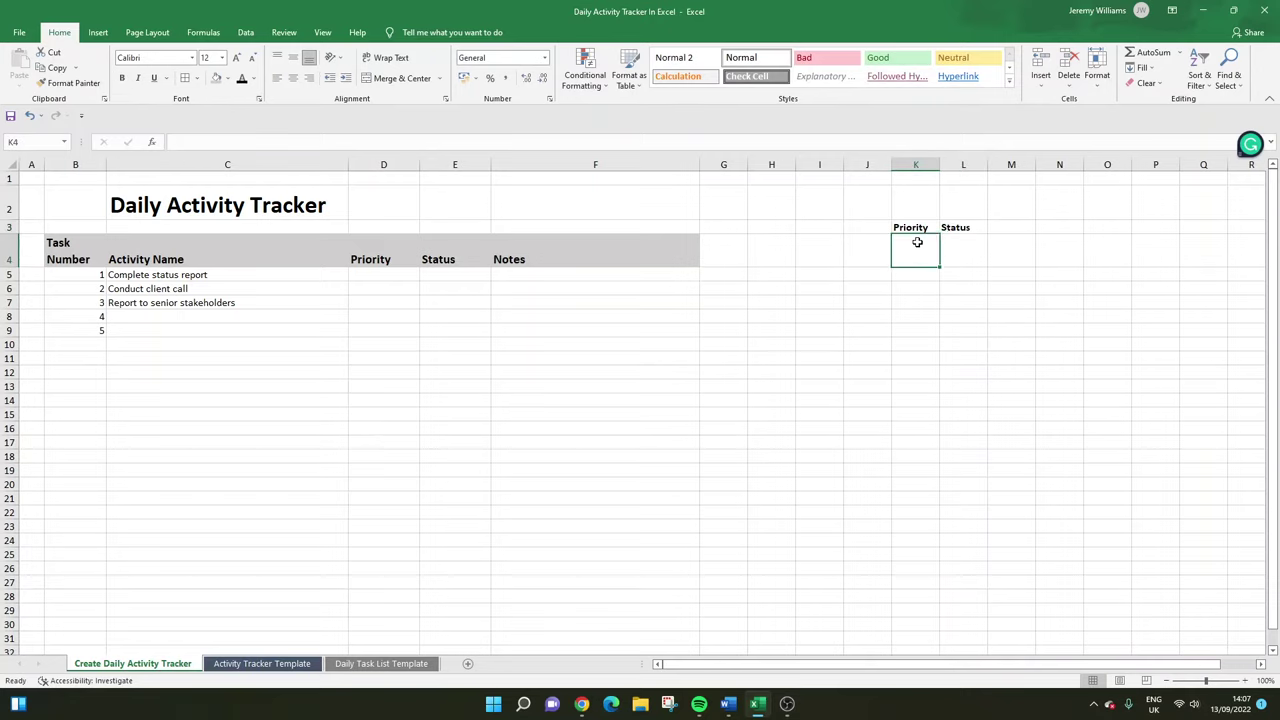
{"action": "type", "text": "Low"}
{"action": "key", "text": "Return"}
{"action": "type", "text": "Medium"}
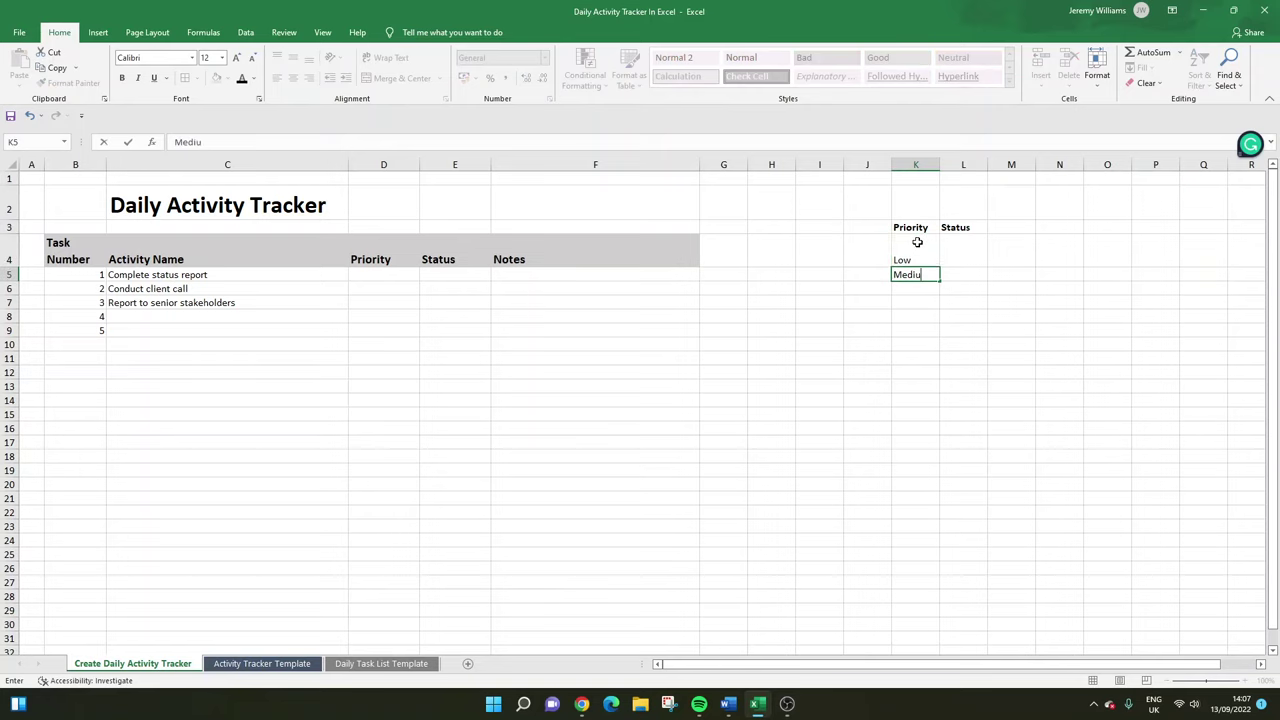
{"action": "key", "text": "Return"}
{"action": "type", "text": "High"}
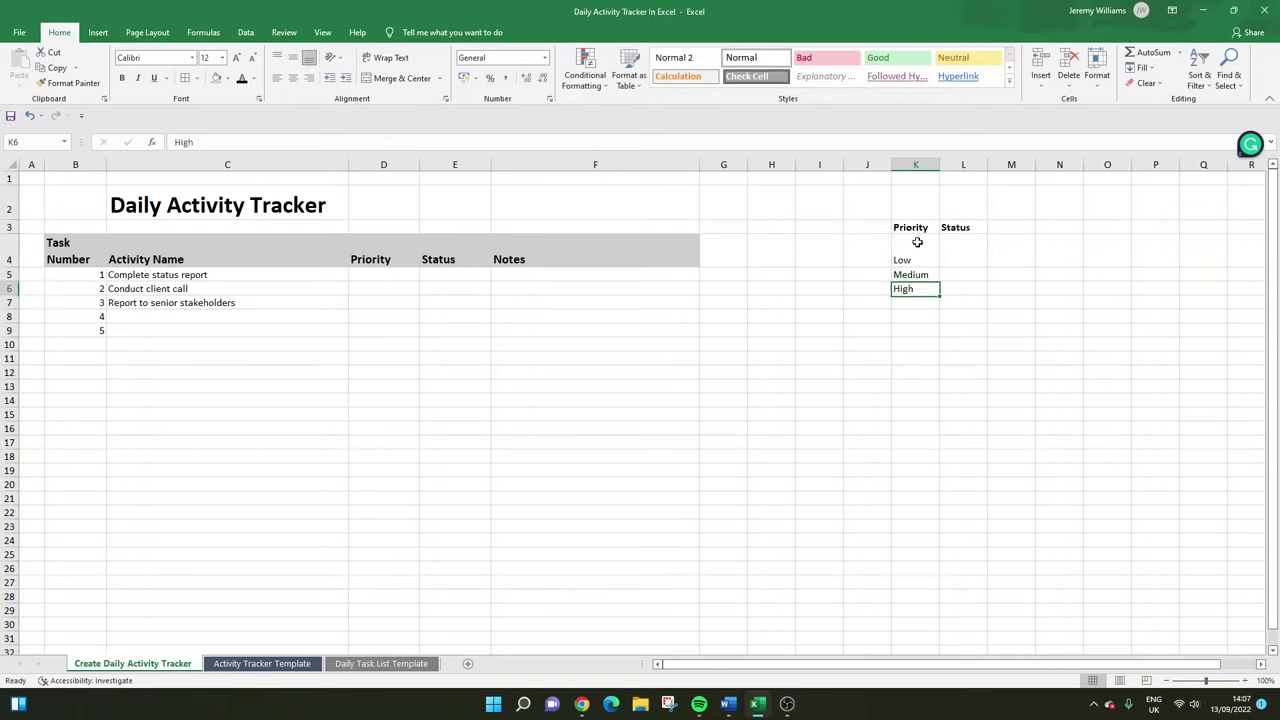
{"action": "key", "text": "Tab"}
{"action": "key", "text": "Up"}
{"action": "key", "text": "Up"}
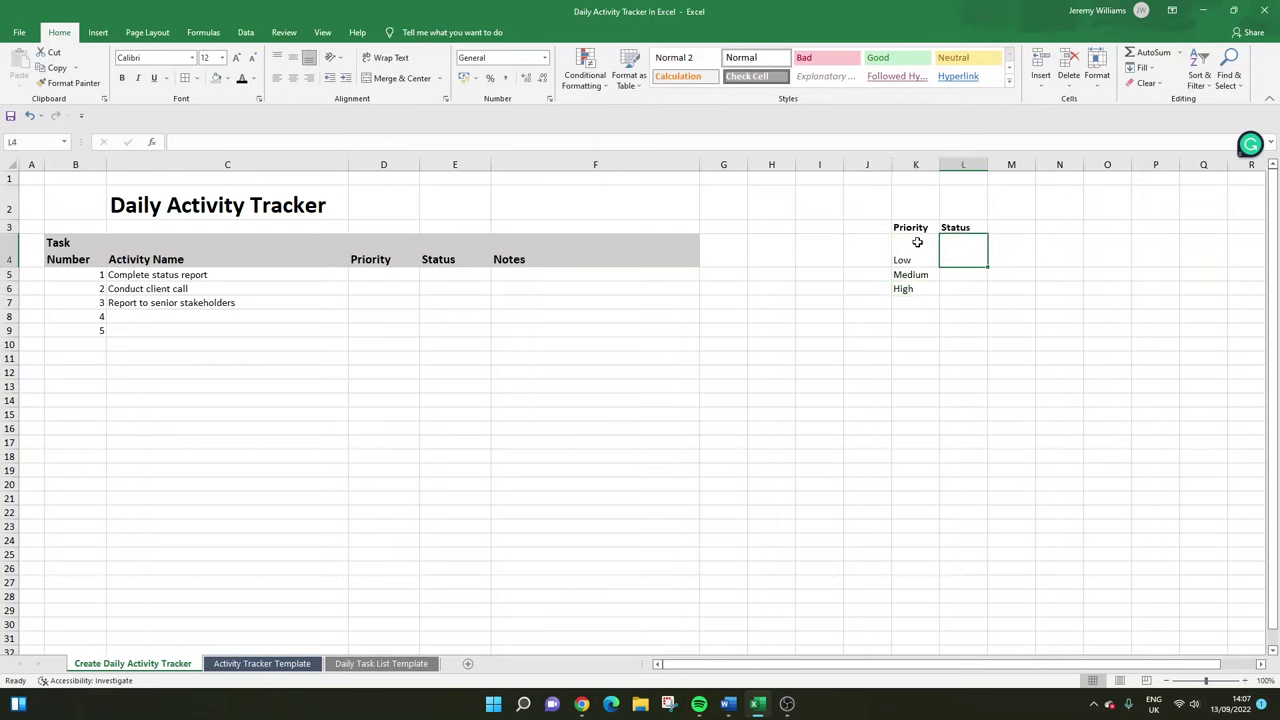
{"action": "left_click", "coordinate": [361, 290]}
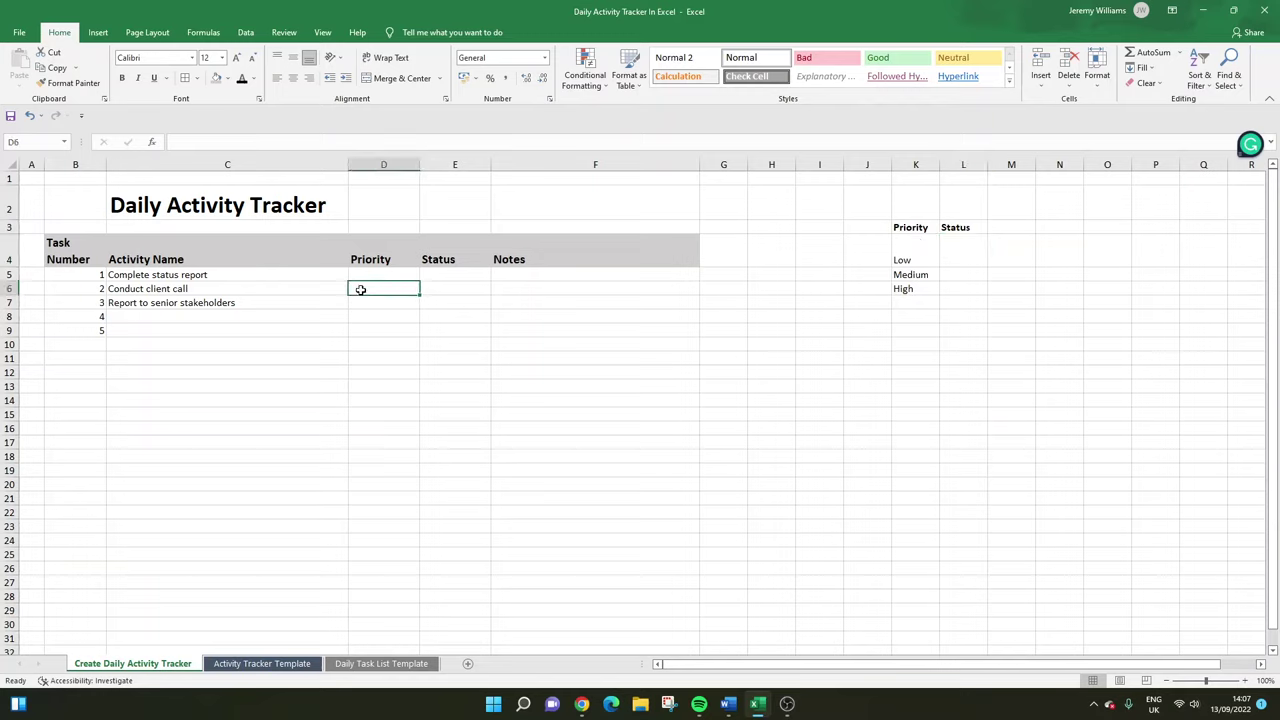
Enter 'Not Started' in L4 as the first Status option, removing the mistyped 'Pending/' text.
{"action": "left_click", "coordinate": [270, 289]}
{"action": "left_click", "coordinate": [383, 305]}
{"action": "left_click", "coordinate": [917, 254]}
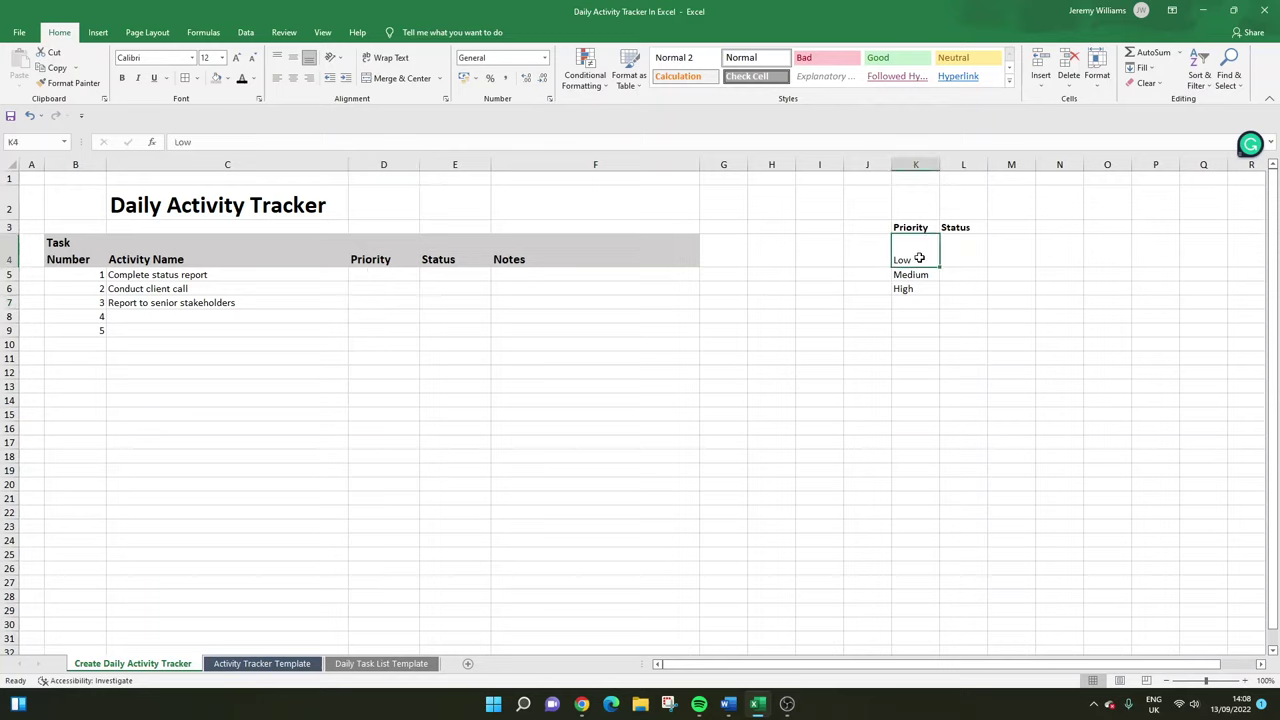
{"action": "left_click_drag", "start_coordinate": [916, 288], "coordinate": [944, 261]}
{"action": "left_click", "coordinate": [945, 257]}
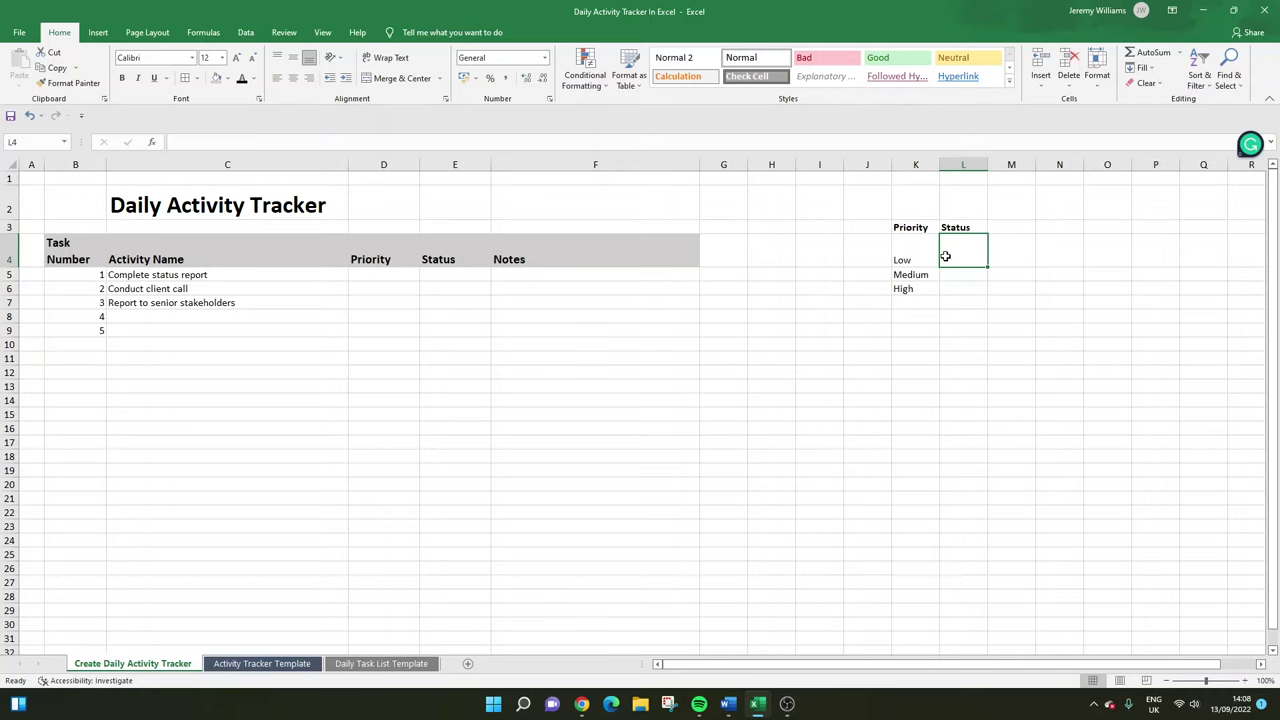
{"action": "type", "text": "Pending/"}
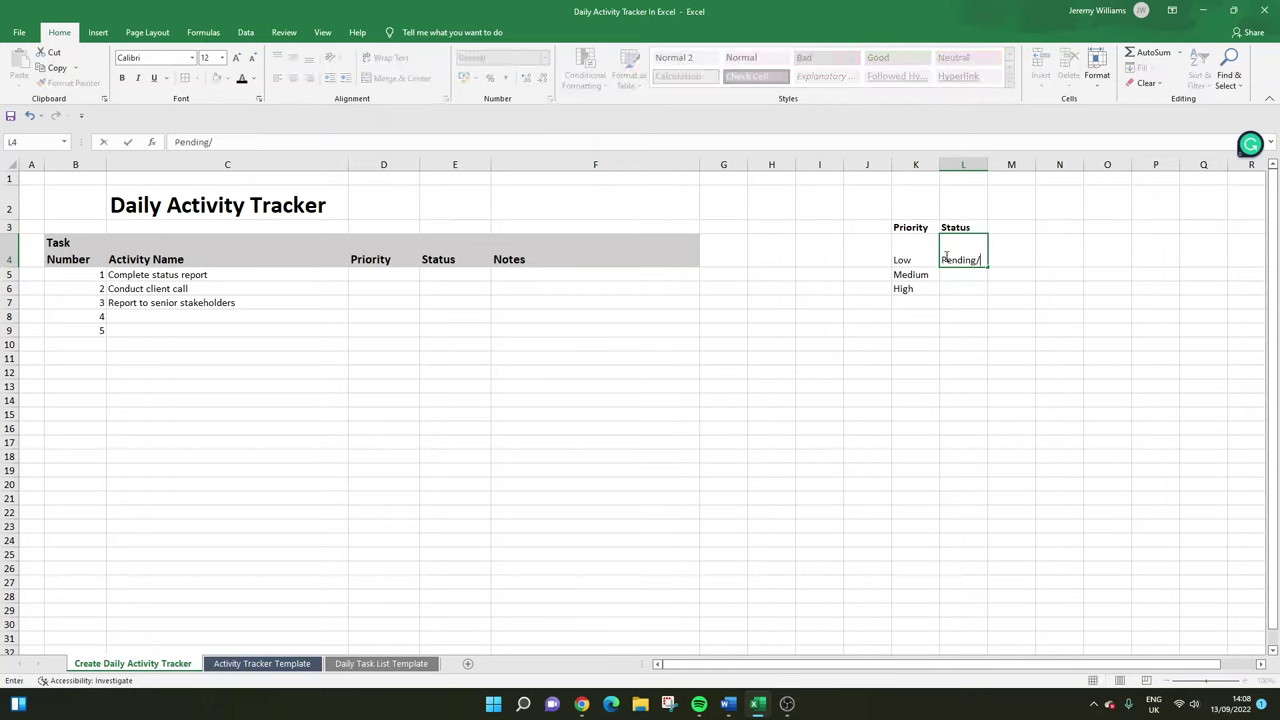
{"action": "type", "text": "Not Star"}
{"action": "left_click_drag", "start_coordinate": [978, 262], "coordinate": [942, 262]}
{"action": "key", "text": "BackSpace"}
{"action": "key", "text": "Return"}
{"action": "left_click", "coordinate": [966, 262]}
{"action": "left_click", "coordinate": [567, 144]}
{"action": "type", "text": "ted"}
{"action": "key", "text": "Return"}
Widen column L slightly, add In Progress and Completed below, and begin No Longer Required.
{"action": "left_click_drag", "start_coordinate": [988, 168], "coordinate": [999, 168]}
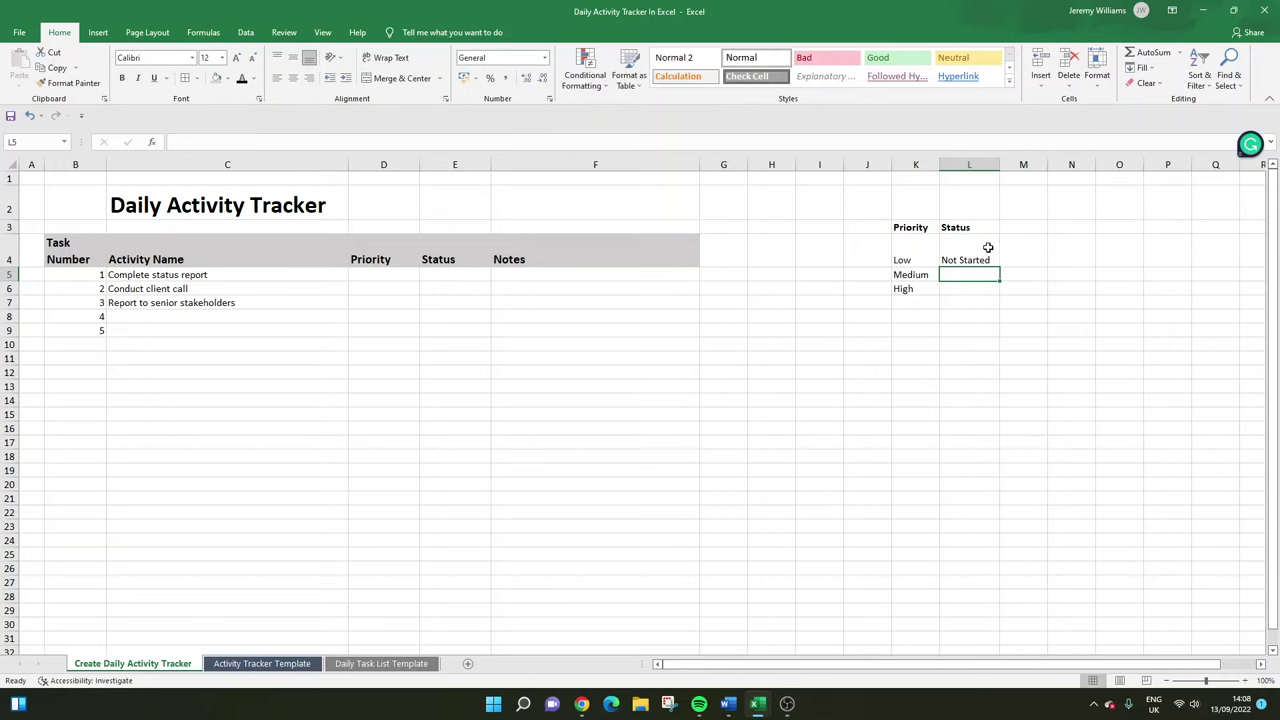
{"action": "type", "text": "In Progress"}
{"action": "key", "text": "Return"}
{"action": "type", "text": "Completed"}
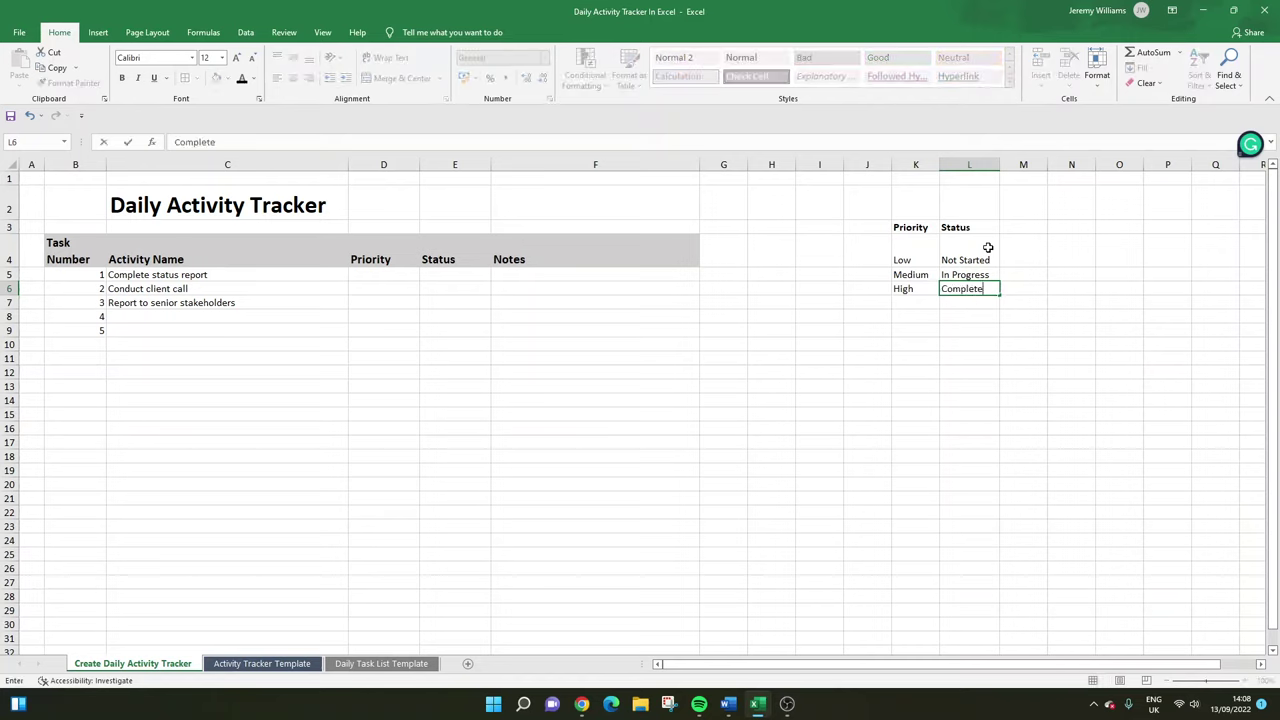
{"action": "key", "text": "Return"}
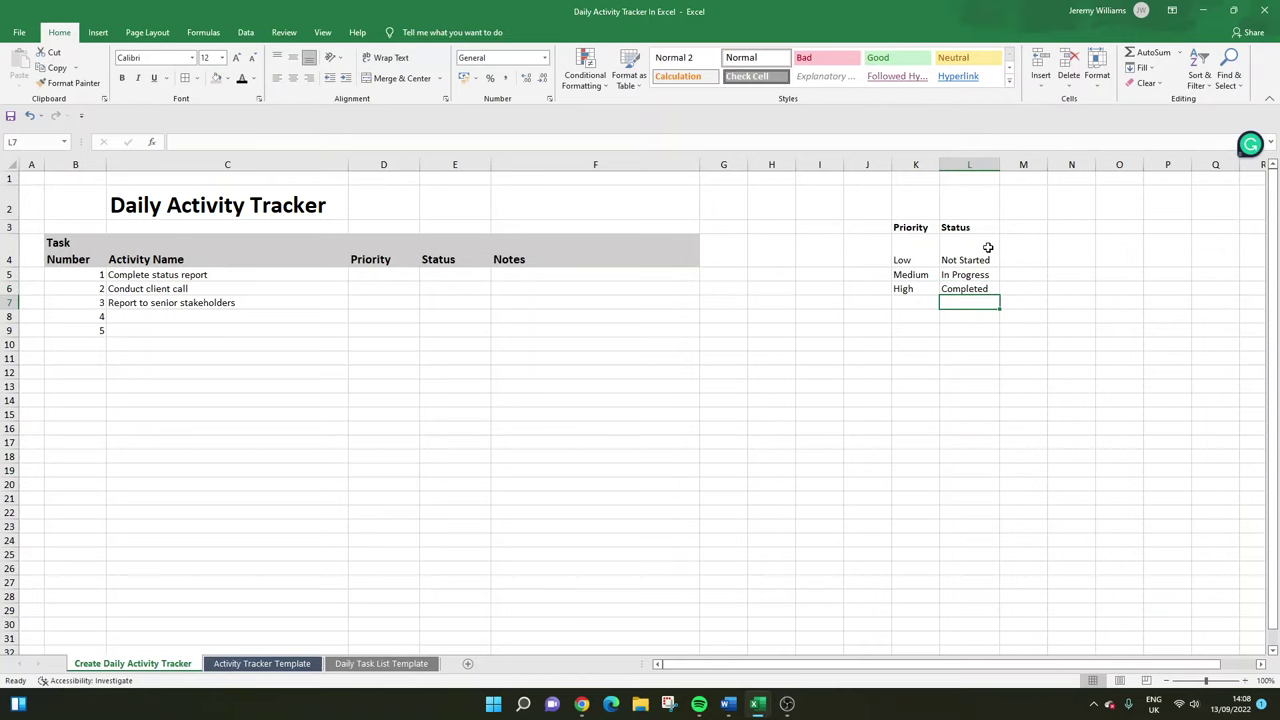
{"action": "type", "text": "N o"}
{"action": "type", "text": "o Longer"}
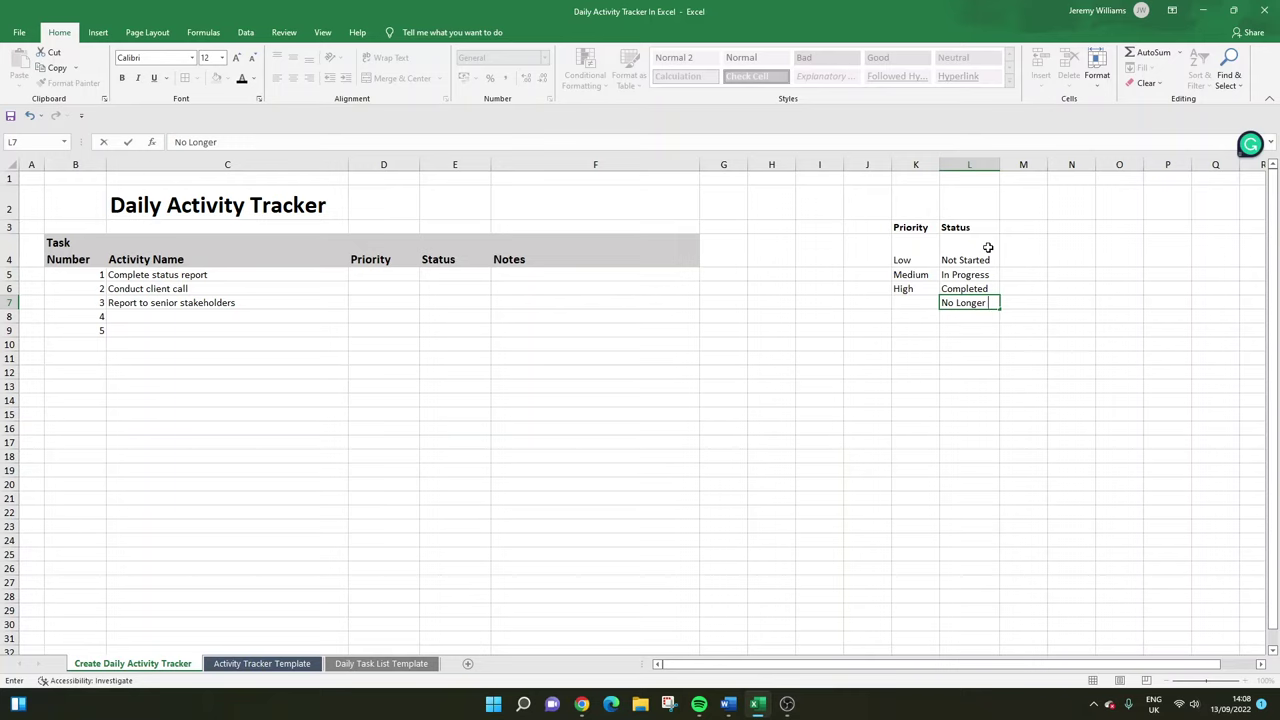
Finish 'No Longer Required' in L7 and widen column L to fit it.
{"action": "type", "text": "Required"}
{"action": "key", "text": "Return"}
{"action": "left_click", "coordinate": [256, 306]}
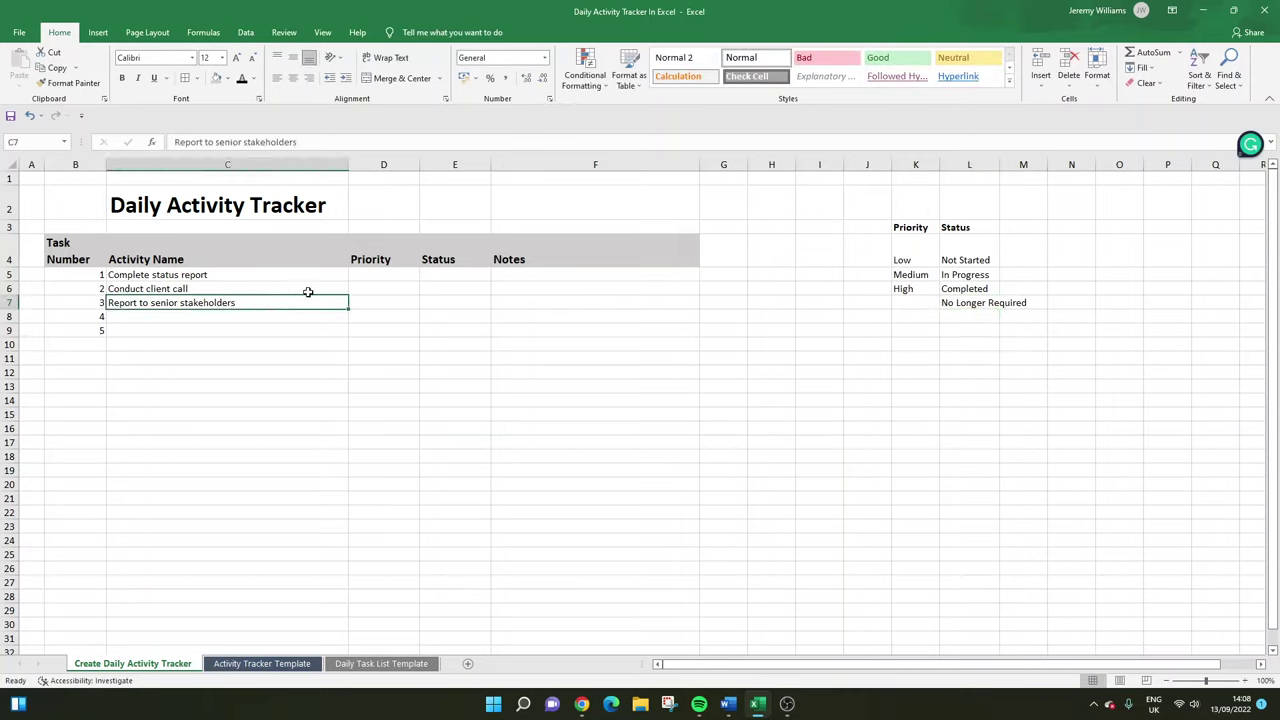
{"action": "left_click_drag", "start_coordinate": [999, 159], "coordinate": [1072, 160]}
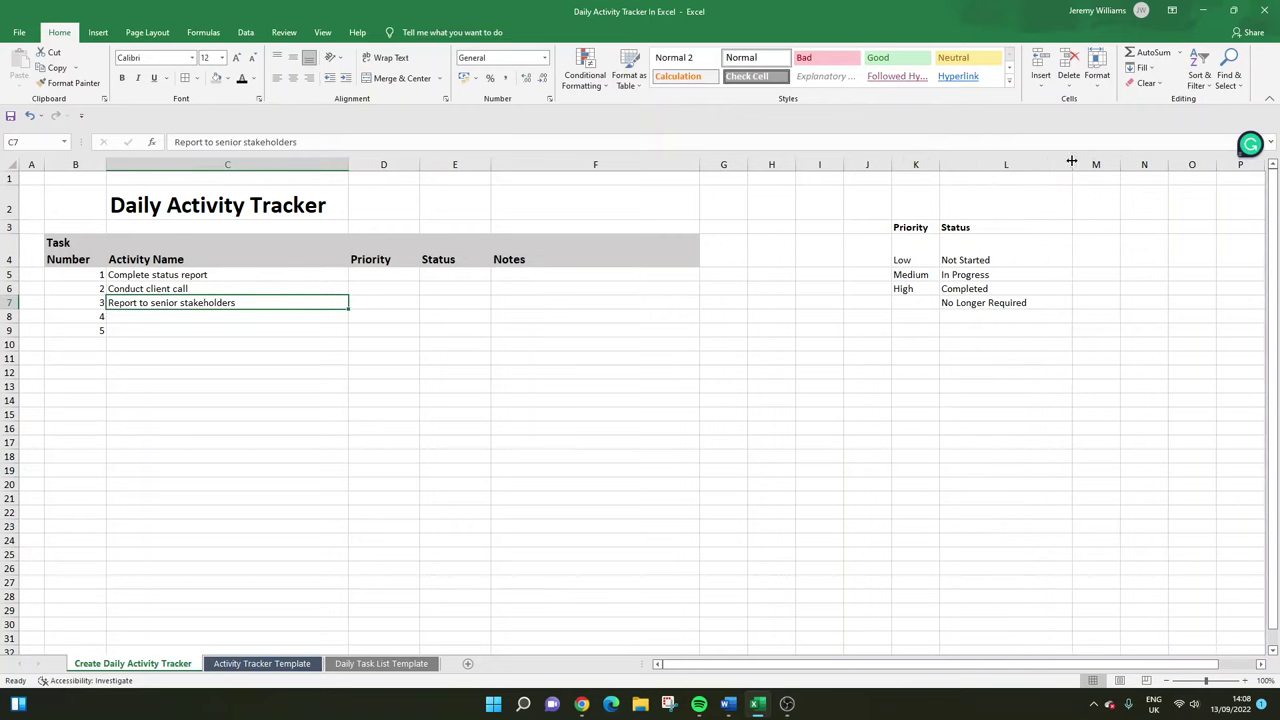
{"action": "left_click", "coordinate": [970, 300]}
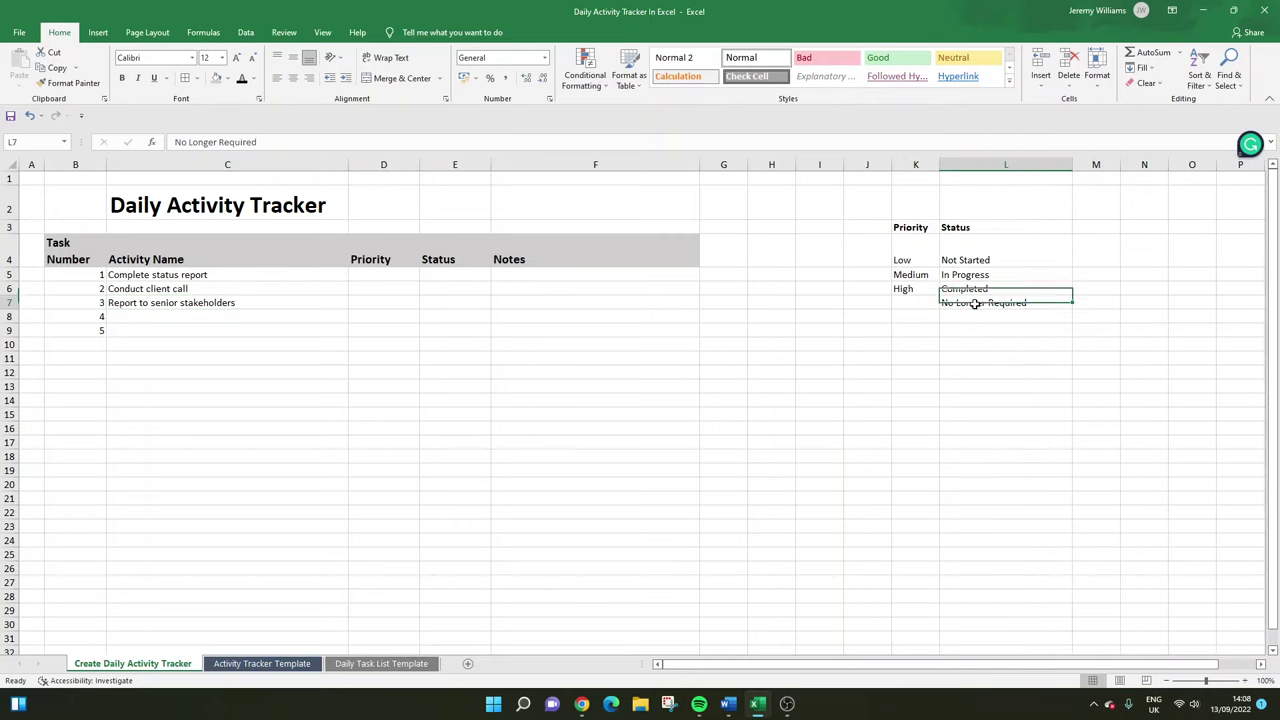
{"action": "left_click", "coordinate": [866, 265]}
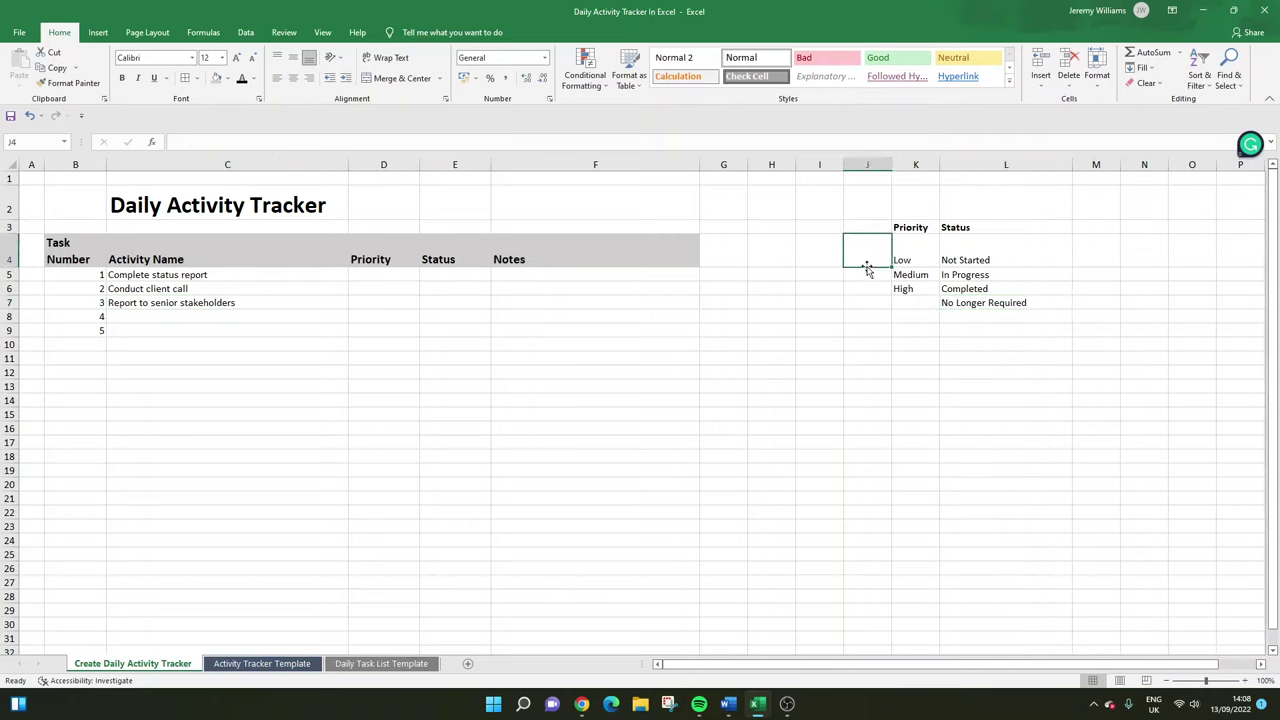
{"action": "left_click", "coordinate": [996, 250]}
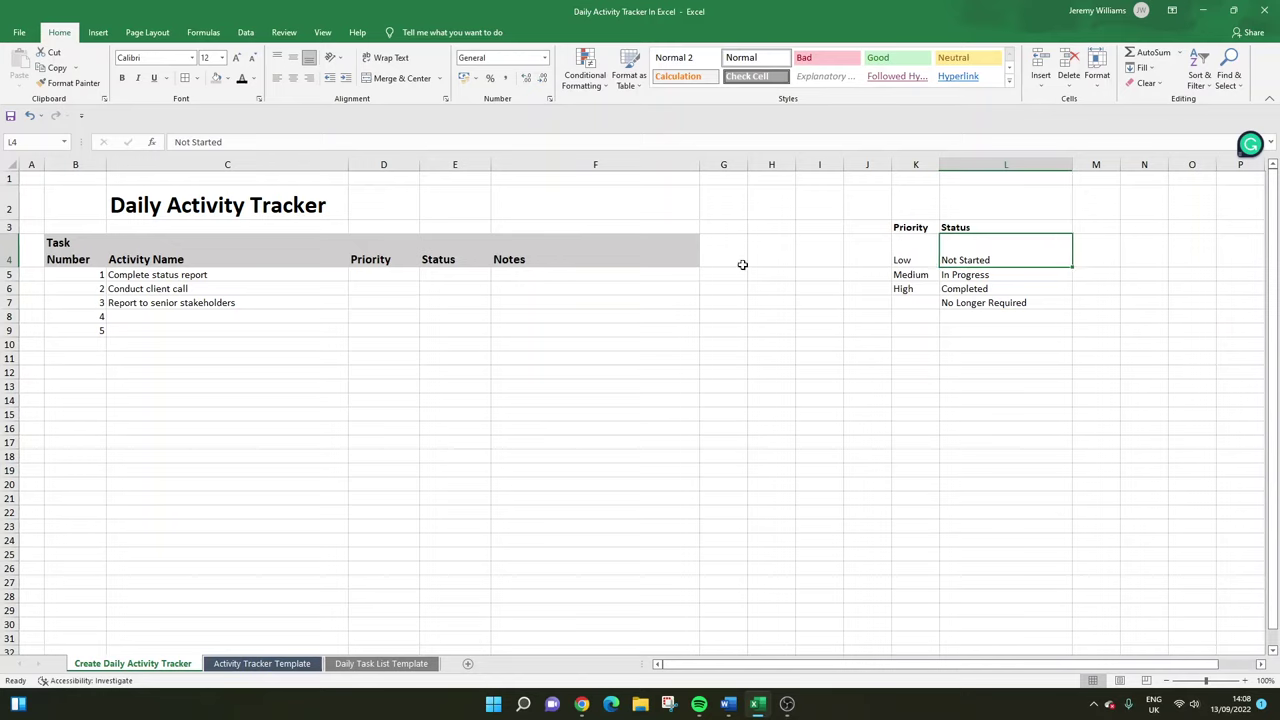
{"action": "left_click", "coordinate": [393, 273]}
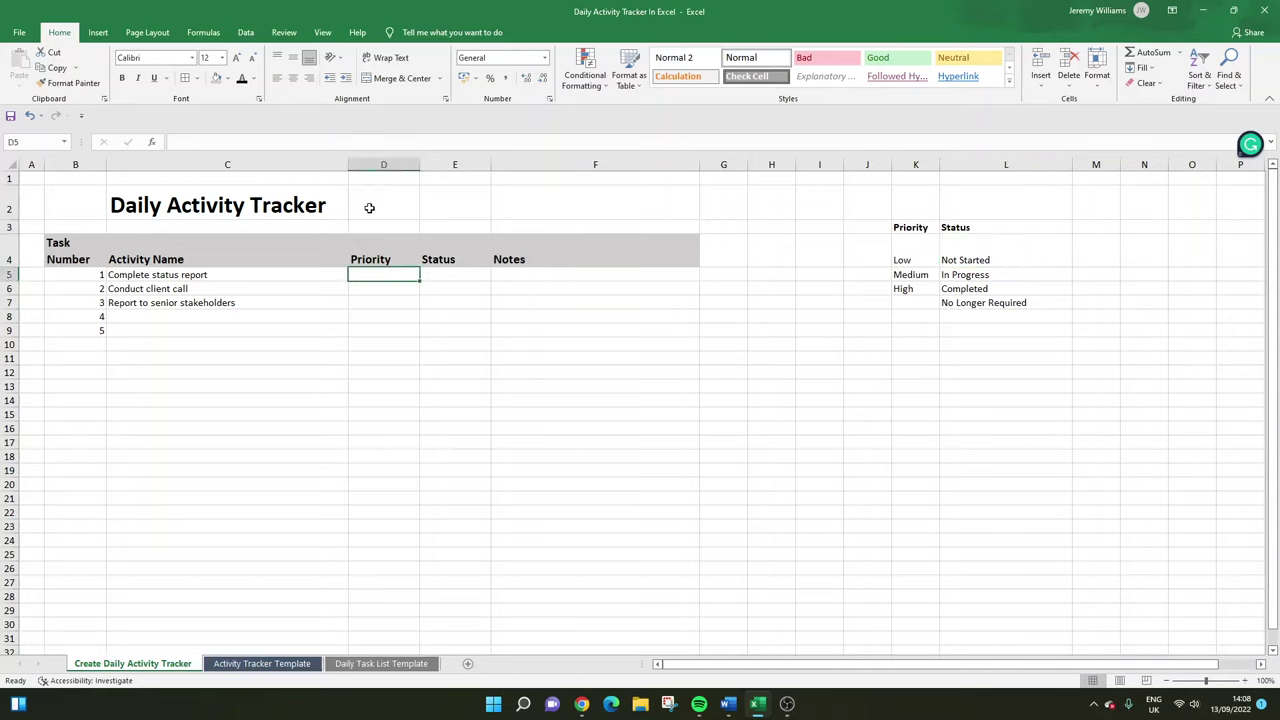
Select the Priority cells in column D from D5 downward.
{"action": "left_click", "coordinate": [397, 164]}
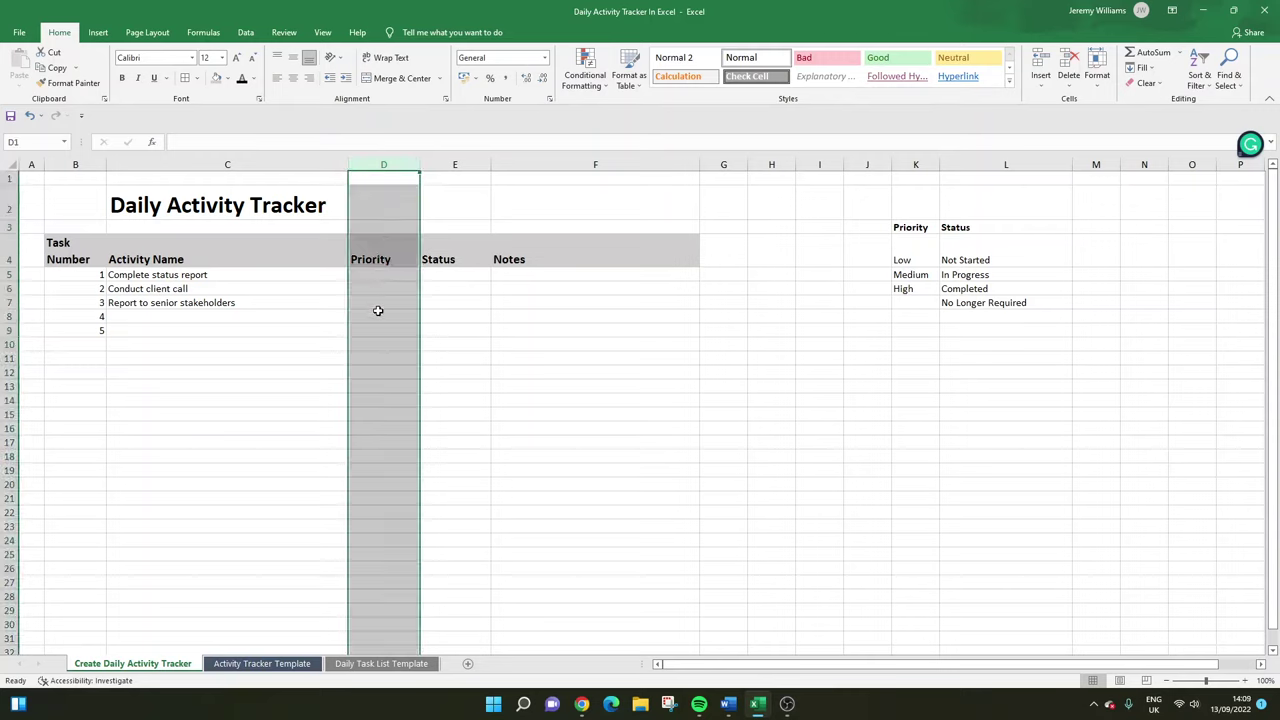
{"action": "left_click", "coordinate": [386, 268]}
{"action": "left_click_drag", "start_coordinate": [386, 268], "coordinate": [383, 571]}
{"action": "scroll", "coordinate": [395, 399], "scroll_direction": "up", "scroll_amount": 10}
{"action": "scroll", "coordinate": [395, 399], "scroll_direction": "up", "scroll_amount": 1}
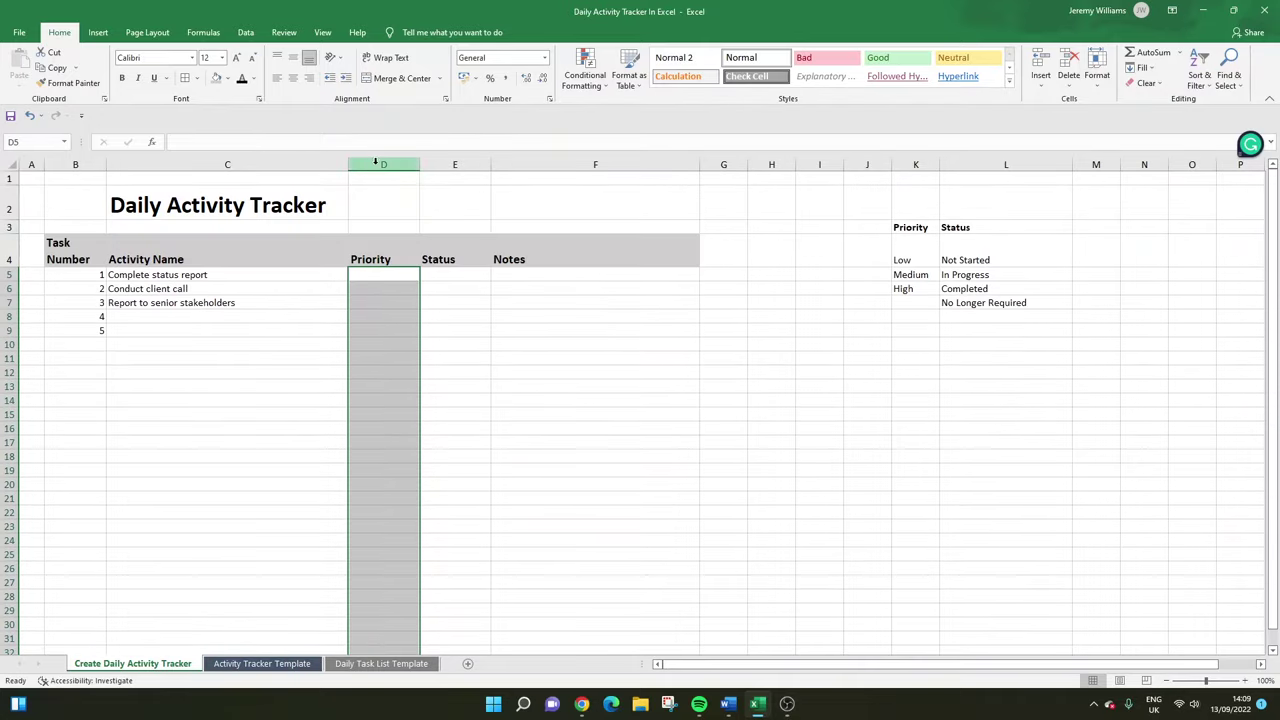
Reselect the entire column D from its header at the top of the sheet.
{"action": "left_click", "coordinate": [376, 164]}
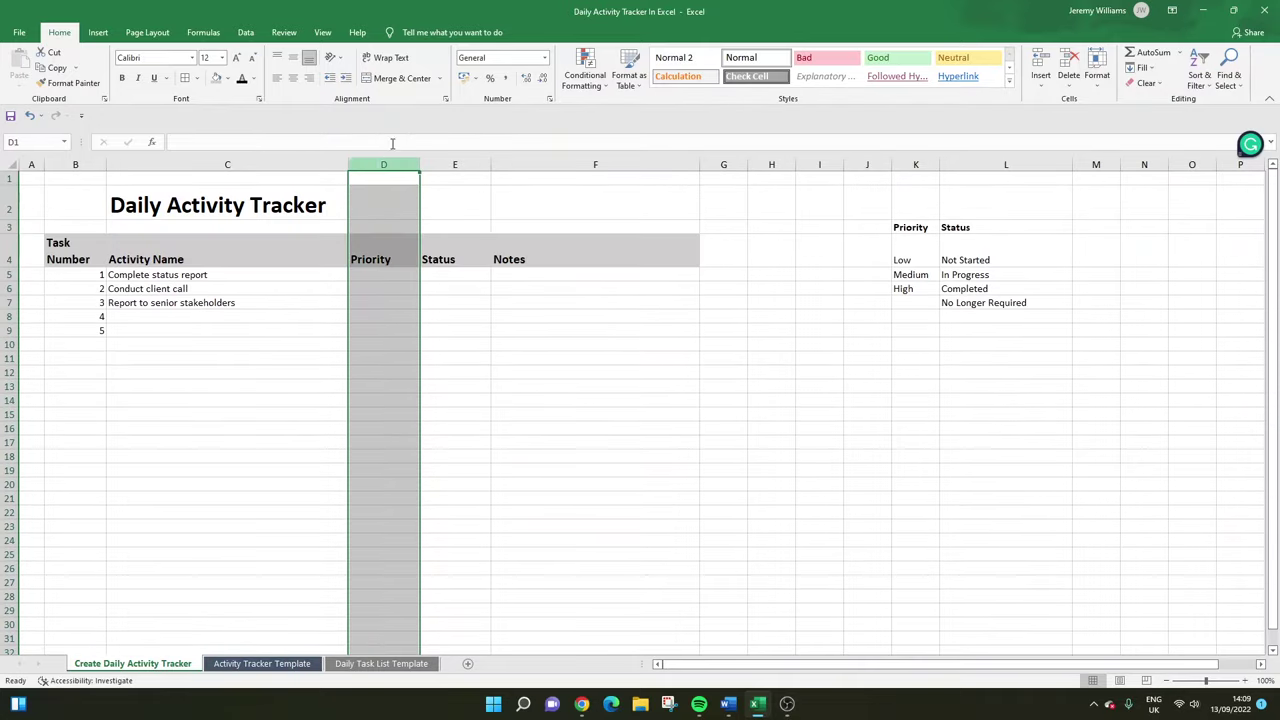
{"action": "left_click", "coordinate": [383, 210]}
{"action": "left_click", "coordinate": [380, 242]}
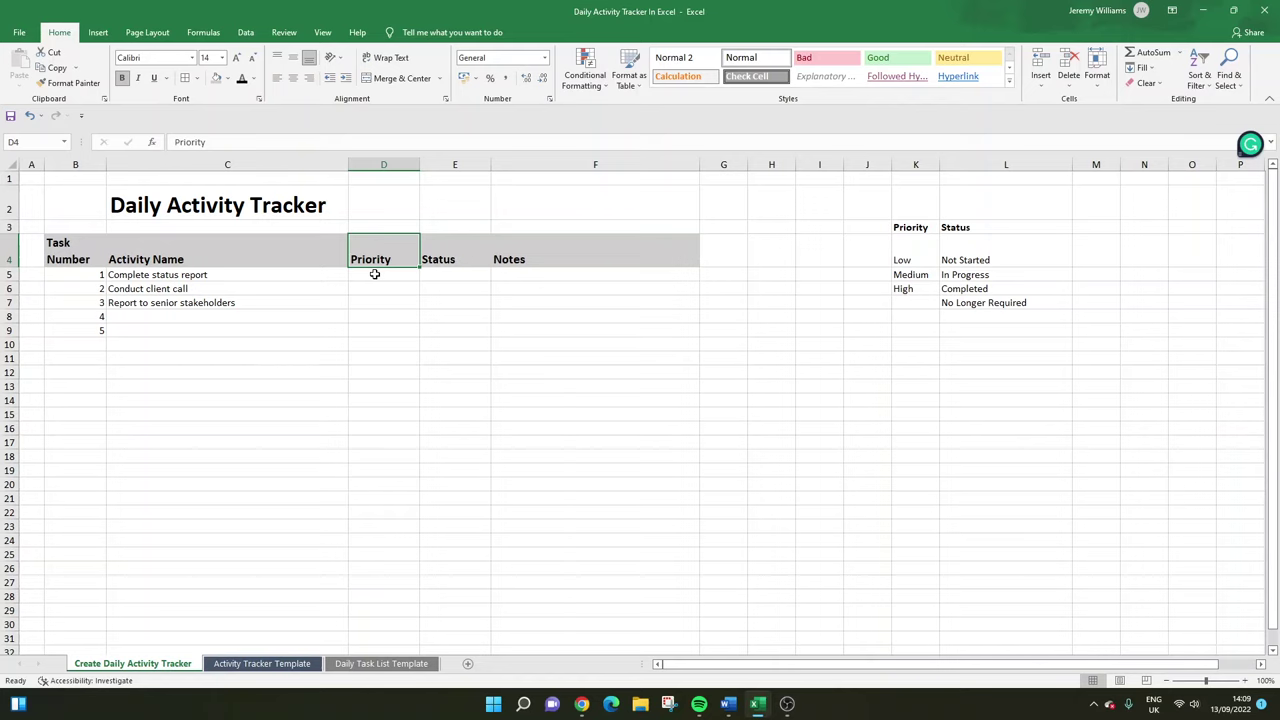
{"action": "left_click_drag", "start_coordinate": [374, 274], "coordinate": [409, 403]}
{"action": "scroll", "coordinate": [374, 517], "scroll_direction": "down", "scroll_amount": 10}
{"action": "scroll", "coordinate": [410, 403], "scroll_direction": "up", "scroll_amount": 9}
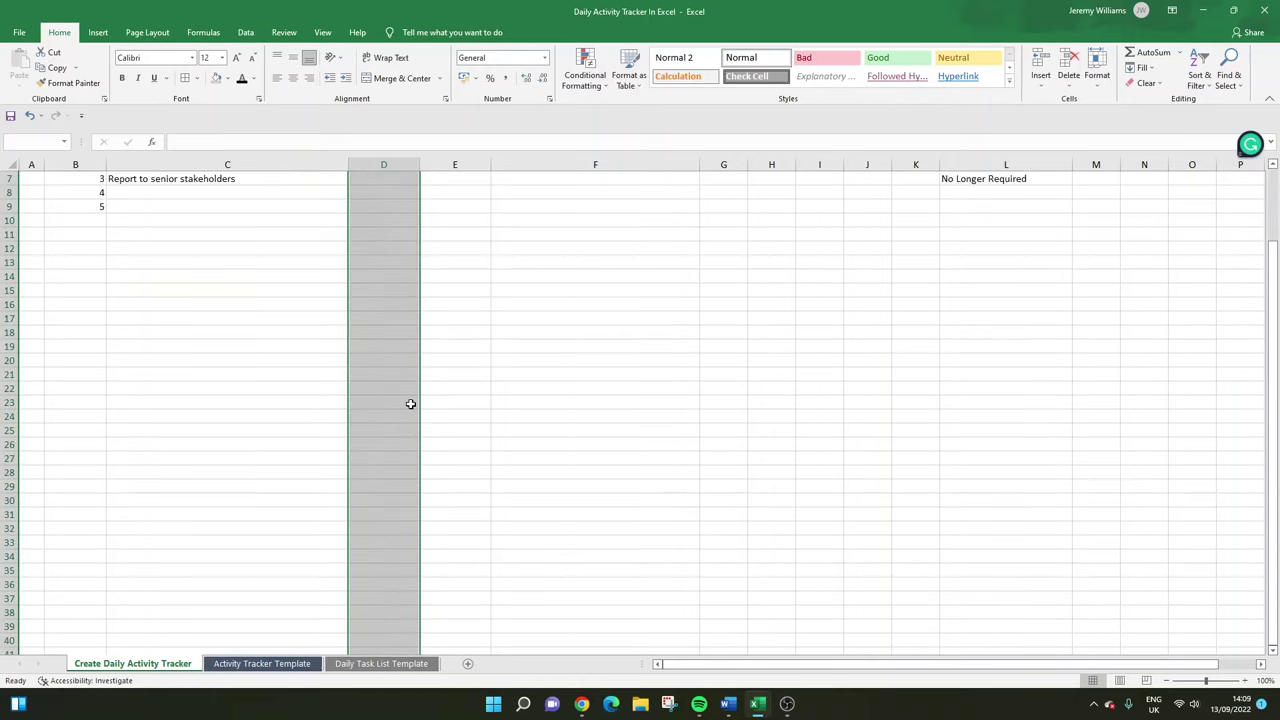
{"action": "scroll", "coordinate": [410, 403], "scroll_direction": "up", "scroll_amount": 2}
{"action": "scroll", "coordinate": [410, 403], "scroll_direction": "down", "scroll_amount": 17}
{"action": "left_click", "coordinate": [411, 446], "text": "shift"}
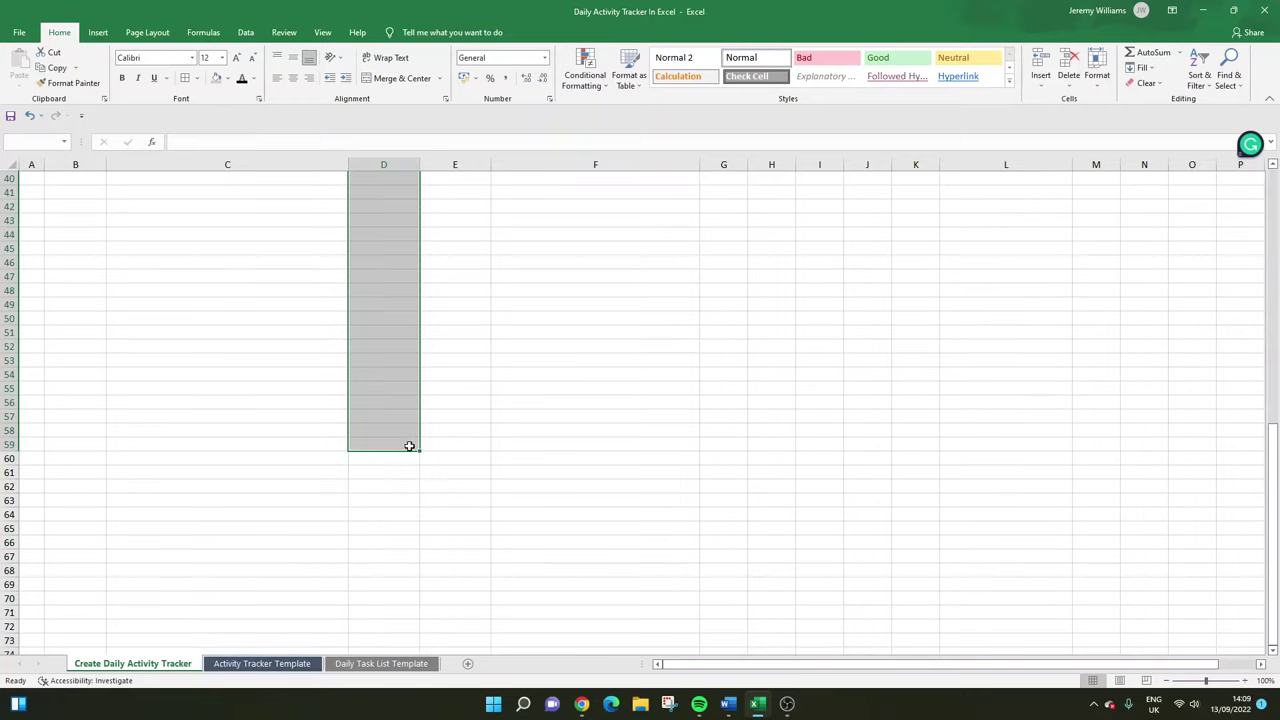
{"action": "left_click", "coordinate": [400, 277], "text": "shift"}
{"action": "left_click", "coordinate": [403, 551], "text": "shift"}
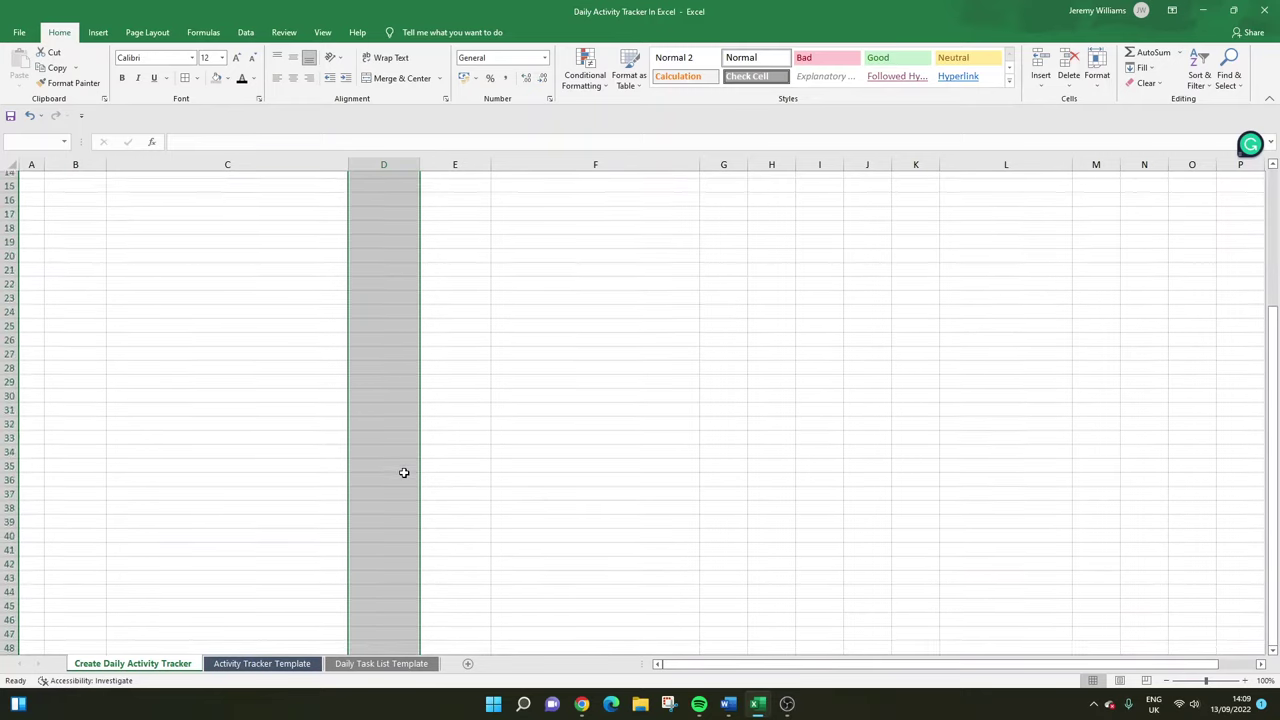
{"action": "scroll", "coordinate": [403, 471], "scroll_direction": "up", "scroll_amount": 17}
{"action": "left_click", "coordinate": [378, 162]}
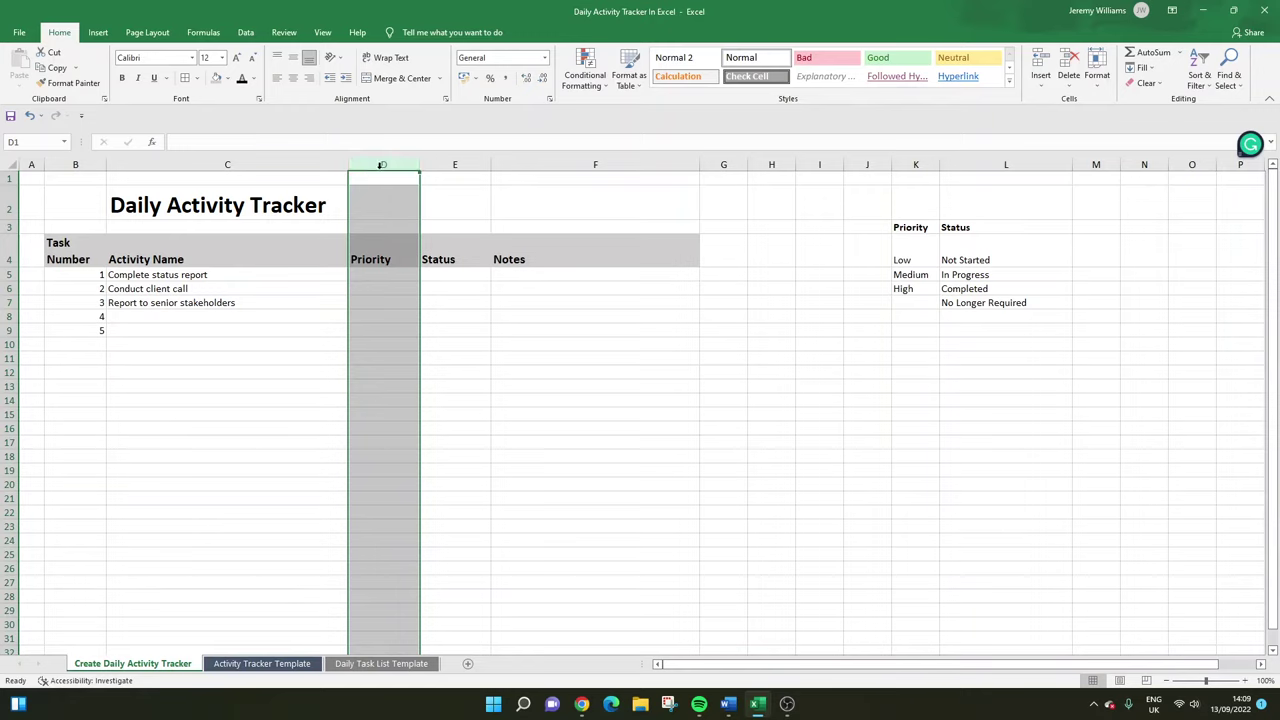
Add List data validation to column D sourced from K4:K6 (Low, Medium, High).
{"action": "left_click", "coordinate": [245, 31]}
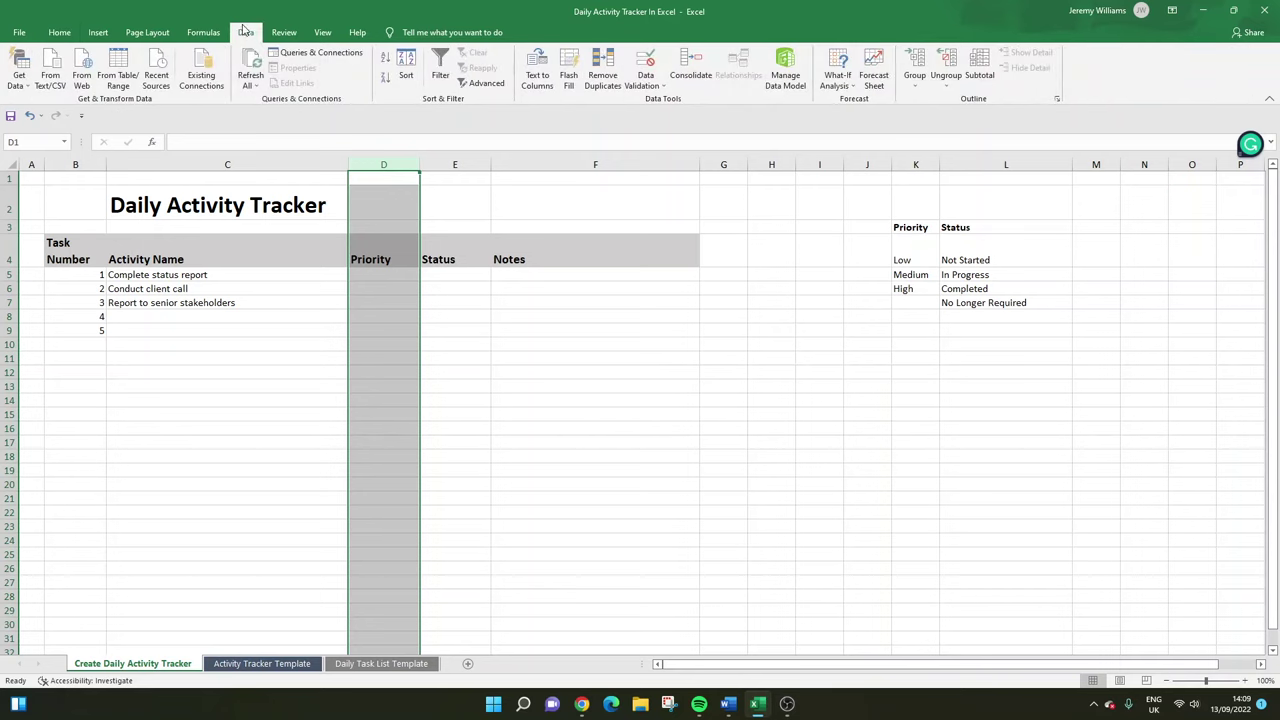
{"action": "left_click", "coordinate": [661, 88]}
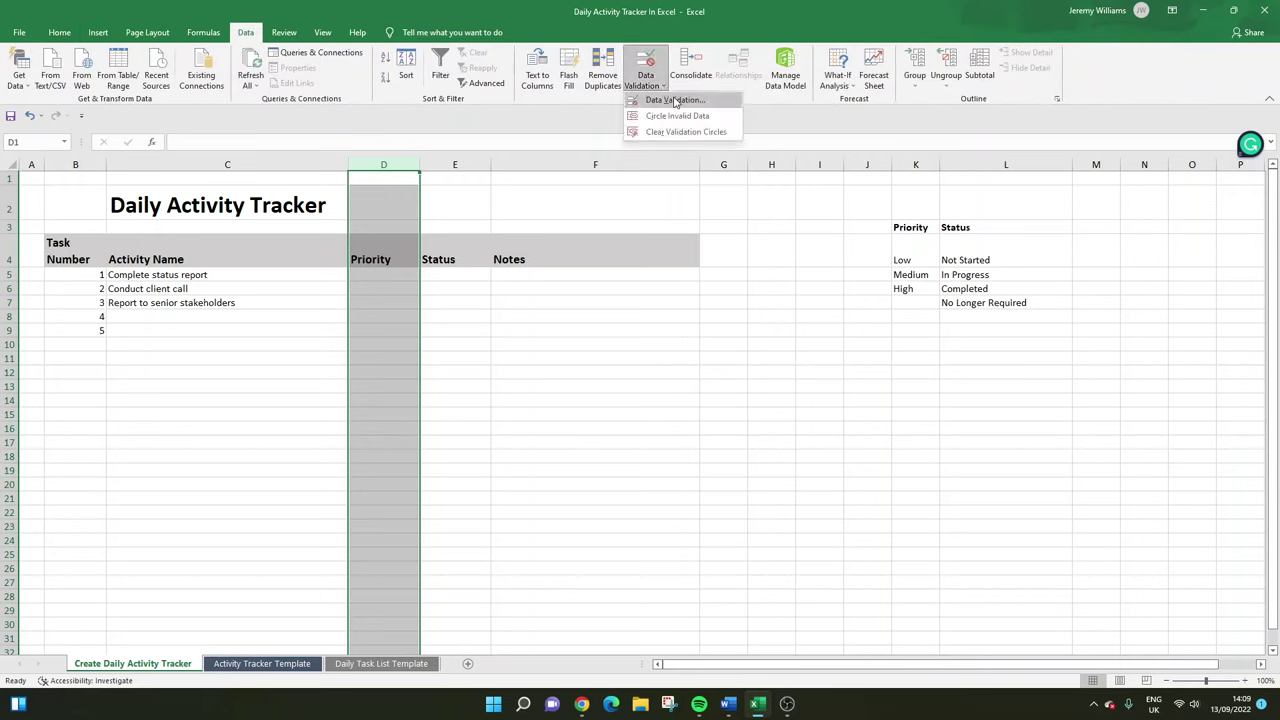
{"action": "left_click", "coordinate": [682, 101]}
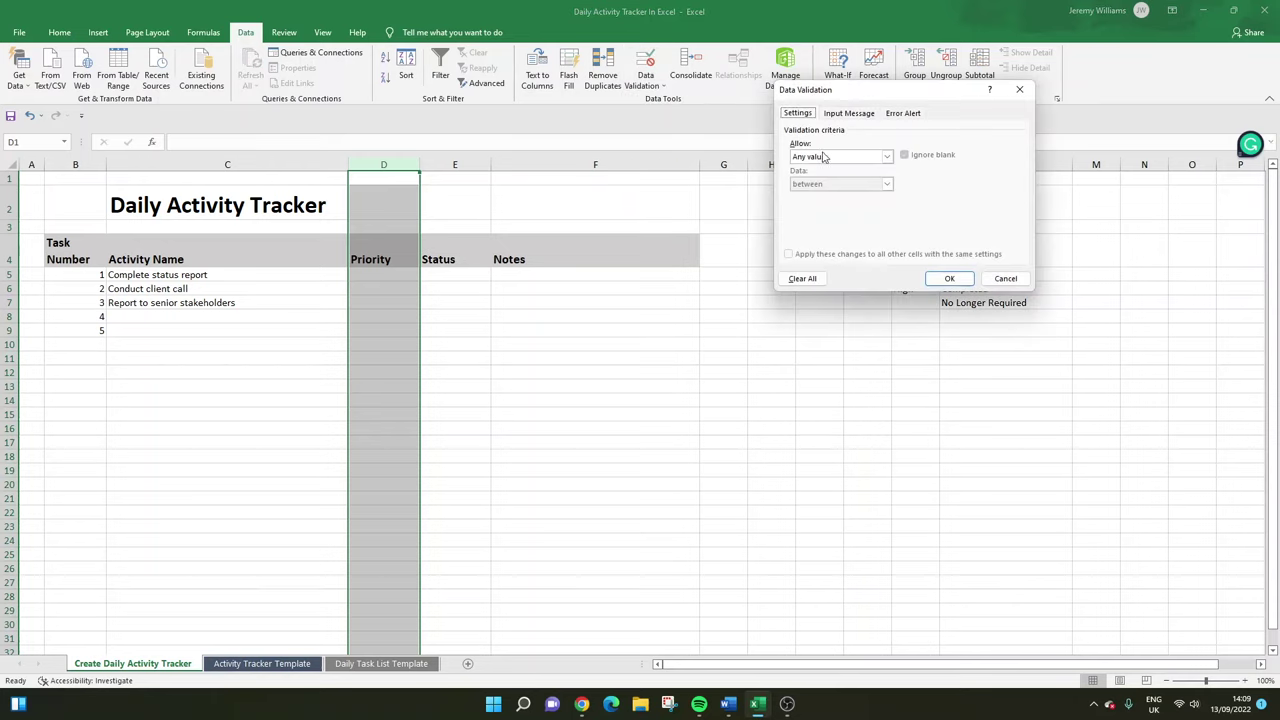
{"action": "left_click", "coordinate": [886, 156]}
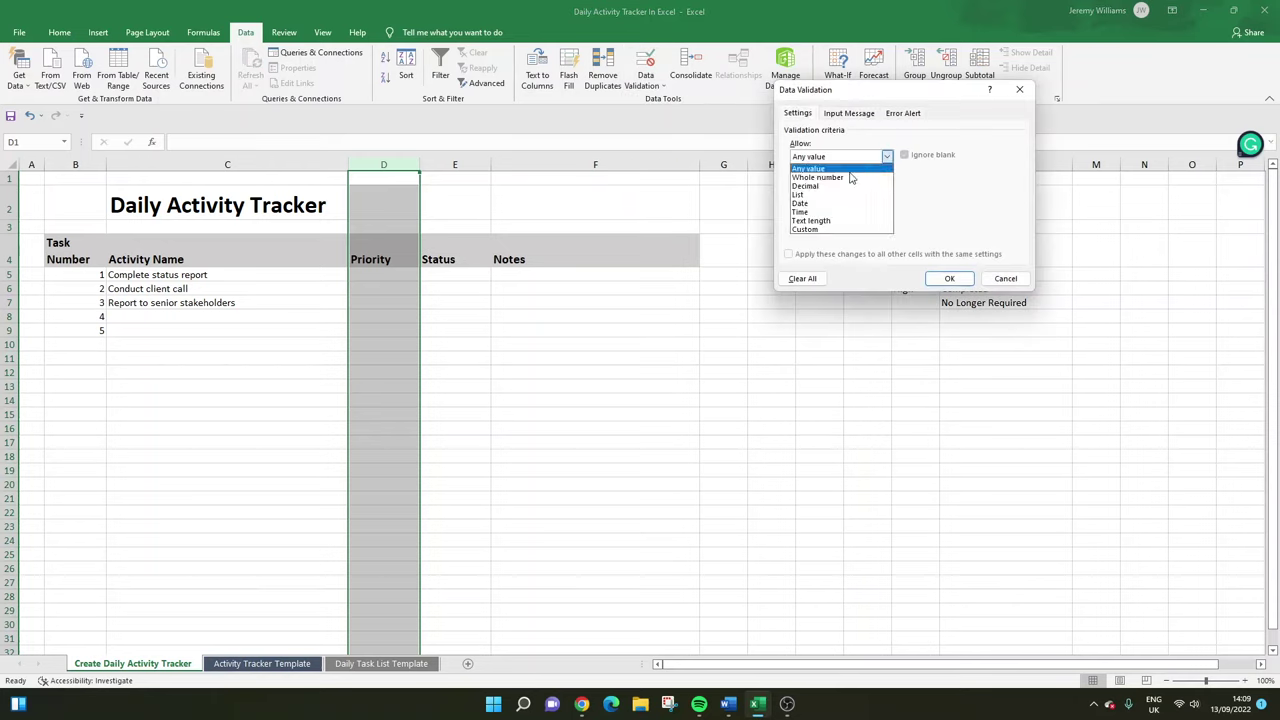
{"action": "left_click", "coordinate": [806, 195]}
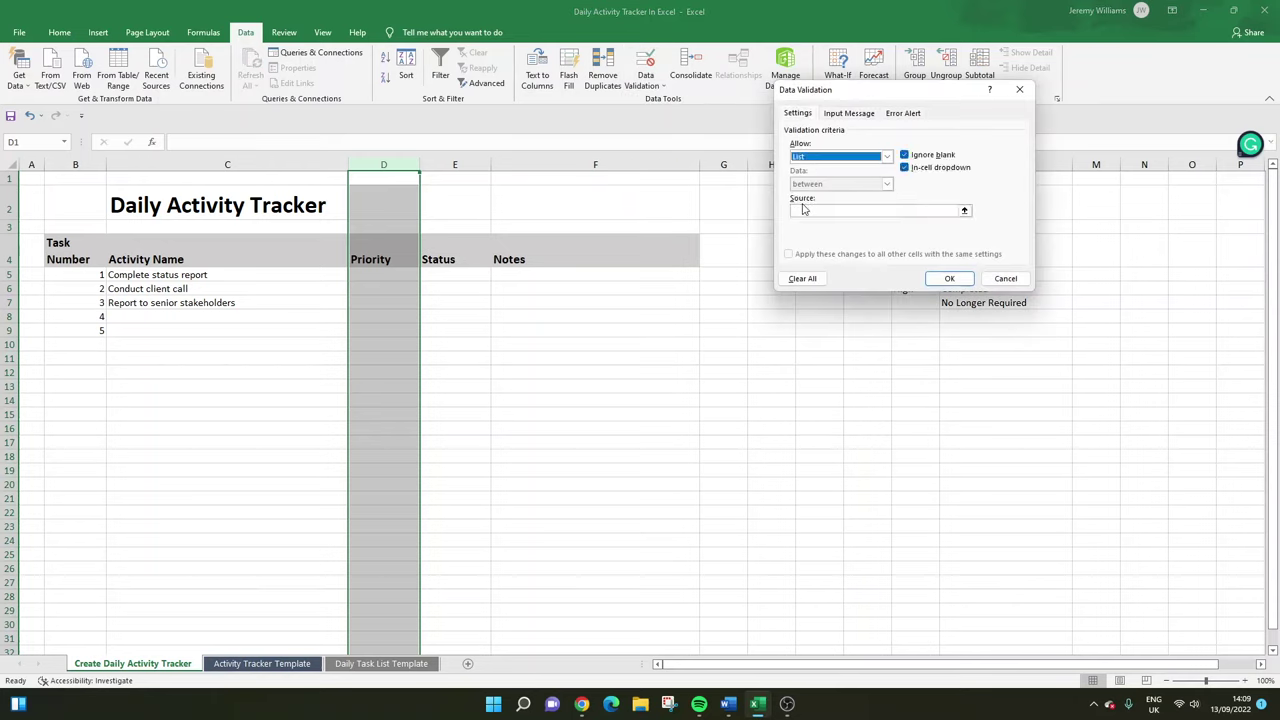
{"action": "left_click", "coordinate": [800, 209]}
{"action": "left_click_drag", "start_coordinate": [865, 96], "coordinate": [718, 101]}
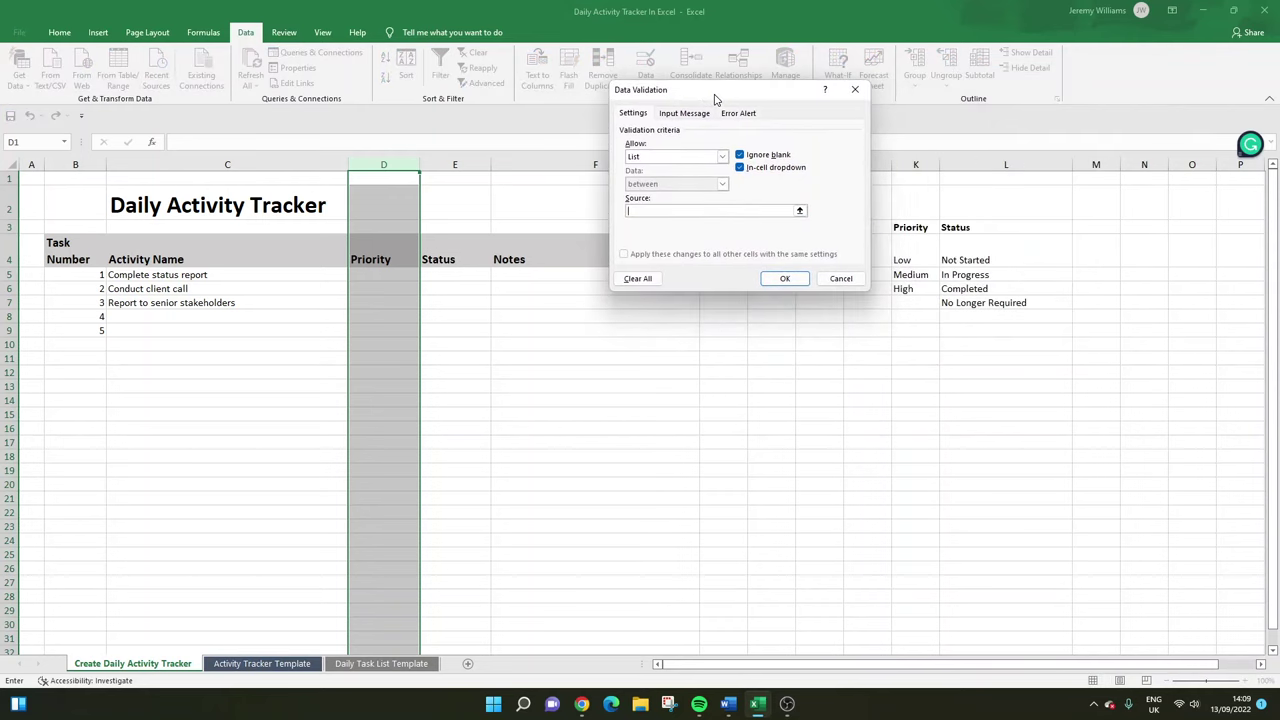
{"action": "left_click_drag", "start_coordinate": [916, 258], "coordinate": [920, 289]}
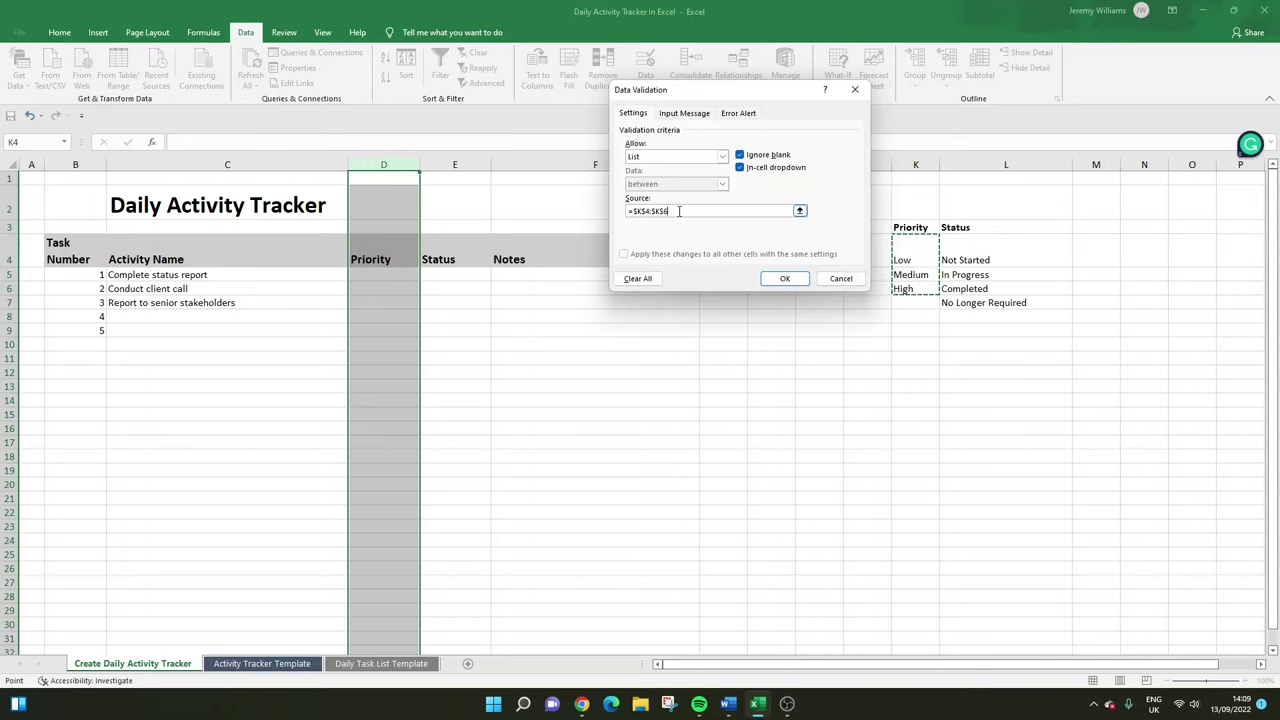
{"action": "left_click", "coordinate": [786, 278]}
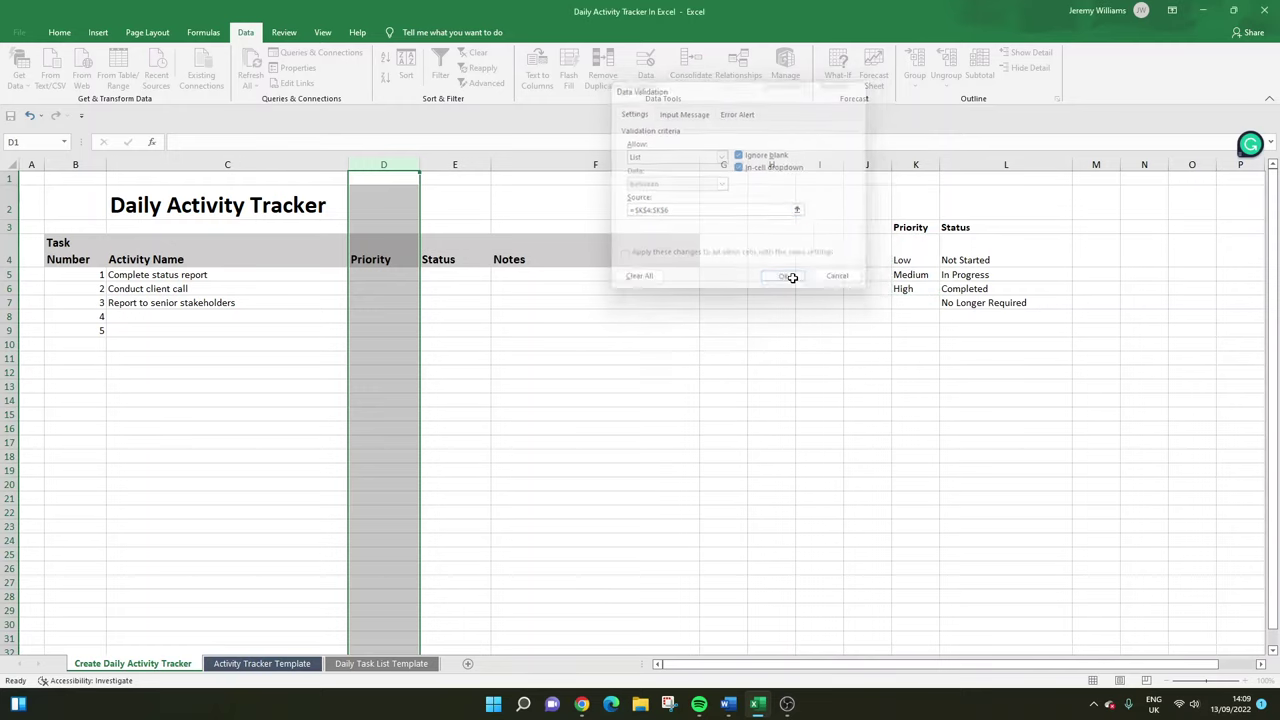
Test the new Priority dropdown in D1 and on the D4 header.
{"action": "left_click", "coordinate": [416, 181]}
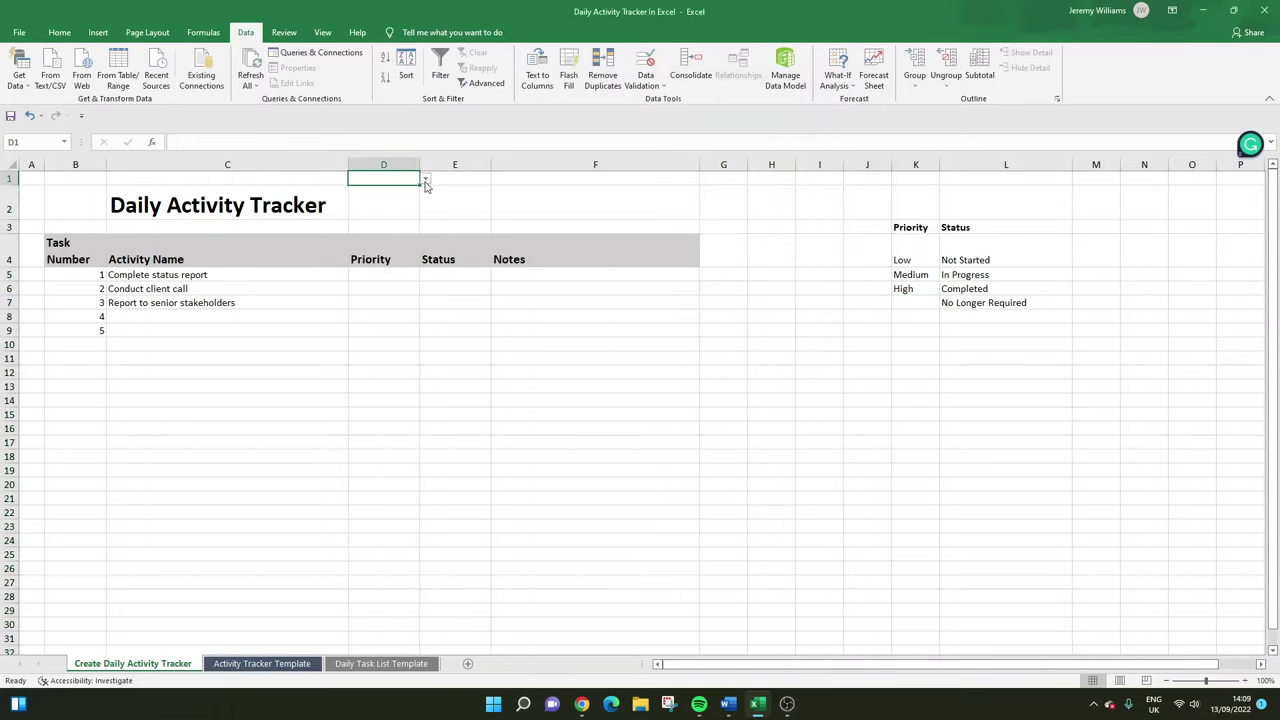
{"action": "left_click", "coordinate": [425, 180]}
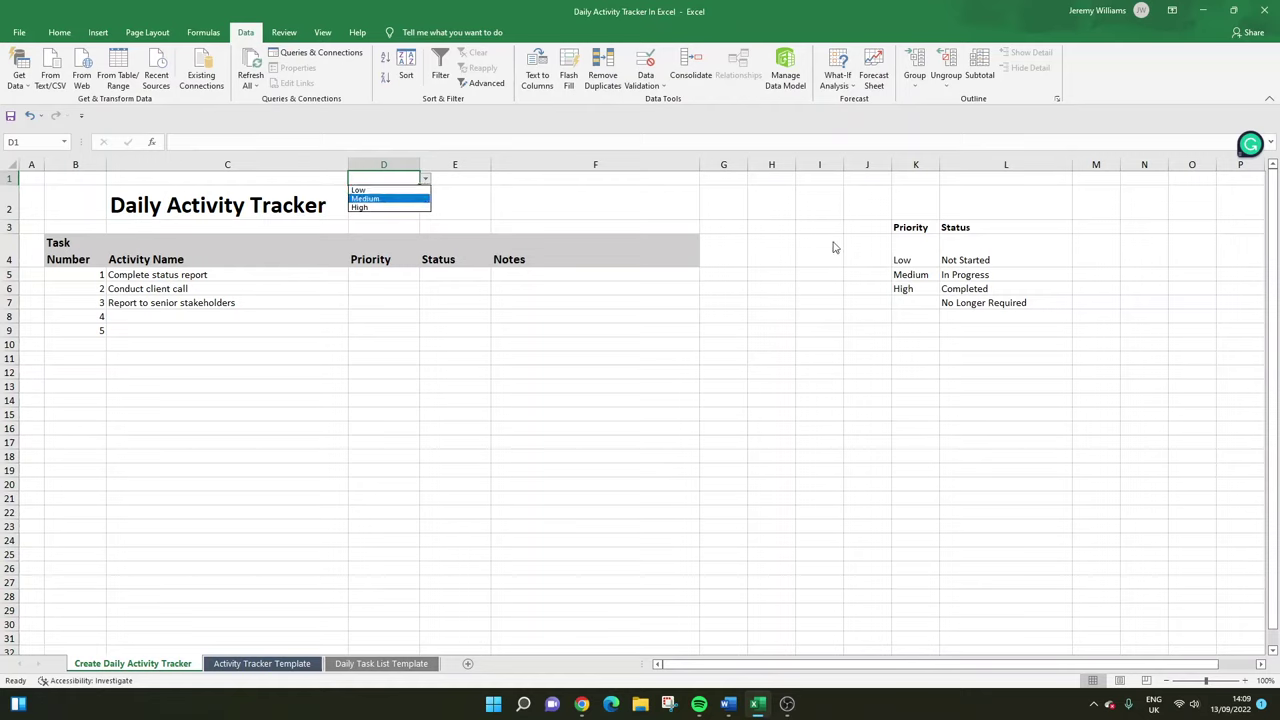
{"action": "left_click", "coordinate": [388, 256]}
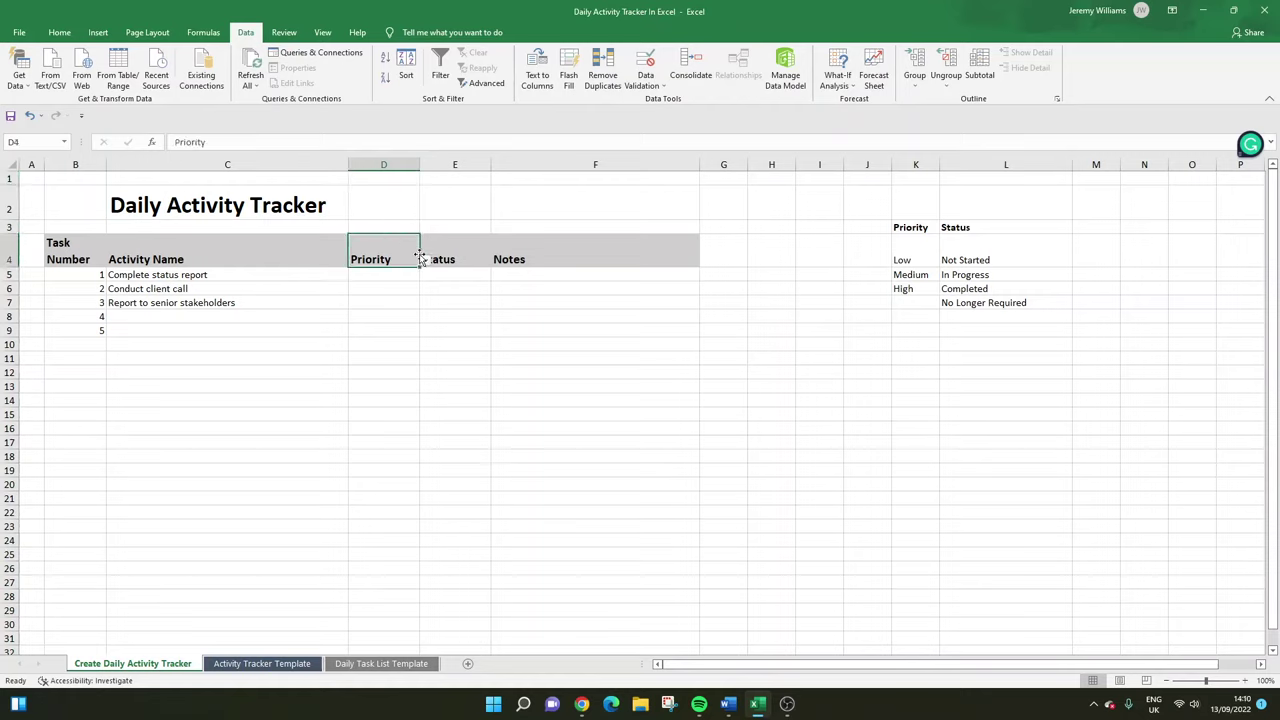
{"action": "left_click", "coordinate": [424, 259]}
{"action": "left_click", "coordinate": [389, 243]}
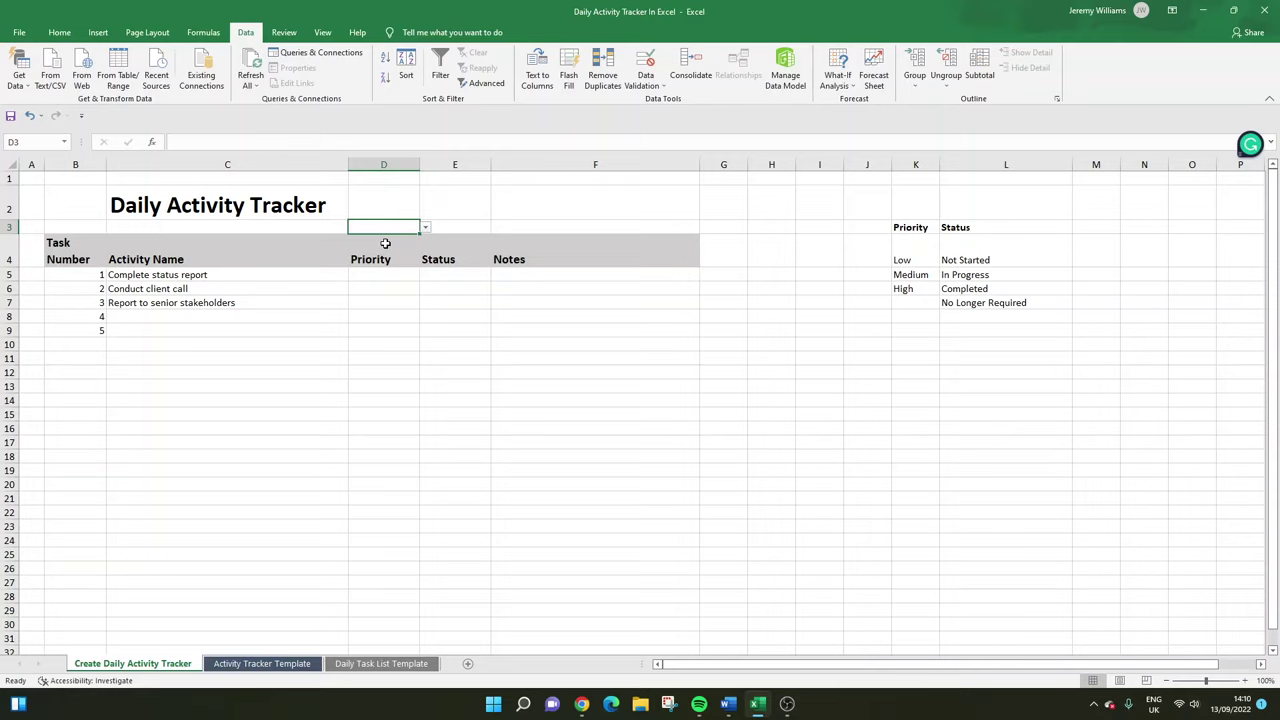
{"action": "left_click", "coordinate": [408, 195]}
{"action": "left_click", "coordinate": [455, 190]}
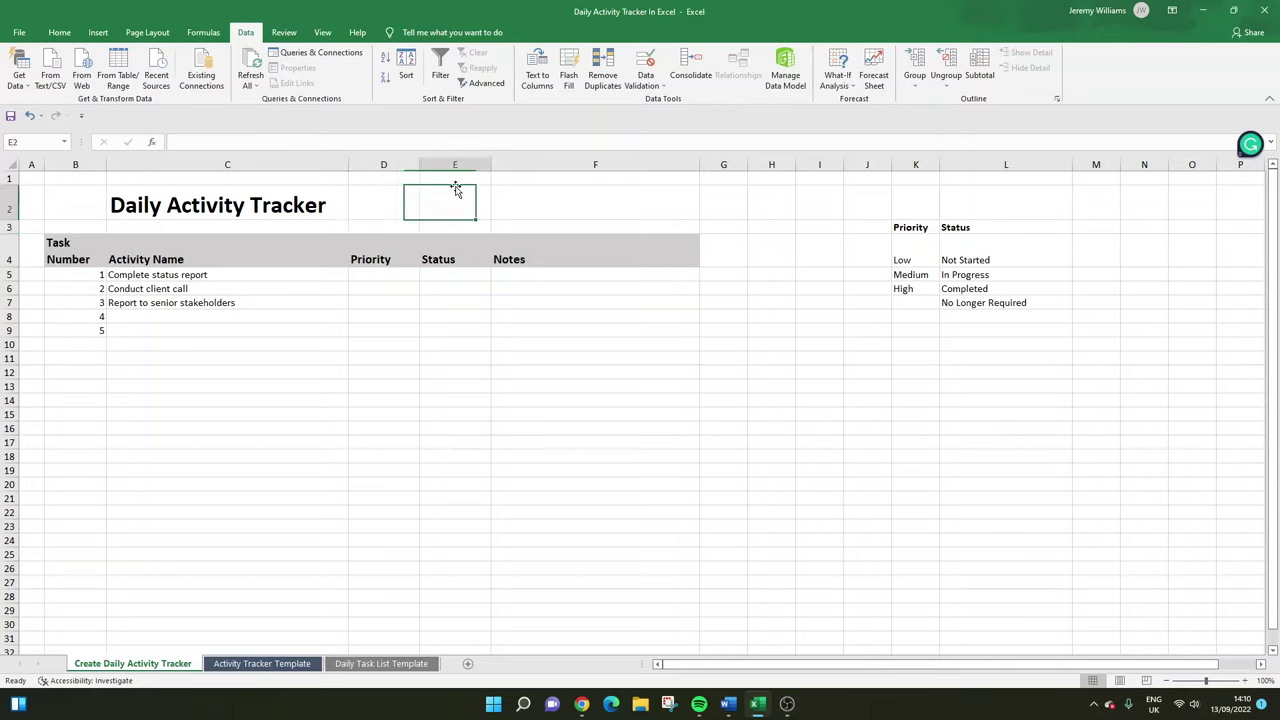
Clear all data validation from D1:D4 above the task rows.
{"action": "left_click_drag", "start_coordinate": [400, 180], "coordinate": [400, 252]}
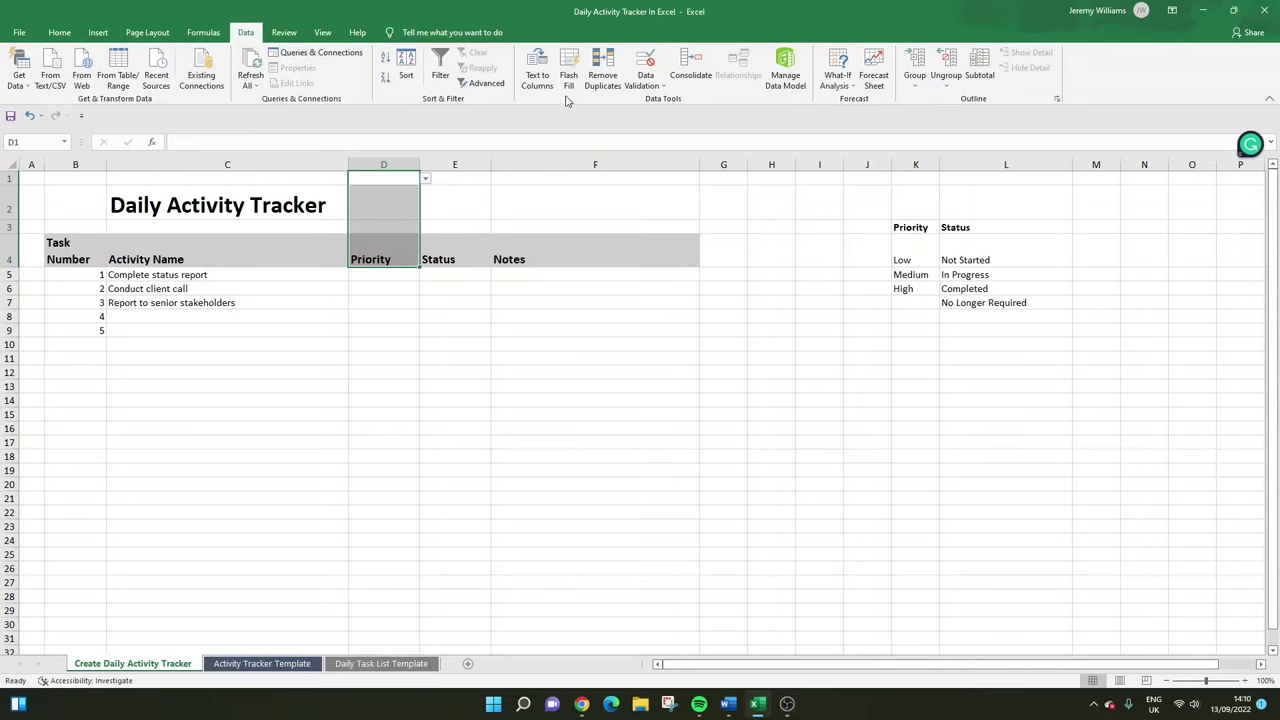
{"action": "left_click", "coordinate": [645, 82]}
{"action": "left_click", "coordinate": [677, 103]}
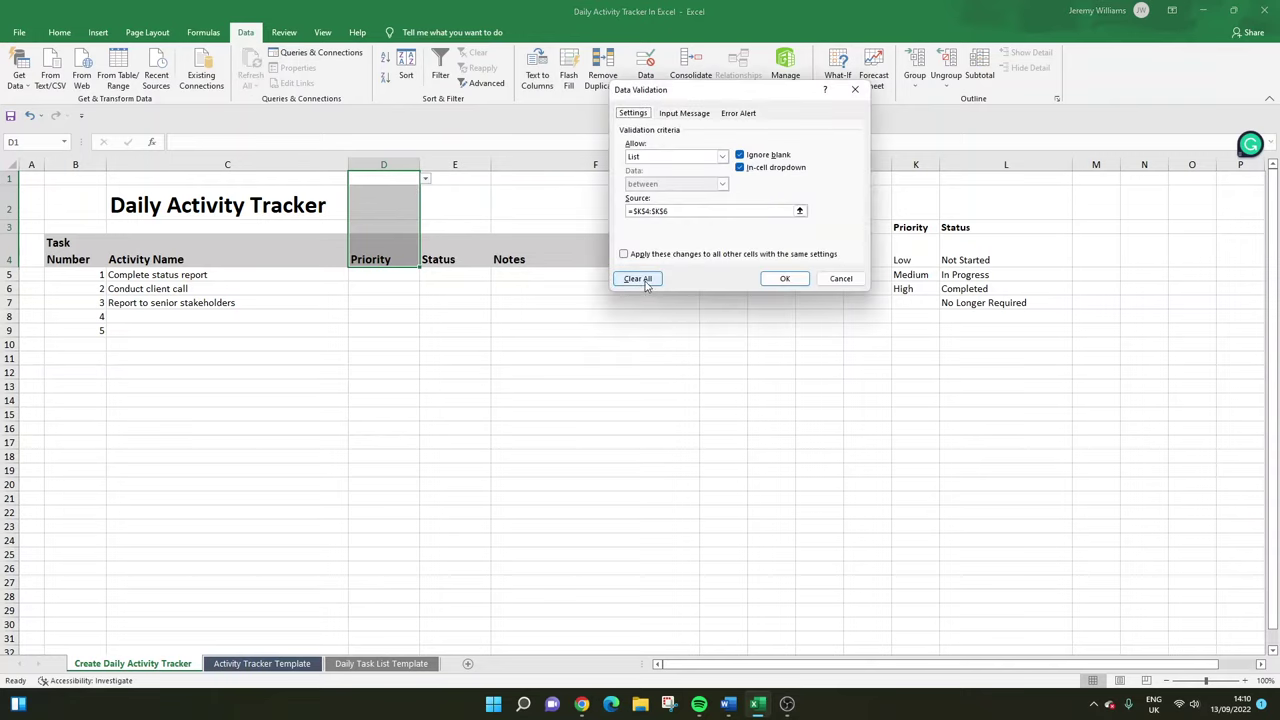
{"action": "left_click", "coordinate": [638, 279]}
{"action": "left_click", "coordinate": [785, 279]}
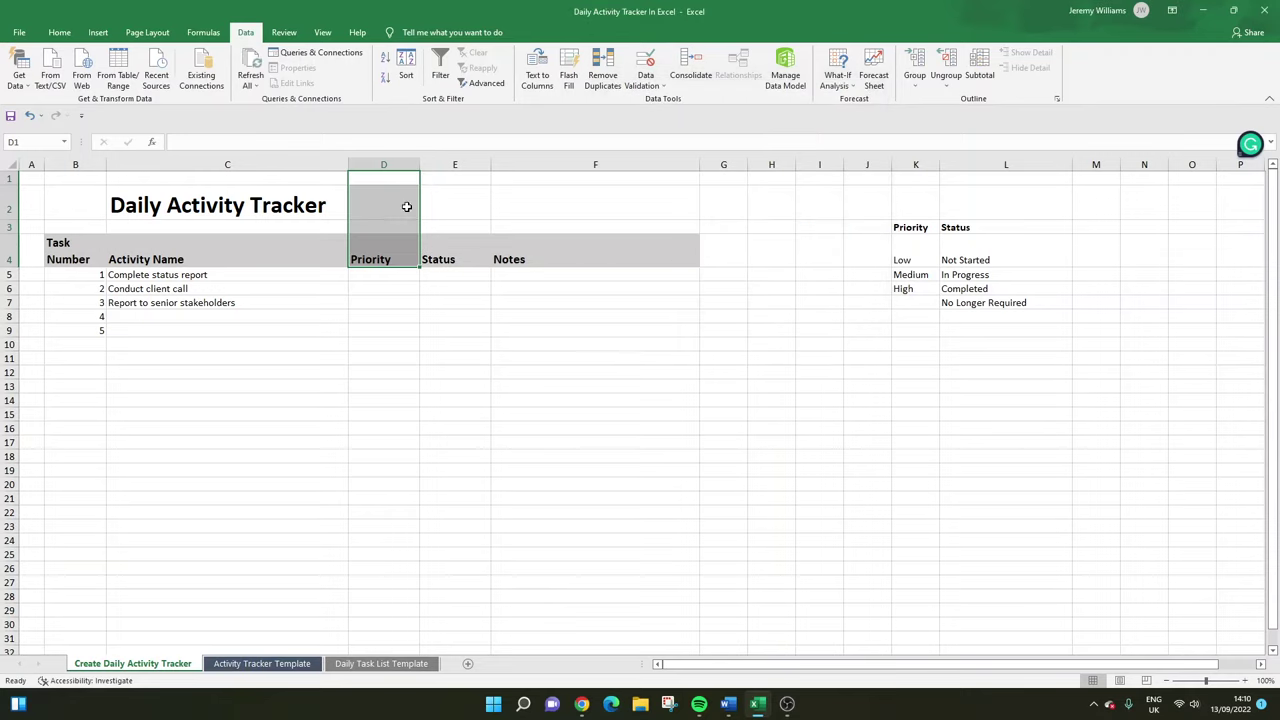
Check that D1:D4 no longer offer the dropdown while D6 still does.
{"action": "left_click", "coordinate": [407, 188]}
{"action": "left_click", "coordinate": [403, 230]}
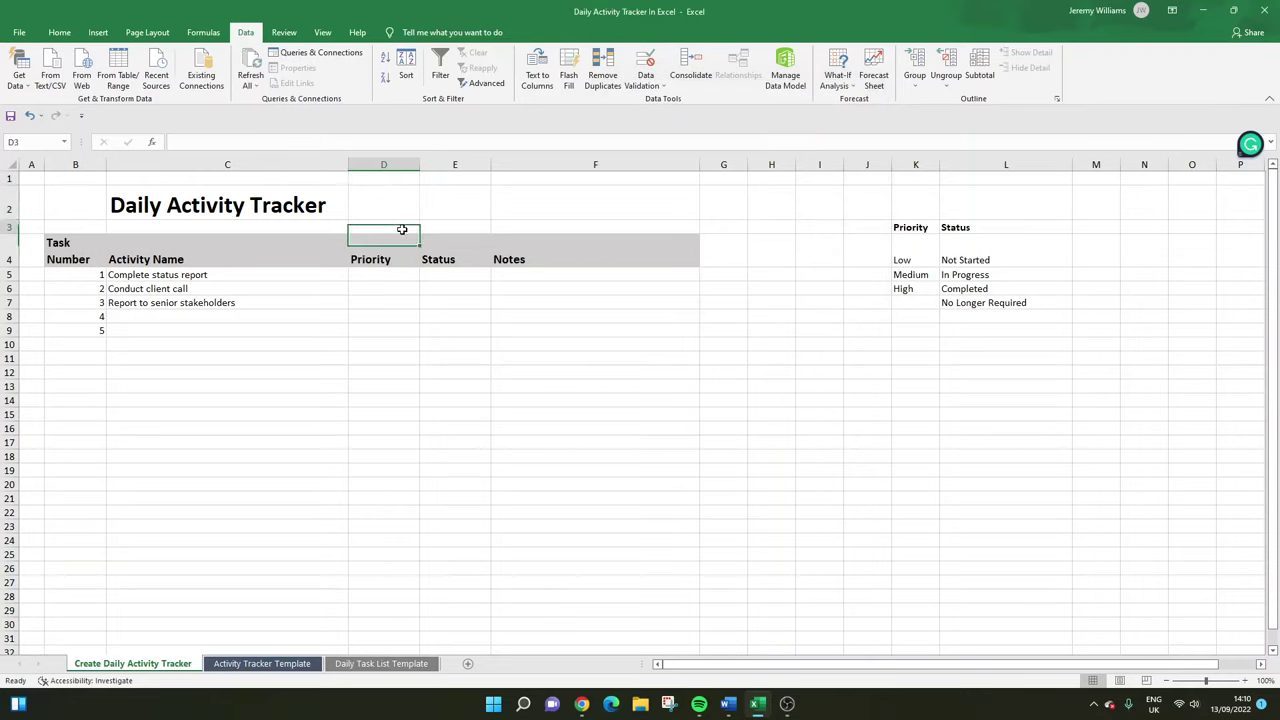
{"action": "left_click", "coordinate": [396, 200]}
{"action": "left_click", "coordinate": [396, 262]}
{"action": "left_click", "coordinate": [398, 274]}
{"action": "left_click", "coordinate": [416, 288]}
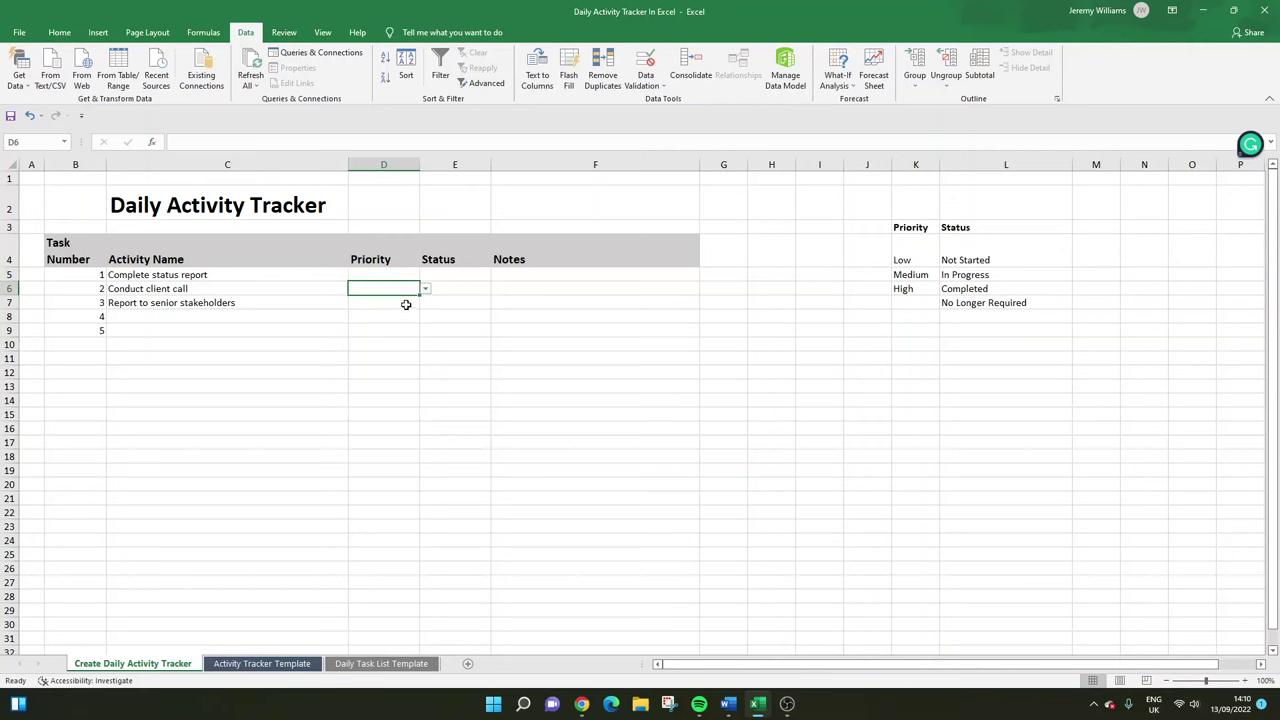
{"action": "scroll", "coordinate": [395, 333], "scroll_direction": "down", "scroll_amount": 10}
{"action": "scroll", "coordinate": [368, 403], "scroll_direction": "up", "scroll_amount": 10}
{"action": "left_click", "coordinate": [464, 164]}
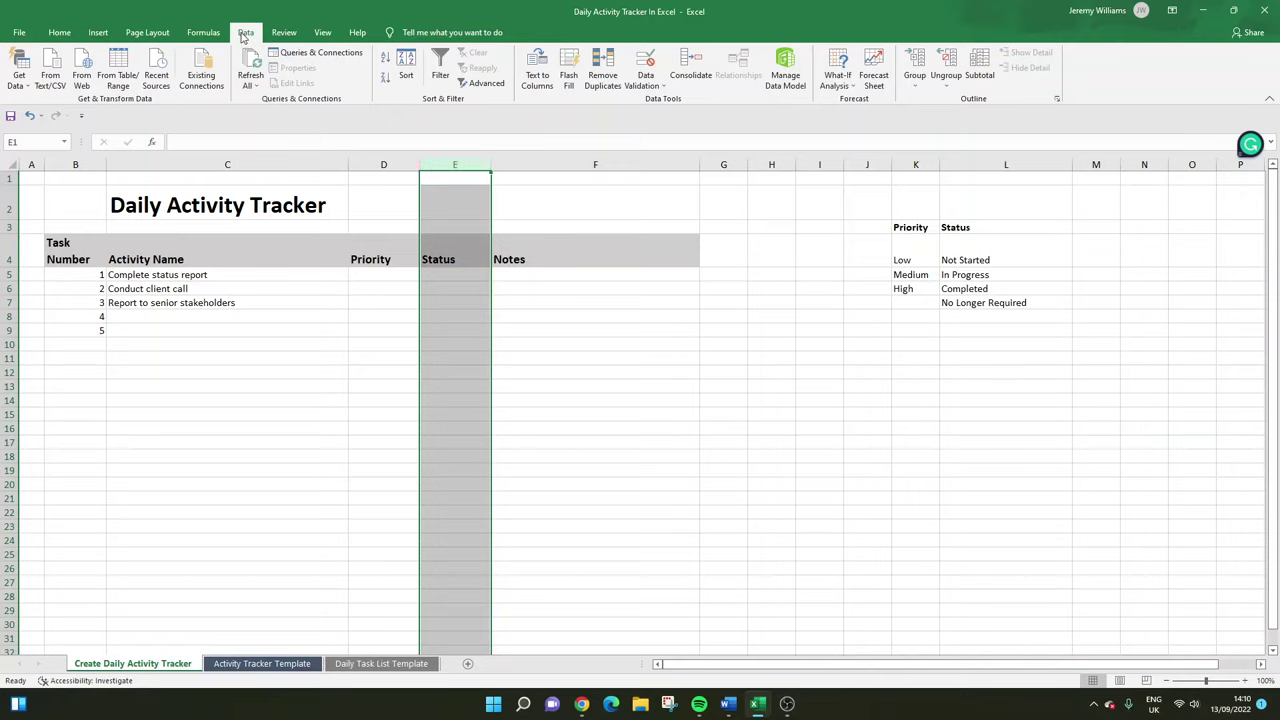
Give column E List validation sourced from L4:L7, Not Started through No Longer Required.
{"action": "left_click", "coordinate": [664, 86]}
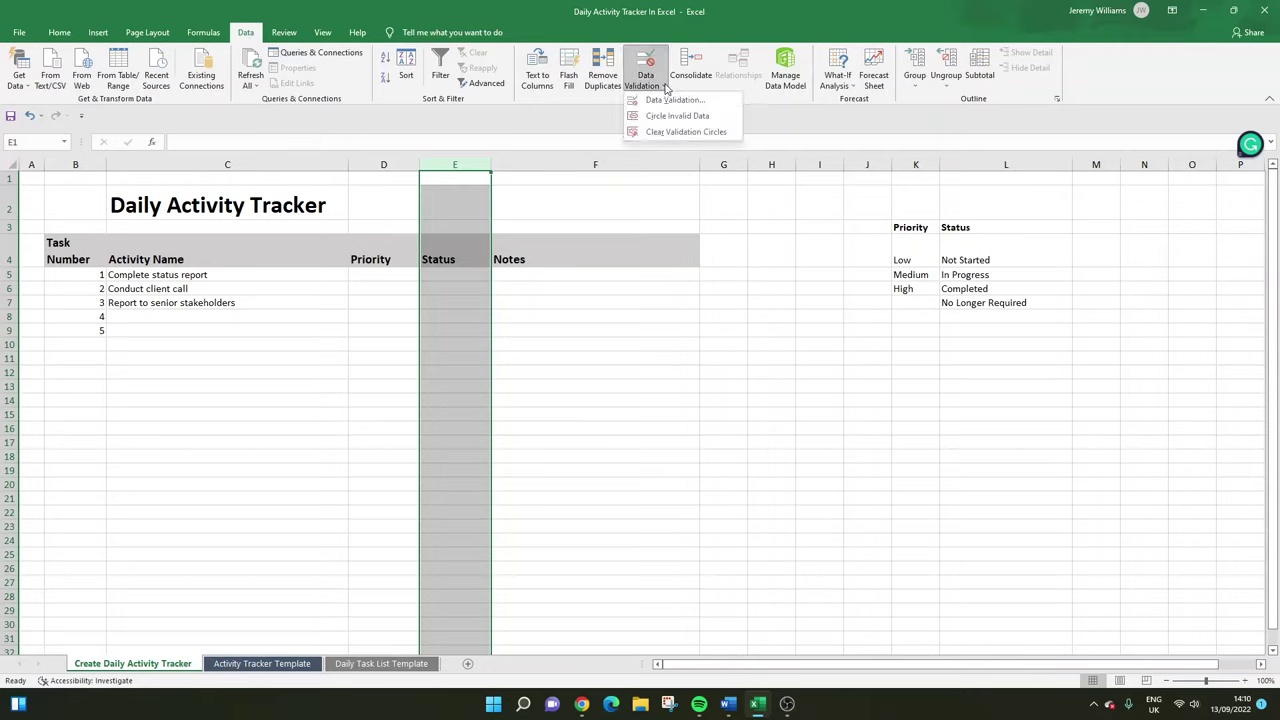
{"action": "left_click", "coordinate": [674, 100]}
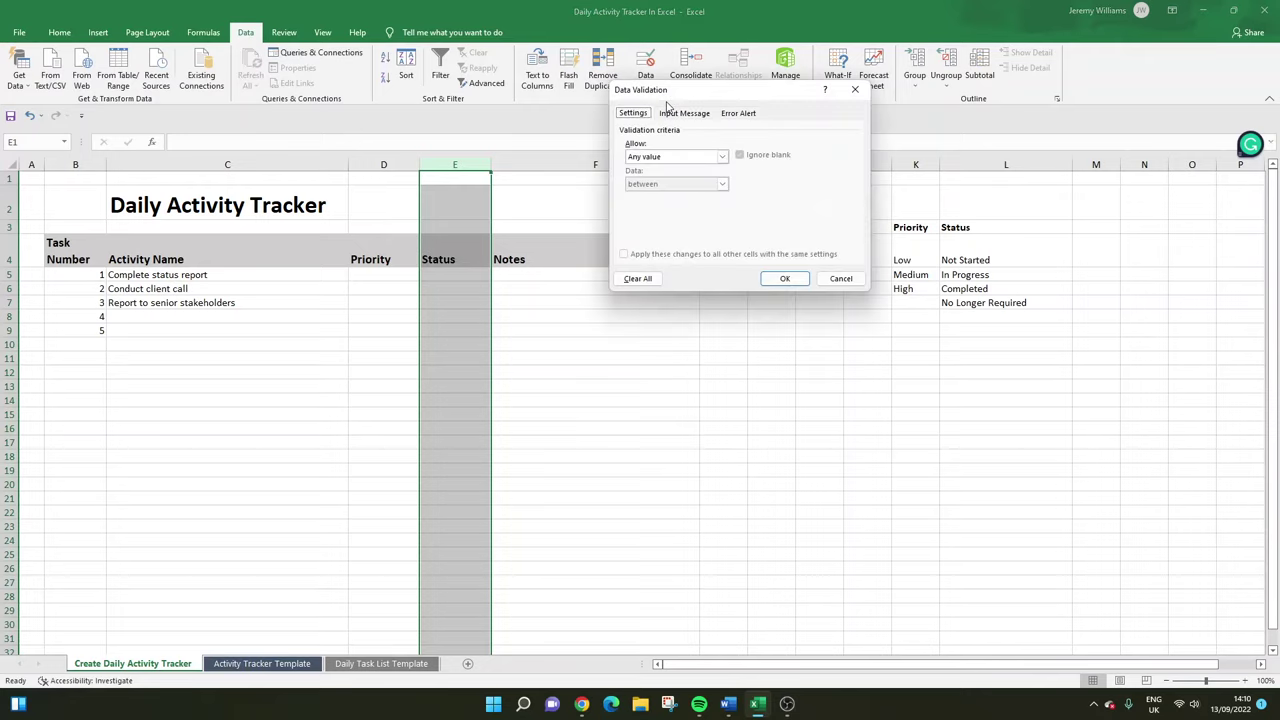
{"action": "left_click", "coordinate": [720, 160]}
{"action": "left_click", "coordinate": [673, 196]}
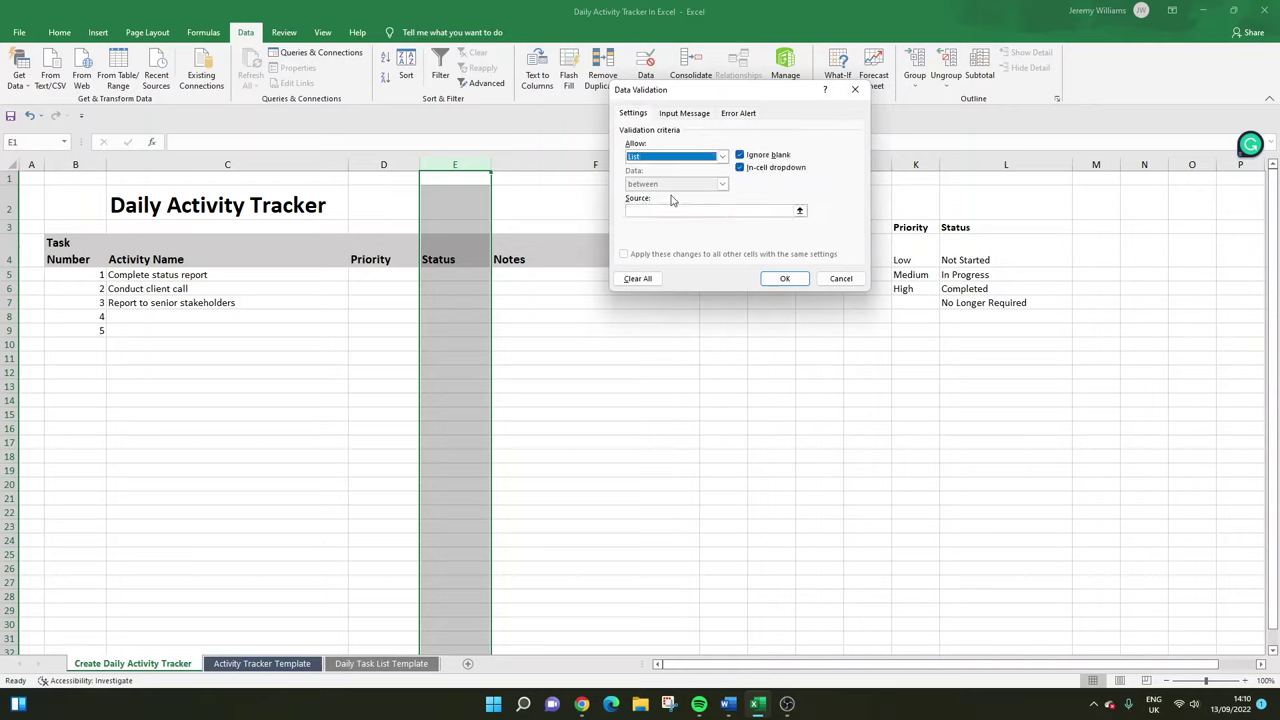
{"action": "left_click", "coordinate": [662, 211]}
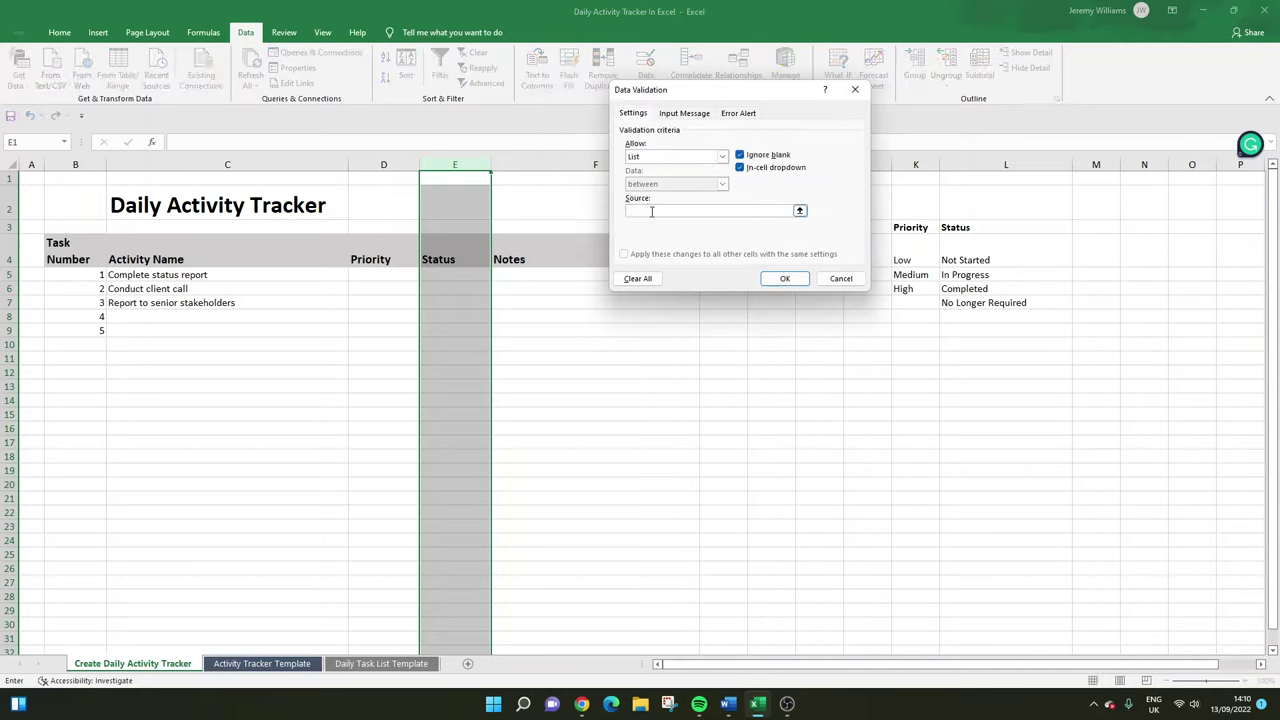
{"action": "left_click", "coordinate": [800, 211]}
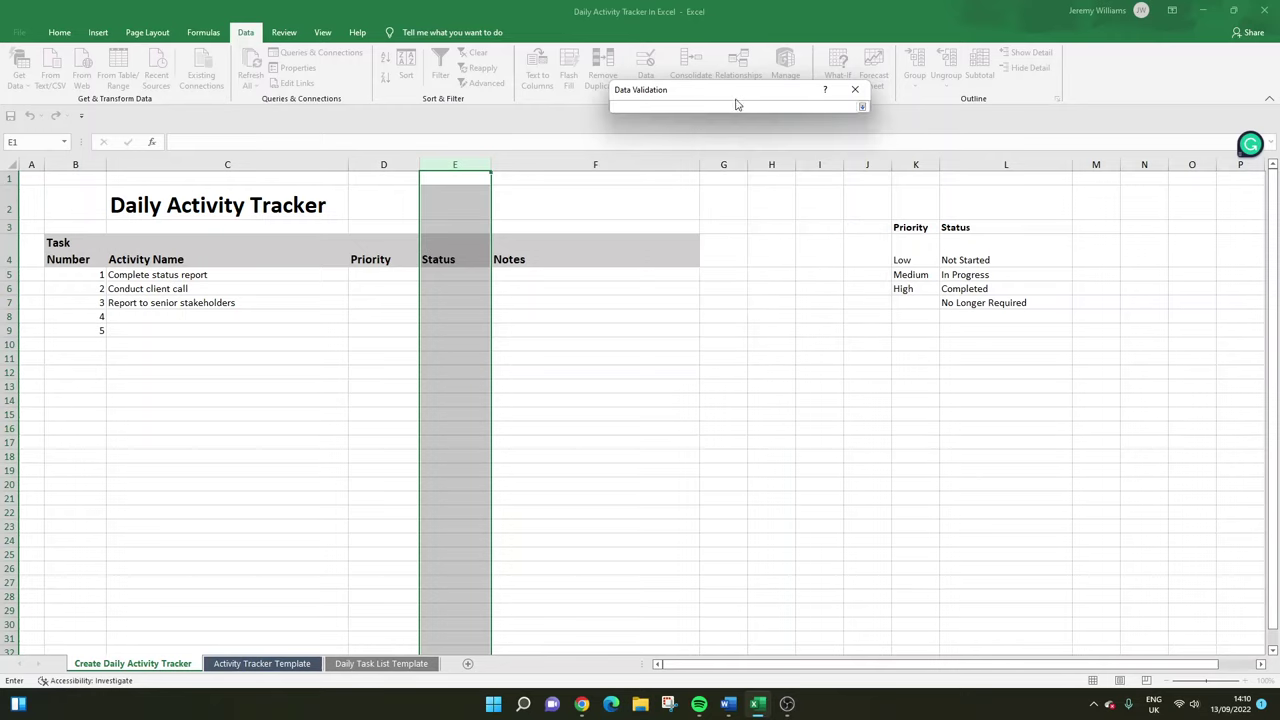
{"action": "left_click_drag", "start_coordinate": [963, 260], "coordinate": [977, 303]}
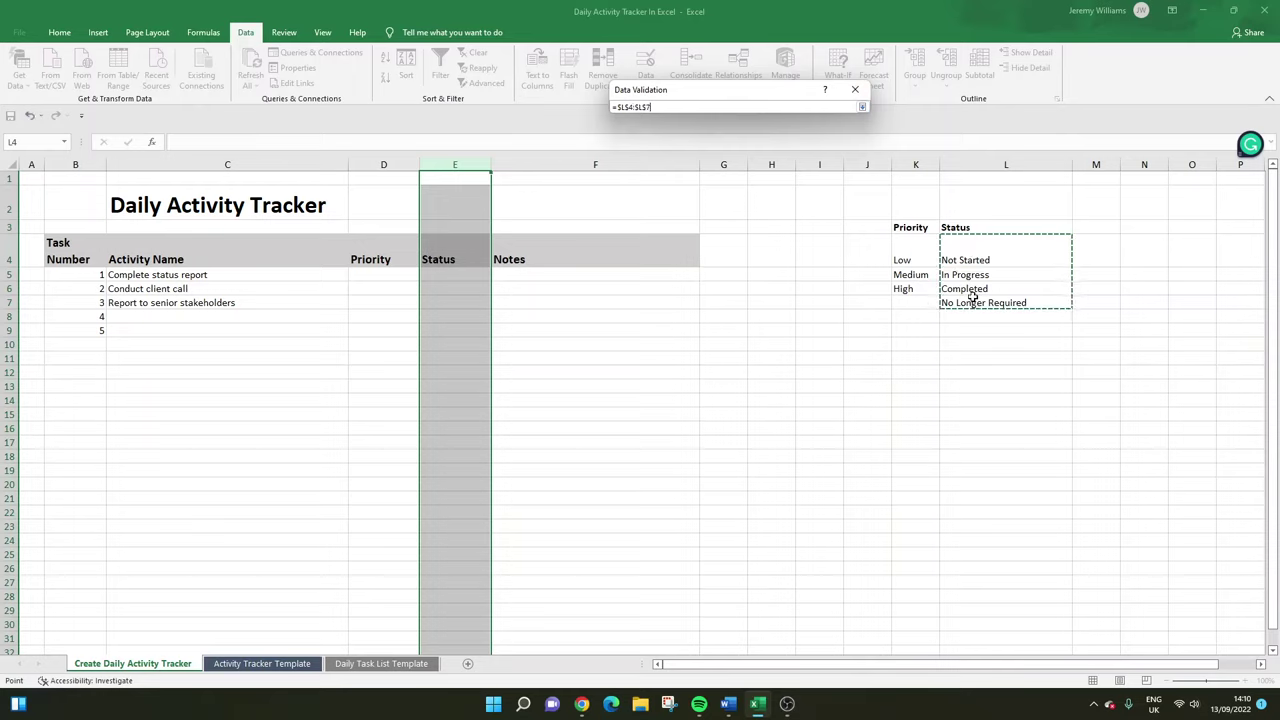
{"action": "left_click", "coordinate": [862, 109]}
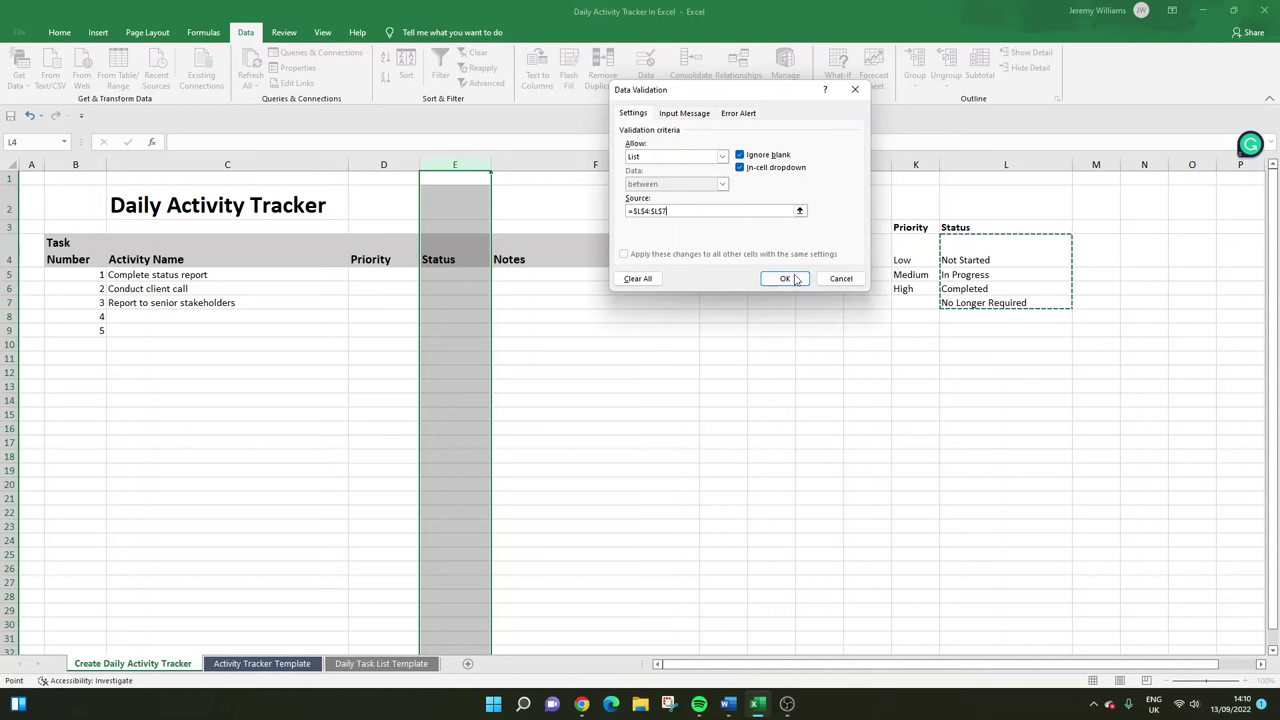
{"action": "left_click", "coordinate": [785, 278]}
Clear the Status dropdown validation from E1:E4 above the task rows.
{"action": "left_click", "coordinate": [471, 200]}
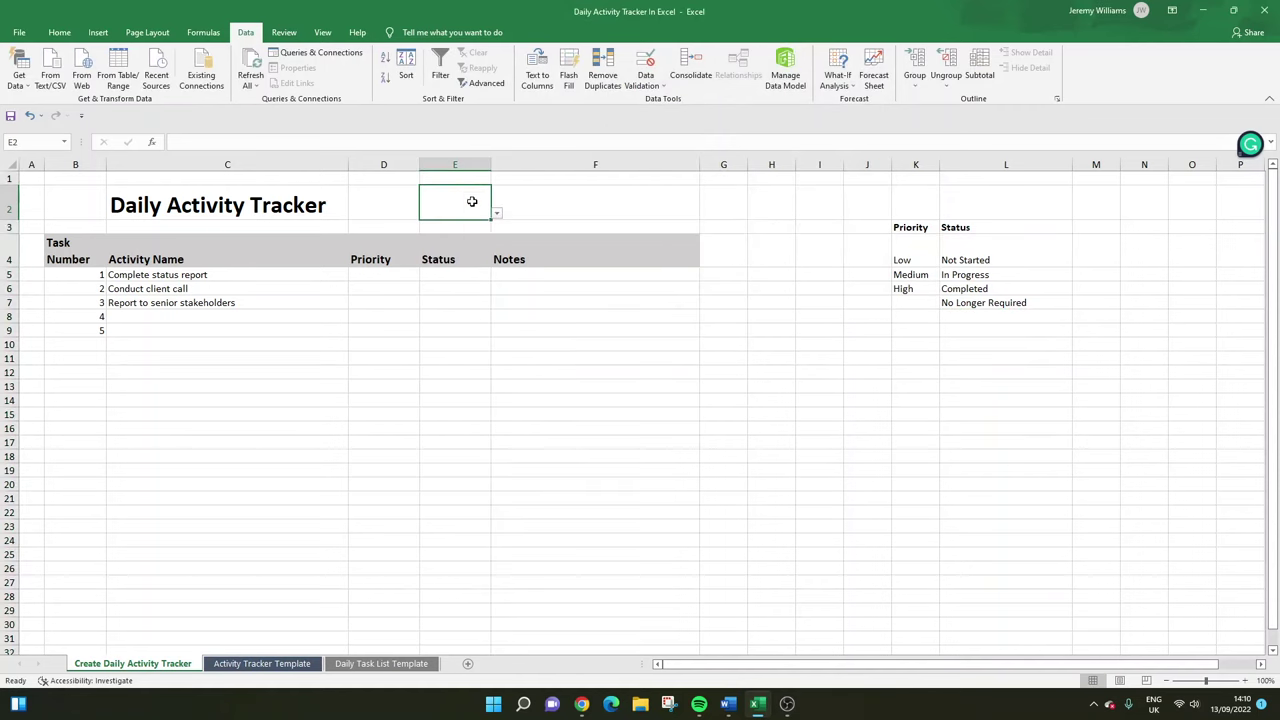
{"action": "left_click_drag", "start_coordinate": [470, 175], "coordinate": [474, 249]}
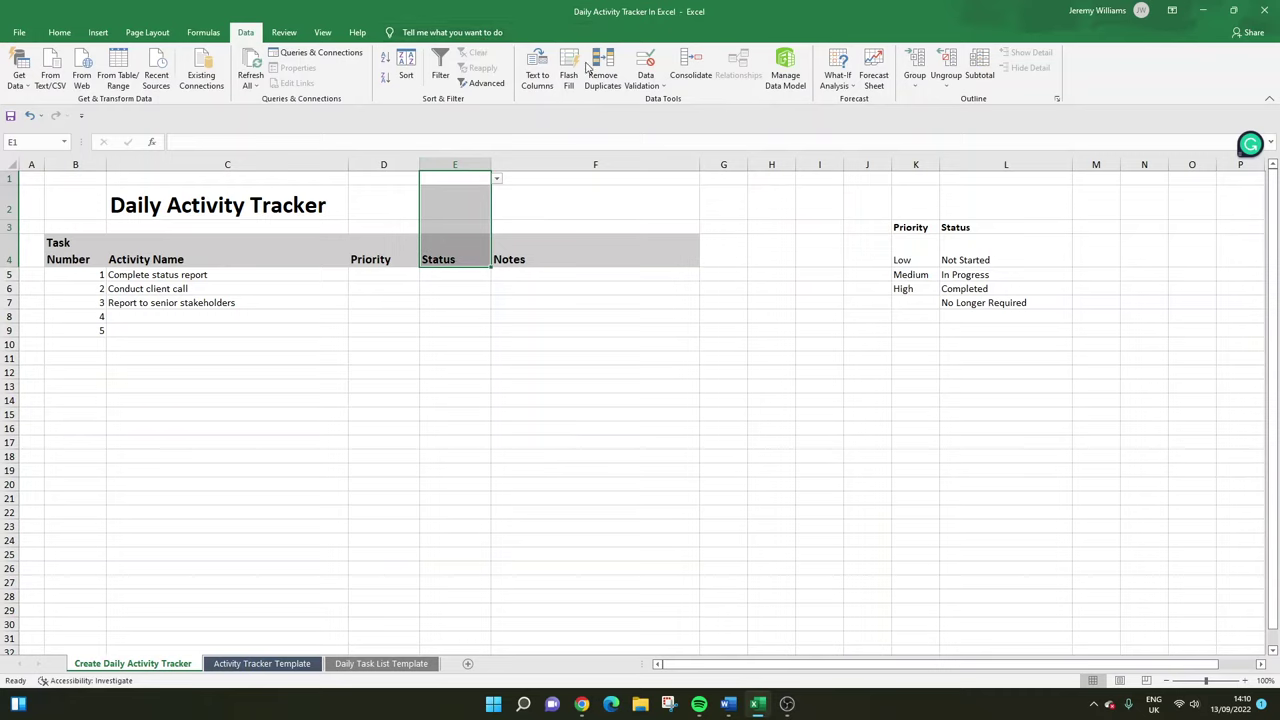
{"action": "left_click", "coordinate": [661, 88]}
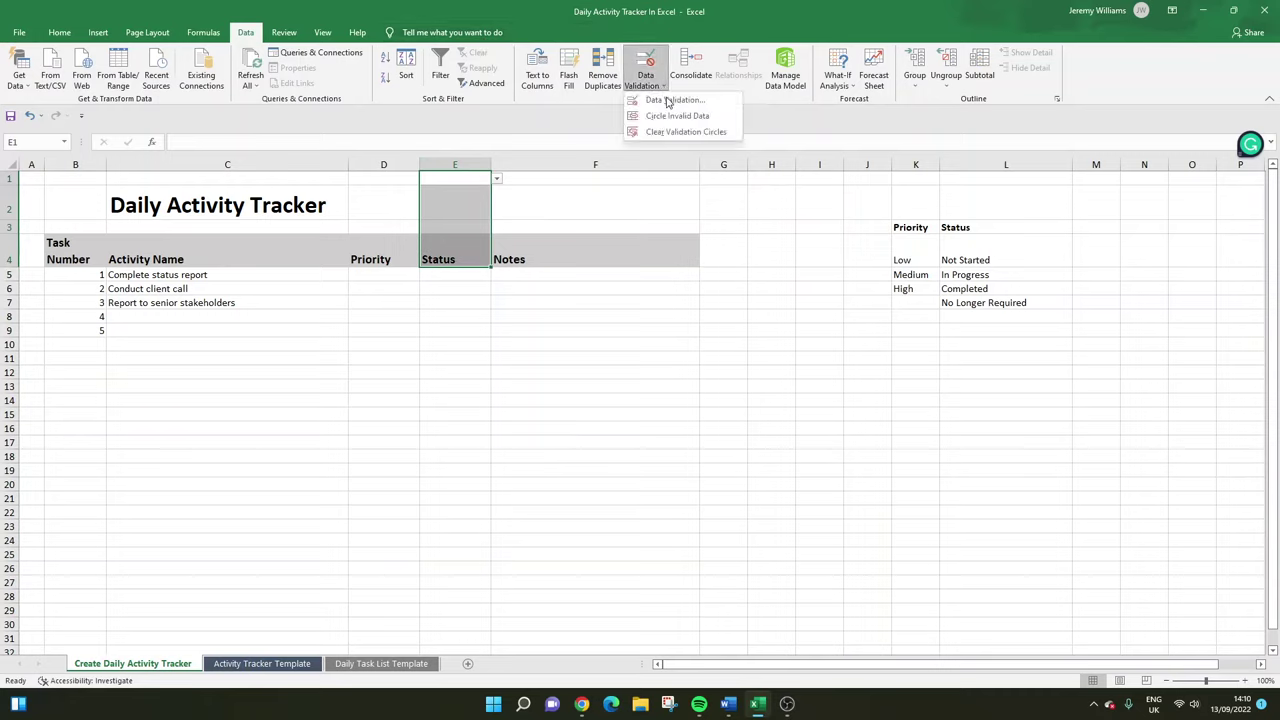
{"action": "left_click", "coordinate": [668, 101]}
{"action": "left_click", "coordinate": [637, 278]}
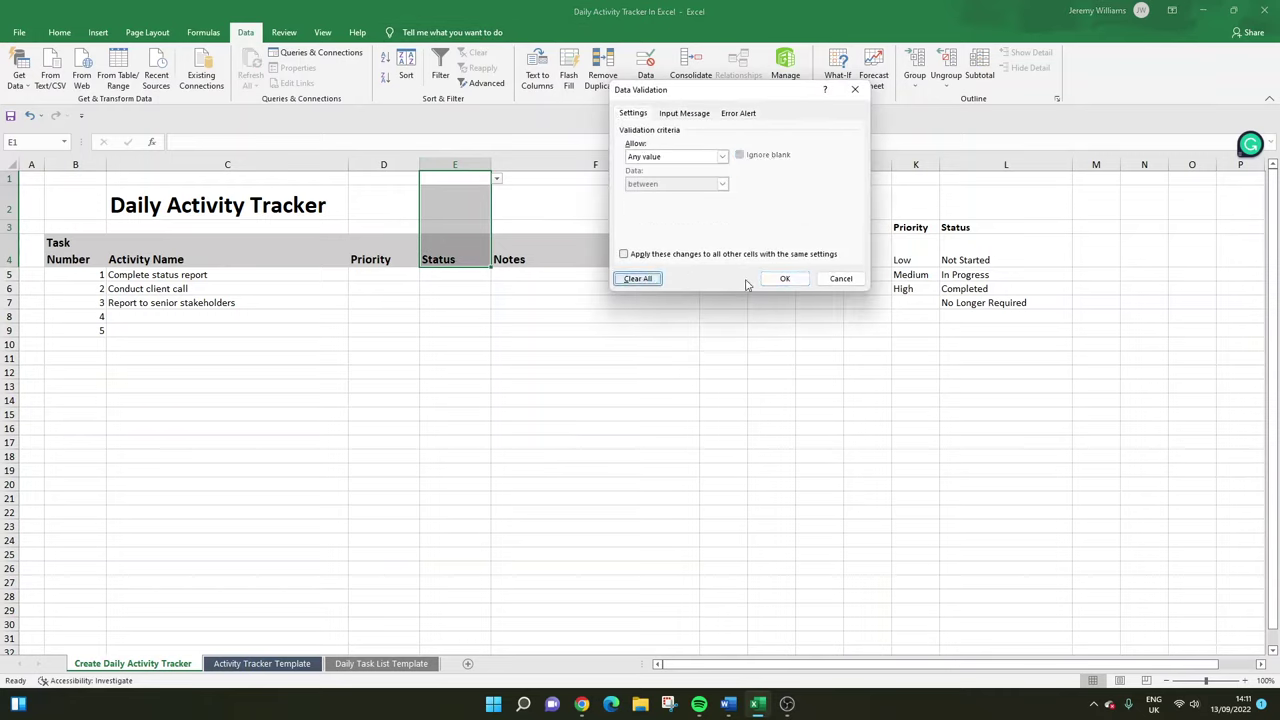
{"action": "left_click", "coordinate": [785, 278]}
Set task 1's priority in D5 to High from the dropdown.
{"action": "left_click", "coordinate": [430, 276]}
{"action": "left_click", "coordinate": [411, 277]}
{"action": "left_click", "coordinate": [417, 275]}
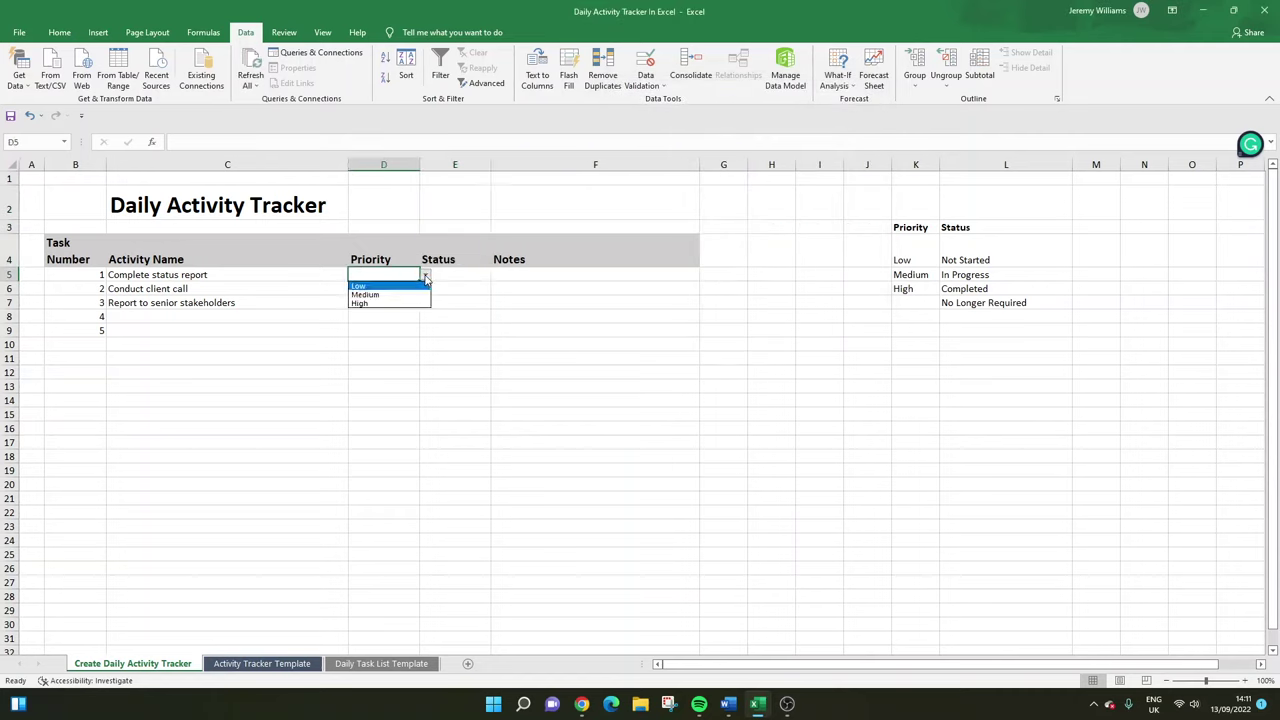
{"action": "left_click", "coordinate": [451, 274]}
{"action": "left_click", "coordinate": [424, 276]}
{"action": "left_click", "coordinate": [396, 276]}
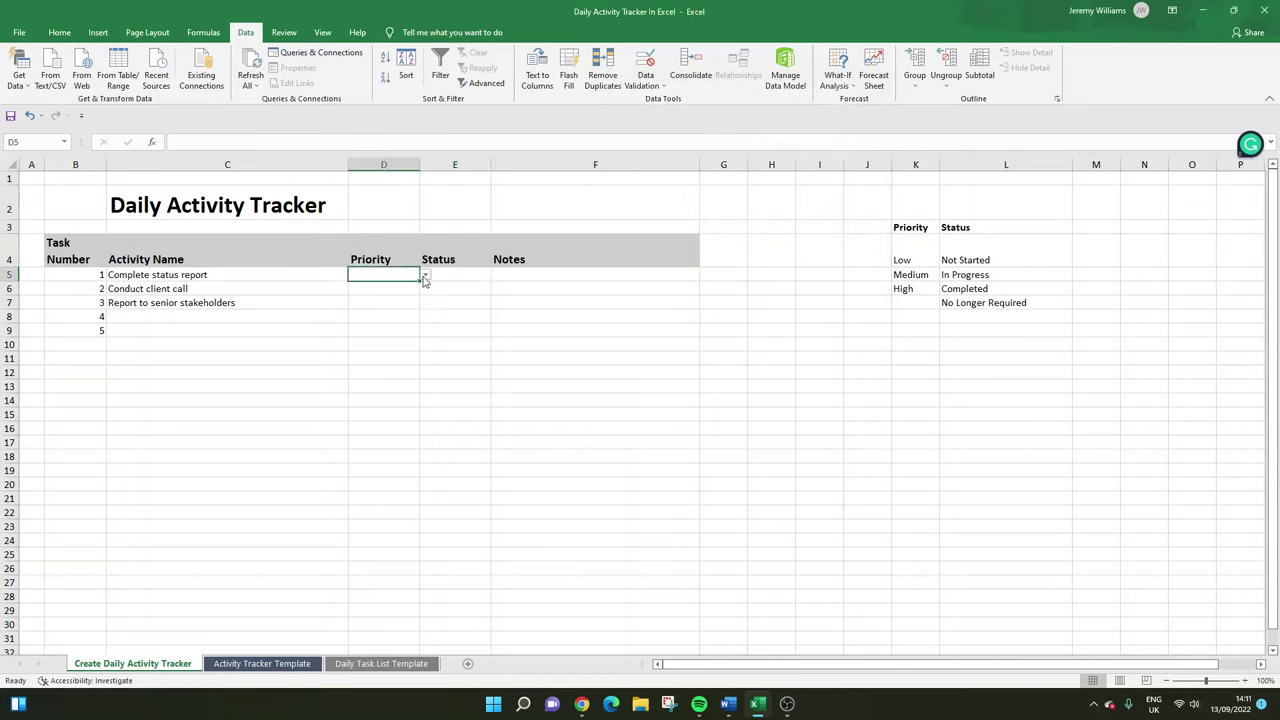
{"action": "left_click", "coordinate": [425, 275]}
{"action": "left_click", "coordinate": [410, 303]}
Set task 1's status in E5 to Not Started from the dropdown.
{"action": "left_click", "coordinate": [462, 280]}
{"action": "left_click", "coordinate": [496, 275]}
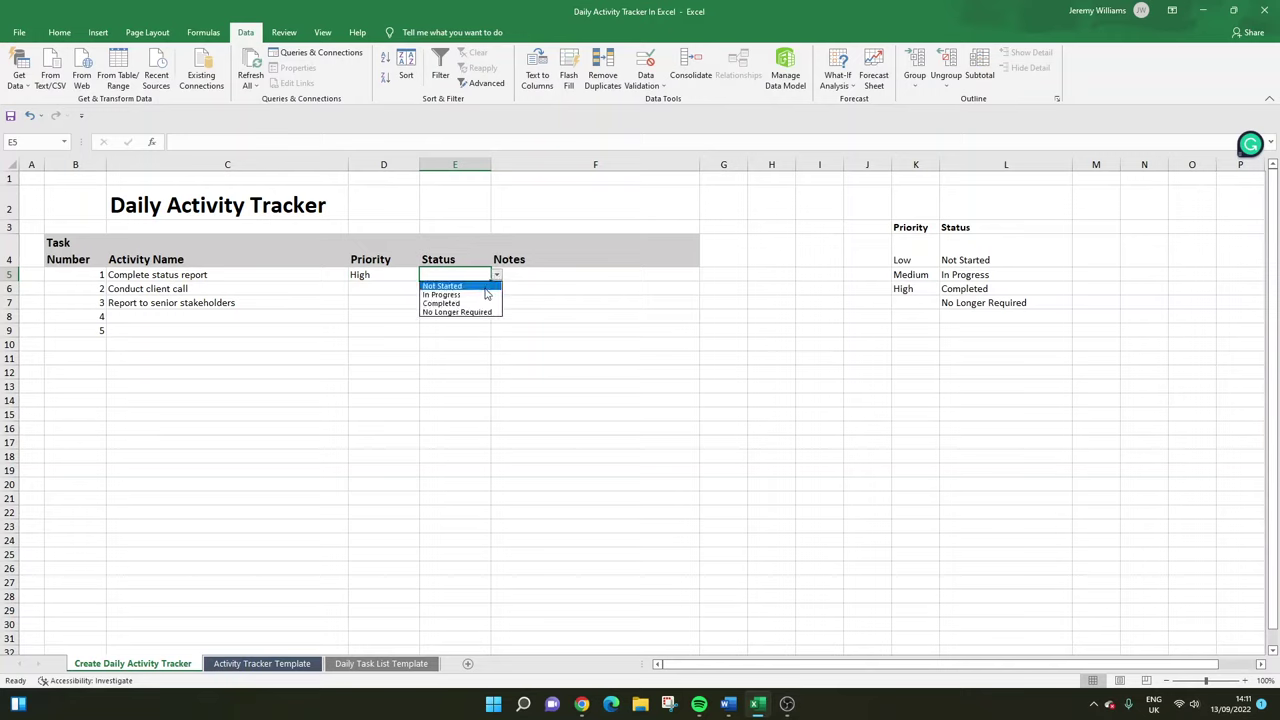
{"action": "left_click", "coordinate": [430, 284]}
{"action": "left_click", "coordinate": [420, 287]}
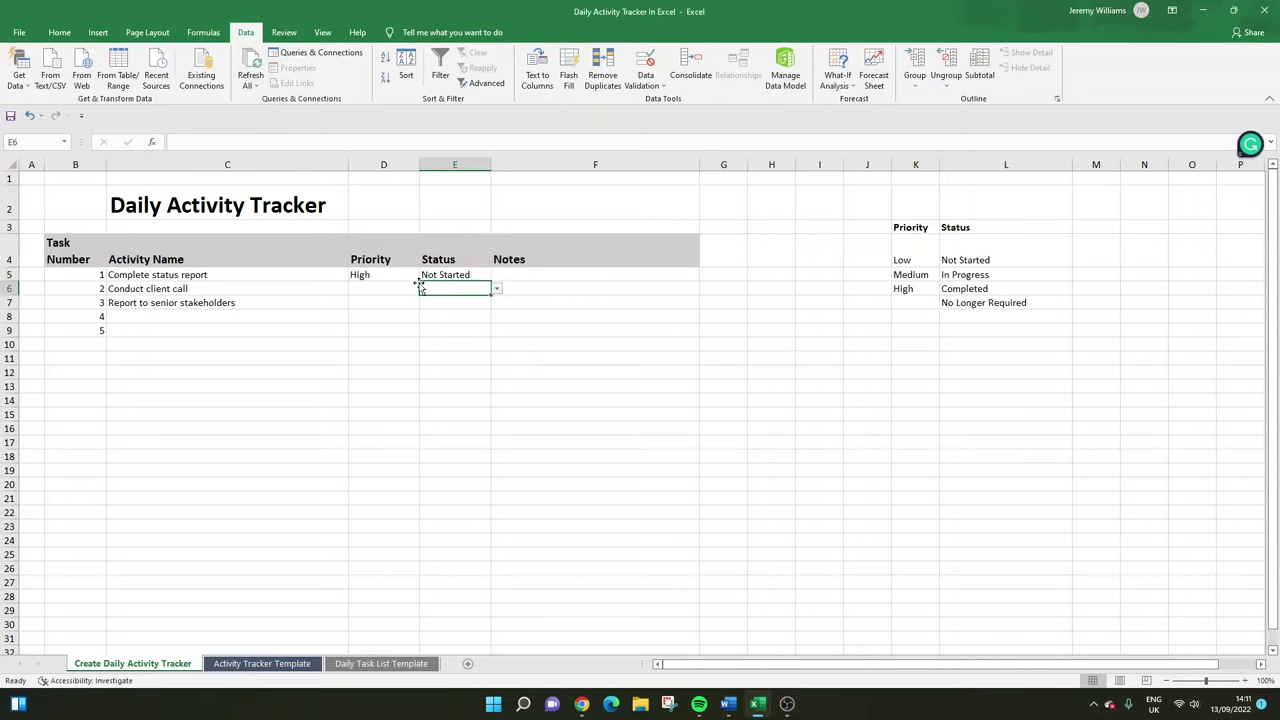
{"action": "left_click", "coordinate": [620, 328]}
{"action": "left_click", "coordinate": [624, 276]}
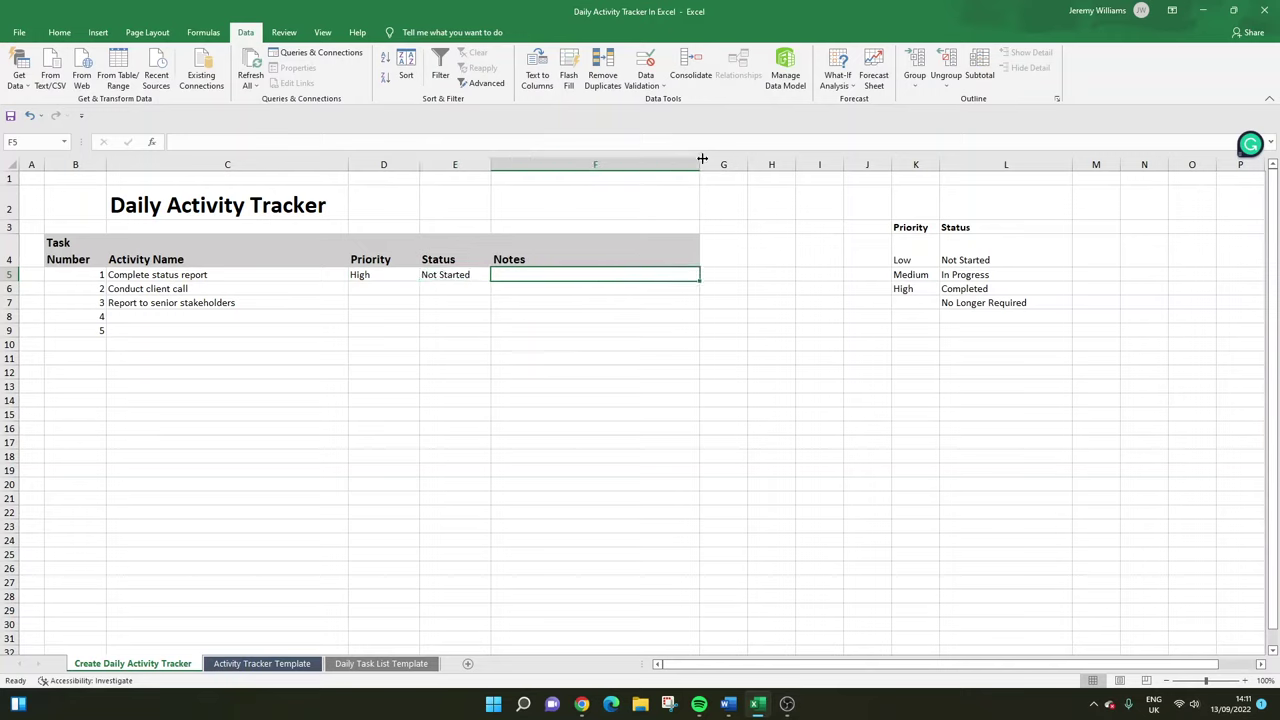
Widen the Notes column and enter 'Needs to be completed by 9.am.' in F5.
{"action": "left_click_drag", "start_coordinate": [702, 158], "coordinate": [748, 163]}
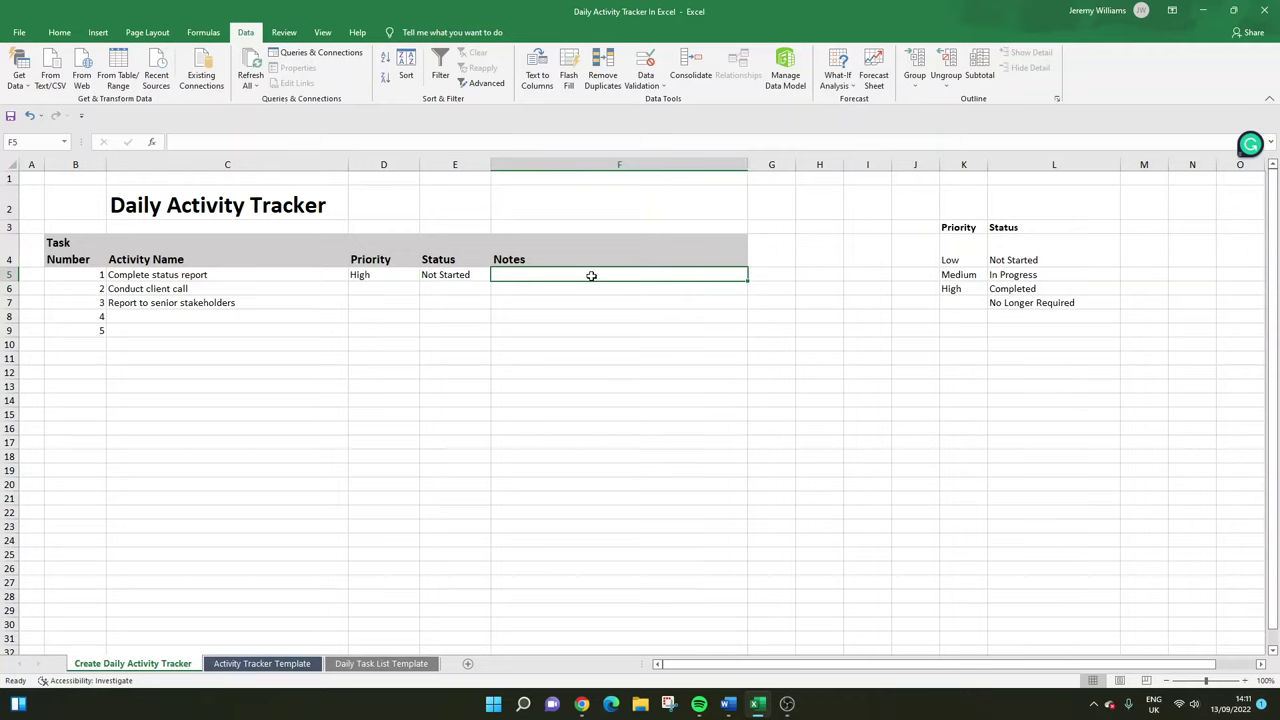
{"action": "type", "text": "Needs to eb"}
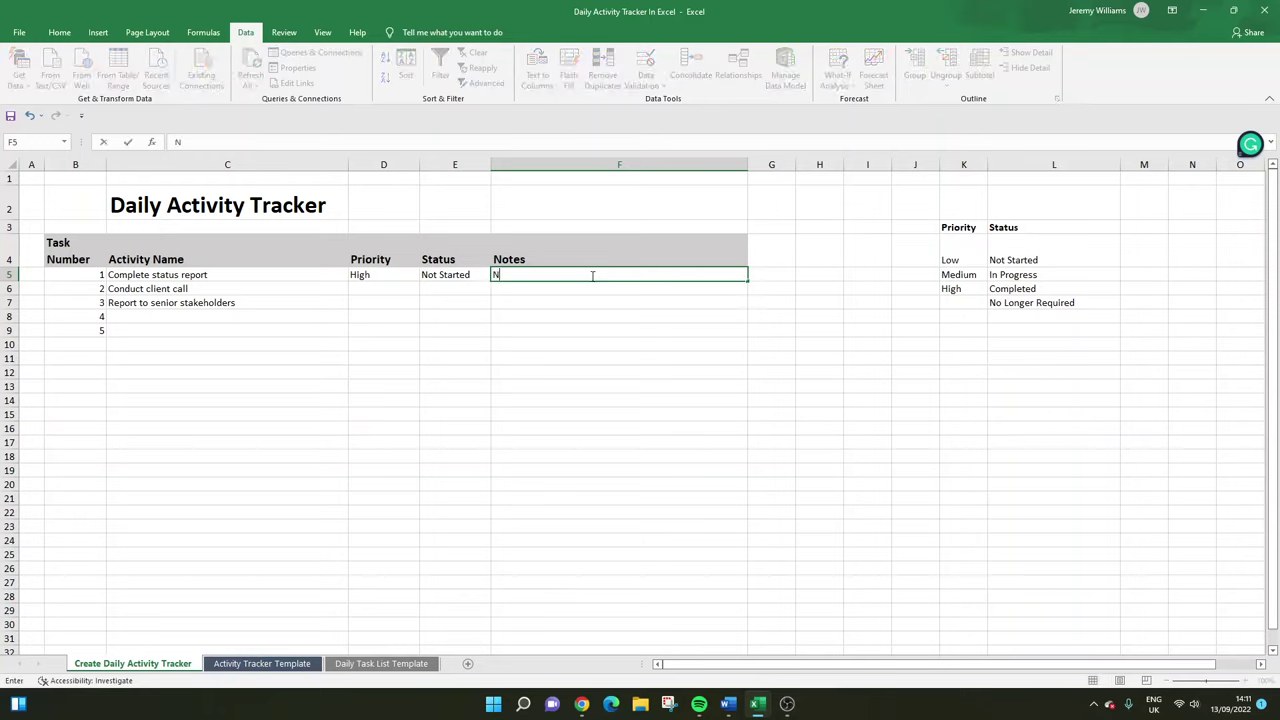
{"action": "key", "text": "BackSpace"}
{"action": "key", "text": "BackSpace"}
{"action": "type", "text": "be completed by 9."}
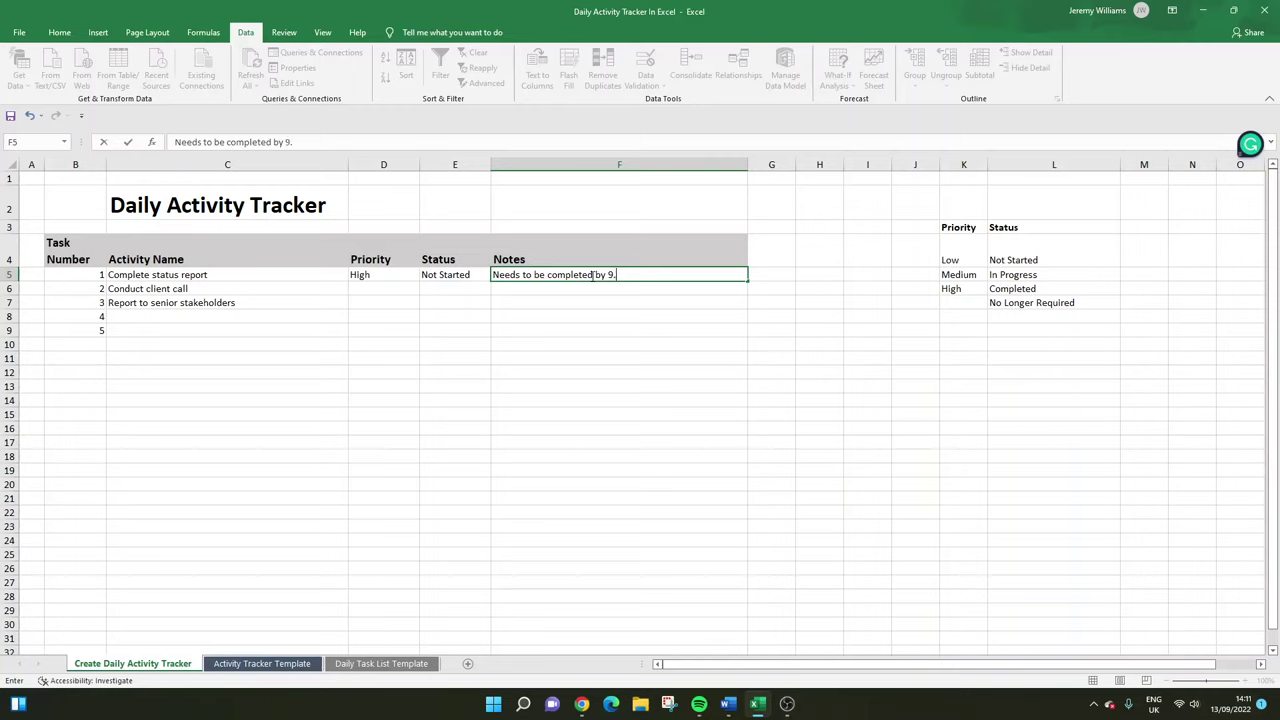
{"action": "type", "text": "am."}
{"action": "key", "text": "Return"}
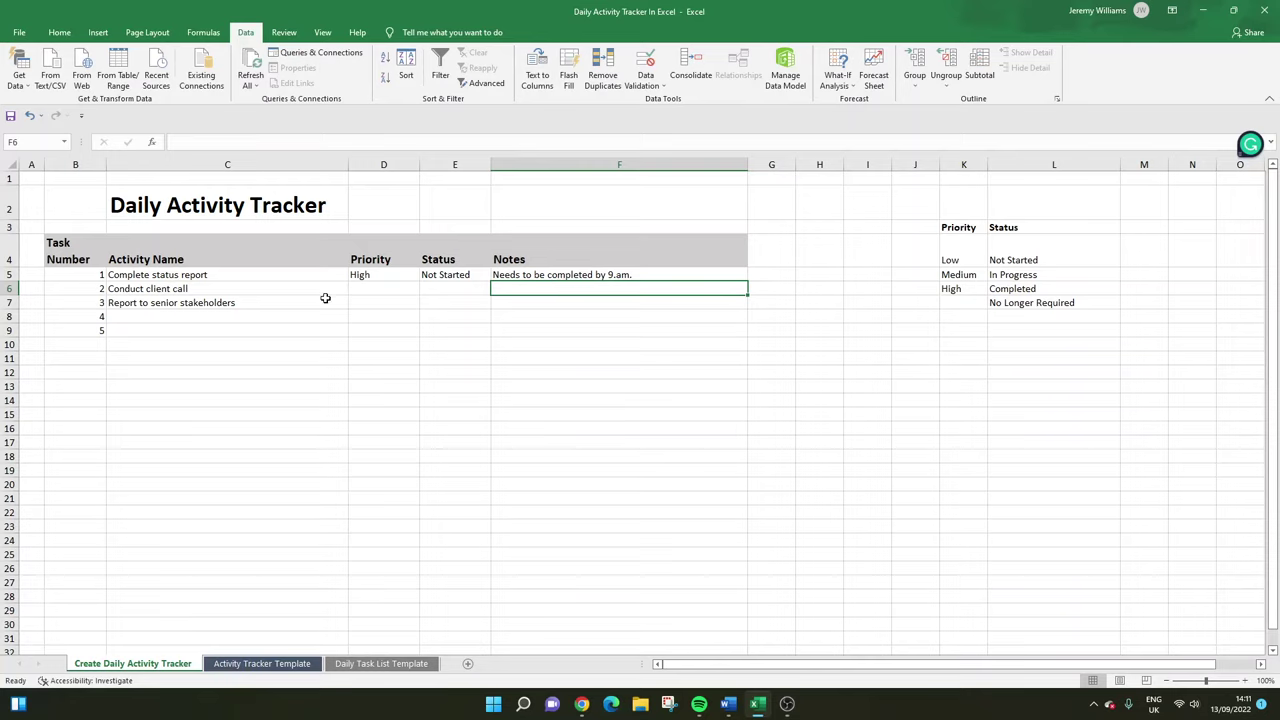
{"action": "key", "text": "Left"}
Put an Outside Borders outline around the task table B4:F9.
{"action": "left_click", "coordinate": [47, 243]}
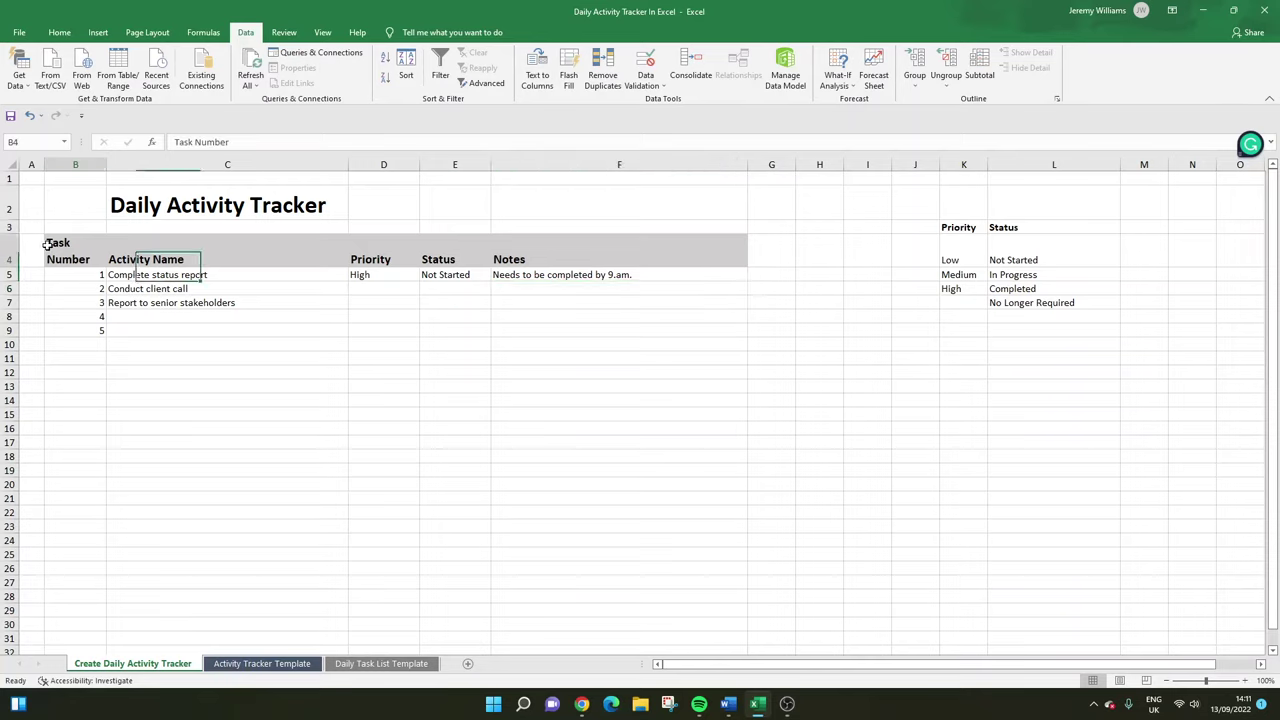
{"action": "left_click_drag", "start_coordinate": [47, 243], "coordinate": [593, 335]}
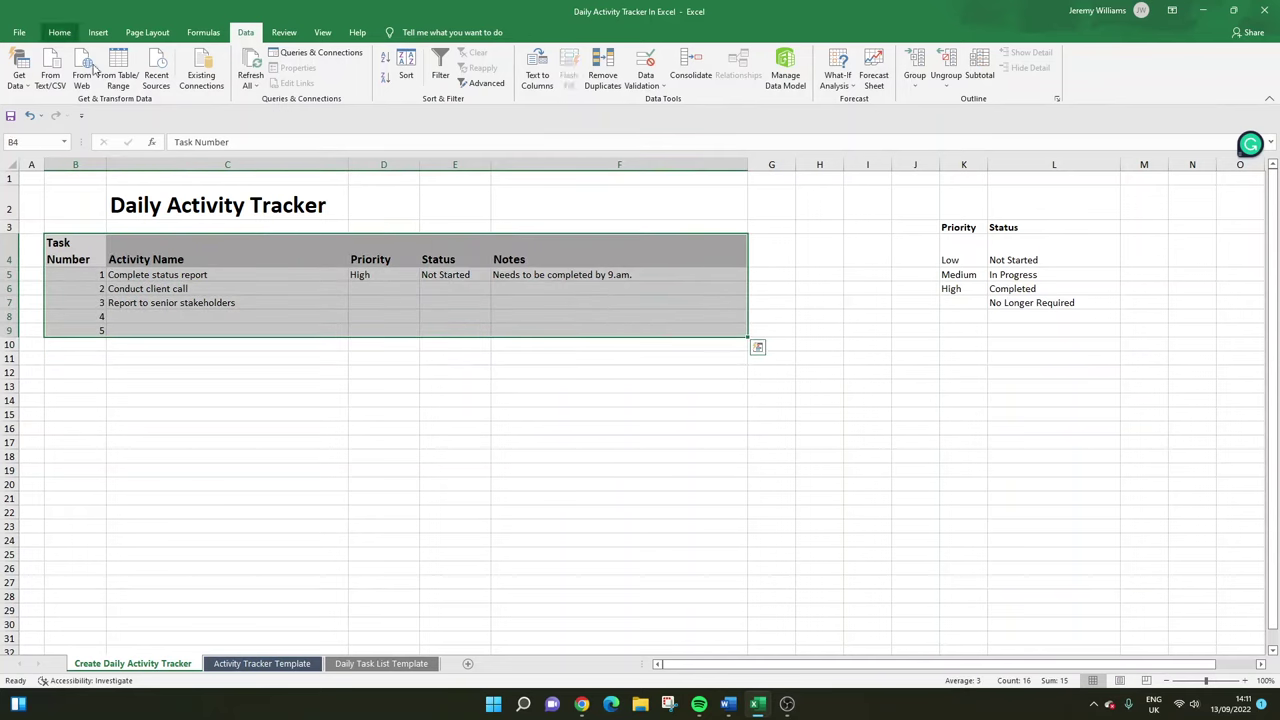
{"action": "left_click", "coordinate": [57, 35]}
{"action": "left_click", "coordinate": [195, 80]}
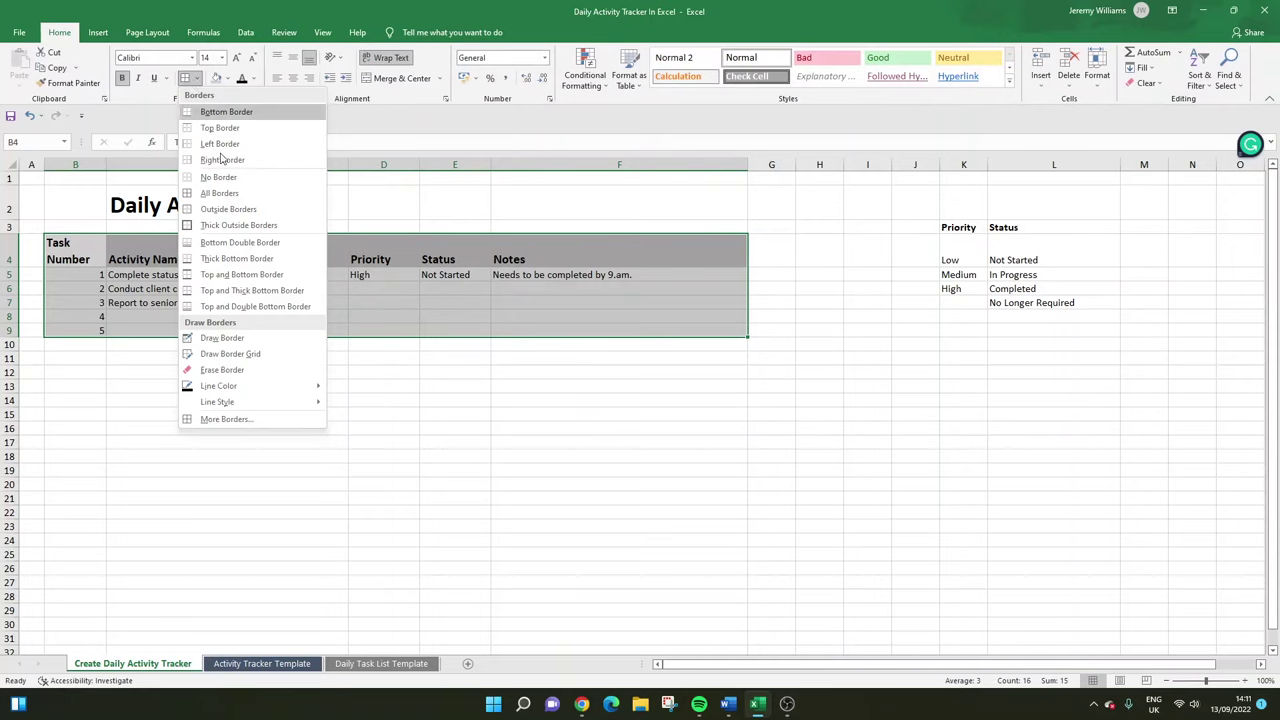
{"action": "left_click", "coordinate": [230, 208]}
{"action": "left_click", "coordinate": [470, 374]}
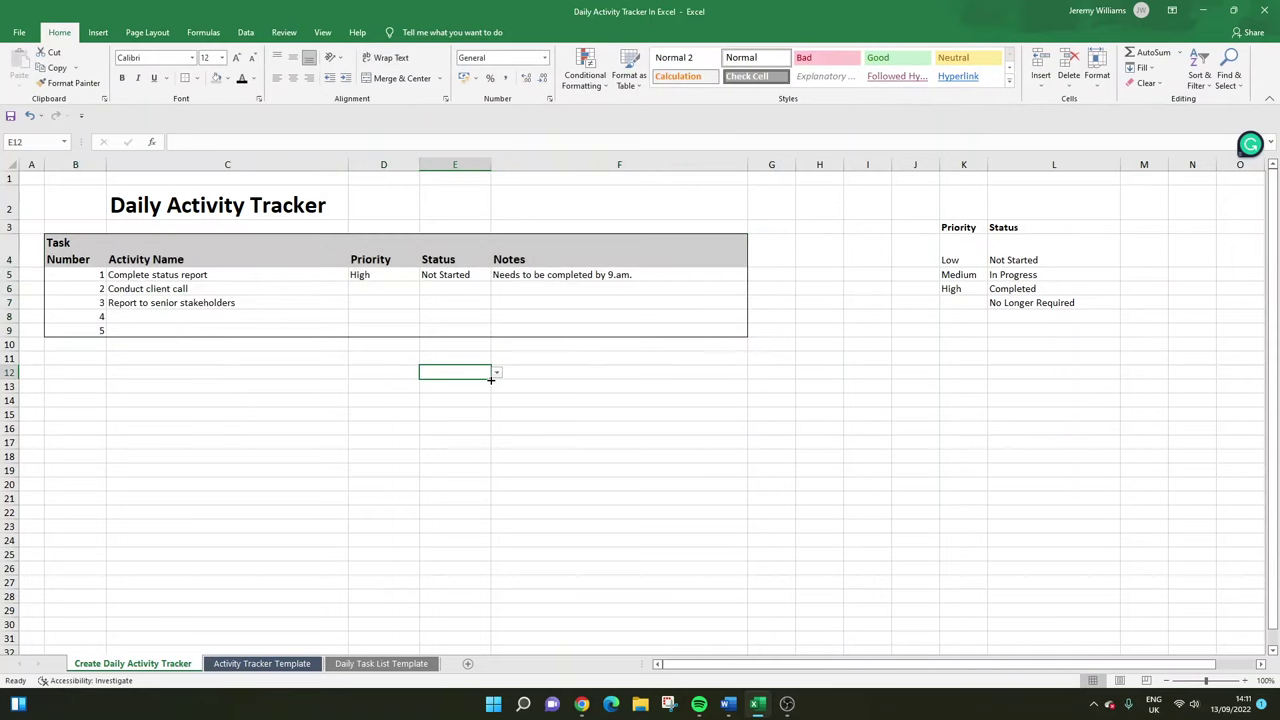
{"action": "left_click_drag", "start_coordinate": [75, 252], "coordinate": [90, 331]}
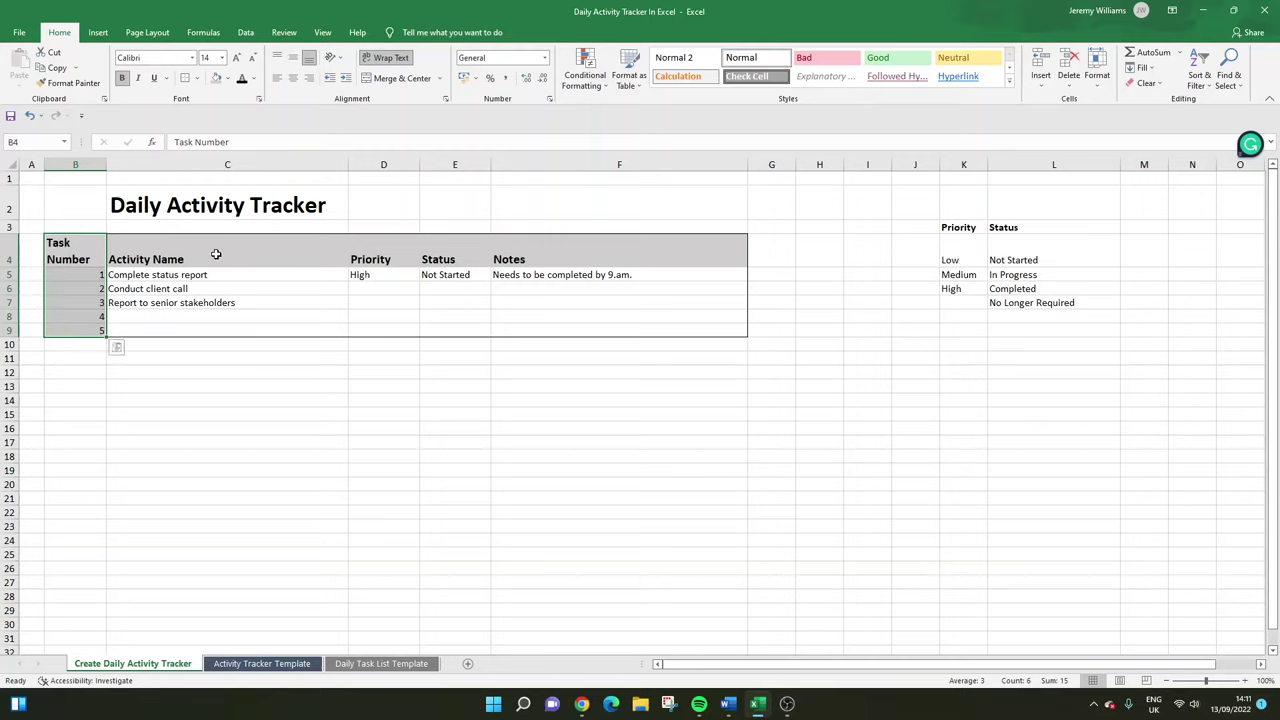
{"action": "left_click", "coordinate": [384, 358]}
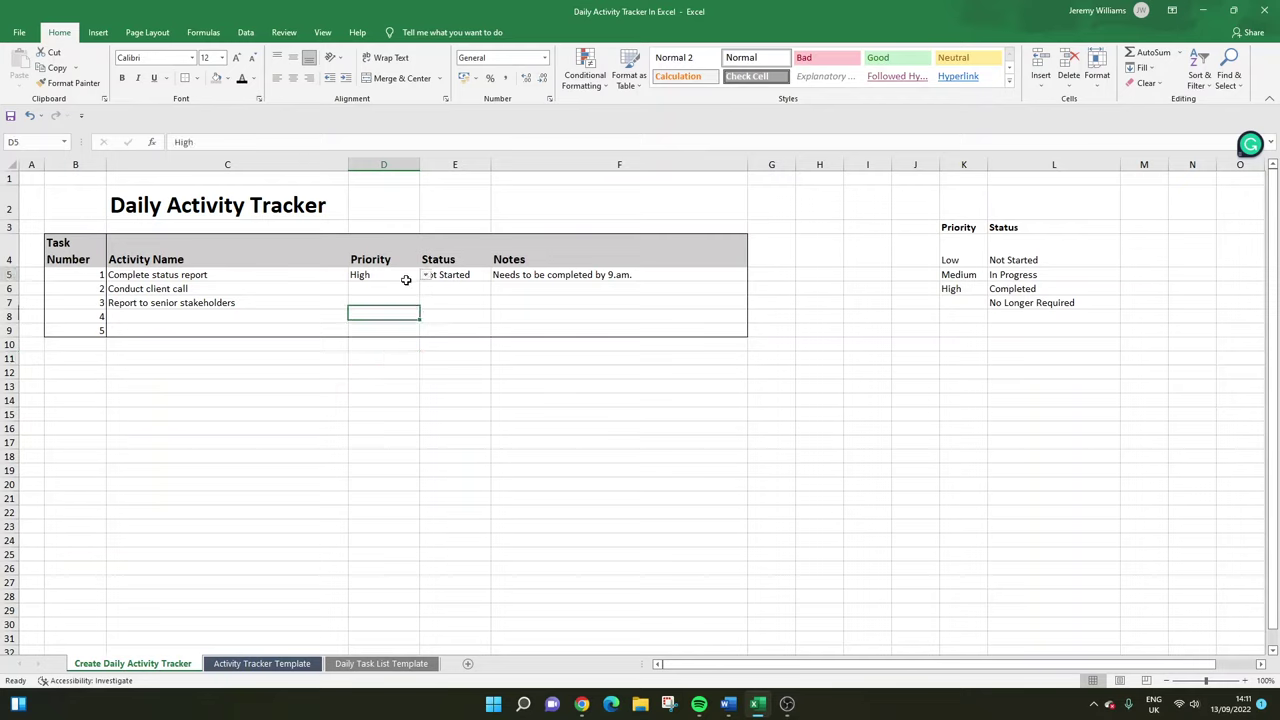
{"action": "left_click", "coordinate": [400, 337]}
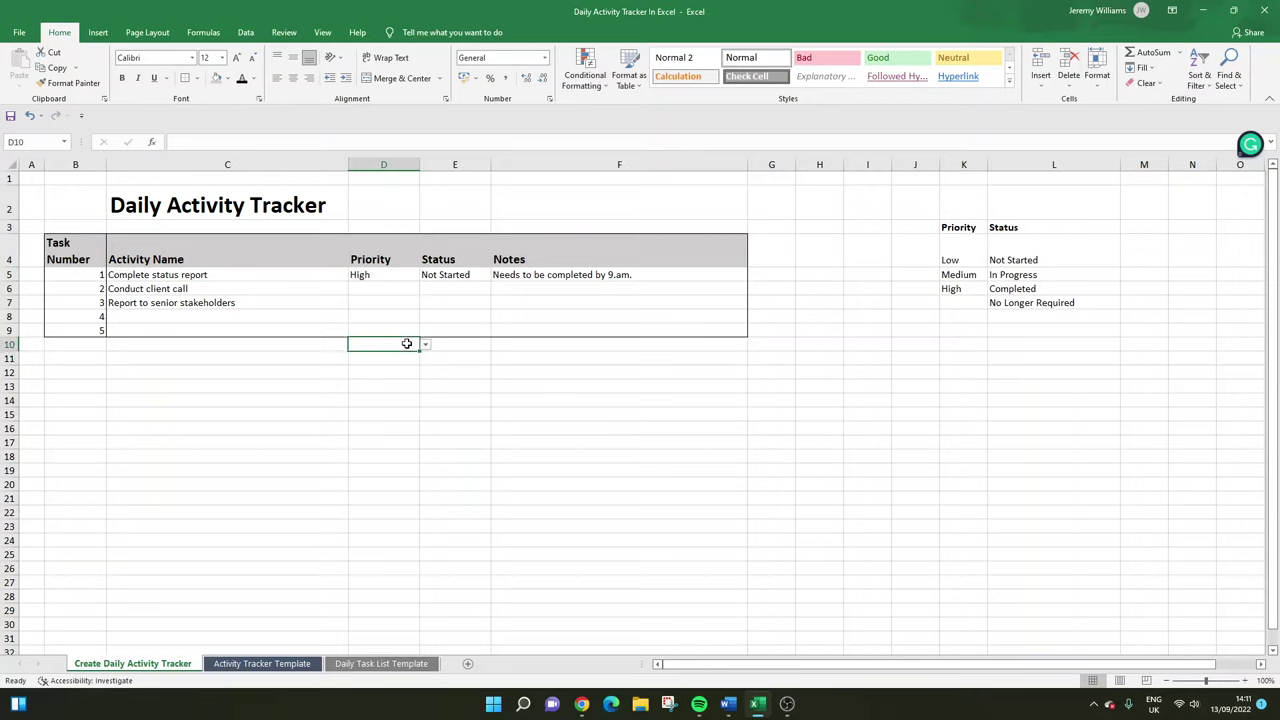
{"action": "left_click", "coordinate": [389, 273]}
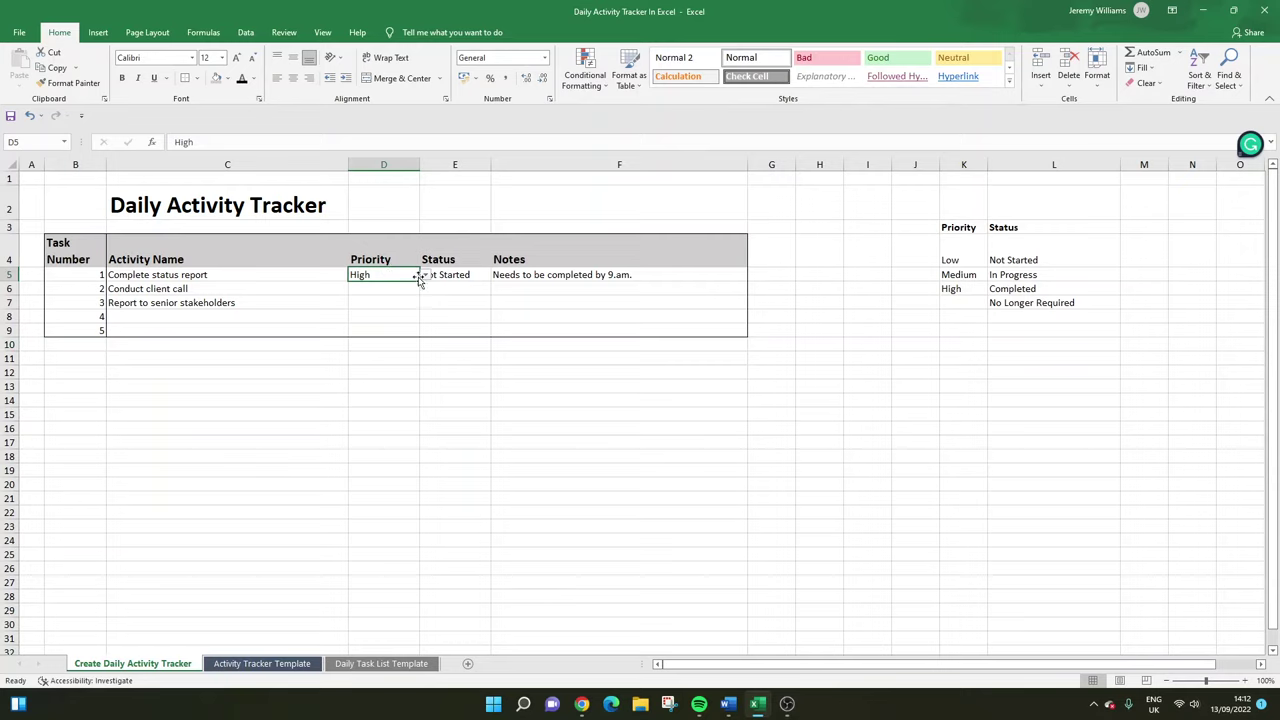
{"action": "left_click", "coordinate": [425, 274]}
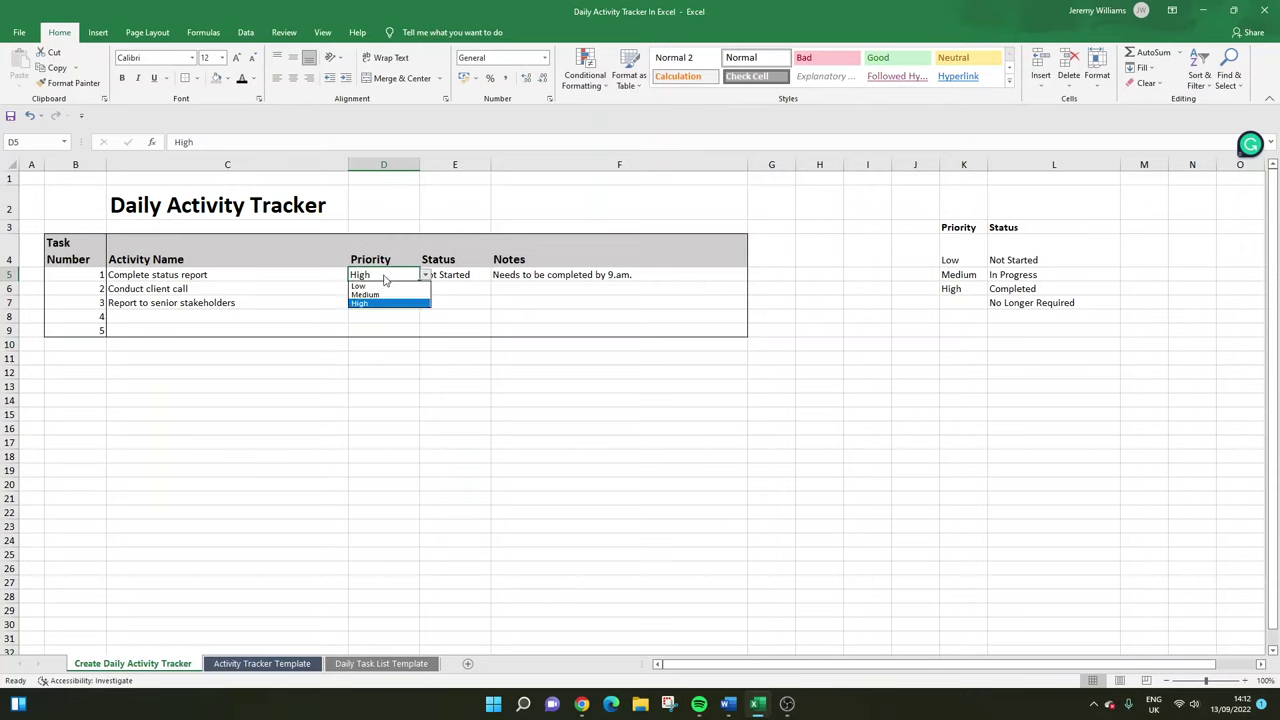
{"action": "left_click", "coordinate": [384, 279]}
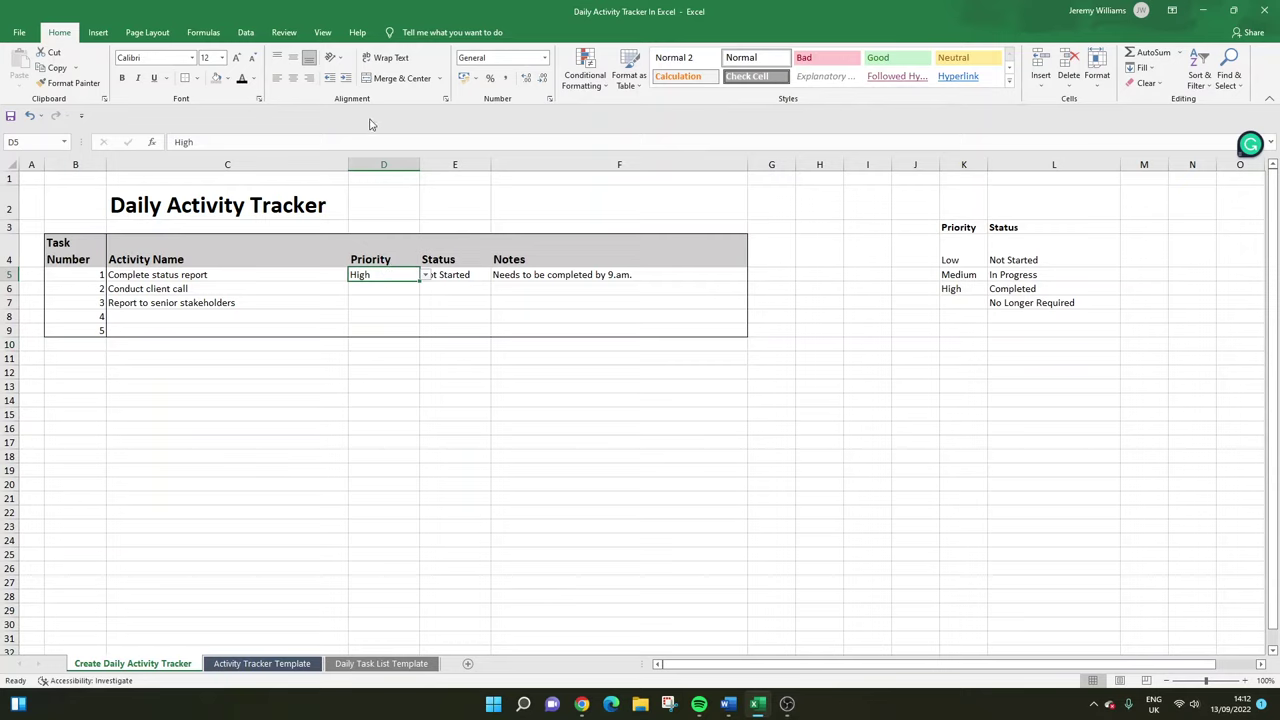
{"action": "left_click", "coordinate": [376, 289]}
{"action": "left_click", "coordinate": [425, 288]}
{"action": "key", "text": "Escape"}
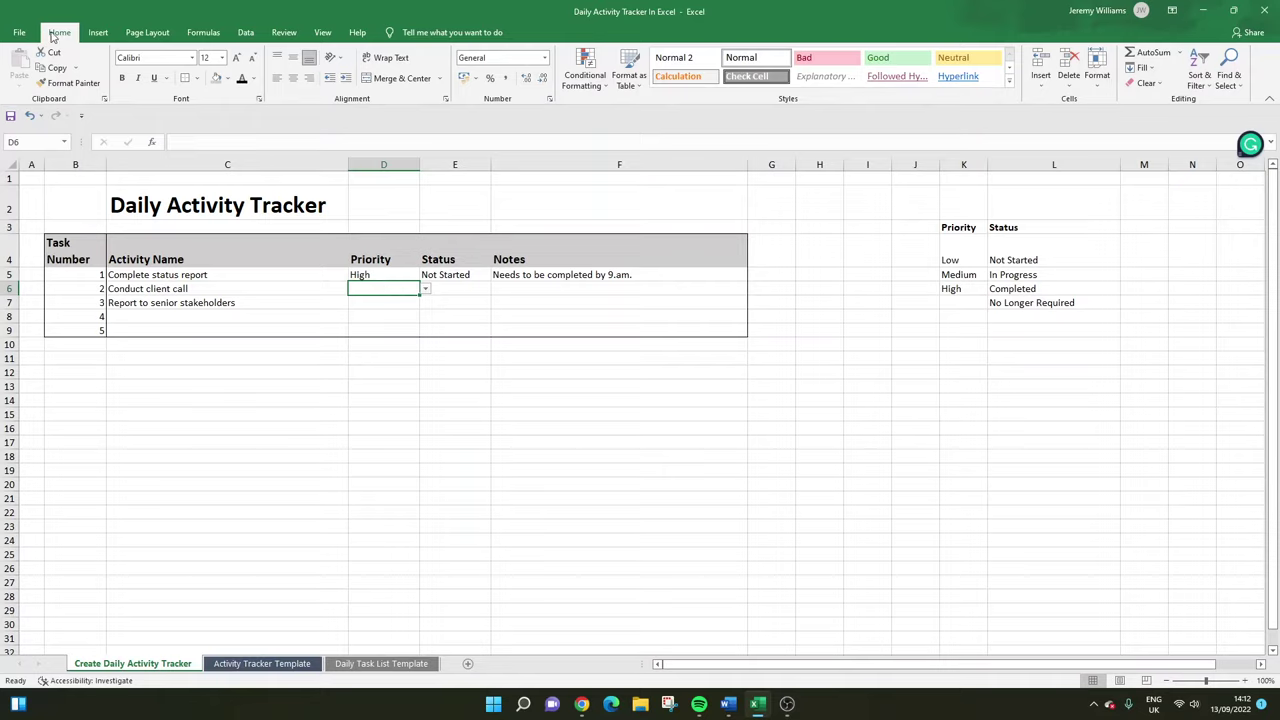
Start a new rule from the Conditional Formatting Rules Manager.
{"action": "left_click", "coordinate": [601, 87]}
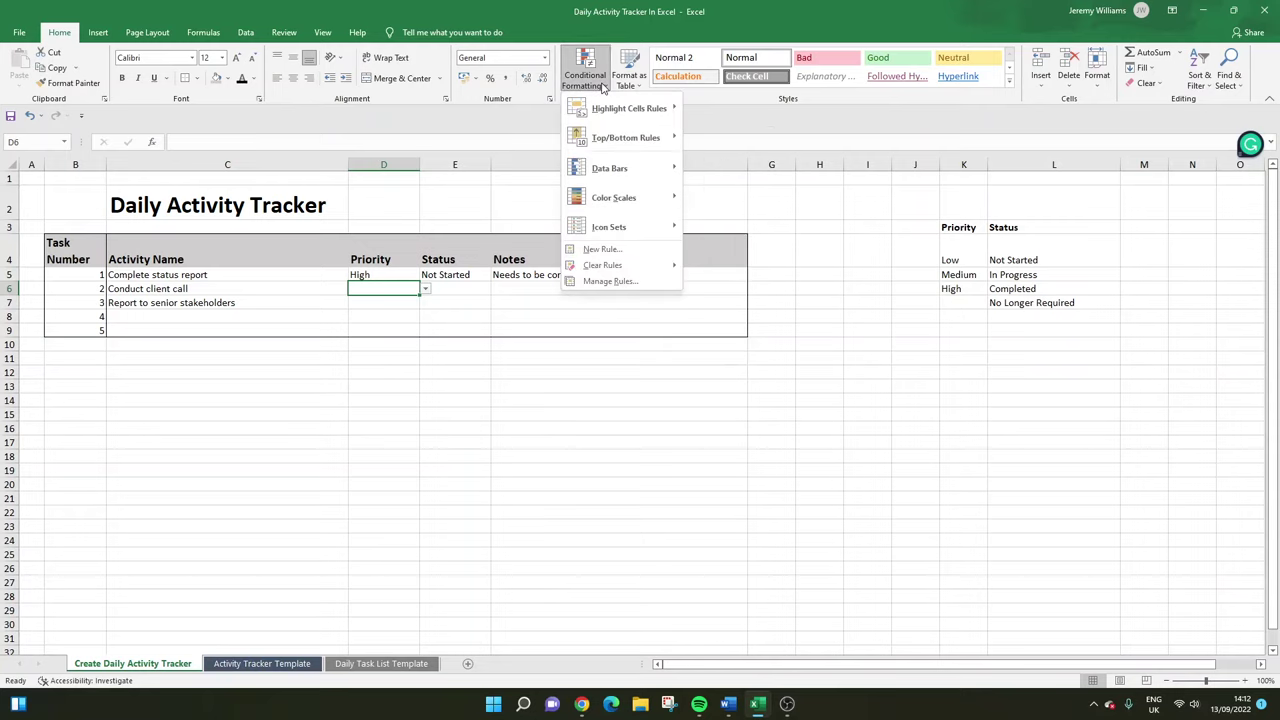
{"action": "left_click", "coordinate": [620, 283]}
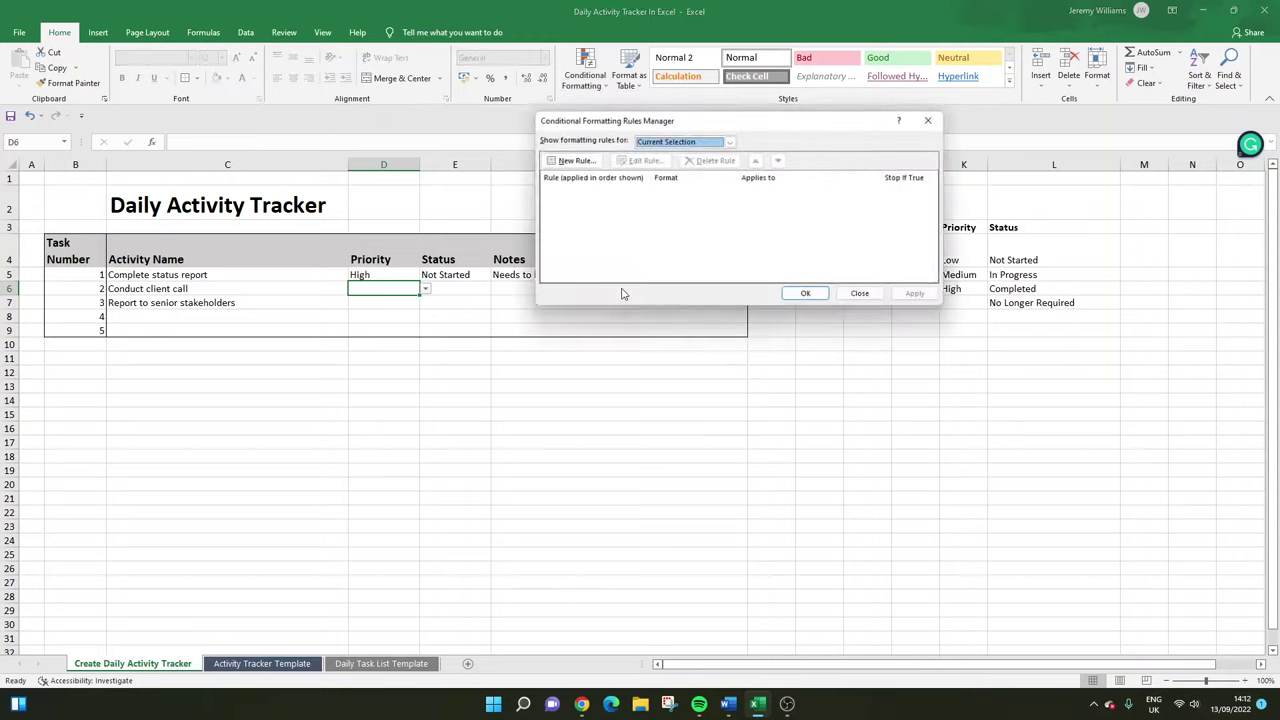
{"action": "left_click_drag", "start_coordinate": [697, 122], "coordinate": [768, 232]}
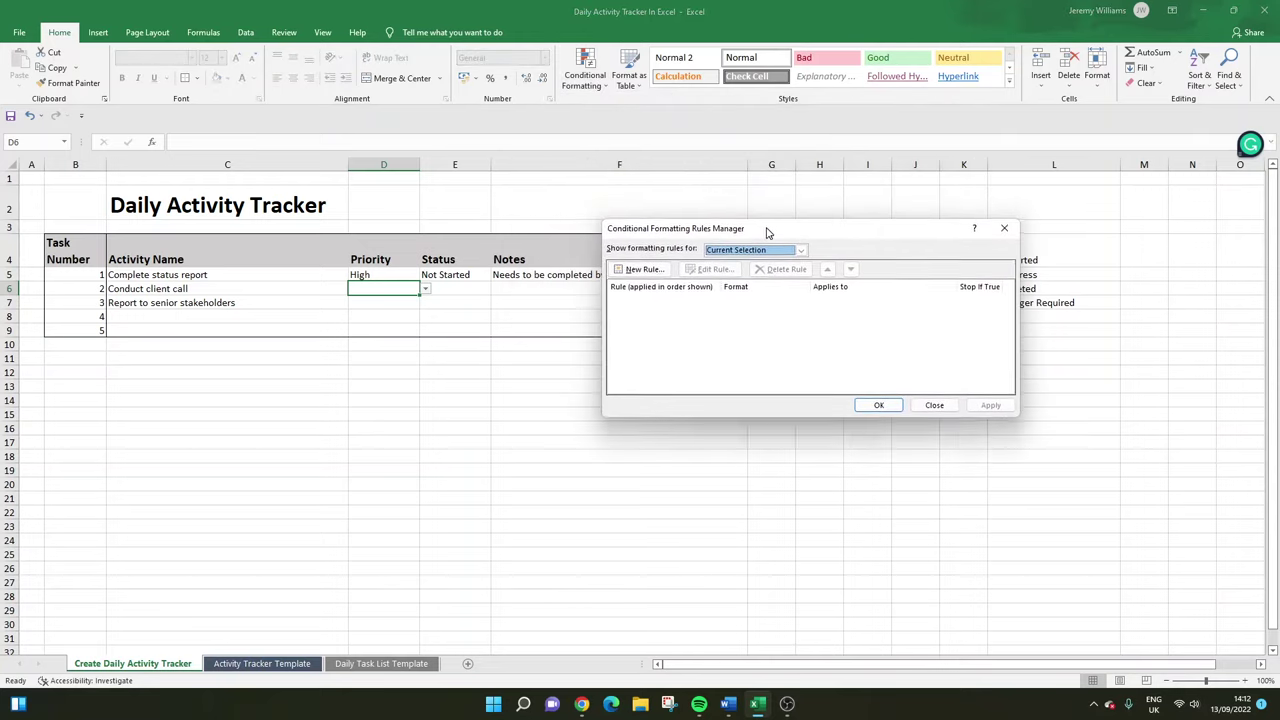
{"action": "left_click", "coordinate": [657, 272]}
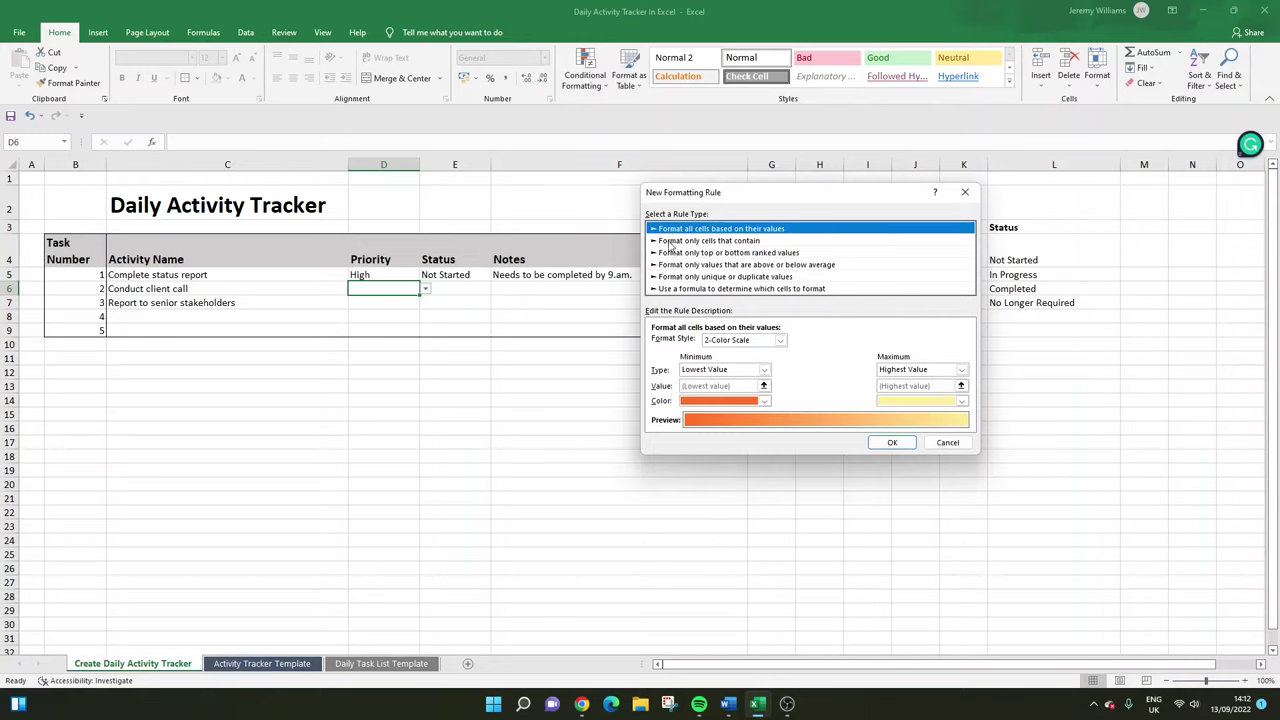
Set the new rule to format only cells with specific text containing 'High'.
{"action": "left_click", "coordinate": [728, 242]}
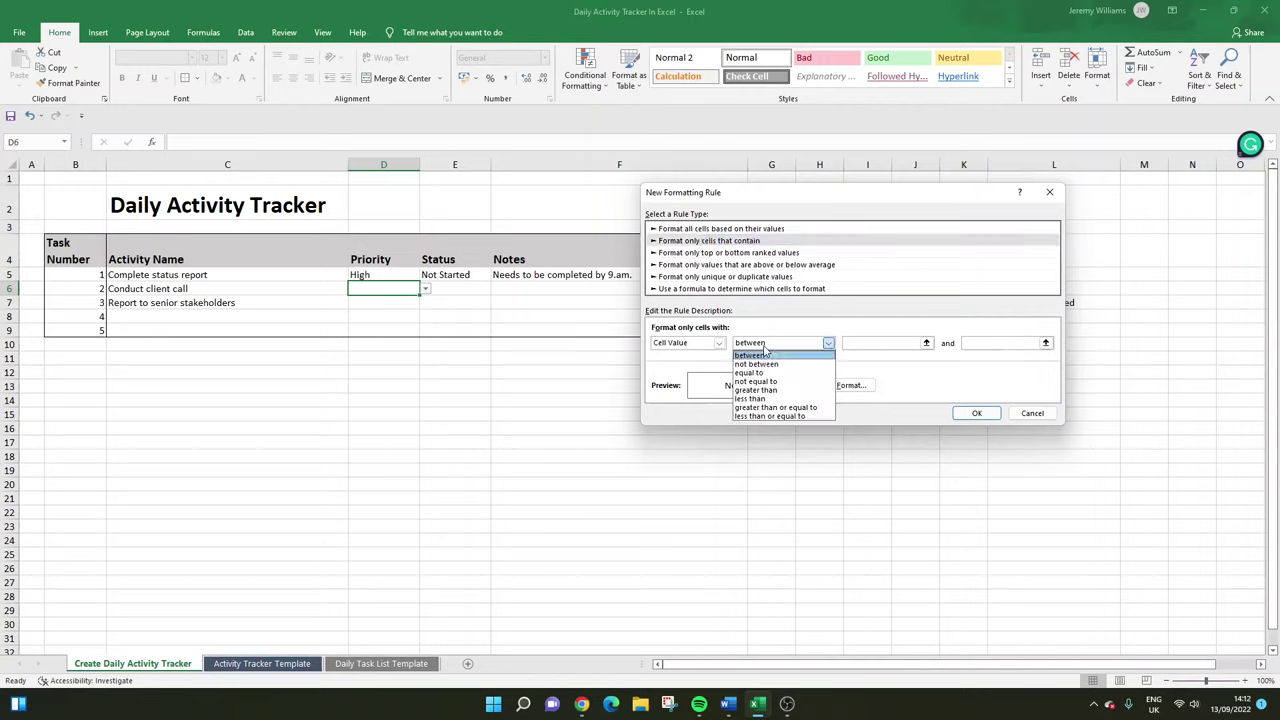
{"action": "left_click", "coordinate": [718, 345]}
{"action": "left_click", "coordinate": [718, 345]}
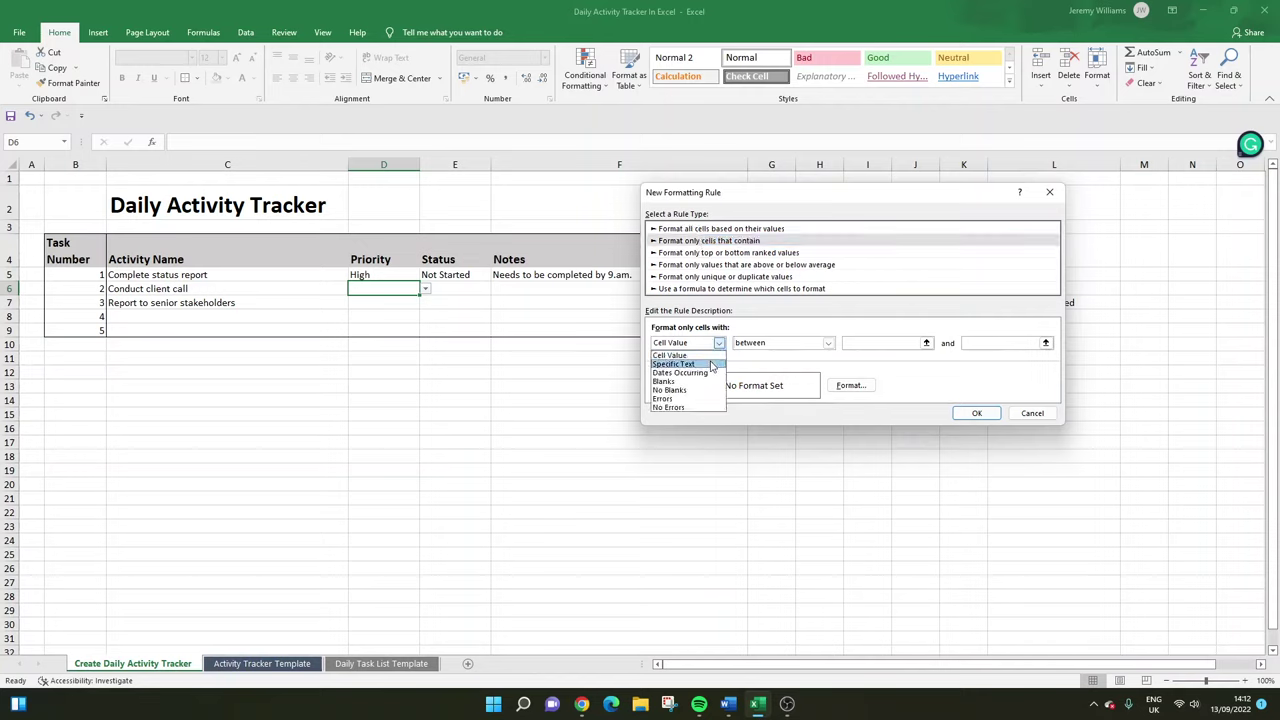
{"action": "left_click", "coordinate": [711, 366]}
{"action": "left_click", "coordinate": [700, 345]}
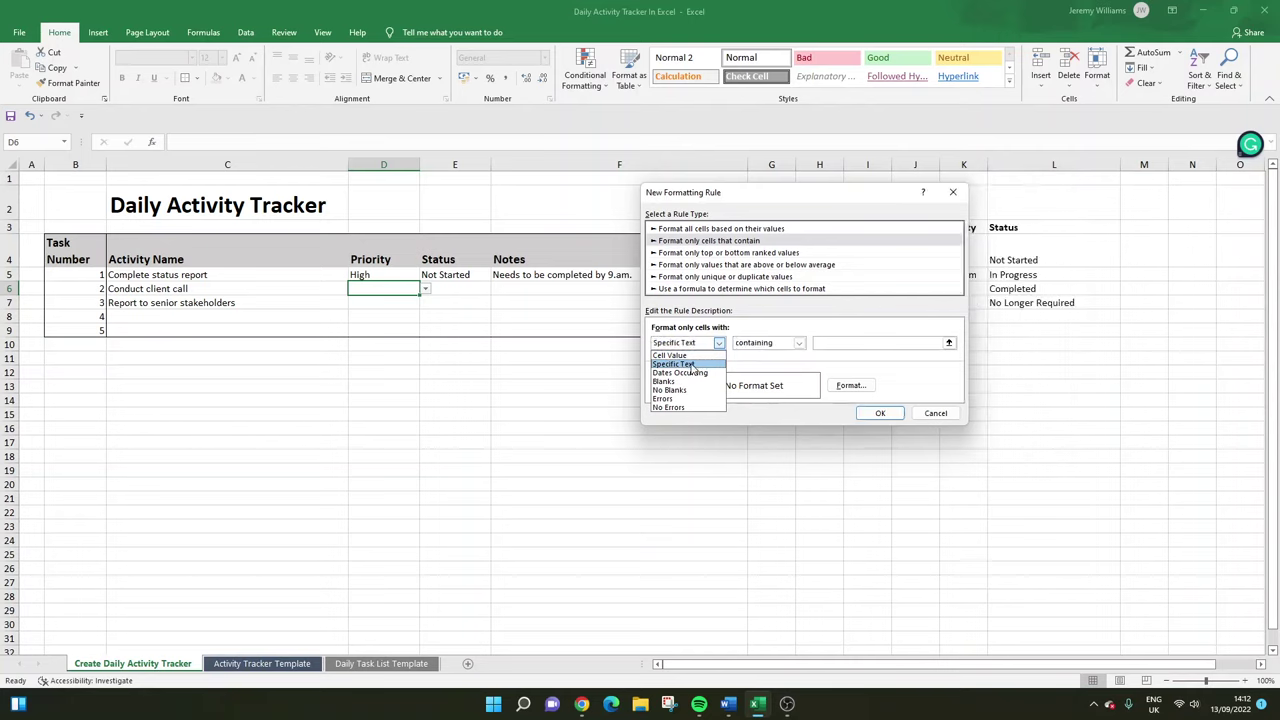
{"action": "left_click", "coordinate": [691, 366]}
{"action": "left_click", "coordinate": [760, 345]}
{"action": "left_click", "coordinate": [766, 350]}
{"action": "left_click", "coordinate": [856, 346]}
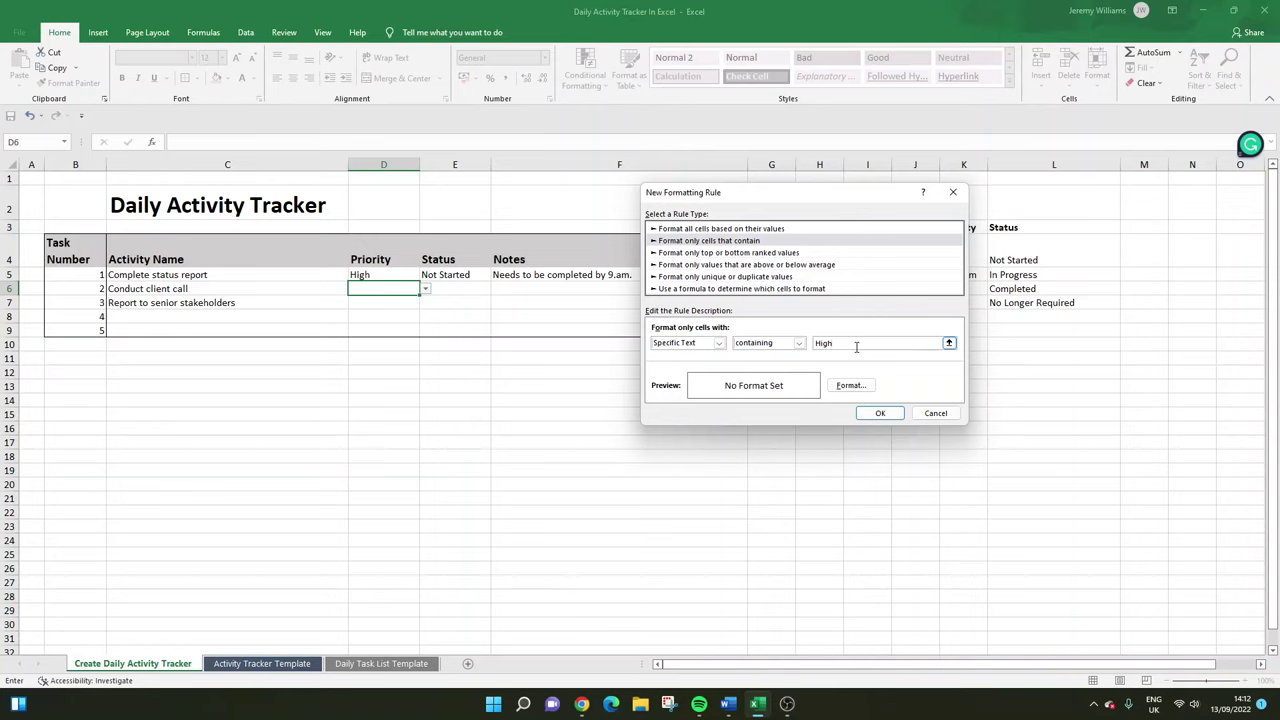
Give the High rule a red fill format.
{"action": "left_click", "coordinate": [849, 385]}
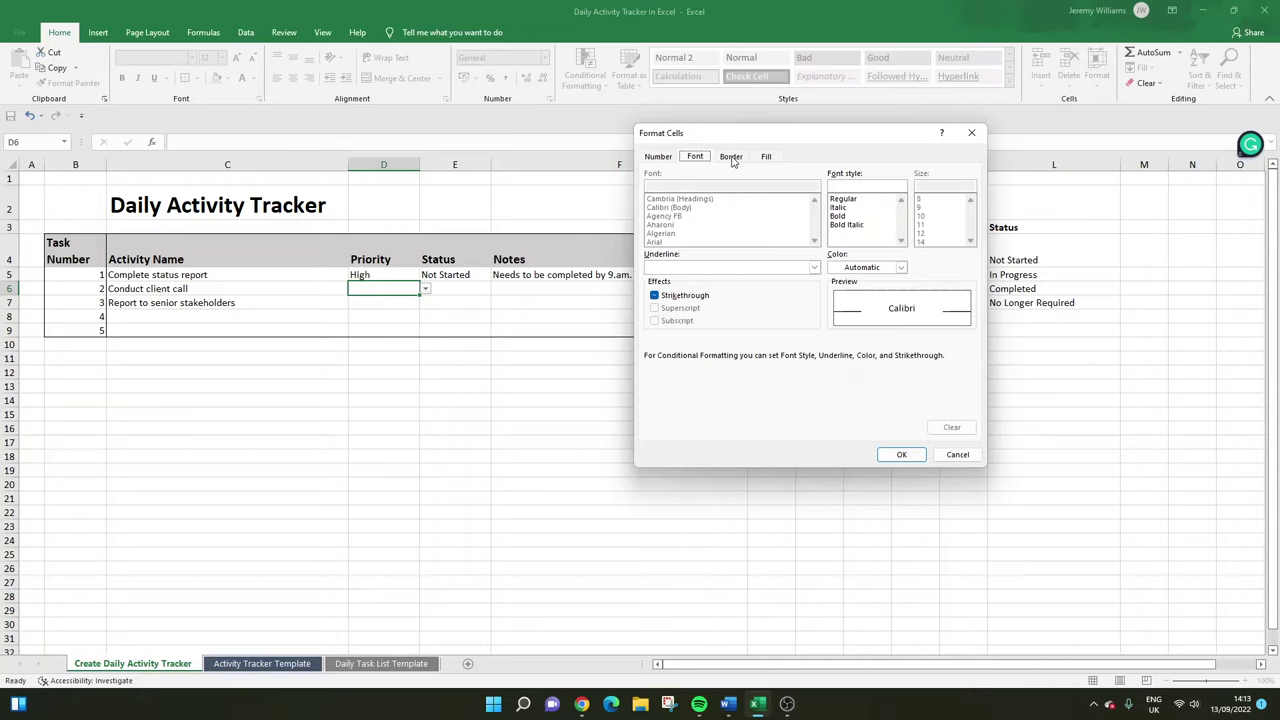
{"action": "left_click", "coordinate": [763, 157]}
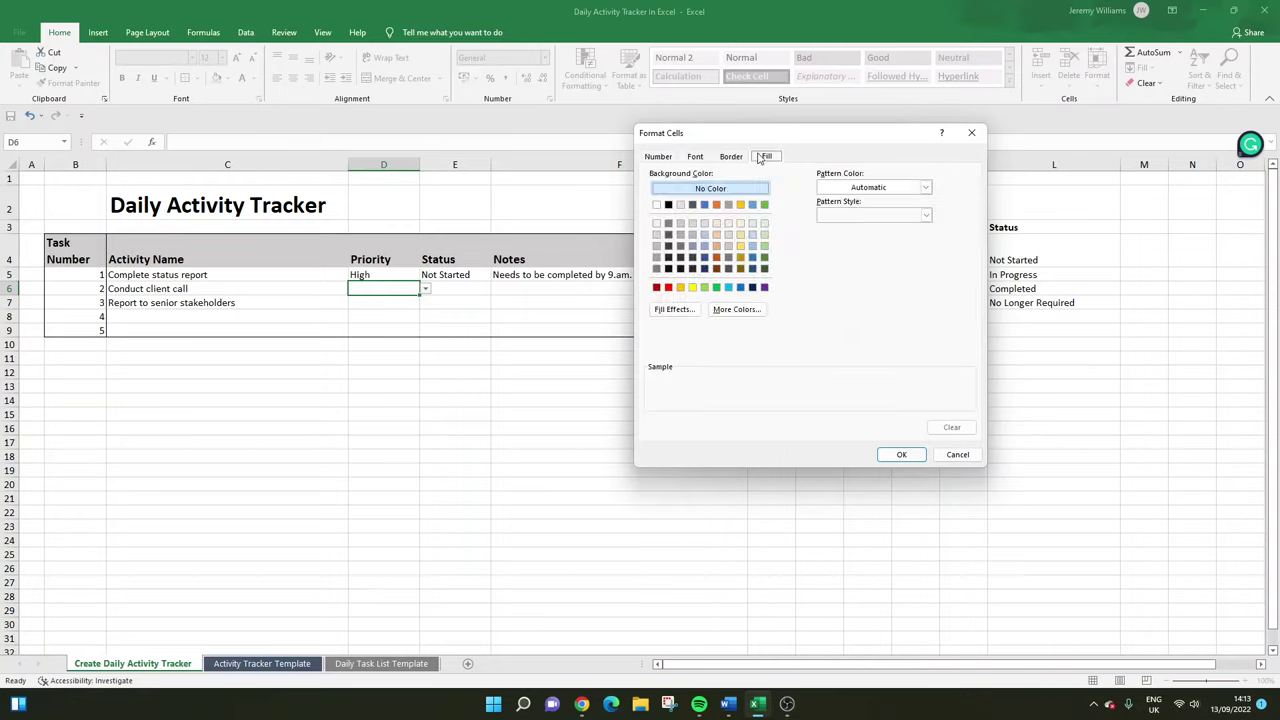
{"action": "left_click", "coordinate": [669, 288]}
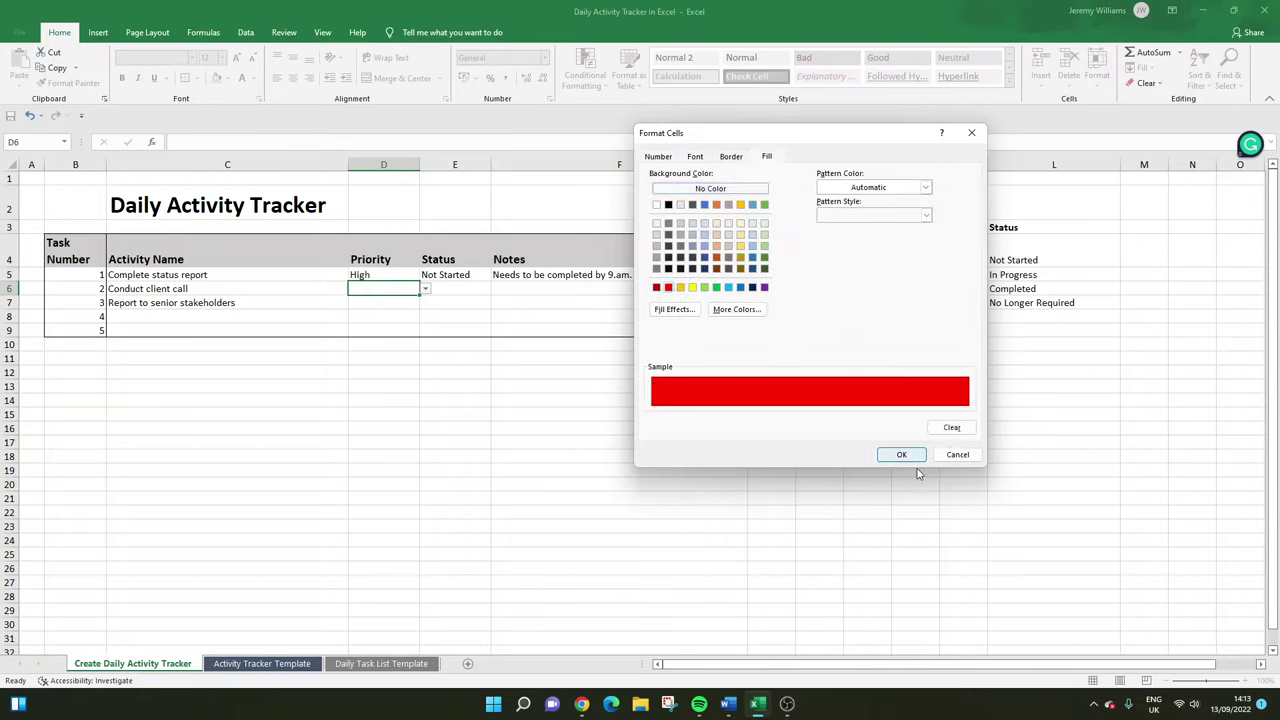
{"action": "left_click", "coordinate": [901, 455]}
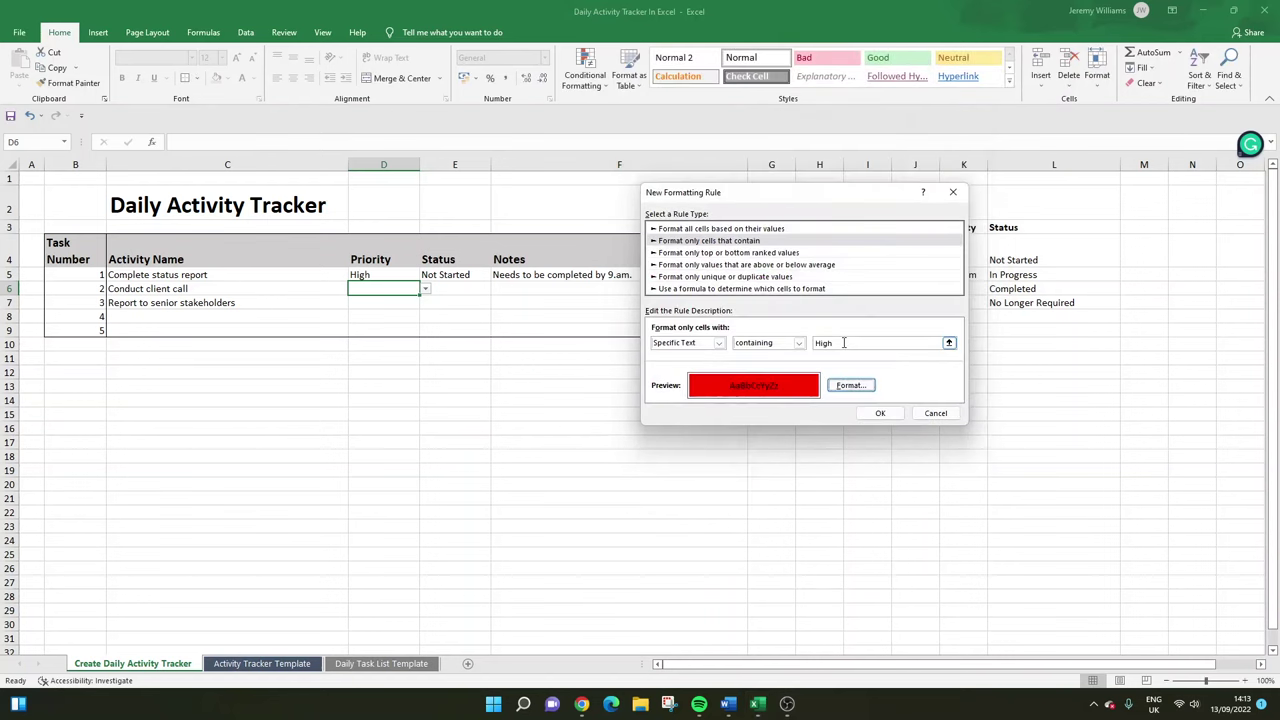
Save the red High rule and extend its Applies to range to the entire sheet ($1:$1048576).
{"action": "left_click", "coordinate": [880, 413]}
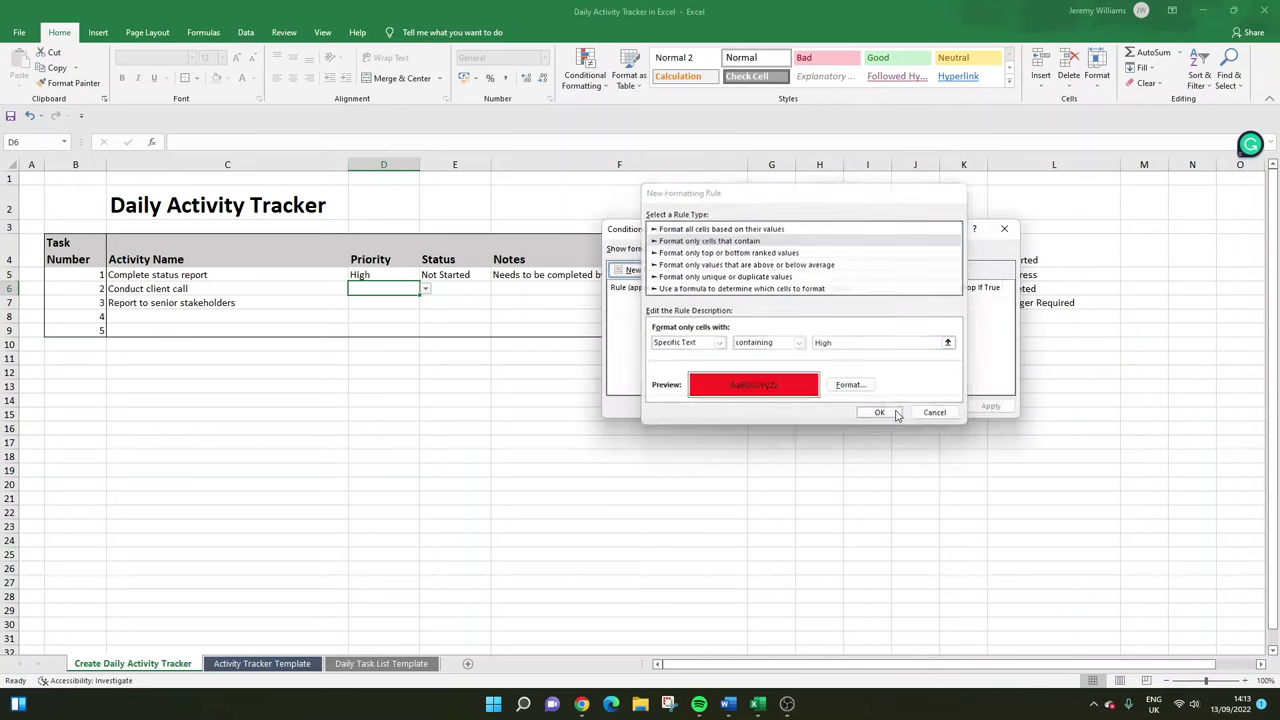
{"action": "left_click", "coordinate": [988, 406]}
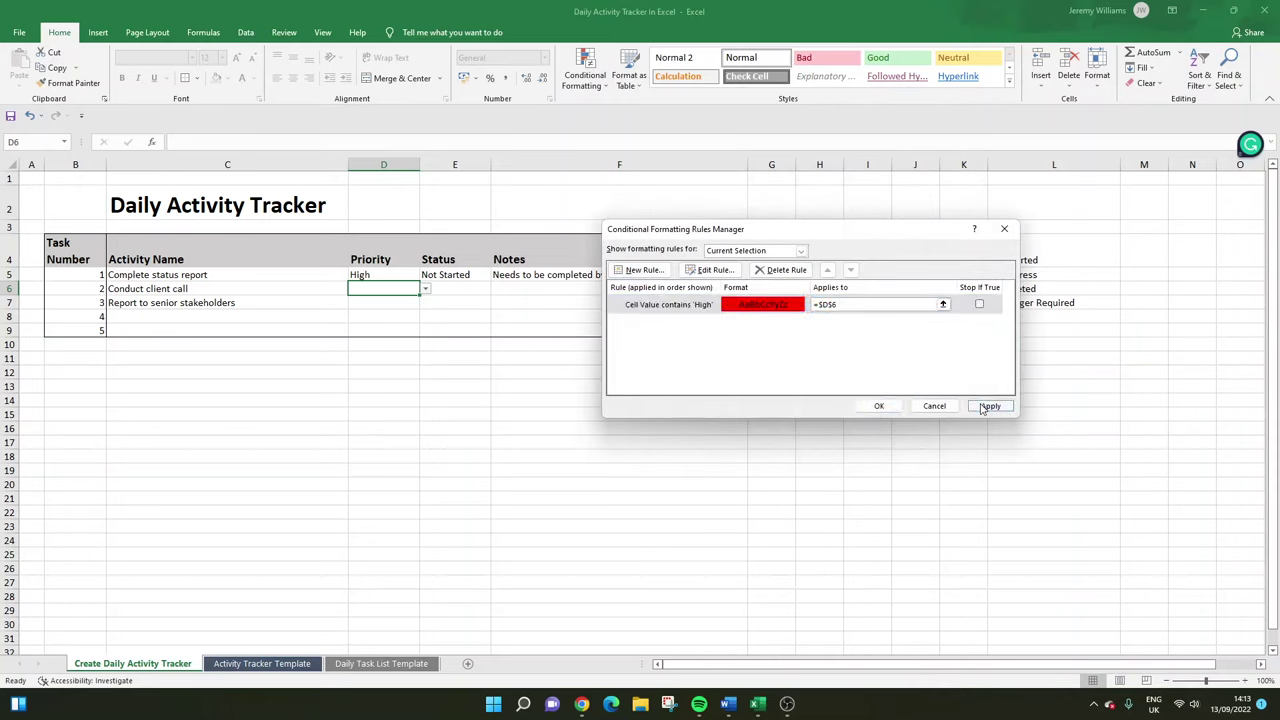
{"action": "left_click", "coordinate": [855, 303]}
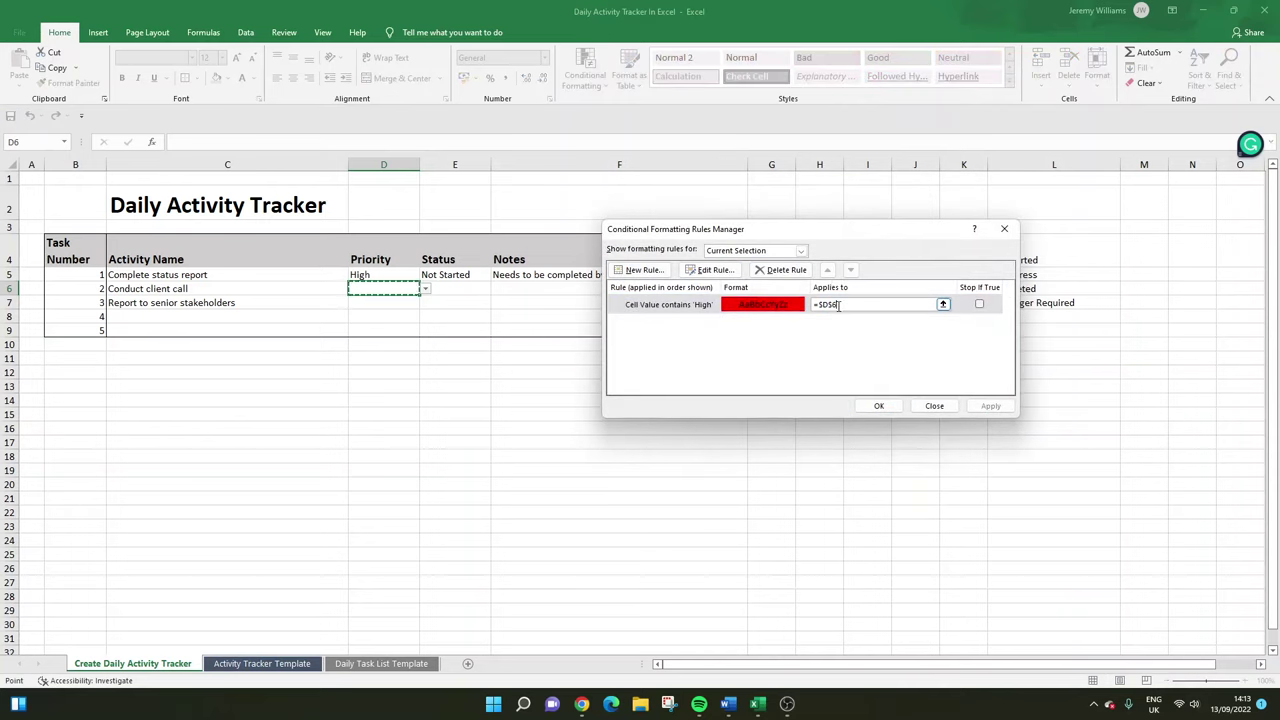
{"action": "left_click", "coordinate": [942, 304]}
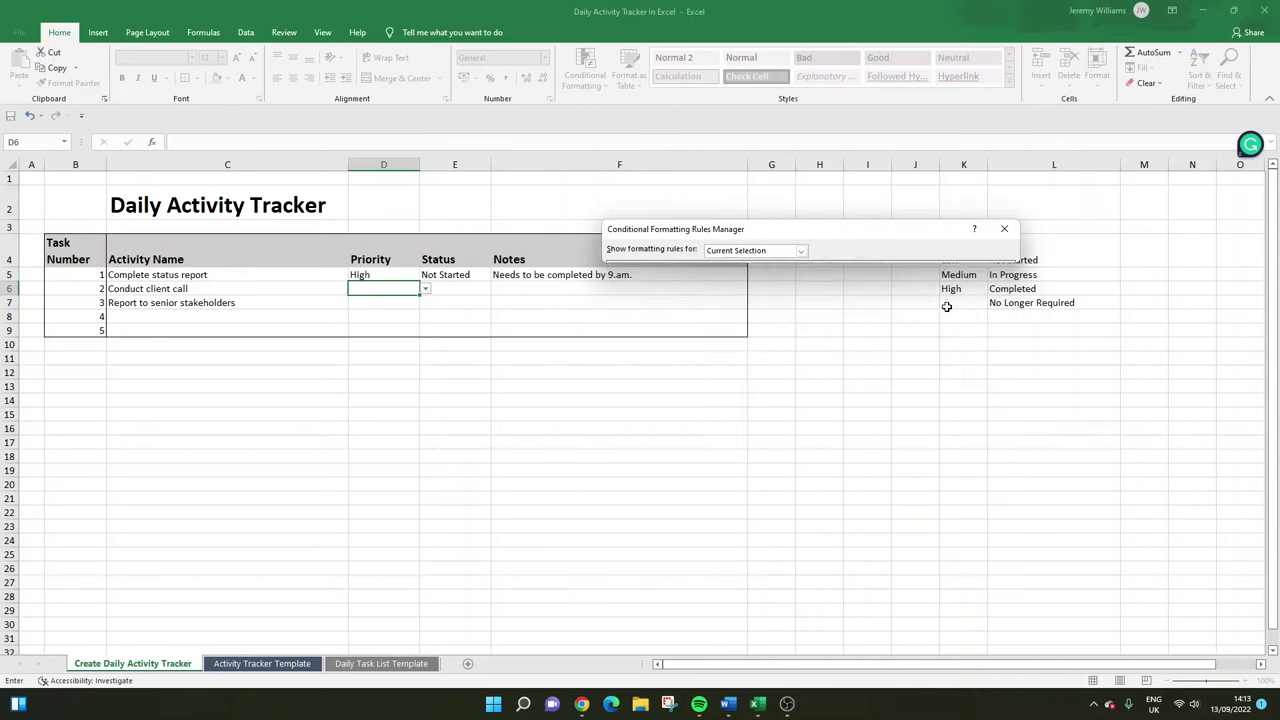
{"action": "left_click", "coordinate": [10, 161]}
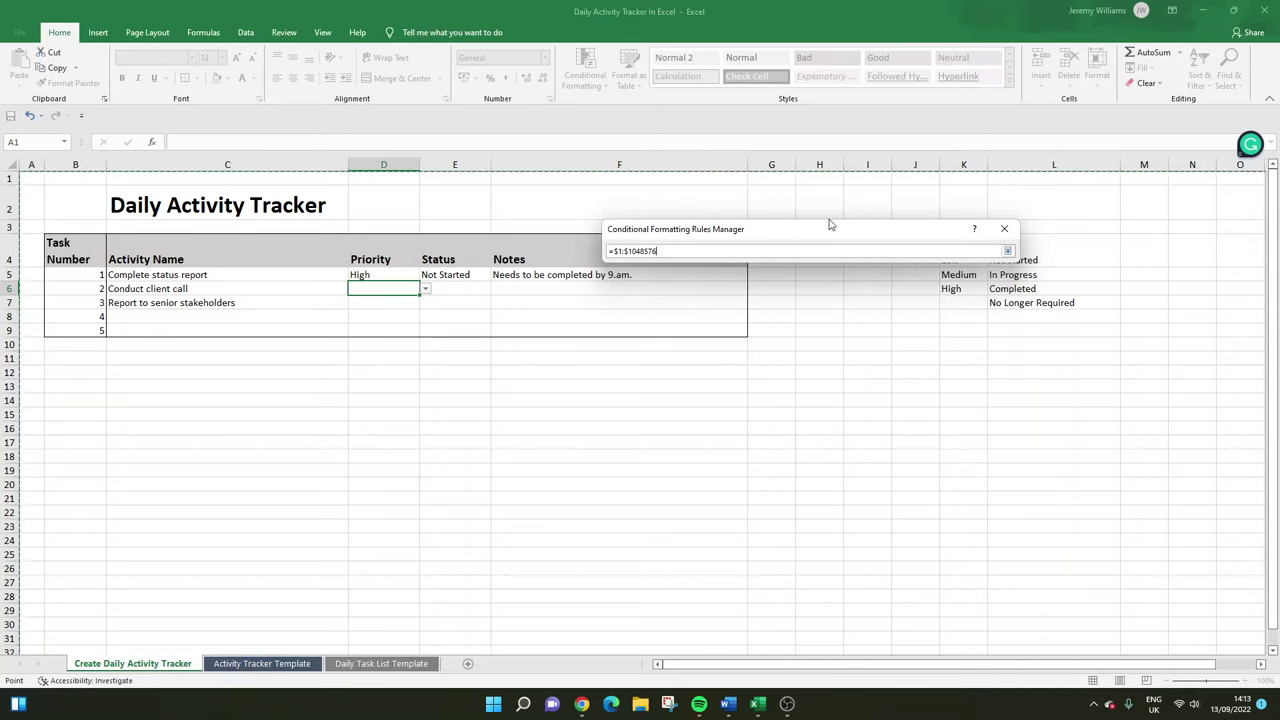
{"action": "left_click", "coordinate": [1008, 251]}
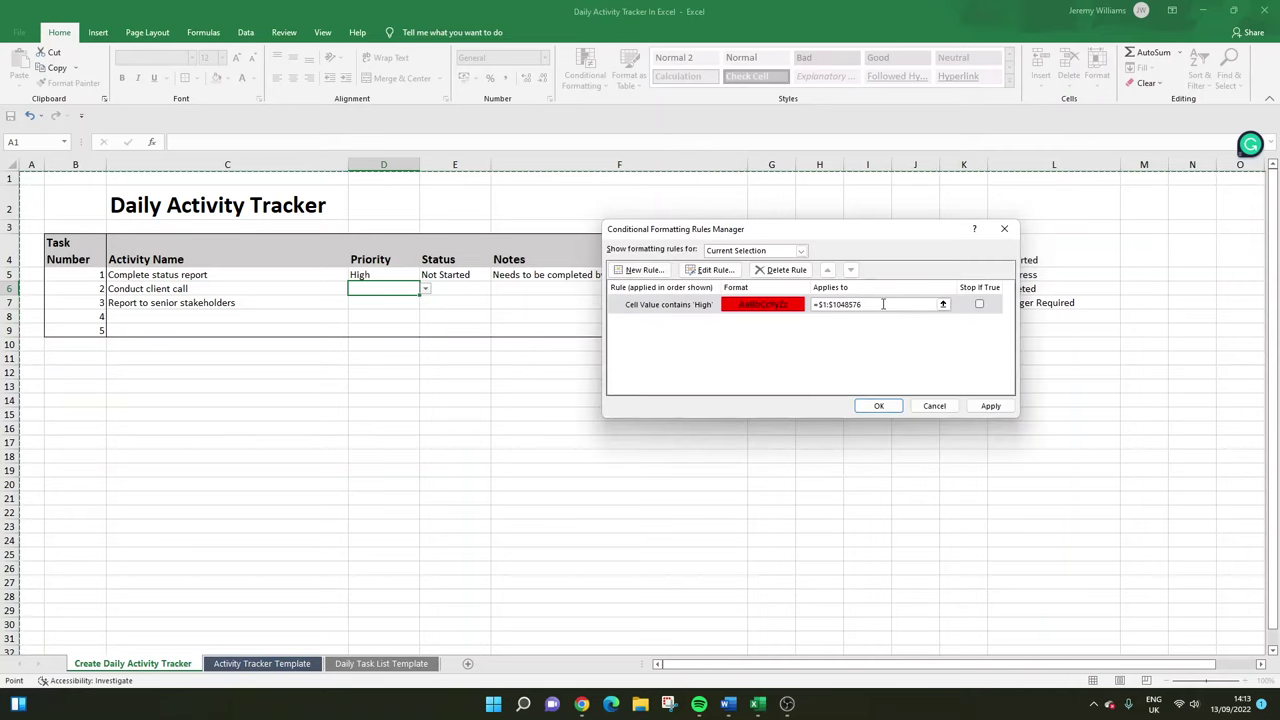
{"action": "left_click", "coordinate": [815, 304]}
{"action": "key", "text": "BackSpace"}
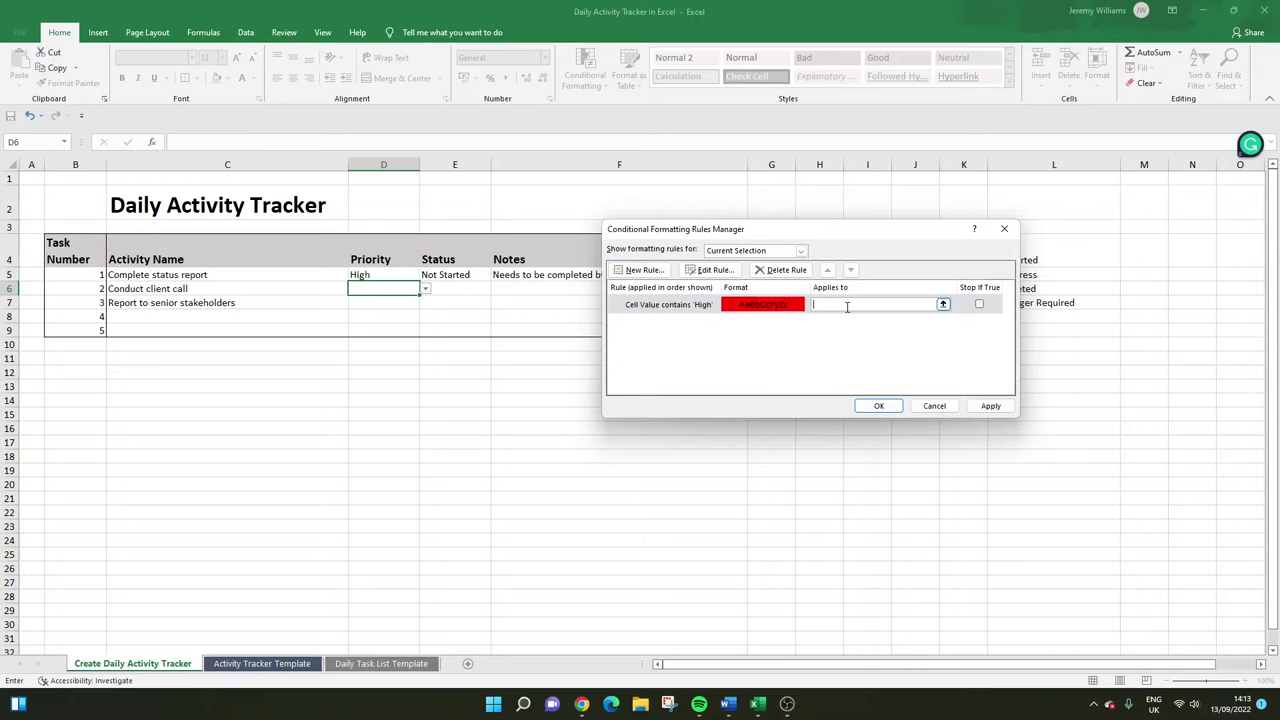
{"action": "left_click", "coordinate": [13, 163]}
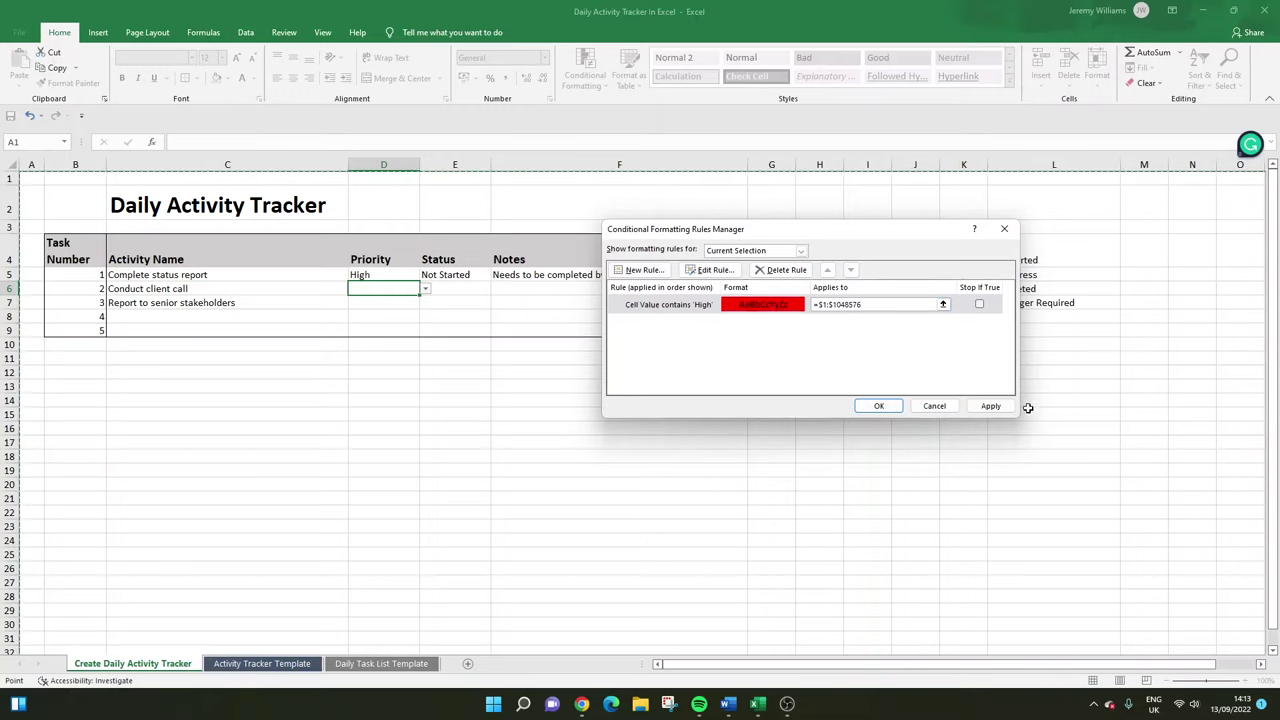
{"action": "left_click", "coordinate": [990, 406]}
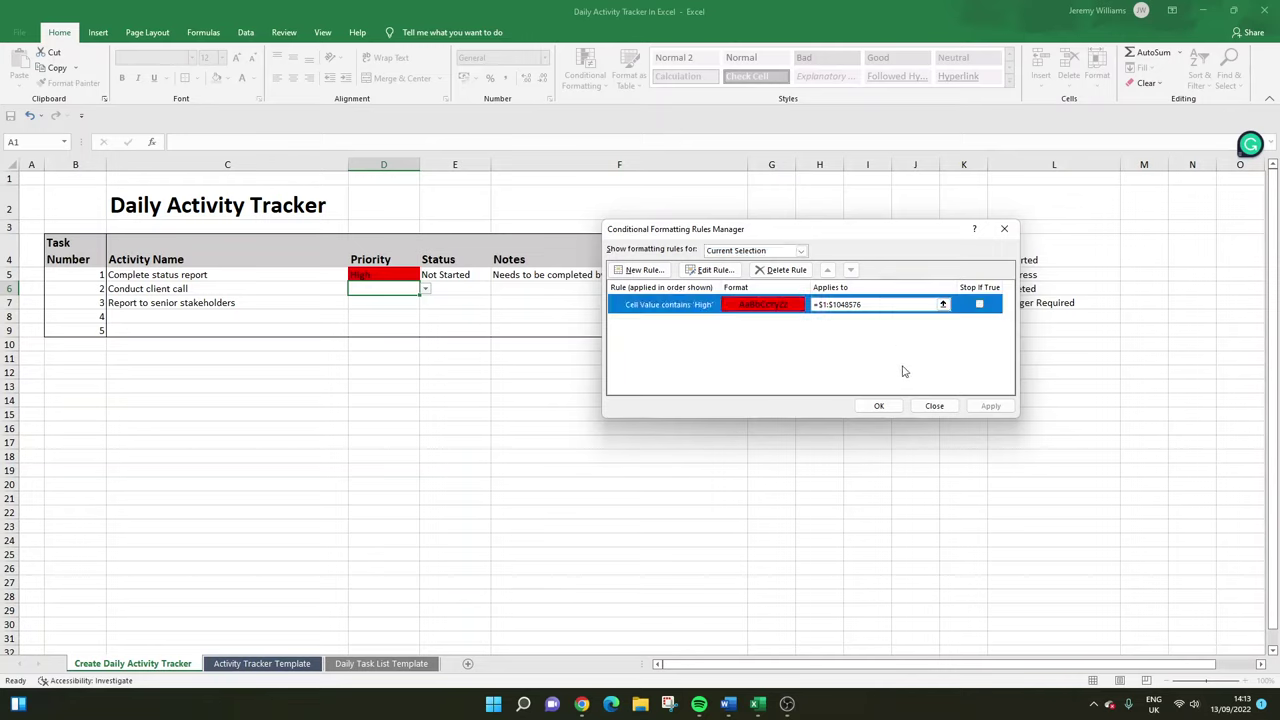
{"action": "left_click", "coordinate": [887, 302]}
Remove the red background fill from the High rule's format.
{"action": "left_click", "coordinate": [714, 271]}
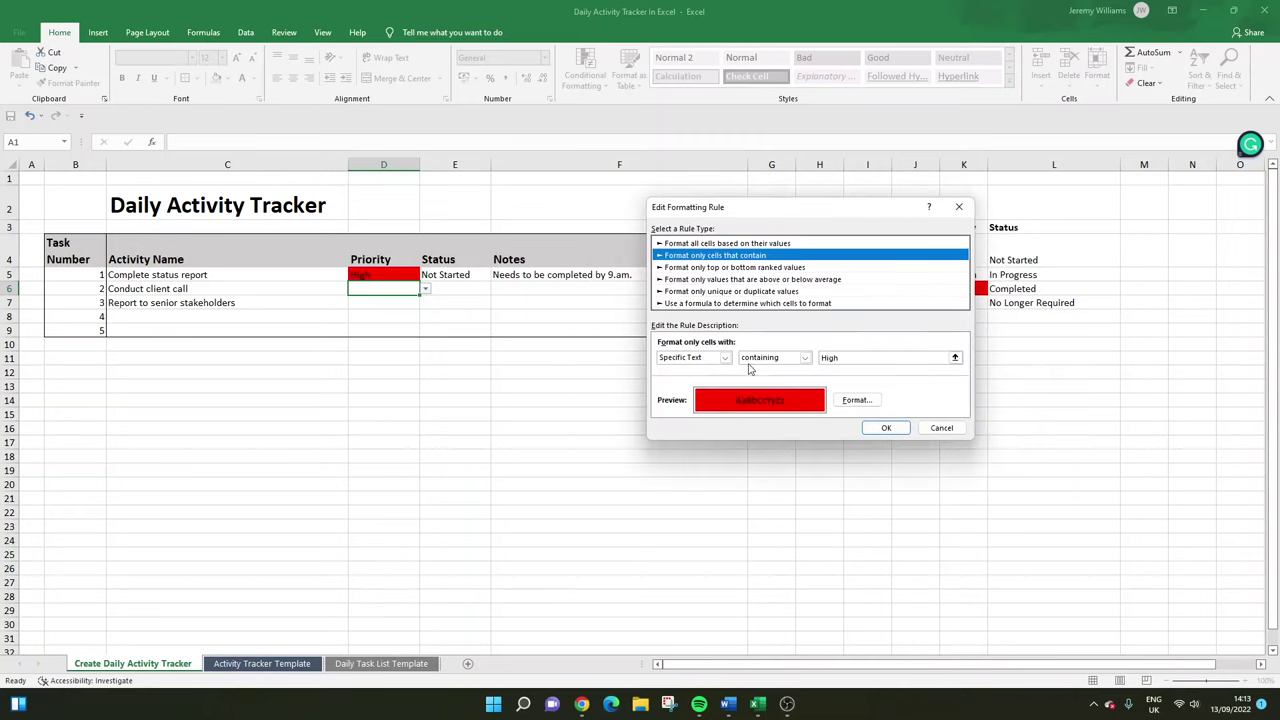
{"action": "left_click", "coordinate": [848, 403]}
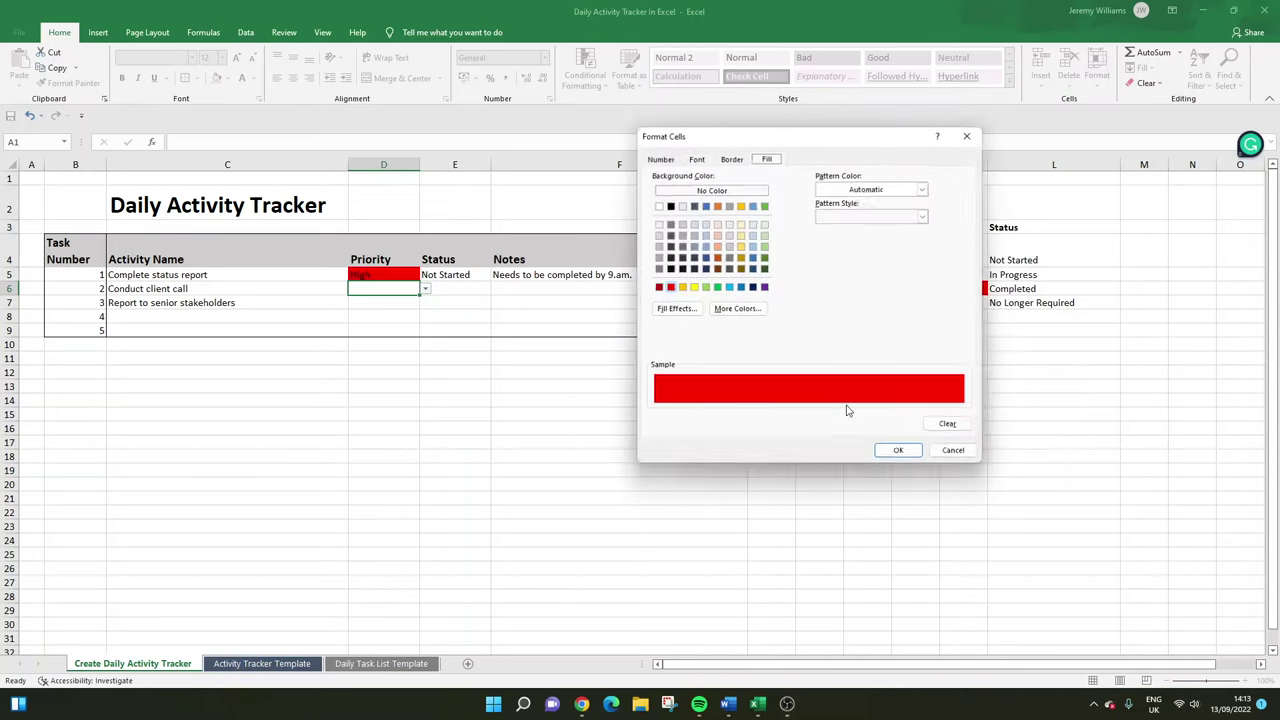
{"action": "left_click", "coordinate": [694, 157]}
{"action": "left_click", "coordinate": [765, 157]}
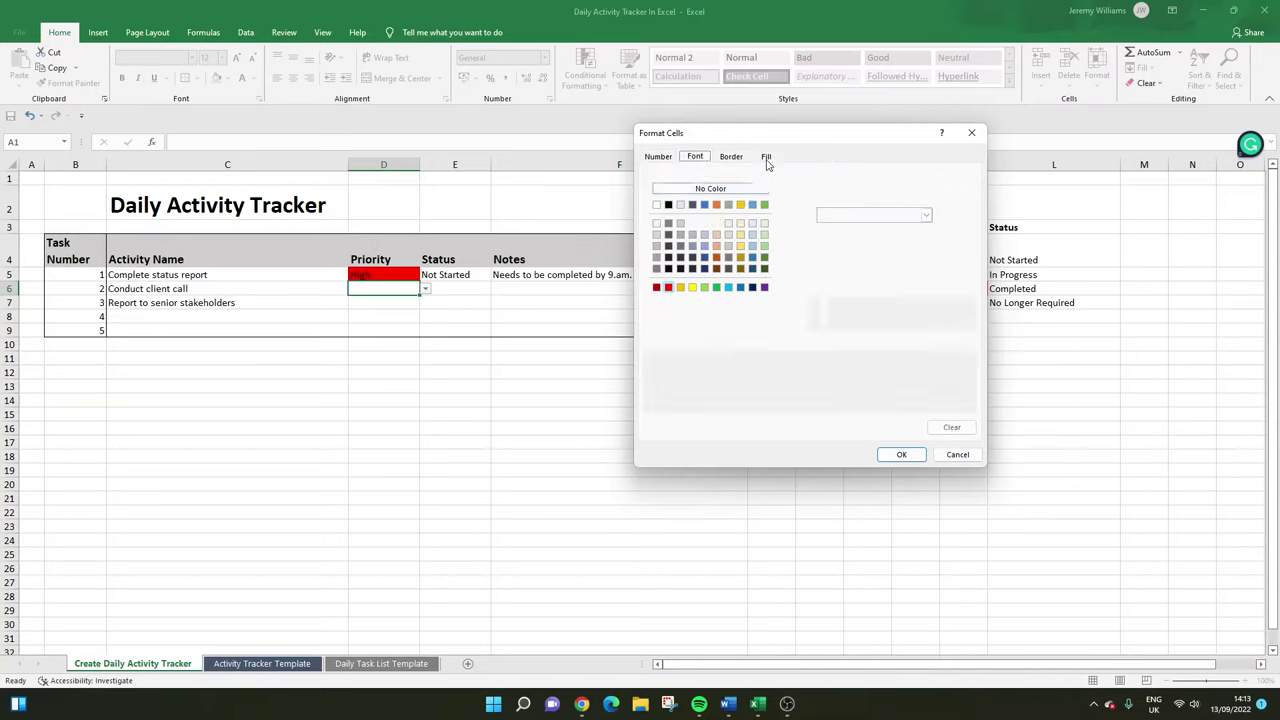
{"action": "left_click", "coordinate": [711, 190]}
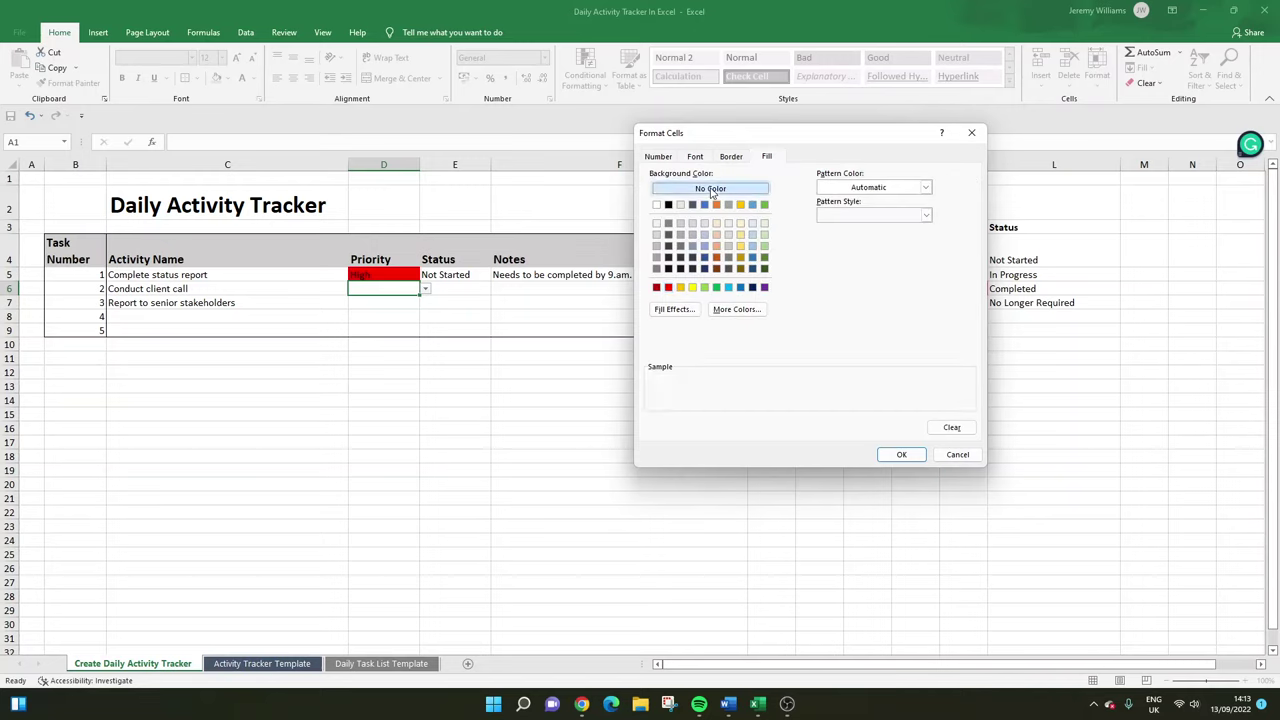
Make the High rule's font colour red, then save and apply the rule.
{"action": "left_click", "coordinate": [697, 157]}
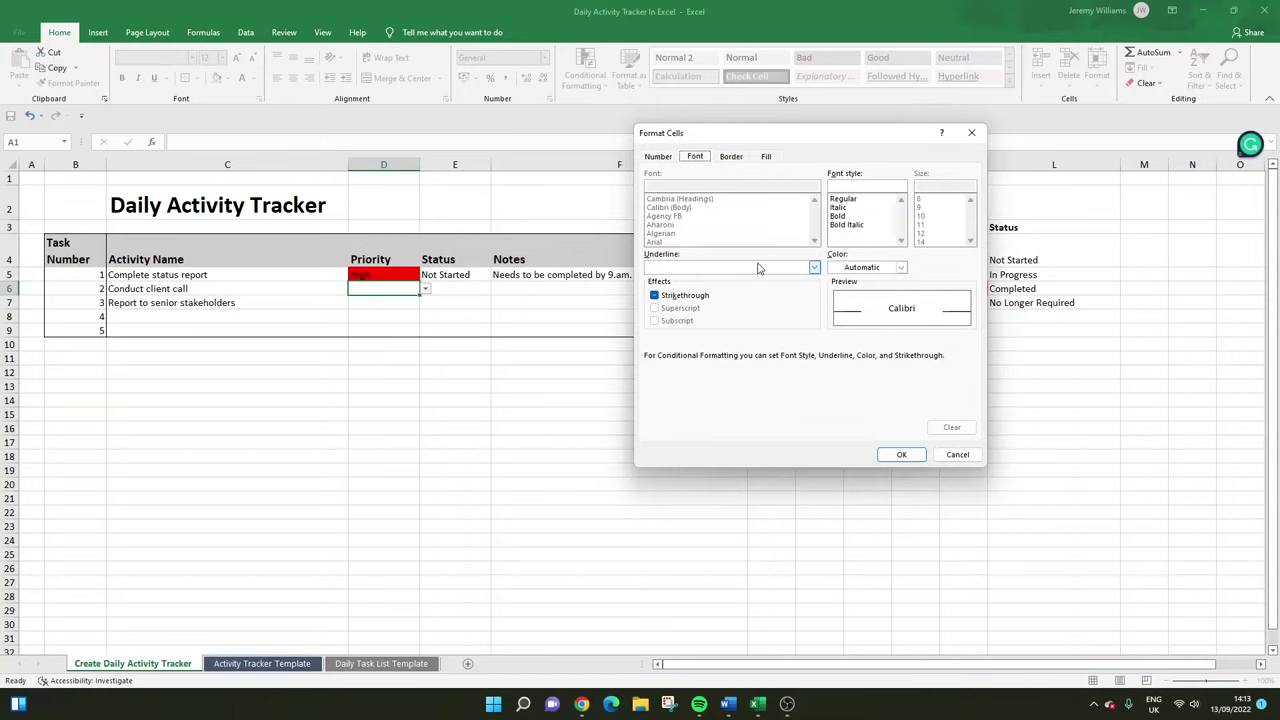
{"action": "left_click", "coordinate": [764, 158]}
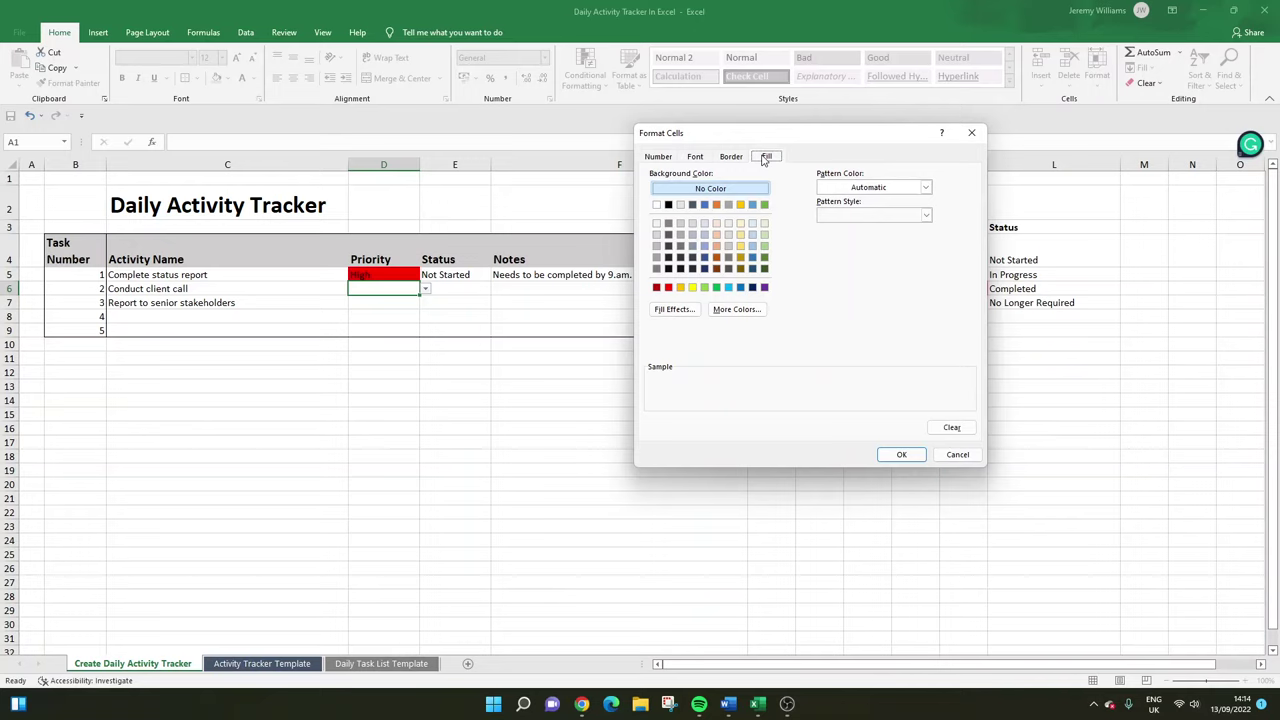
{"action": "left_click", "coordinate": [700, 158]}
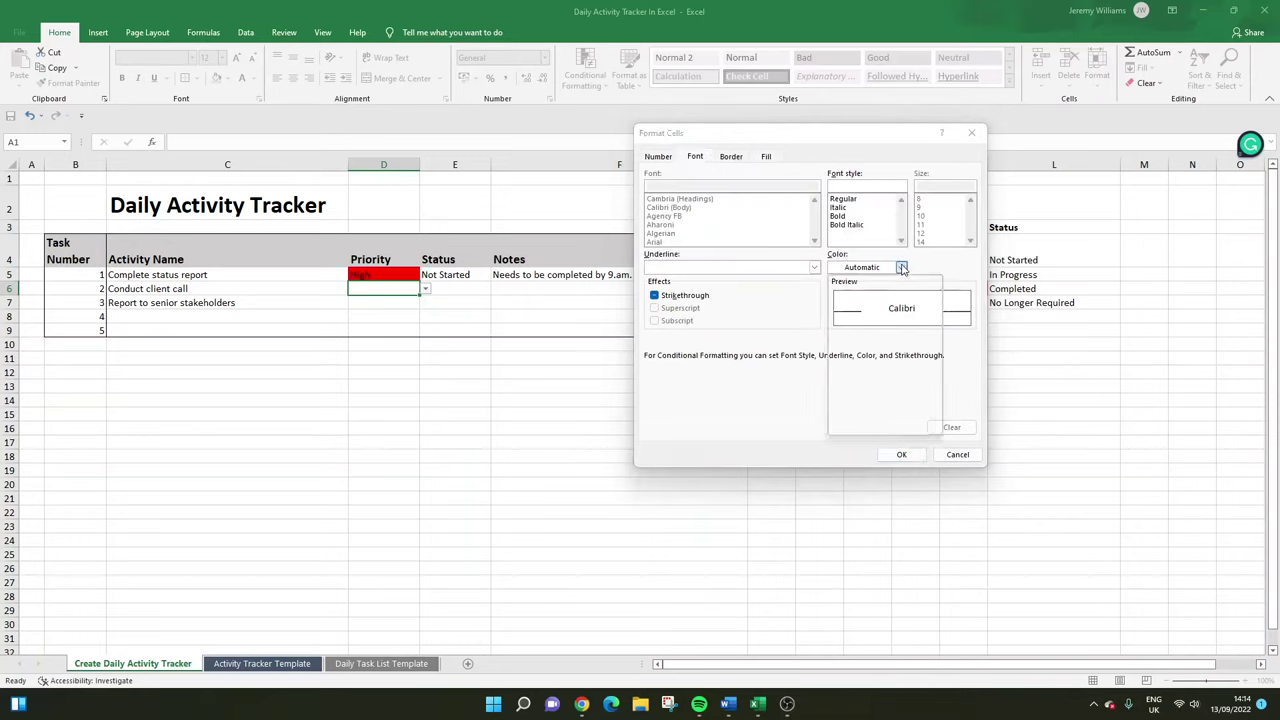
{"action": "left_click", "coordinate": [901, 267]}
{"action": "left_click", "coordinate": [846, 387]}
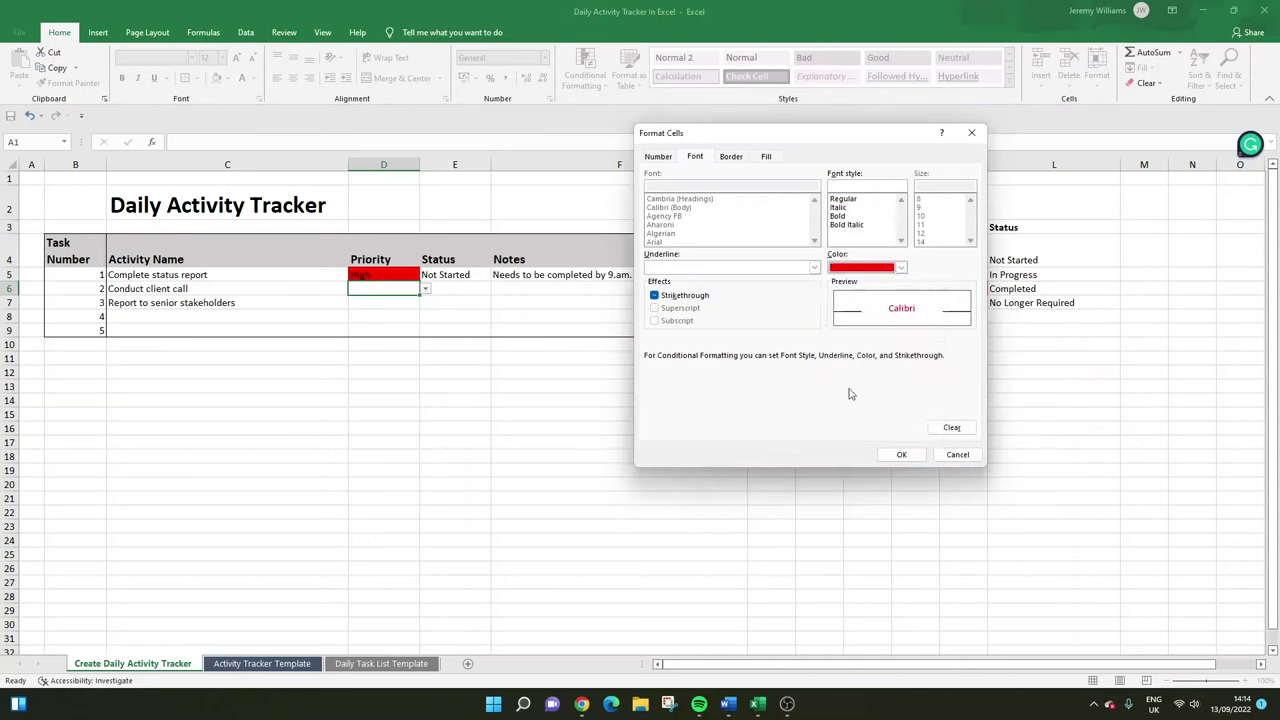
{"action": "left_click", "coordinate": [901, 454]}
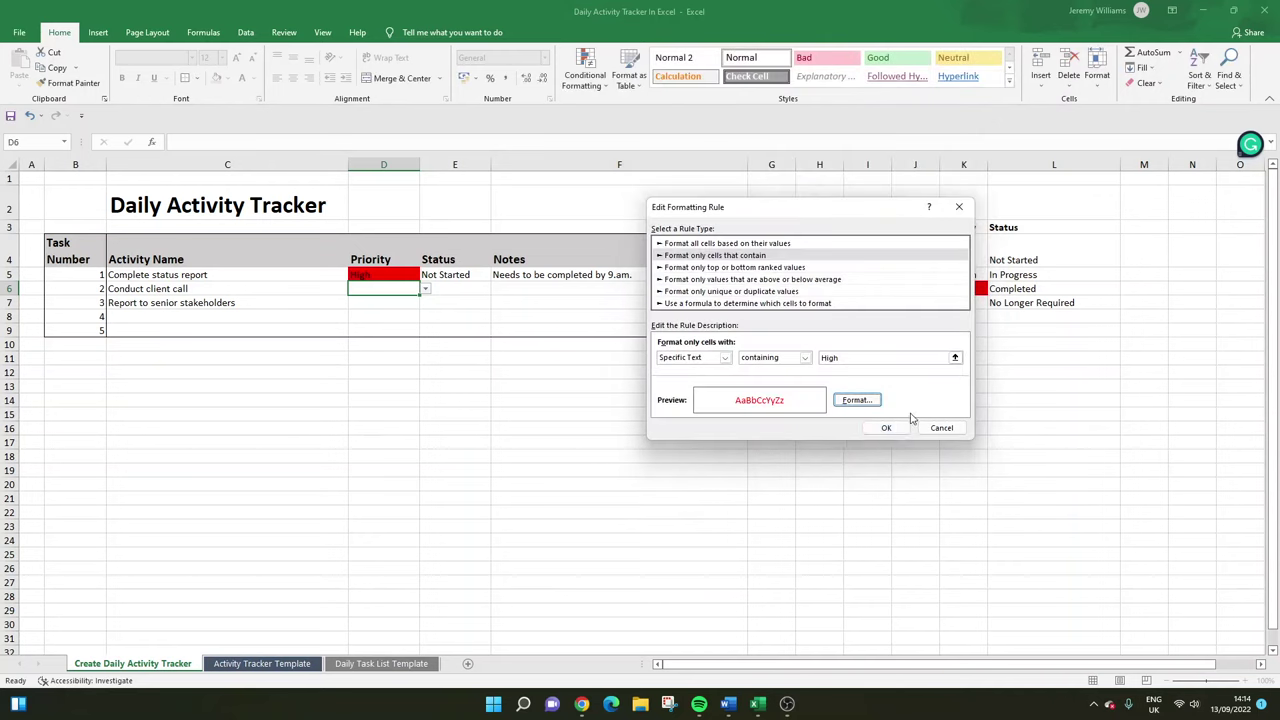
{"action": "left_click", "coordinate": [886, 428]}
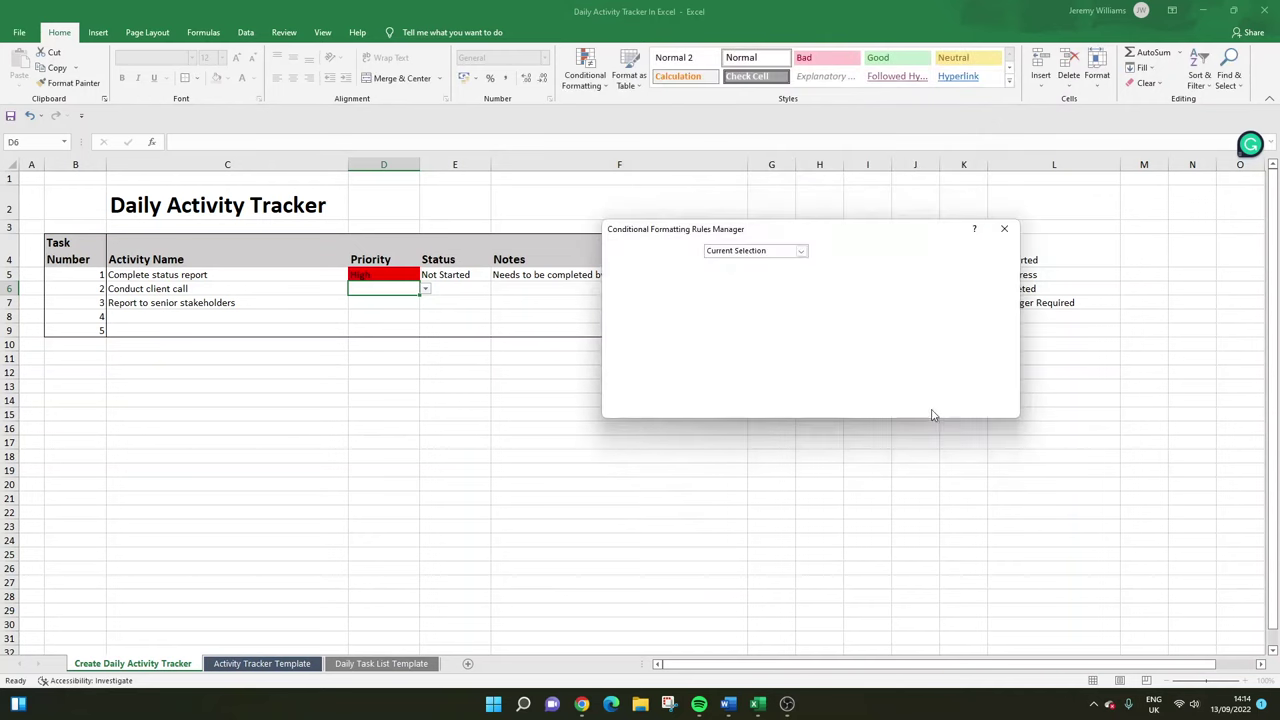
{"action": "left_click", "coordinate": [986, 405]}
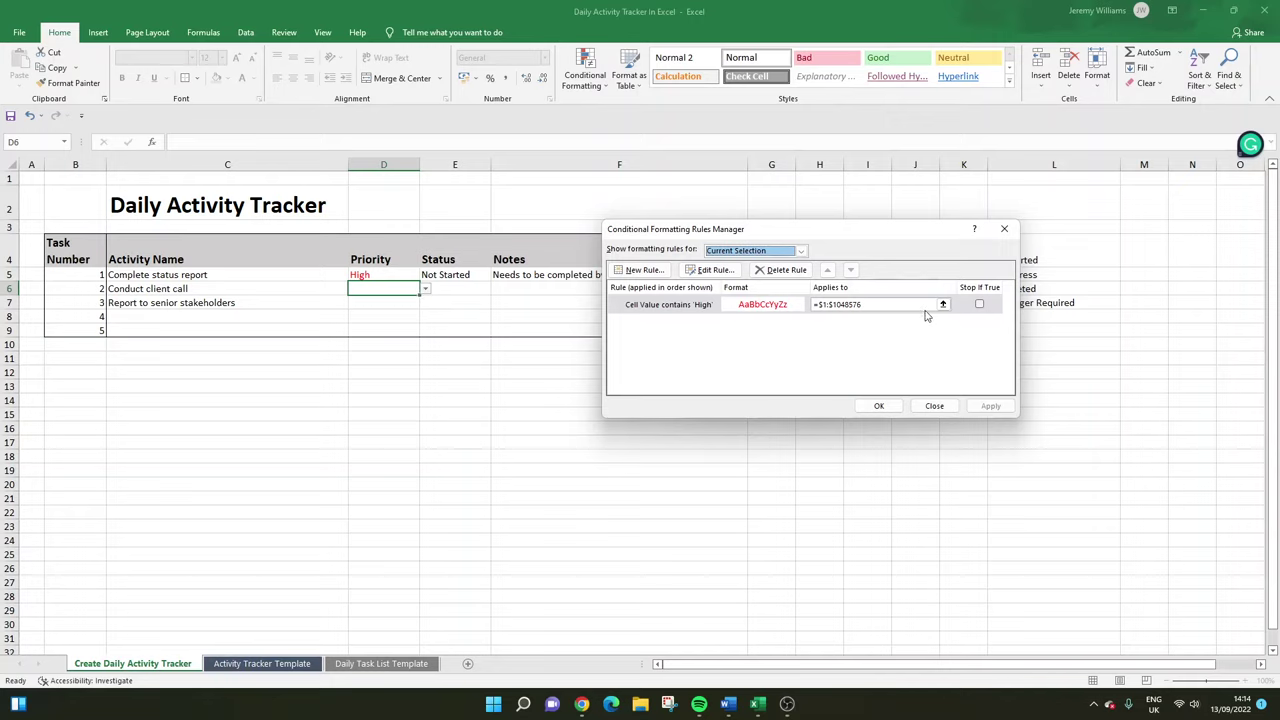
{"action": "left_click", "coordinate": [645, 270]}
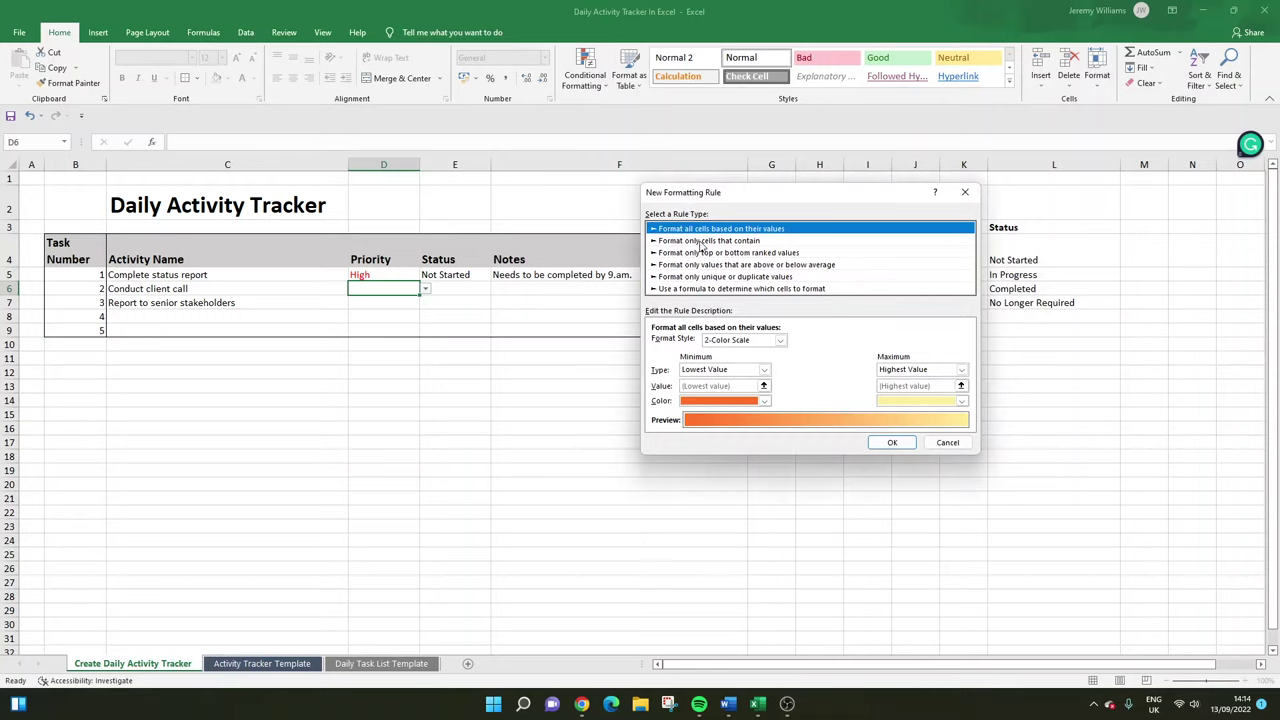
Create a new rule formatting cells with specific text containing 'Completed'.
{"action": "left_click", "coordinate": [702, 241]}
{"action": "left_click", "coordinate": [719, 343]}
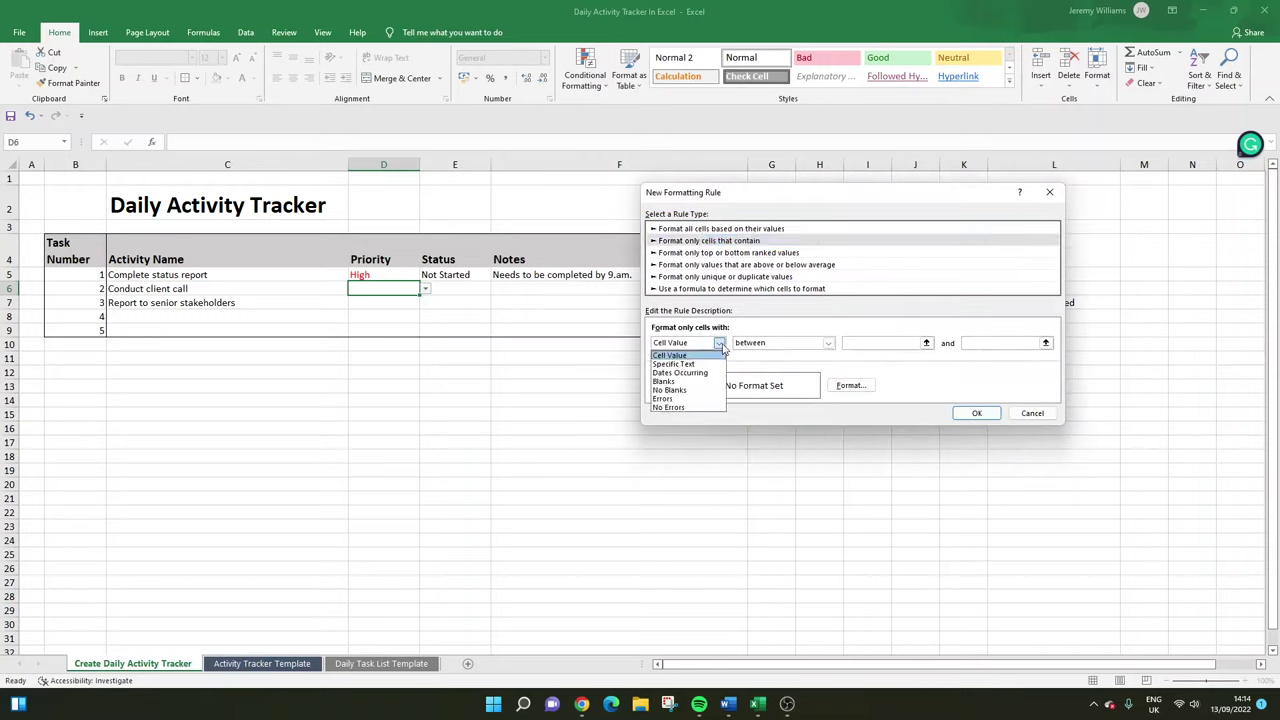
{"action": "left_click", "coordinate": [690, 364]}
{"action": "left_click", "coordinate": [790, 343]}
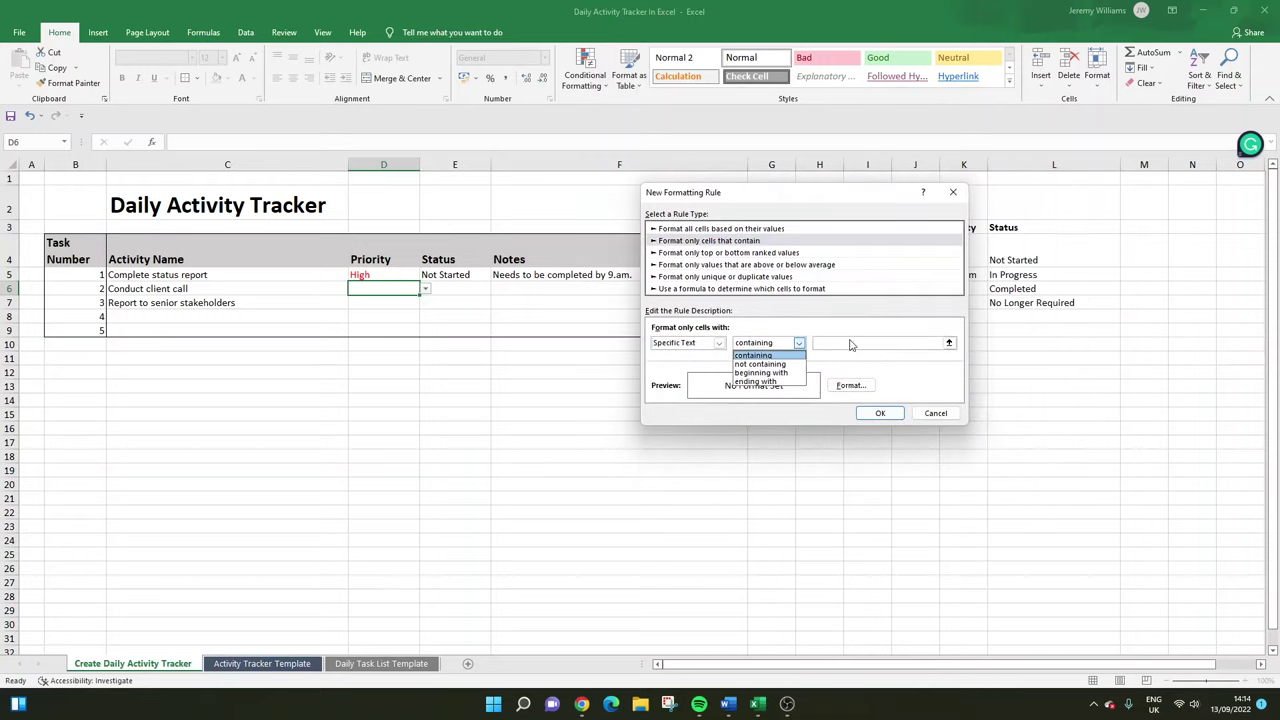
{"action": "left_click", "coordinate": [760, 354]}
{"action": "left_click", "coordinate": [844, 342]}
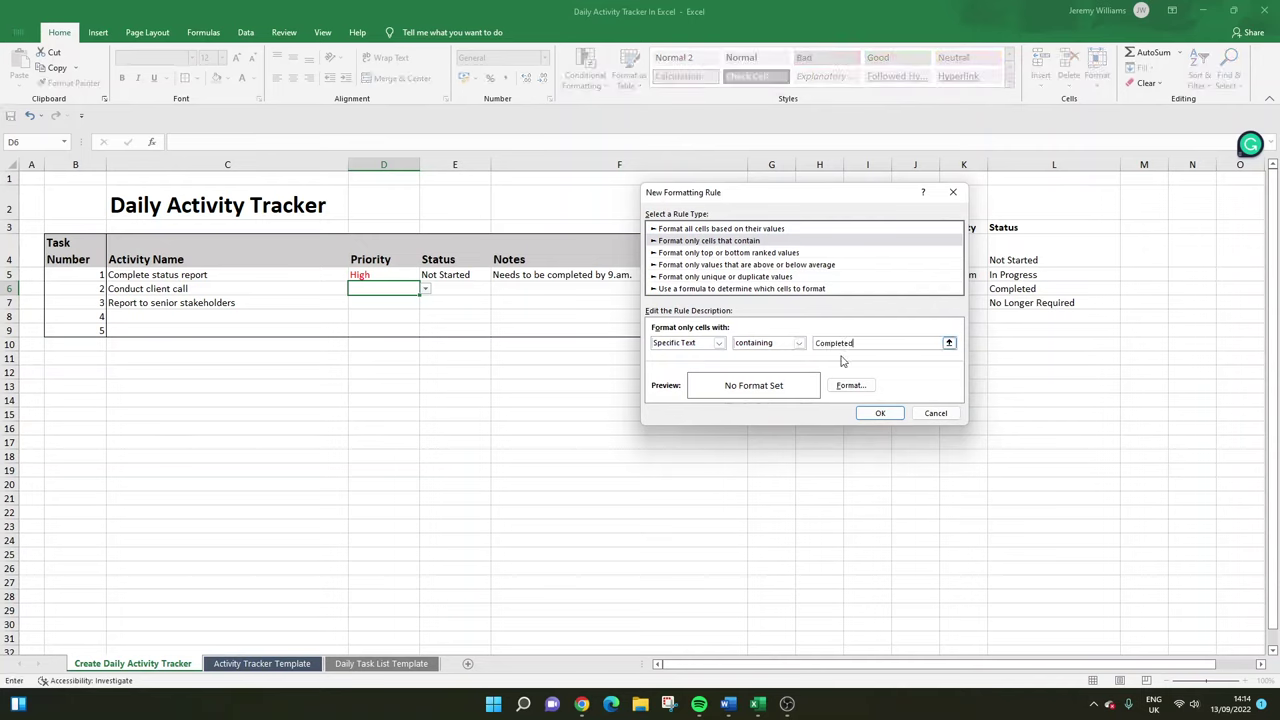
Give the Completed rule a light green fill and save it.
{"action": "left_click", "coordinate": [838, 388]}
{"action": "left_click", "coordinate": [786, 297]}
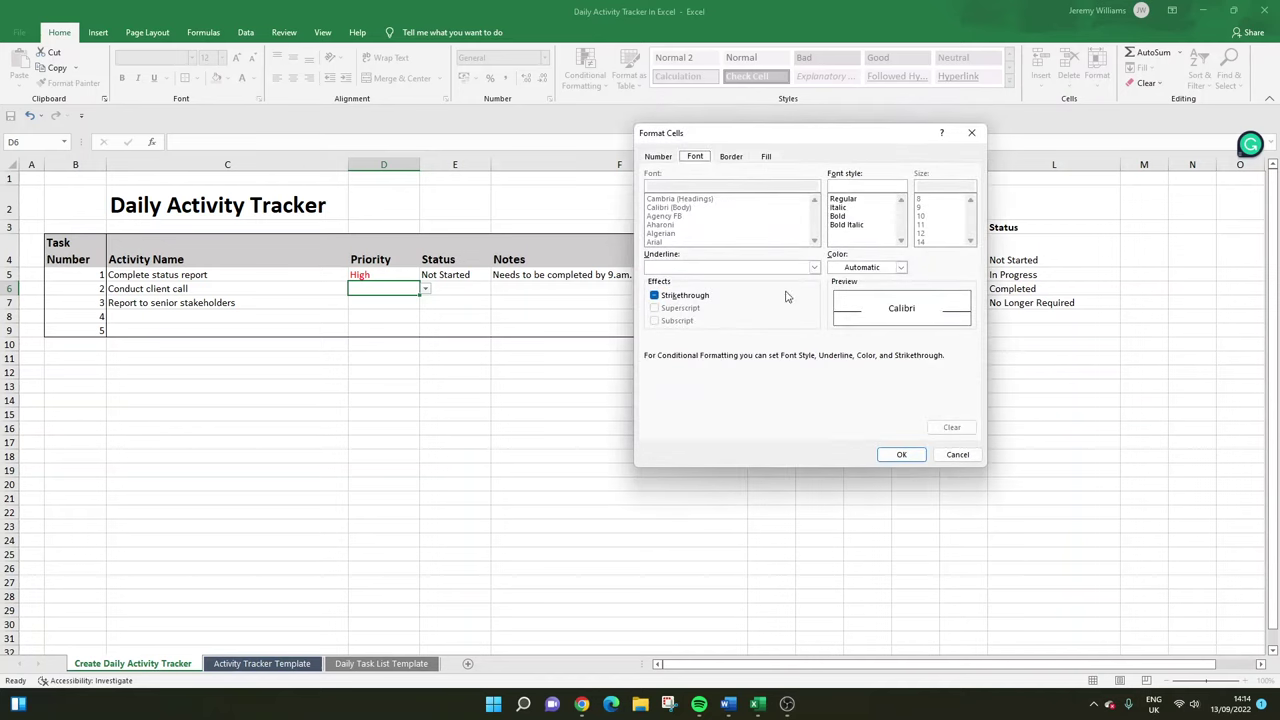
{"action": "left_click", "coordinate": [766, 157]}
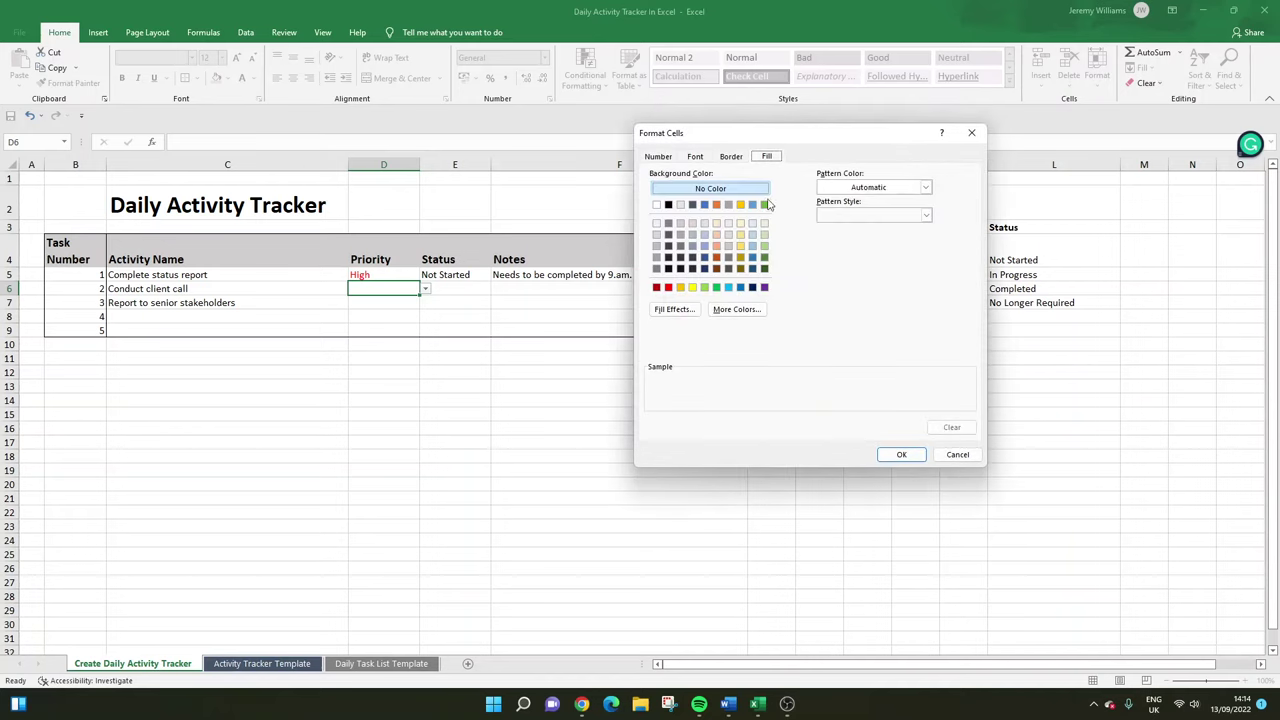
{"action": "left_click", "coordinate": [704, 288]}
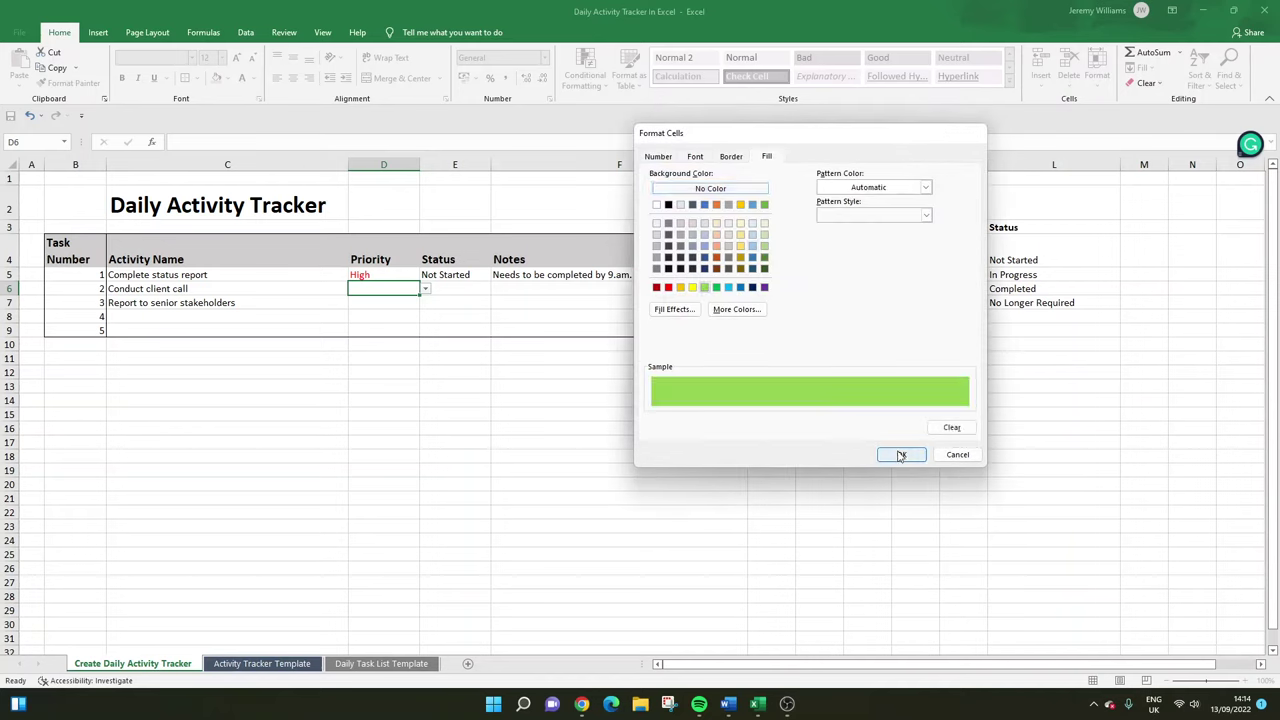
{"action": "left_click", "coordinate": [900, 454]}
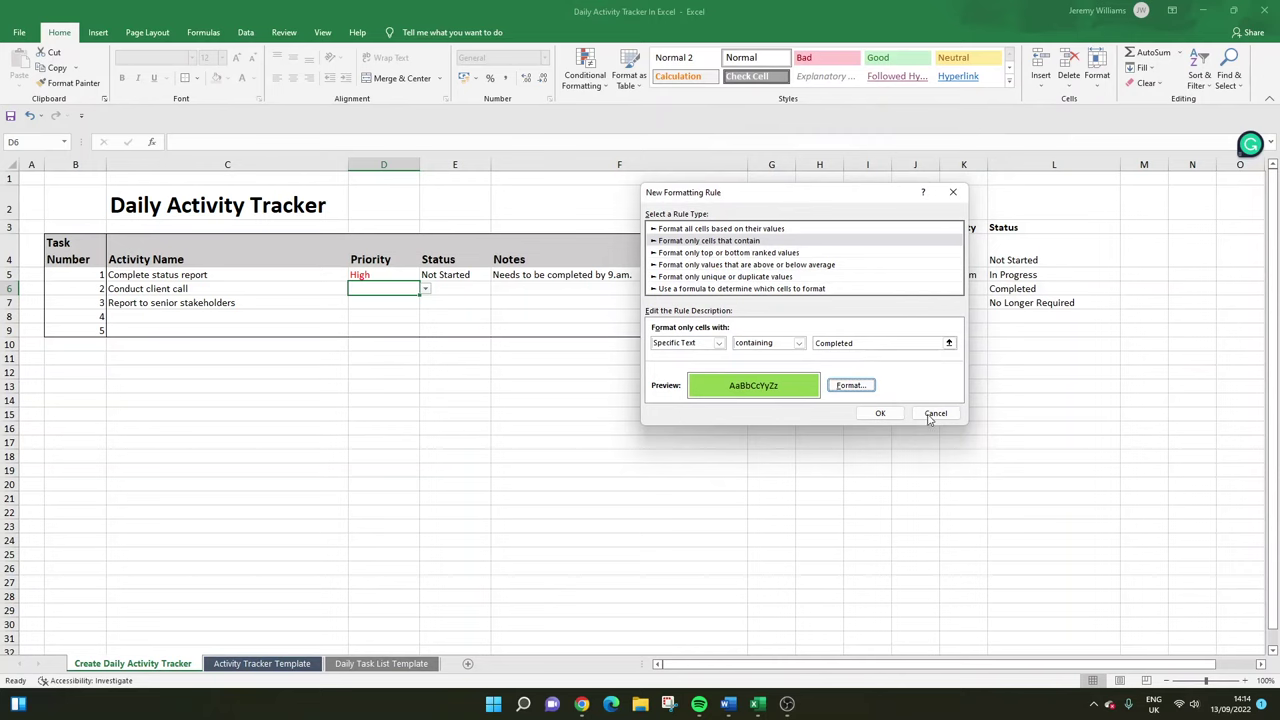
{"action": "left_click", "coordinate": [880, 414]}
Change the Completed rule's range from D6 to the entire sheet and apply it.
{"action": "left_click", "coordinate": [877, 323]}
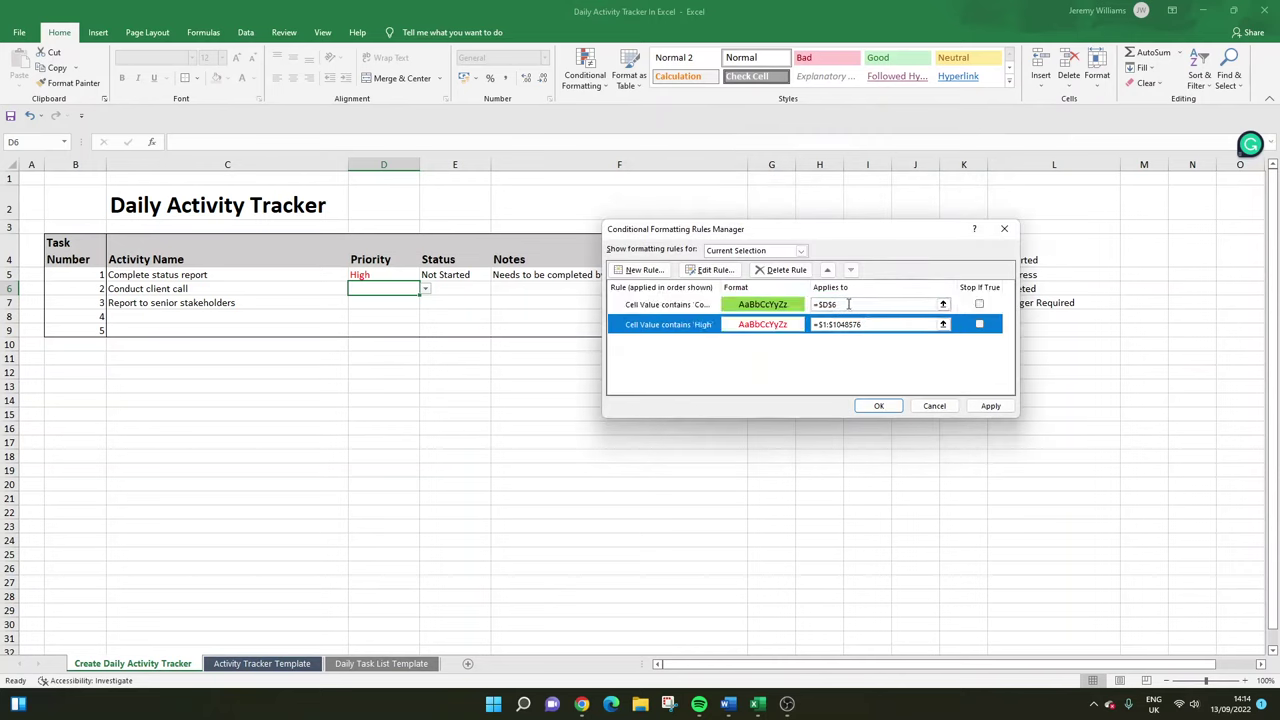
{"action": "left_click", "coordinate": [857, 304]}
{"action": "left_click_drag", "start_coordinate": [857, 304], "coordinate": [815, 305]}
{"action": "key", "text": "BackSpace"}
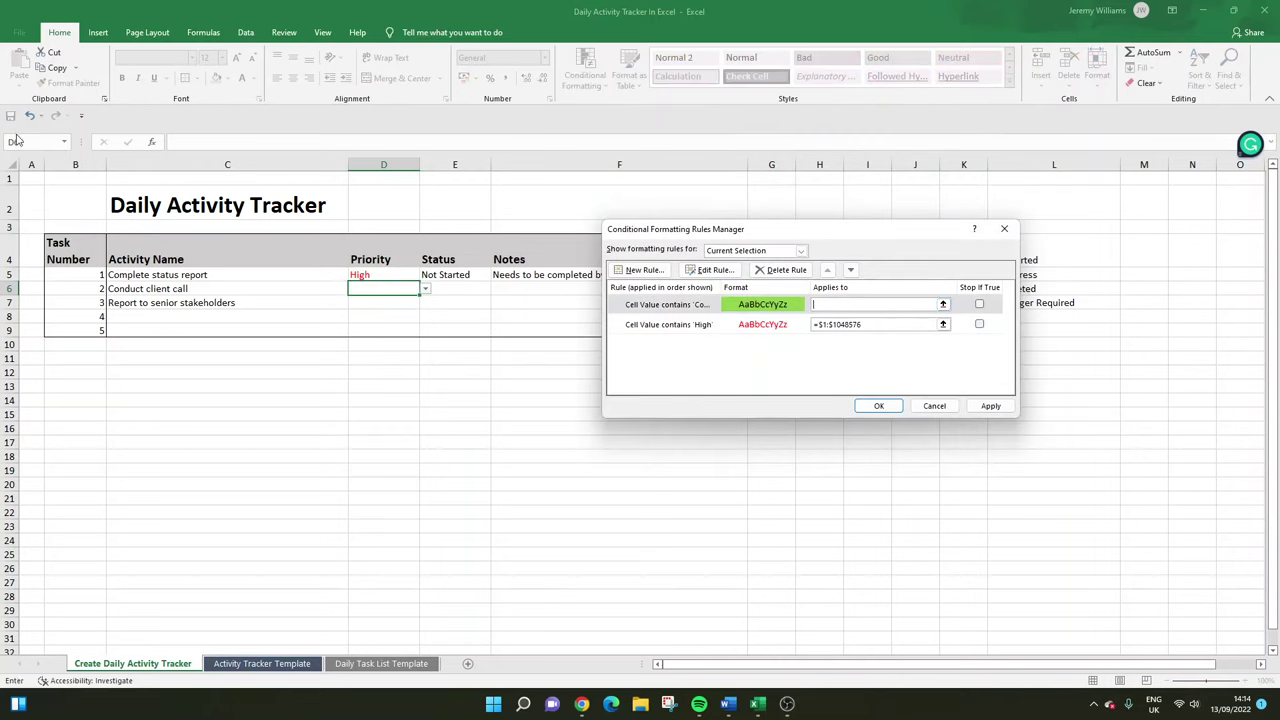
{"action": "left_click", "coordinate": [15, 163]}
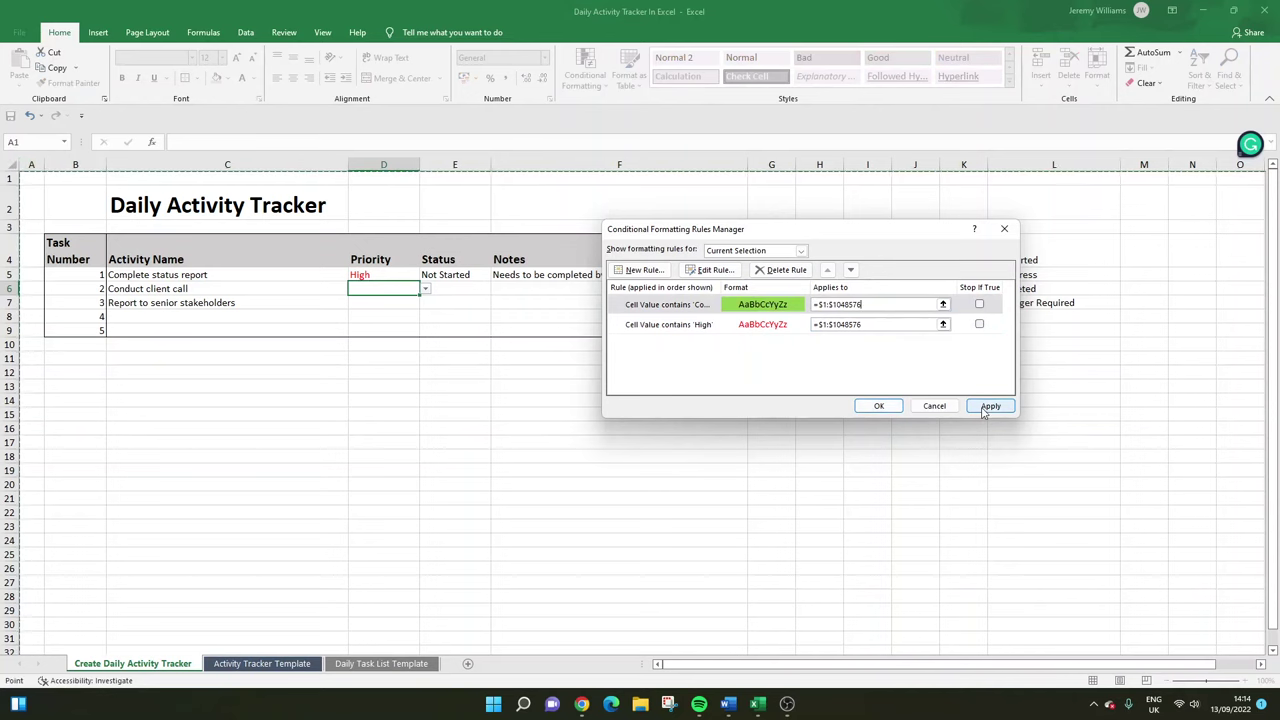
{"action": "left_click", "coordinate": [990, 406]}
{"action": "left_click", "coordinate": [878, 407]}
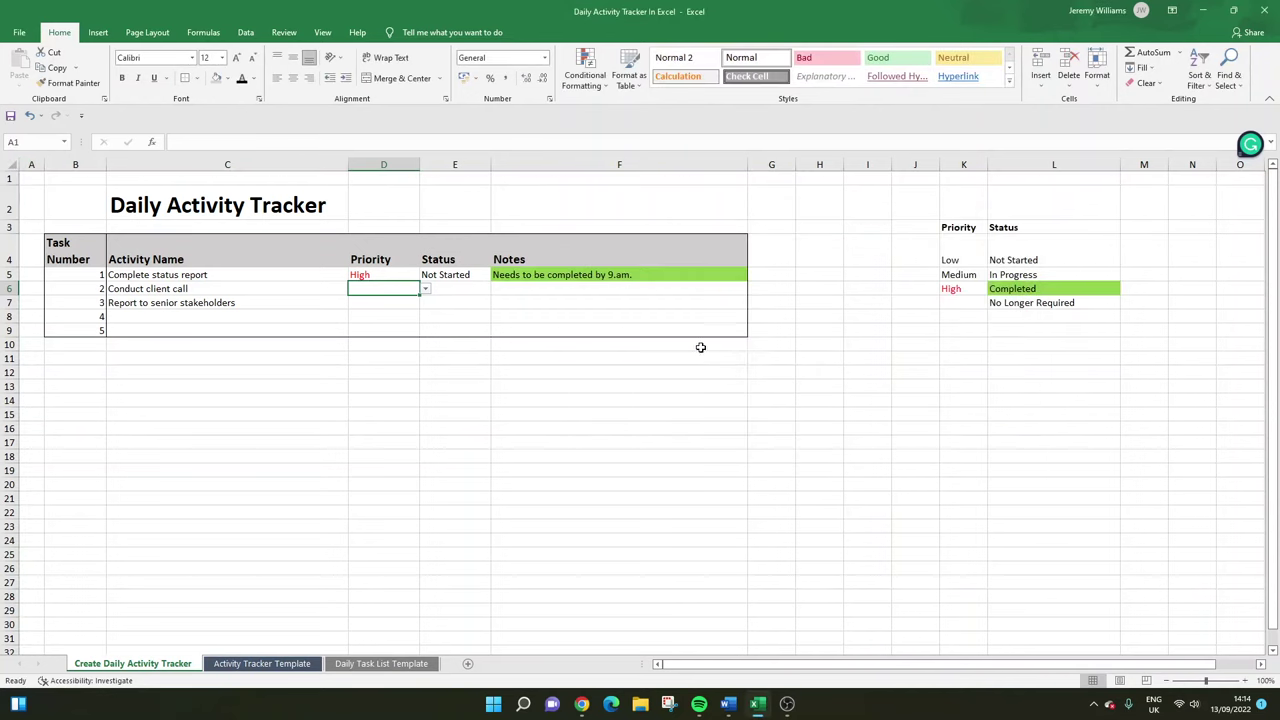
Correct the F5 note to read 'Needs to be finalized by 9.am.'.
{"action": "left_click", "coordinate": [584, 280]}
{"action": "double_click", "coordinate": [572, 277]}
{"action": "double_click", "coordinate": [570, 274]}
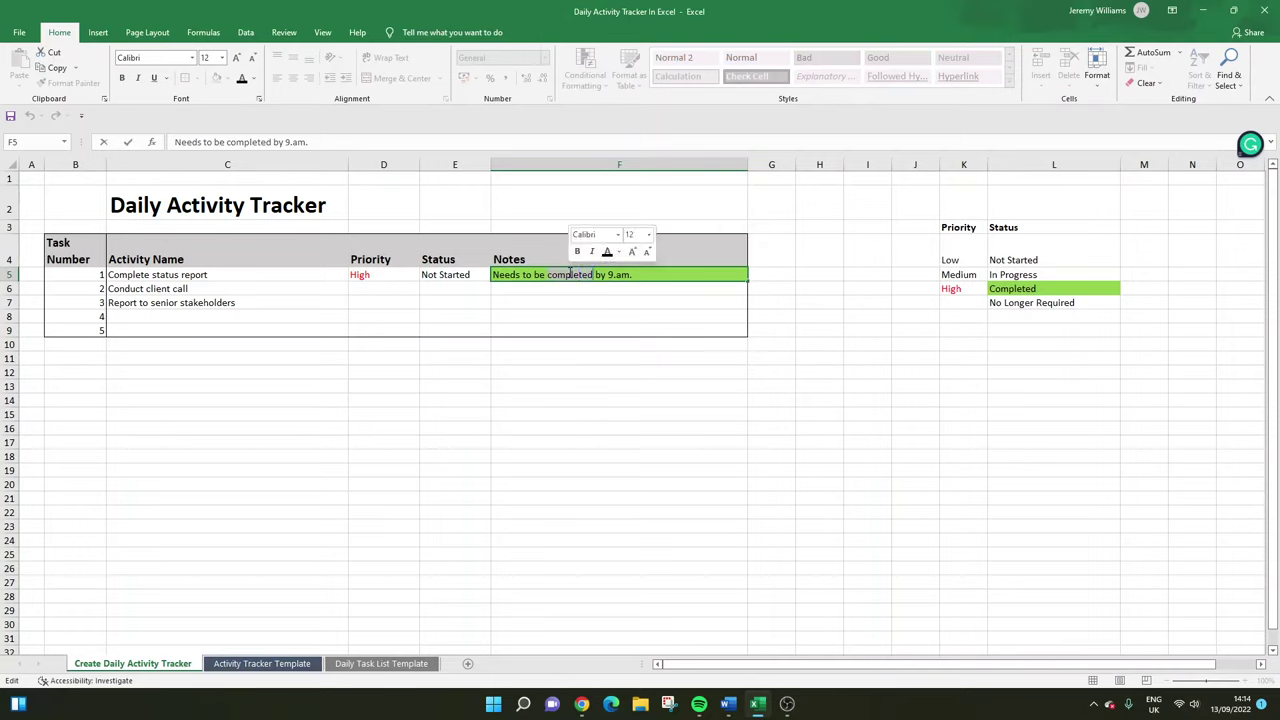
{"action": "type", "text": "finil"}
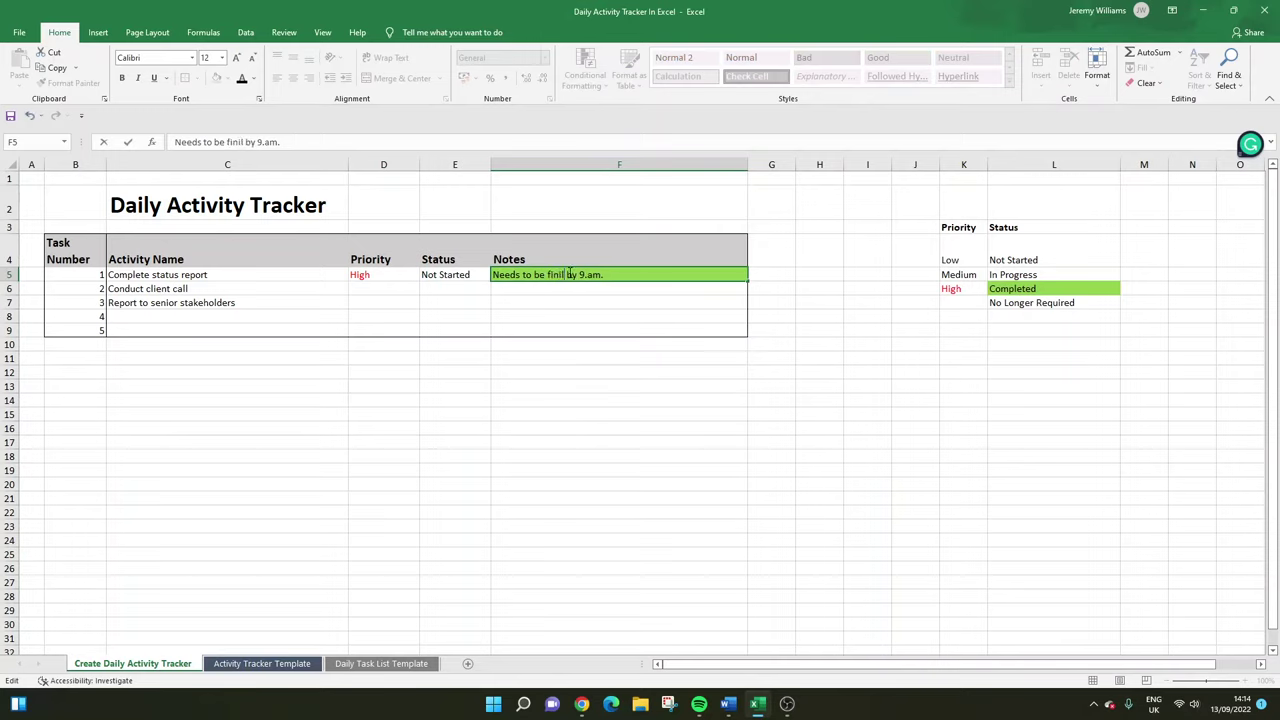
{"action": "type", "text": "azed"}
{"action": "key", "text": "Return"}
{"action": "left_click", "coordinate": [578, 272]}
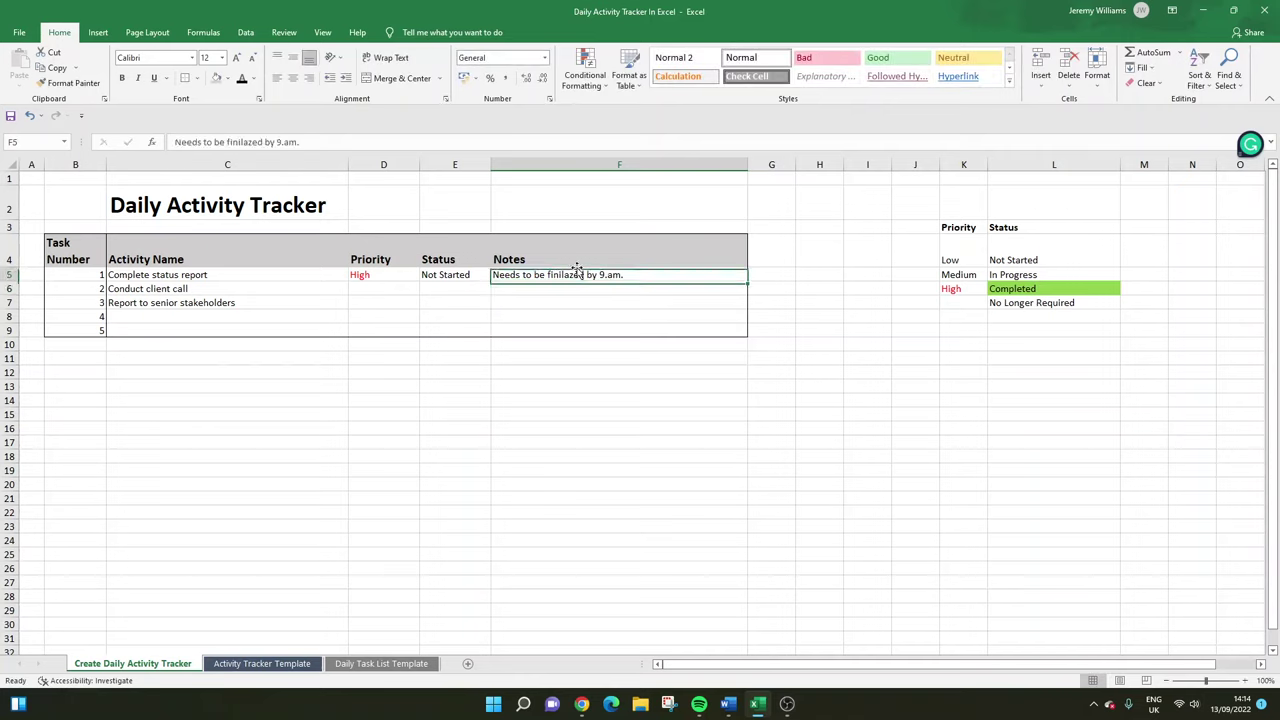
{"action": "double_click", "coordinate": [584, 274]}
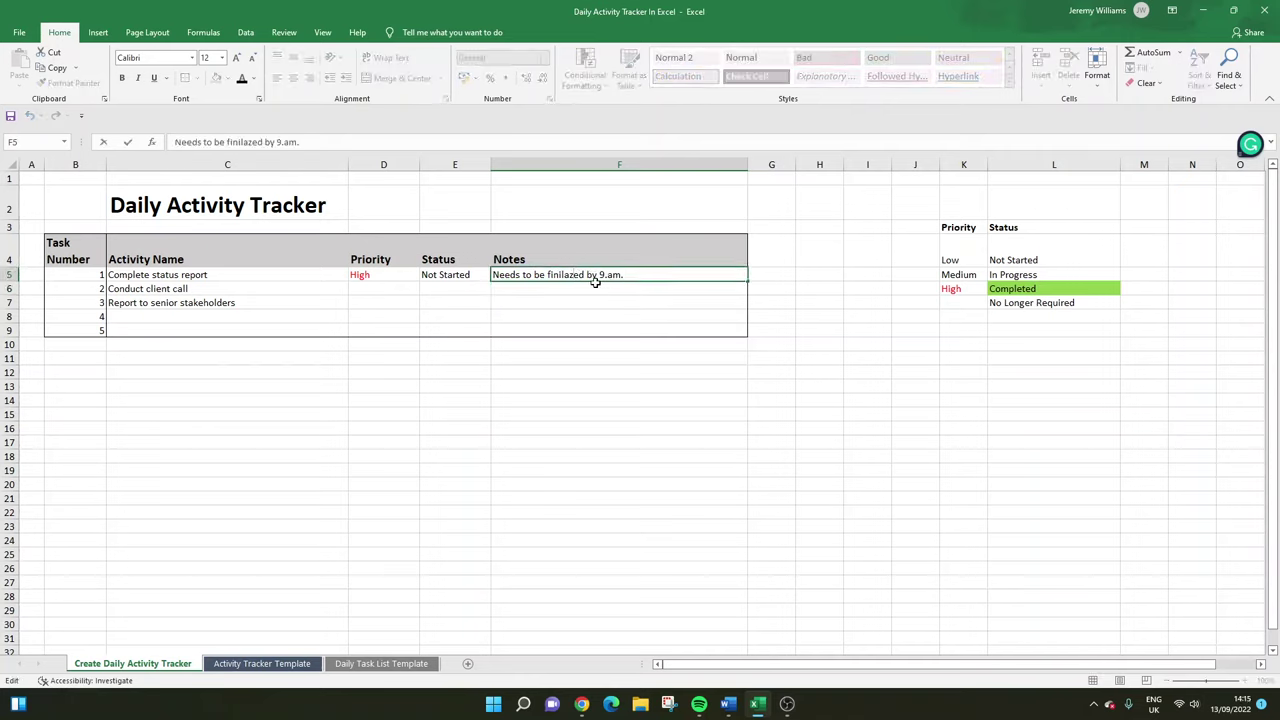
{"action": "key", "text": "BackSpace"}
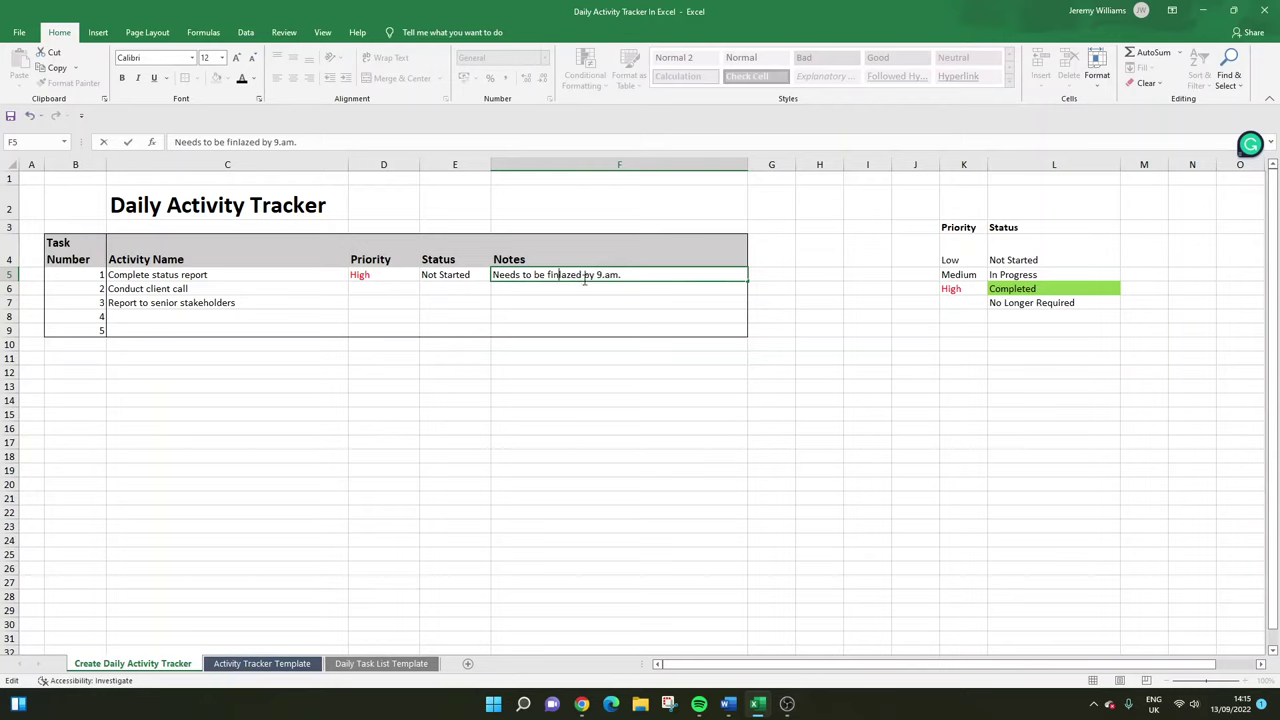
{"action": "key", "text": "Delete"}
{"action": "type", "text": "li"}
{"action": "key", "text": "Return"}
Set task 1's status in E5 to Completed from the dropdown.
{"action": "left_click", "coordinate": [617, 385]}
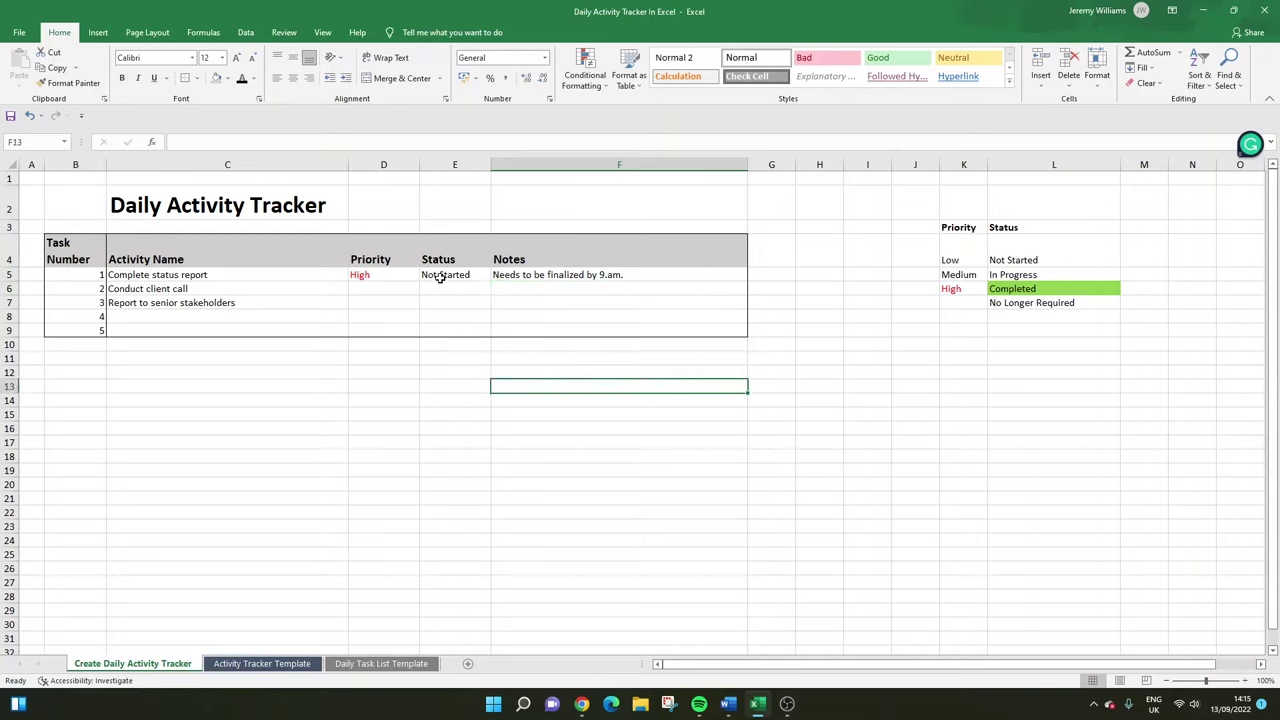
{"action": "left_click", "coordinate": [440, 277]}
{"action": "left_click", "coordinate": [497, 274]}
{"action": "left_click", "coordinate": [450, 304]}
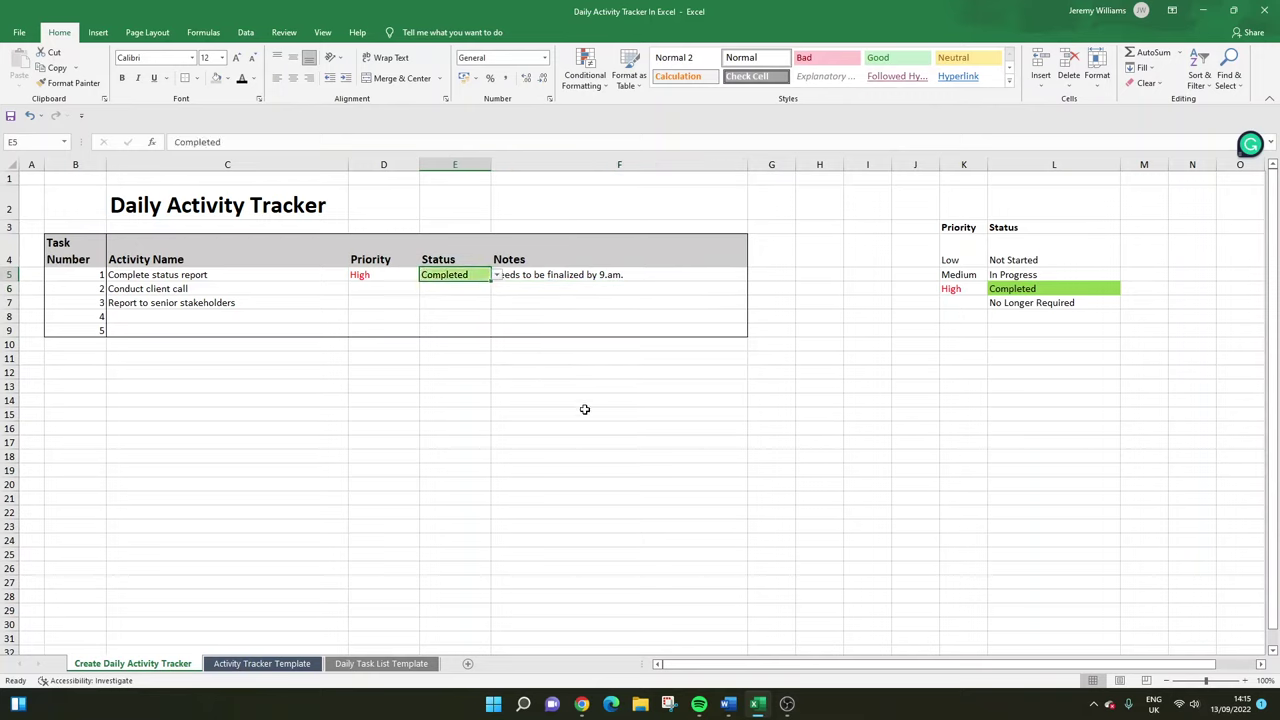
{"action": "left_click", "coordinate": [585, 409]}
{"action": "left_click", "coordinate": [466, 287]}
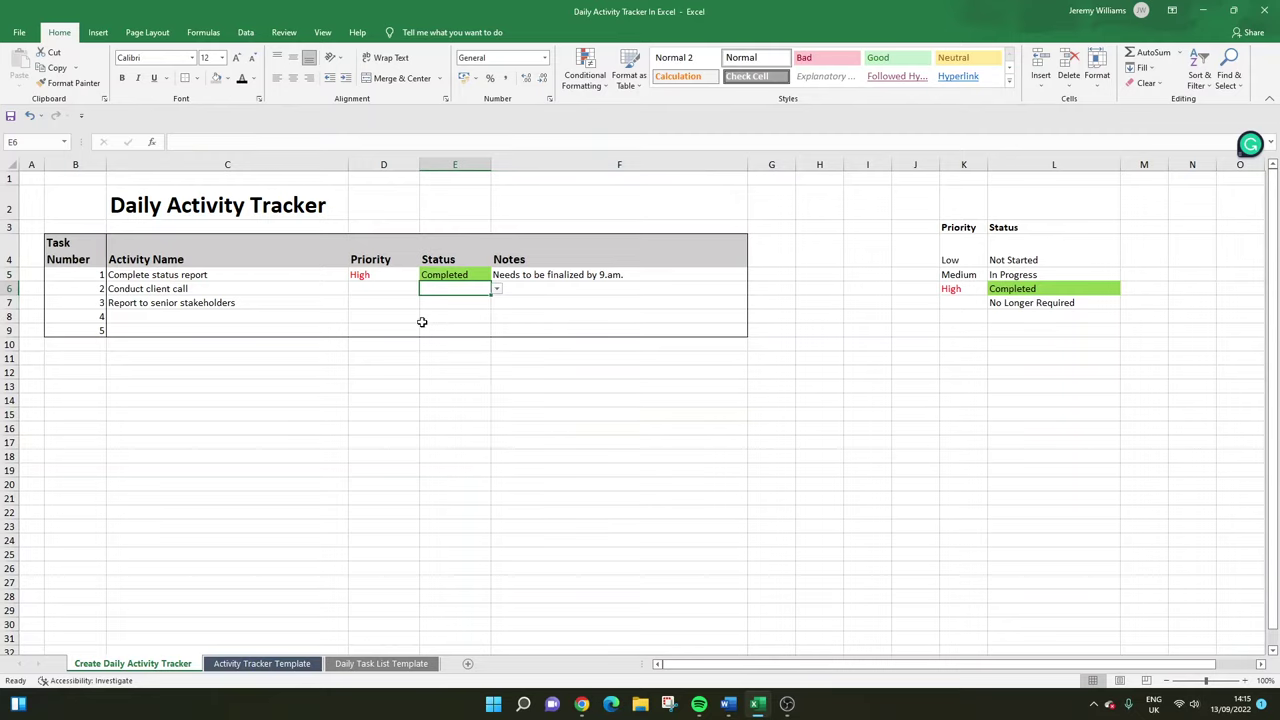
{"action": "key", "text": "Down"}
{"action": "key", "text": "Down"}
{"action": "key", "text": "Down"}
{"action": "key", "text": "Down"}
{"action": "left_click_drag", "start_coordinate": [197, 246], "coordinate": [395, 330]}
{"action": "left_click", "coordinate": [574, 323]}
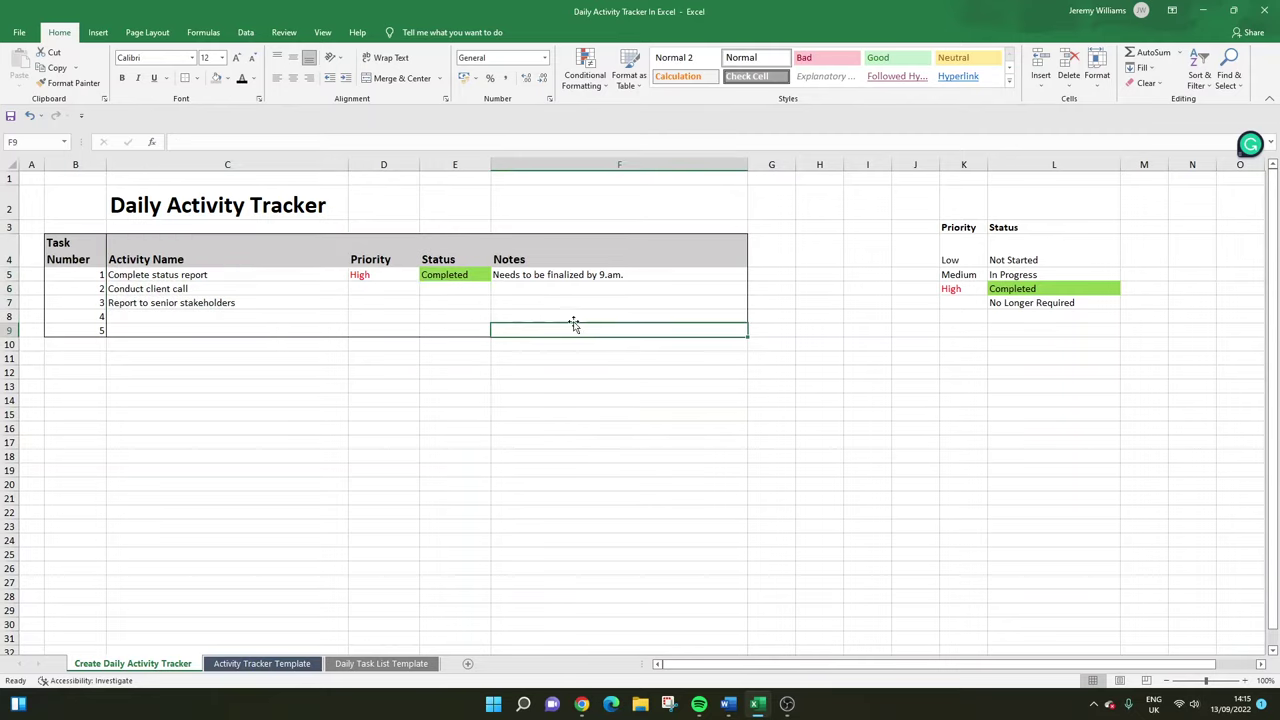
{"action": "left_click", "coordinate": [444, 274]}
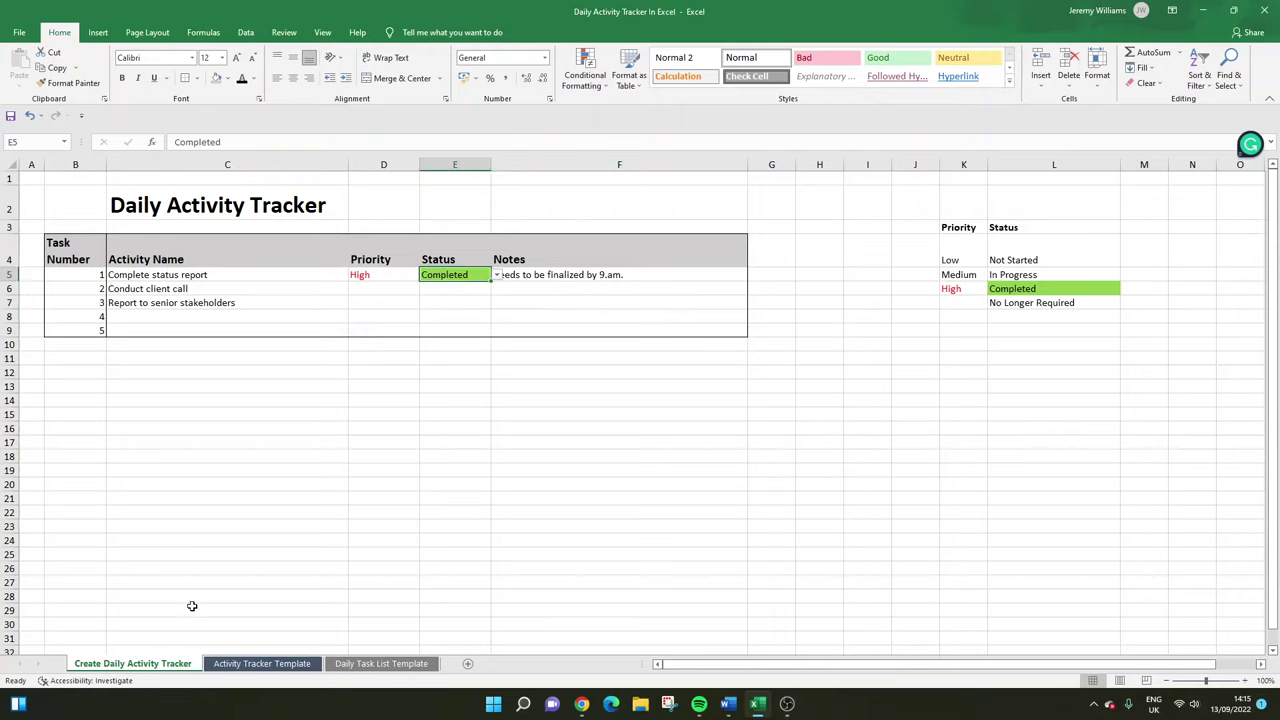
Make a copy of the Create Daily Activity Tracker sheet via Move or Copy.
{"action": "right_click", "coordinate": [158, 665]}
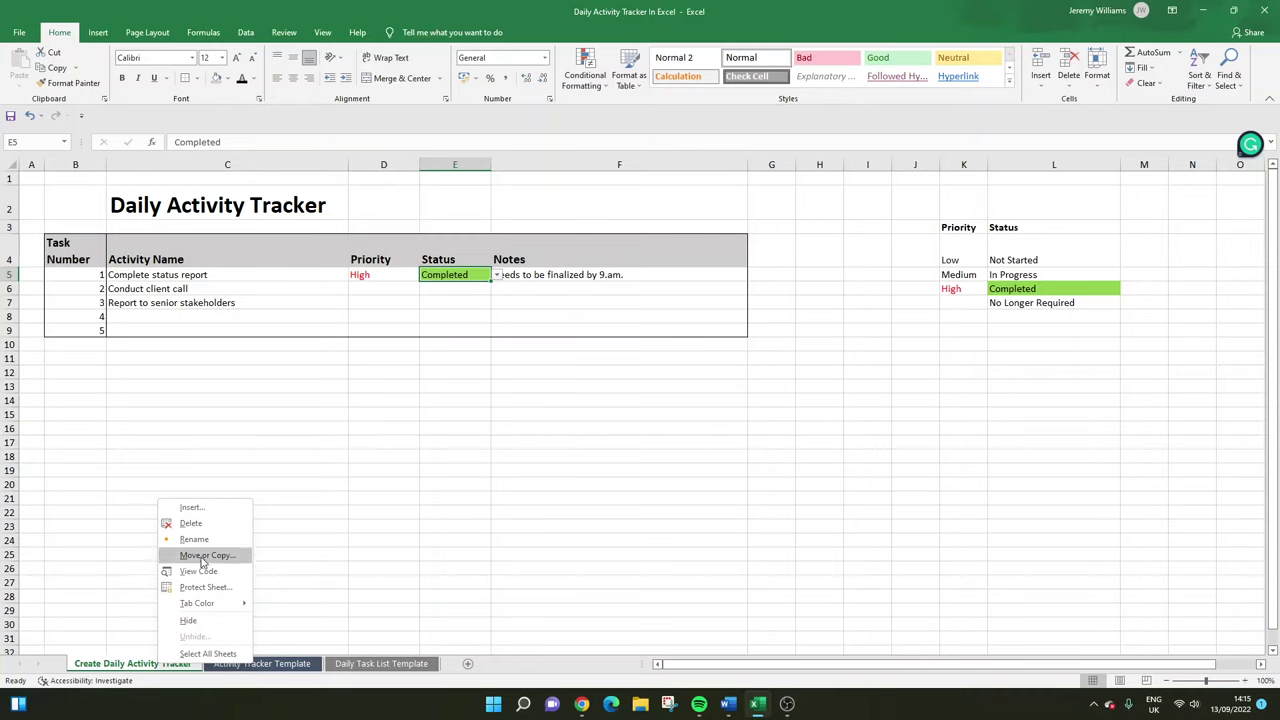
{"action": "left_click", "coordinate": [126, 614]}
{"action": "left_click", "coordinate": [113, 580]}
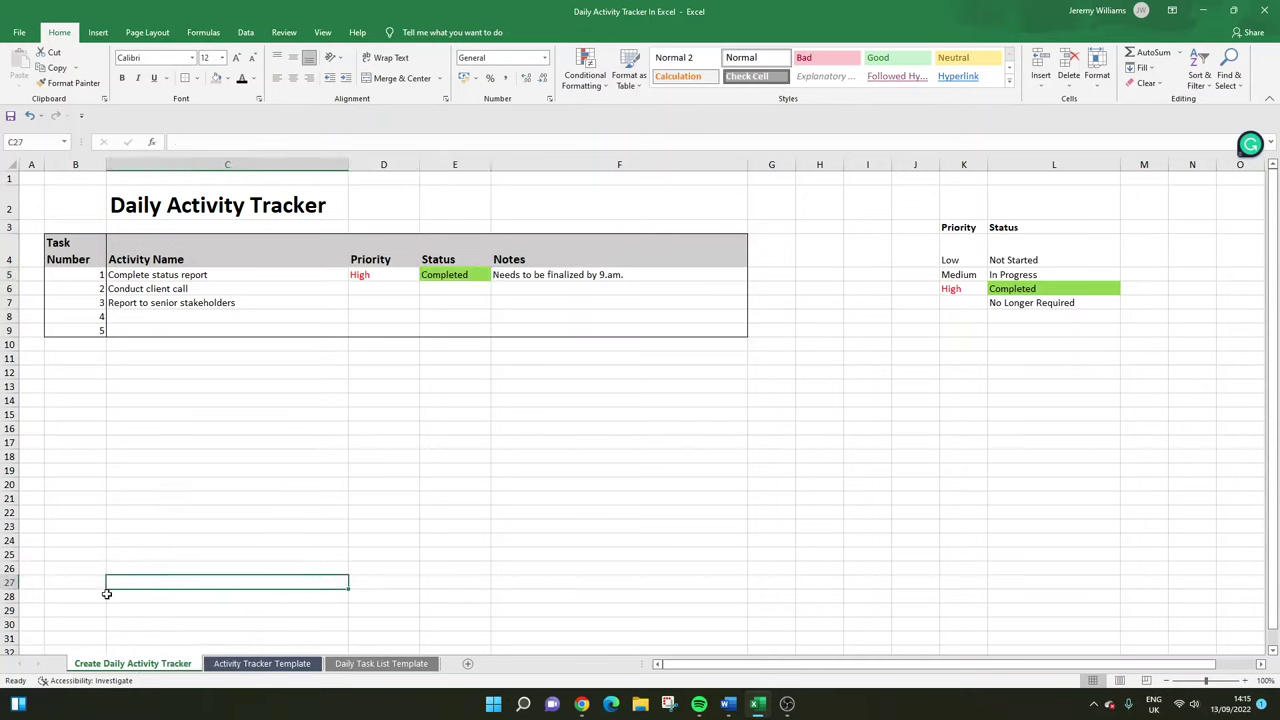
{"action": "right_click", "coordinate": [142, 668]}
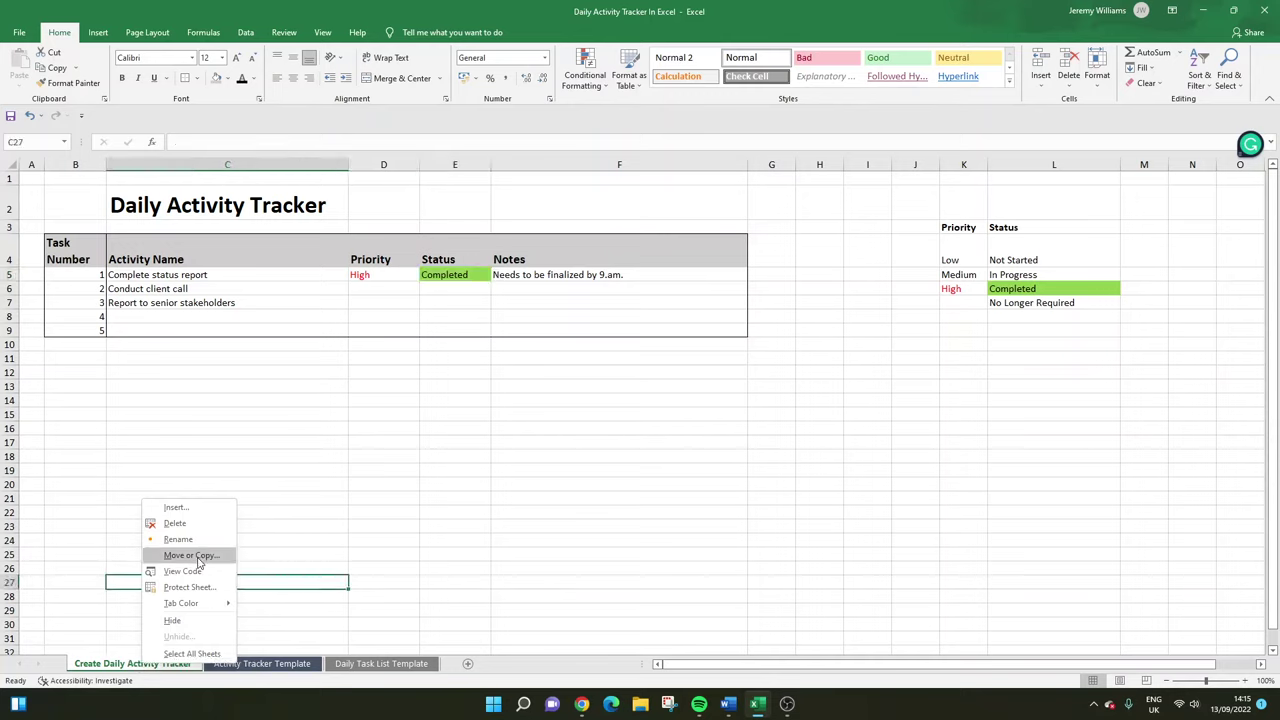
{"action": "left_click", "coordinate": [195, 561]}
{"action": "left_click", "coordinate": [121, 628]}
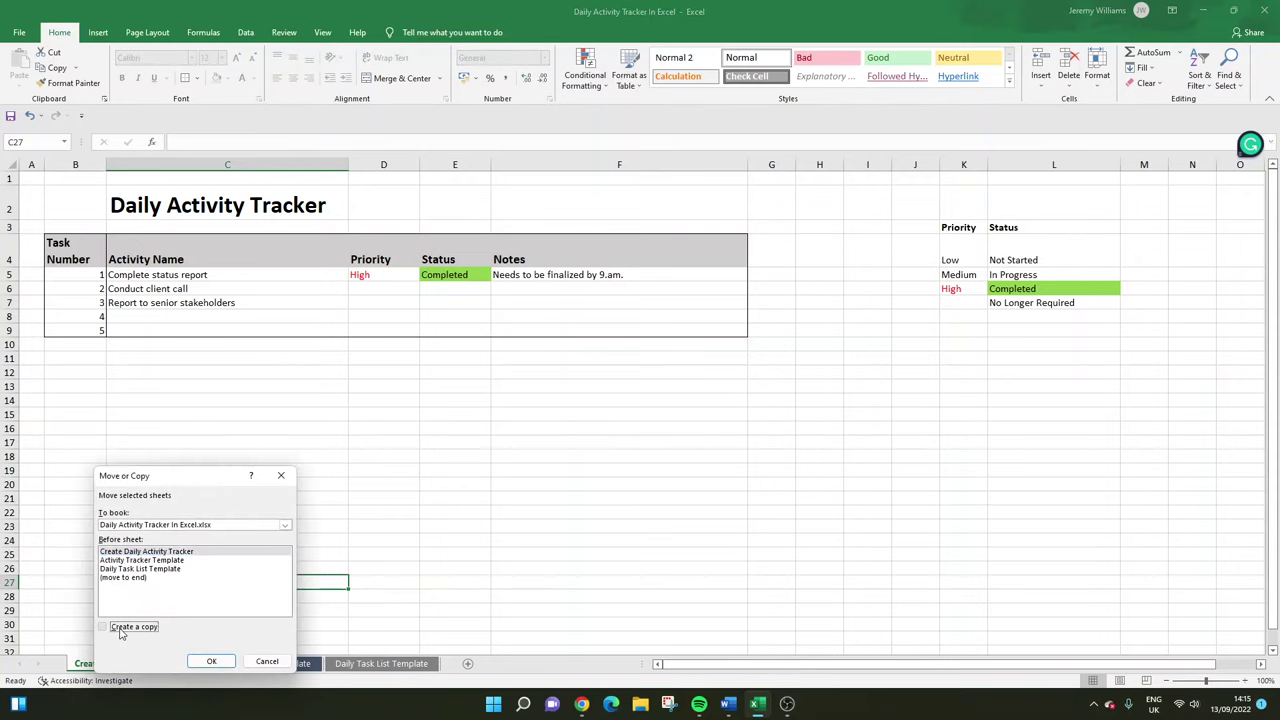
{"action": "left_click", "coordinate": [211, 661]}
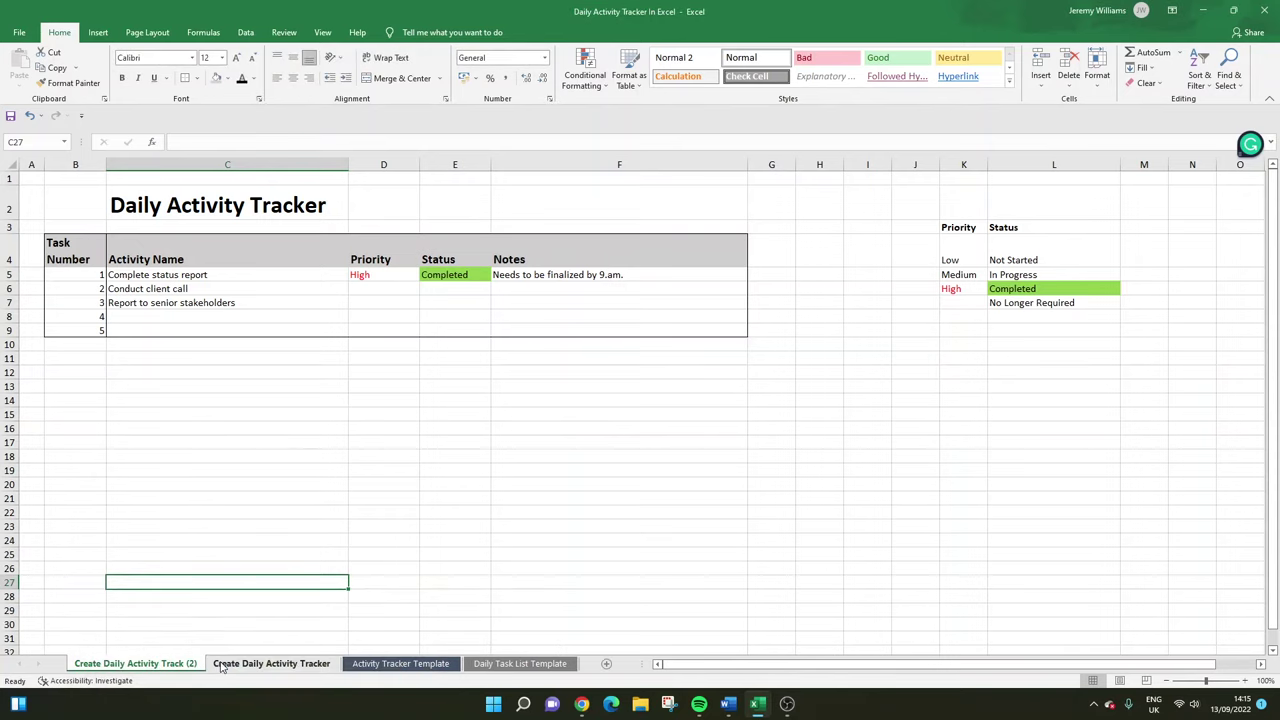
Start renaming the copied sheet, replacing its old name with 'Complete'.
{"action": "double_click", "coordinate": [190, 668]}
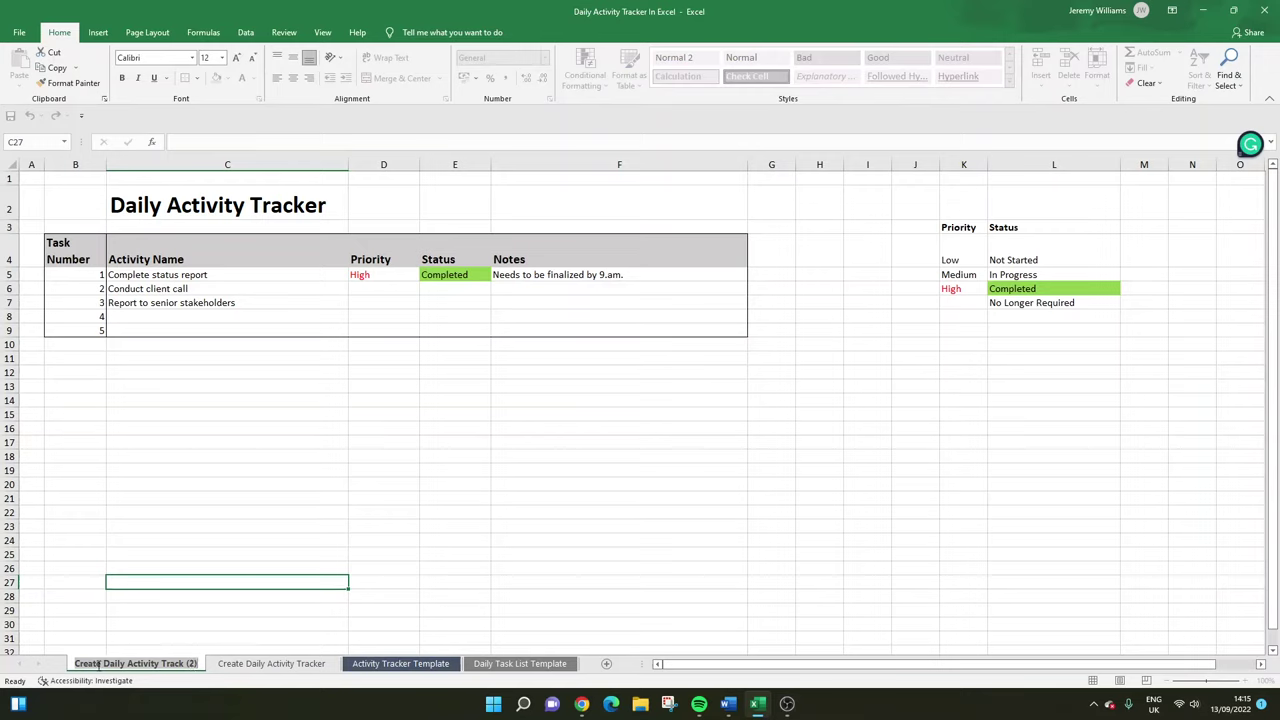
{"action": "left_click", "coordinate": [101, 664]}
{"action": "type", "text": "Complete"}
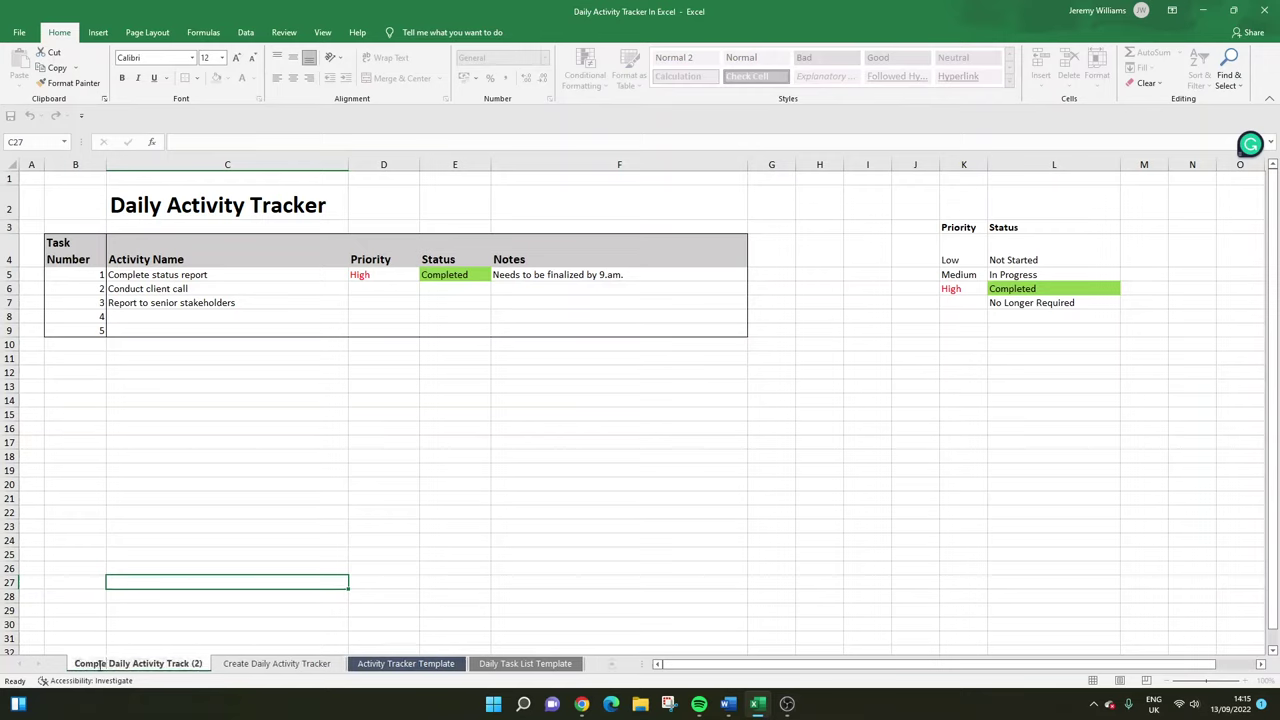
{"action": "key", "text": "Delete"}
{"action": "key", "text": "Delete"}
{"action": "key", "text": "Delete"}
{"action": "key", "text": "Delete"}
{"action": "key", "text": "Delete"}
{"action": "key", "text": "Delete"}
{"action": "key", "text": "Delete"}
{"action": "key", "text": "Delete"}
{"action": "key", "text": "Delete"}
{"action": "key", "text": "Delete"}
{"action": "key", "text": "Delete"}
{"action": "key", "text": "Delete"}
{"action": "key", "text": "Delete"}
{"action": "key", "text": "Delete"}
{"action": "key", "text": "Delete"}
{"action": "key", "text": "Delete"}
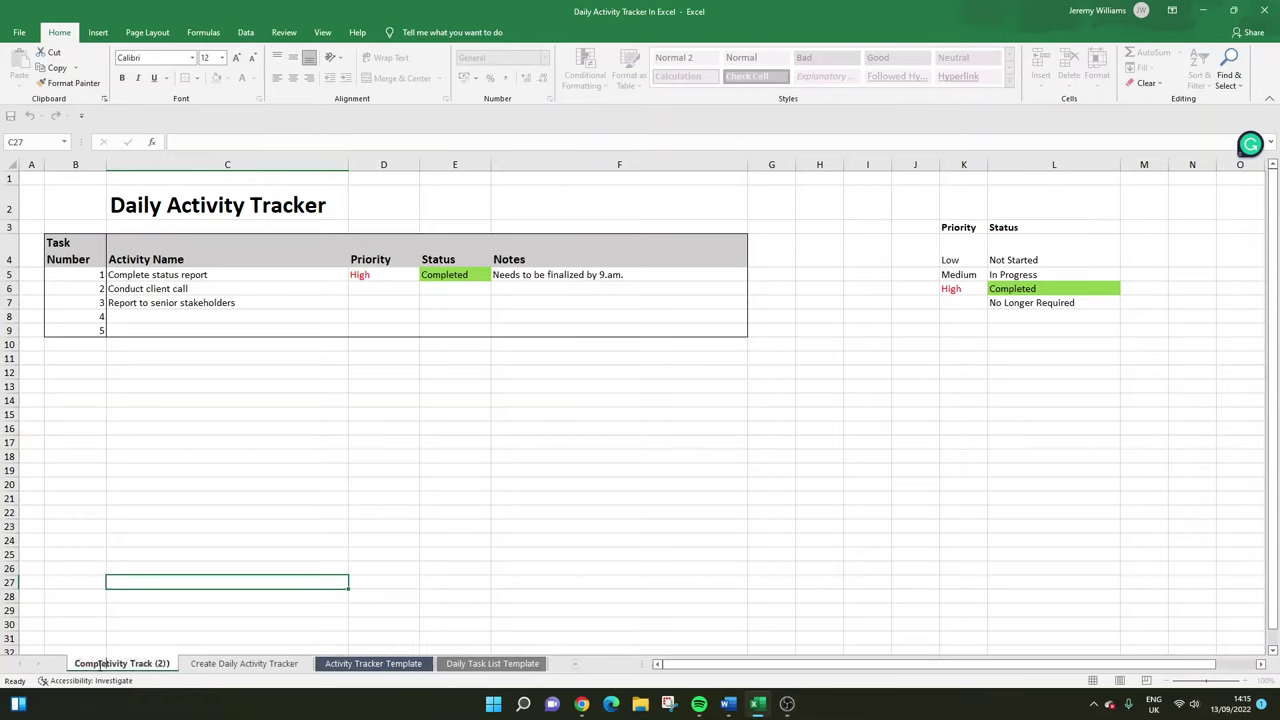
{"action": "key", "text": "Delete"}
{"action": "key", "text": "Delete"}
{"action": "key", "text": "Delete"}
{"action": "key", "text": "Delete"}
{"action": "key", "text": "Delete"}
{"action": "key", "text": "Delete"}
{"action": "key", "text": "Delete"}
{"action": "key", "text": "Delete"}
{"action": "key", "text": "Delete"}
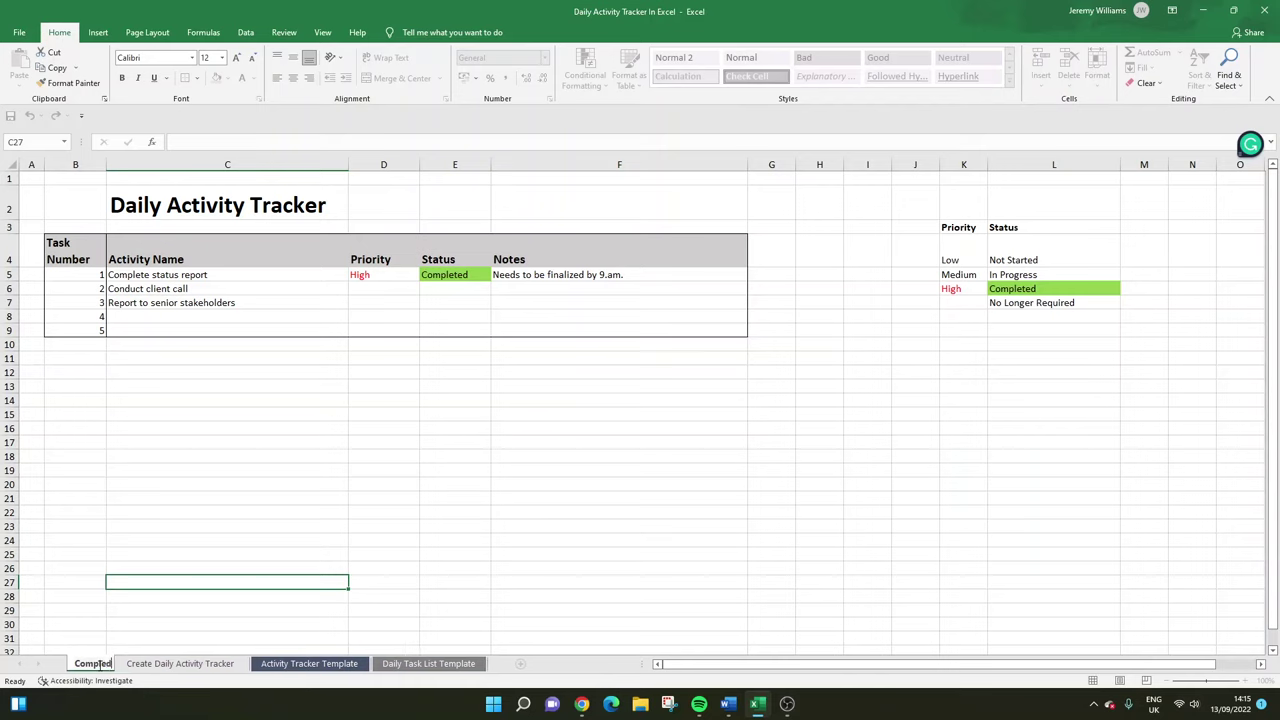
Finish naming the copy 'Compled Activities' and move it after the tracker sheet.
{"action": "type", "text": "Activities"}
{"action": "key", "text": "Return"}
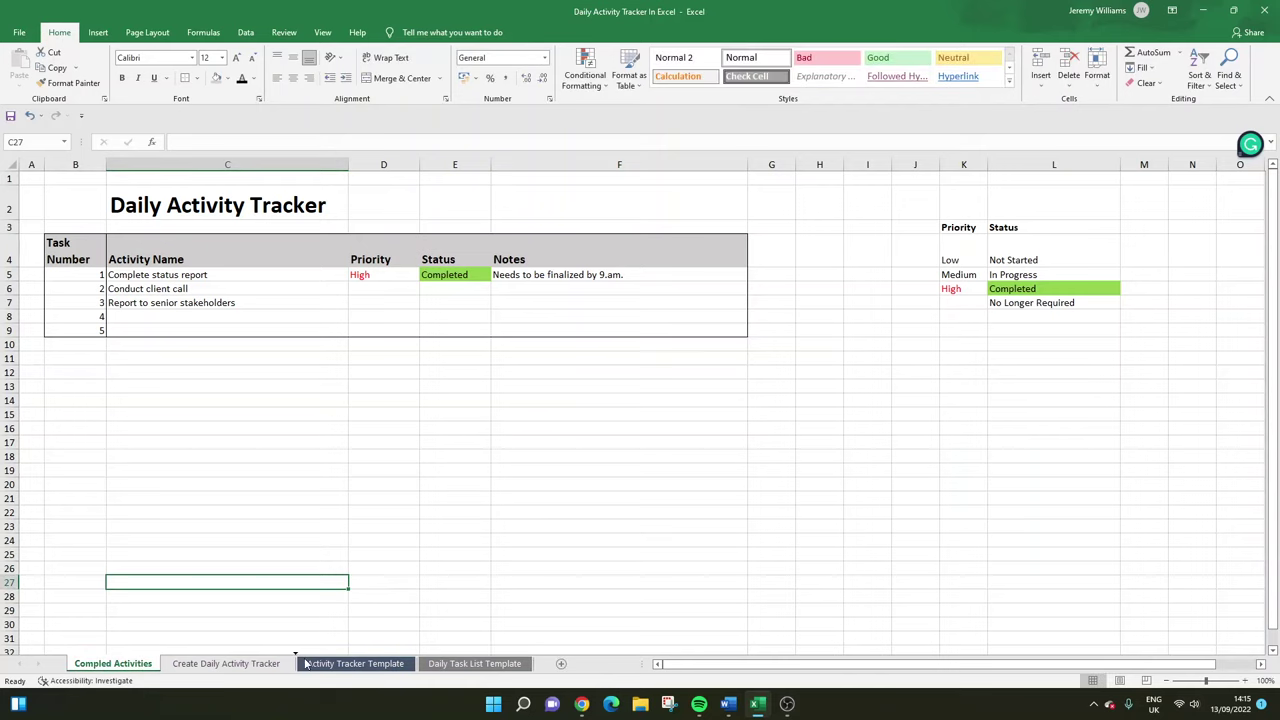
{"action": "left_click_drag", "start_coordinate": [305, 668], "coordinate": [300, 666]}
Clear the unfinished activities on the copy, then return to the Create Daily Activity Tracker sheet.
{"action": "left_click", "coordinate": [255, 410]}
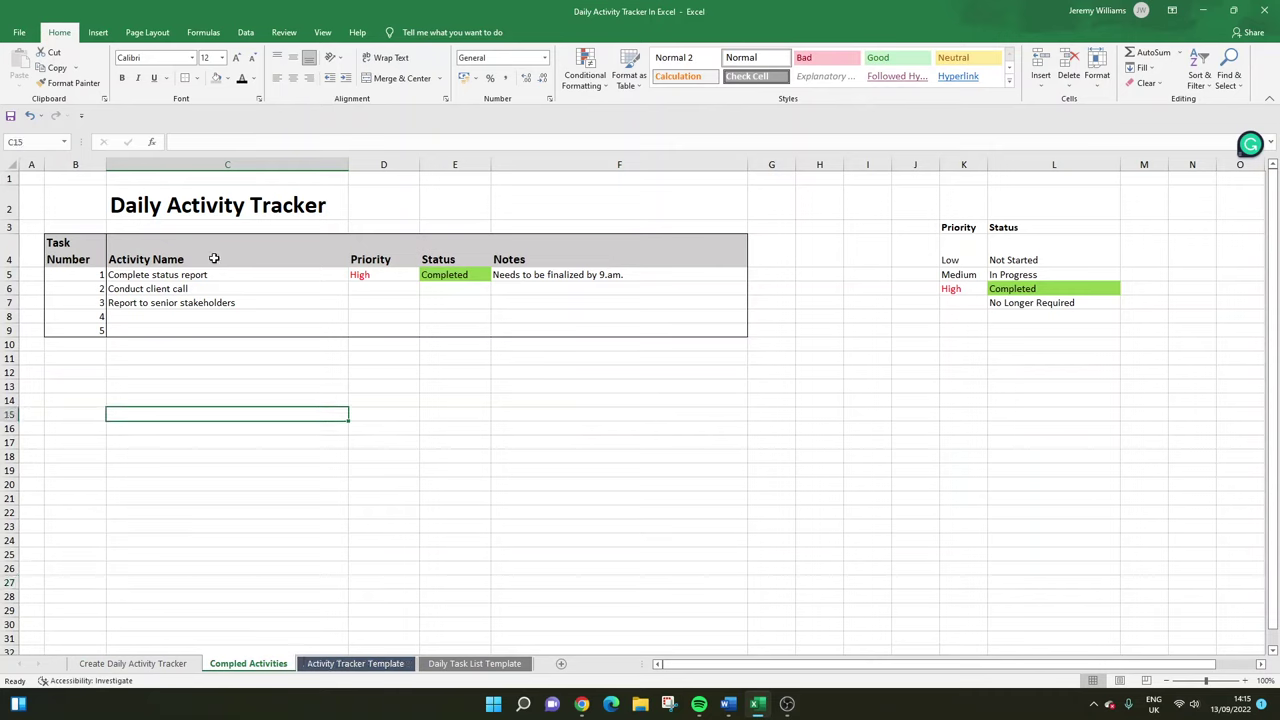
{"action": "left_click_drag", "start_coordinate": [214, 274], "coordinate": [214, 290]}
{"action": "key", "text": "Delete"}
{"action": "left_click", "coordinate": [208, 302]}
{"action": "key", "text": "BackSpace"}
{"action": "left_click", "coordinate": [352, 272]}
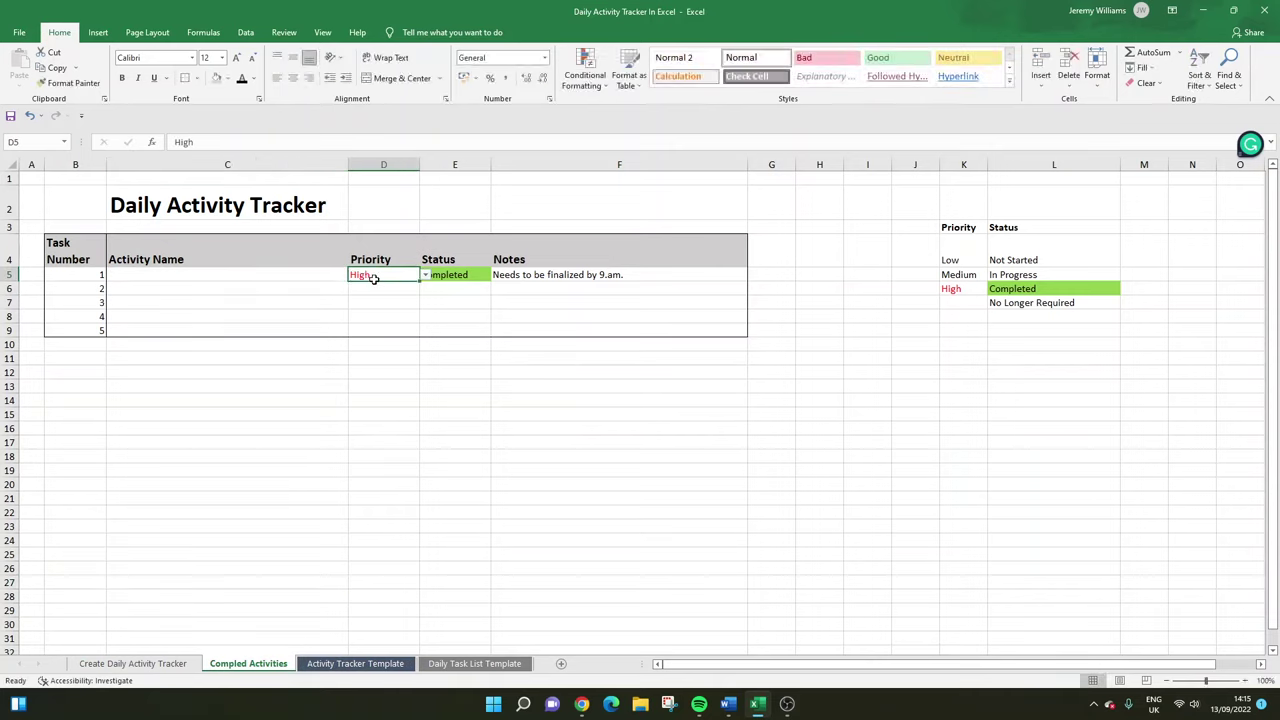
{"action": "key", "text": "Delete"}
{"action": "left_click", "coordinate": [452, 304]}
{"action": "left_click", "coordinate": [562, 274]}
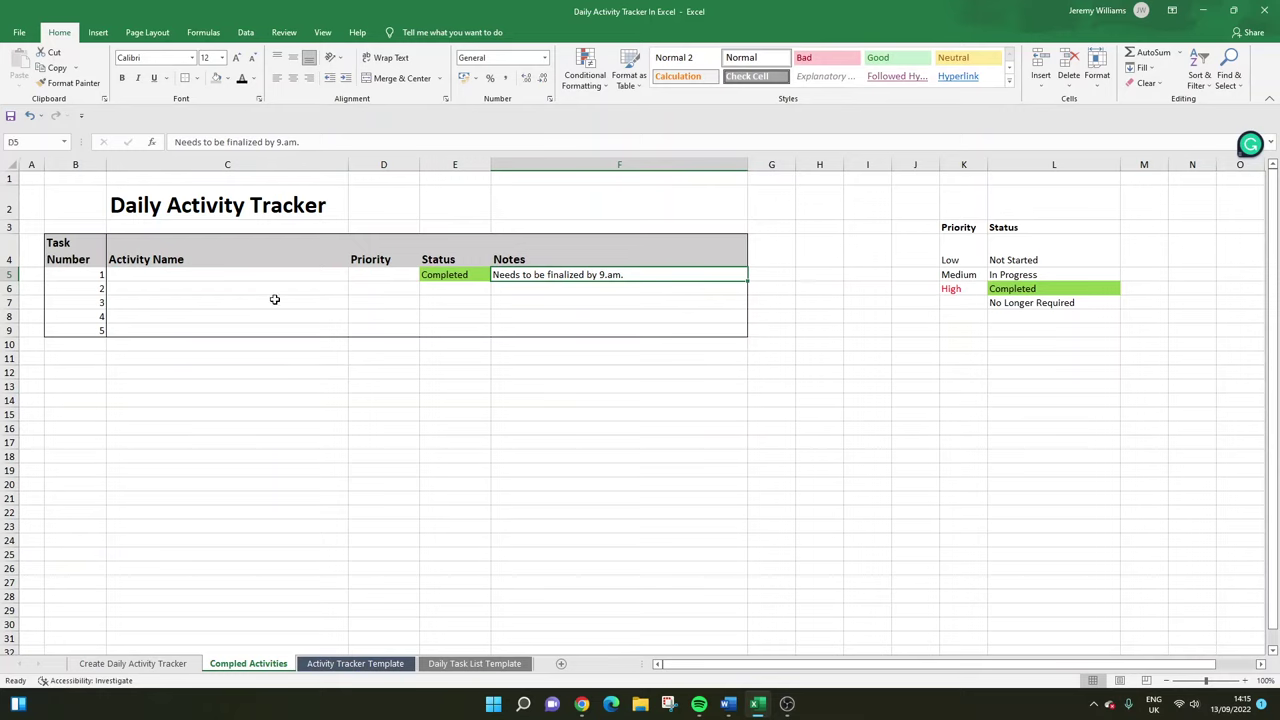
{"action": "key", "text": "ctrl+z"}
{"action": "key", "text": "ctrl+z"}
{"action": "key", "text": "ctrl+z"}
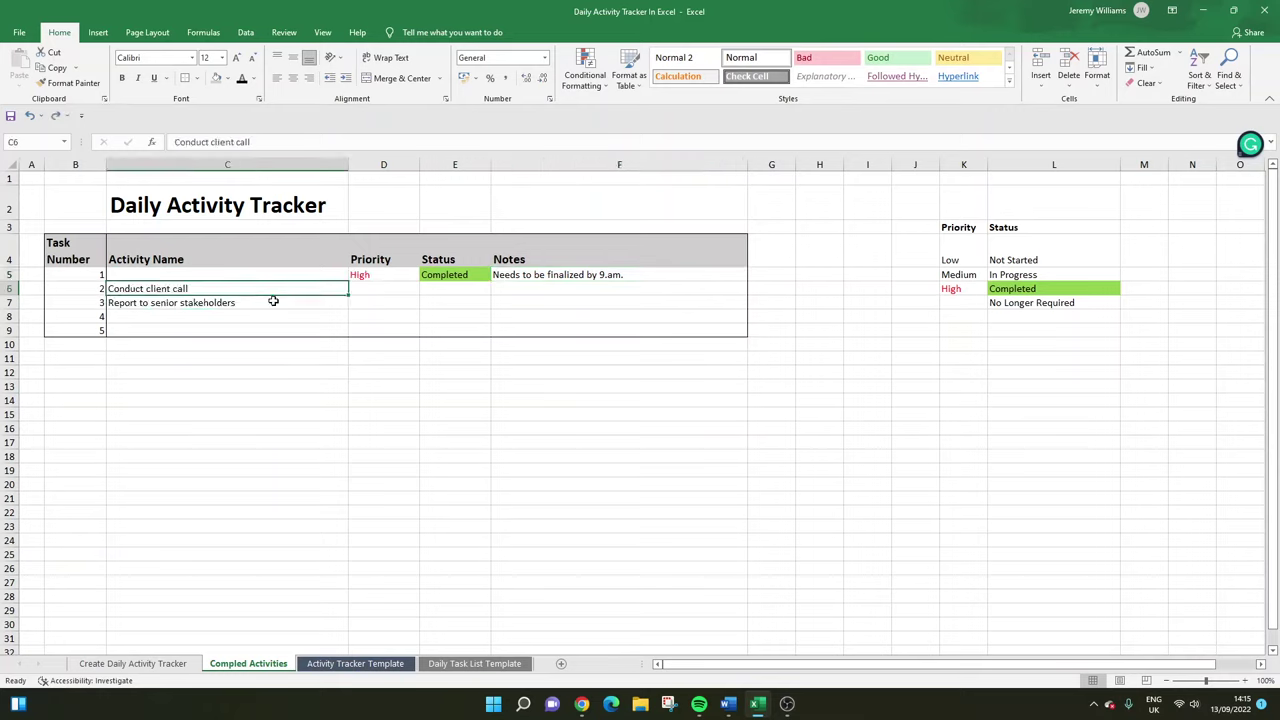
{"action": "key", "text": "ctrl+z"}
{"action": "left_click", "coordinate": [189, 289]}
{"action": "key", "text": "ctrl+z"}
{"action": "key", "text": "ctrl+z"}
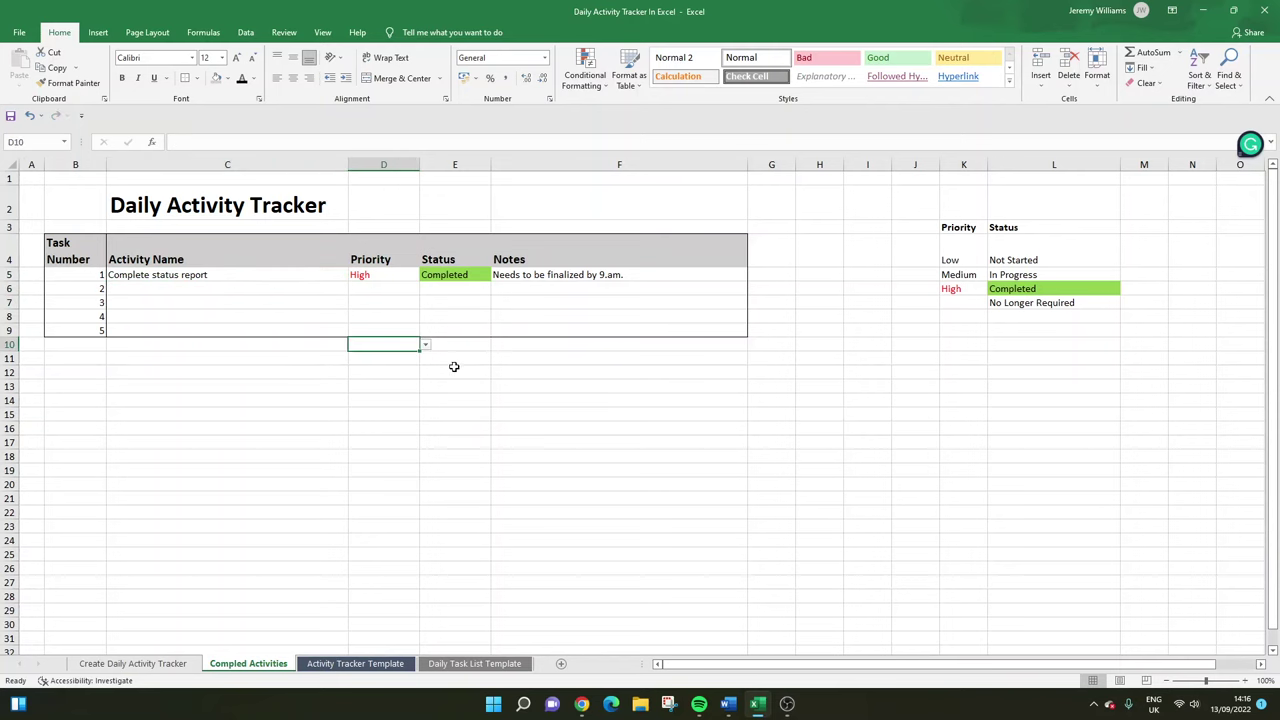
{"action": "left_click", "coordinate": [975, 256]}
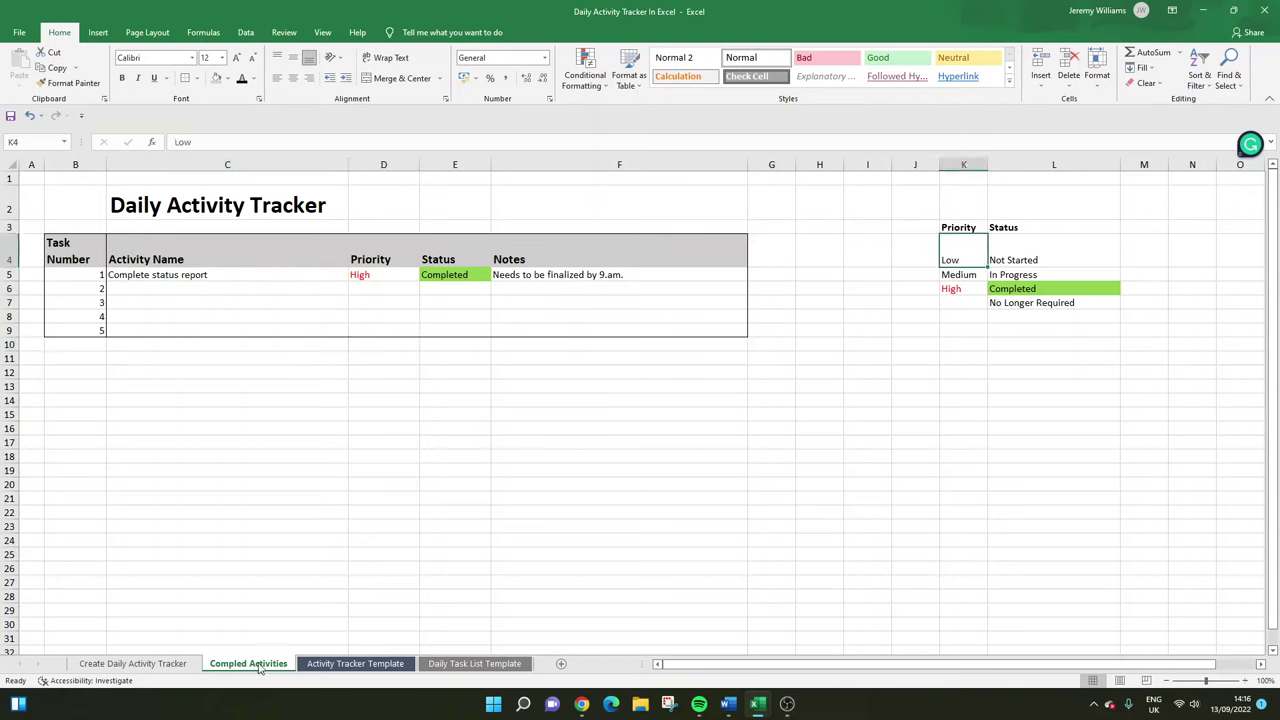
{"action": "left_click", "coordinate": [150, 663]}
{"action": "left_click", "coordinate": [280, 277]}
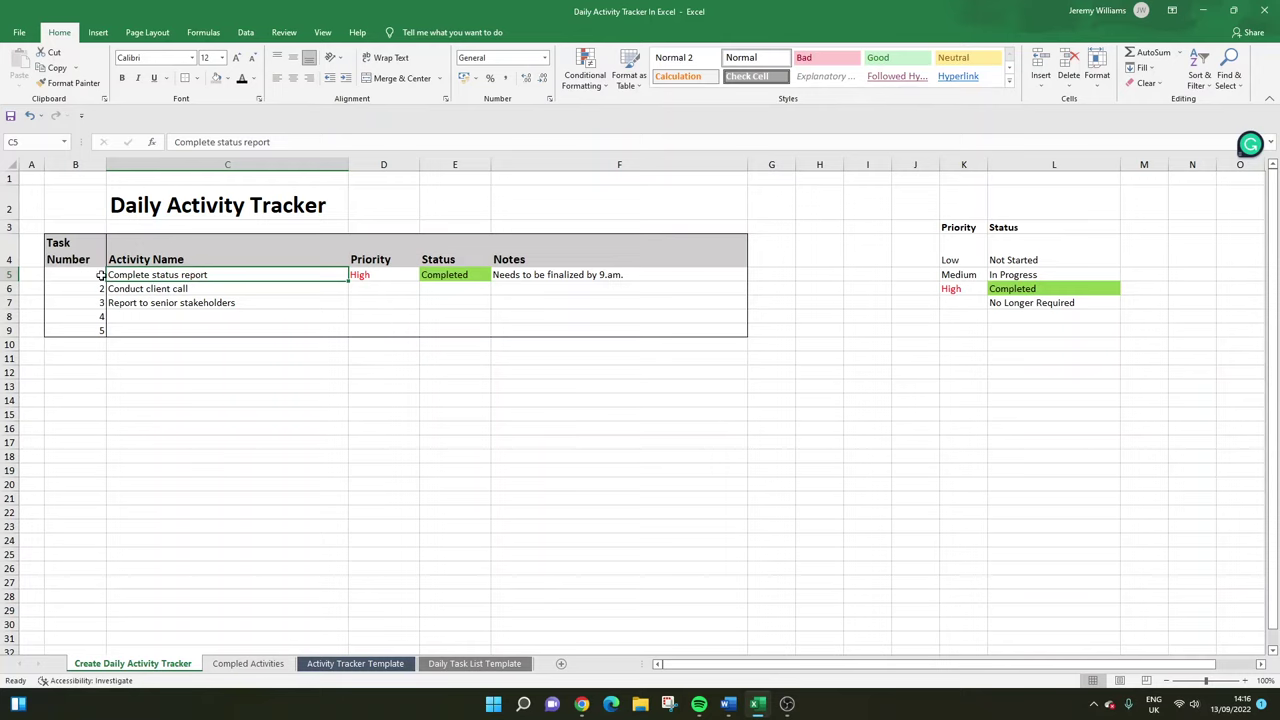
{"action": "left_click_drag", "start_coordinate": [98, 274], "coordinate": [583, 275]}
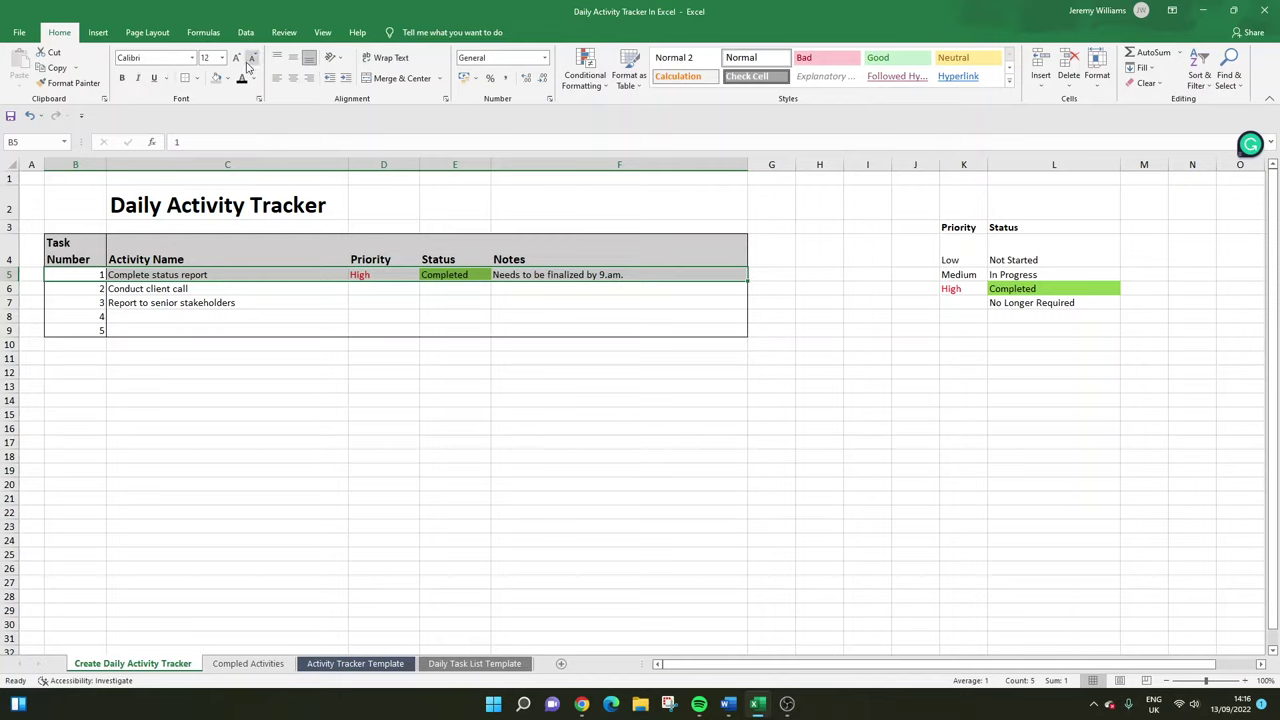
{"action": "left_click", "coordinate": [203, 32]}
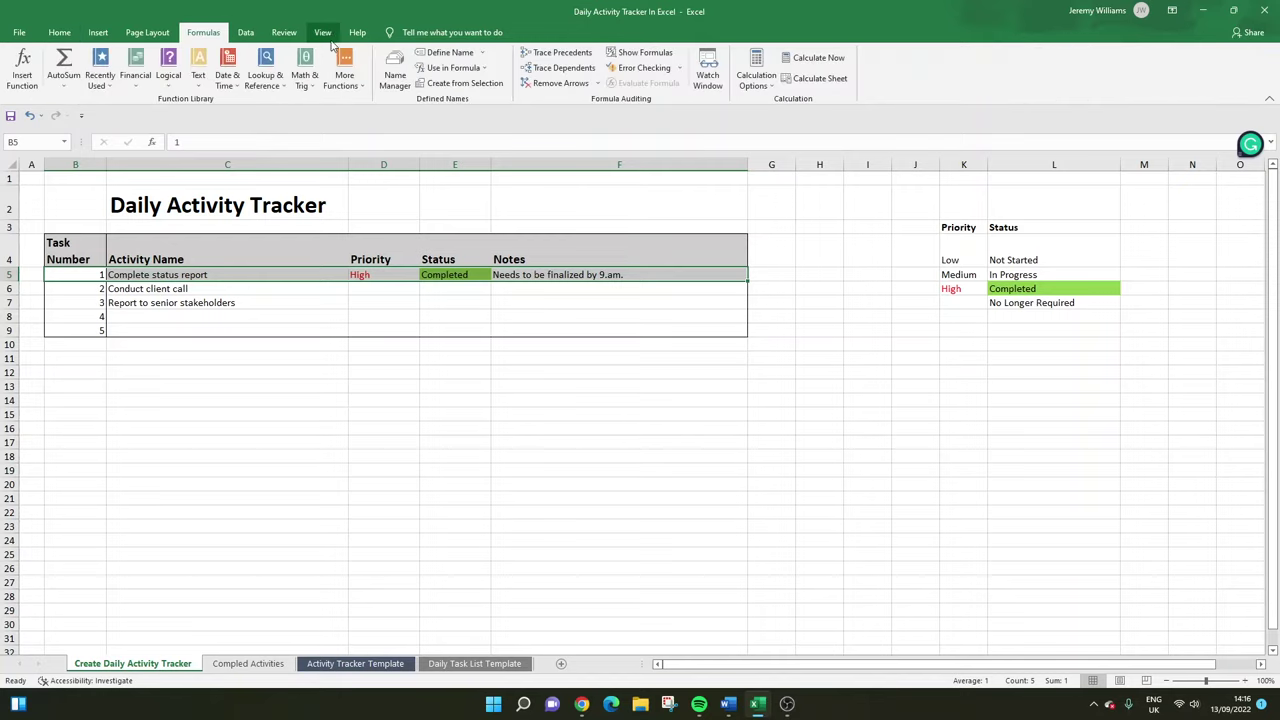
{"action": "left_click", "coordinate": [55, 32]}
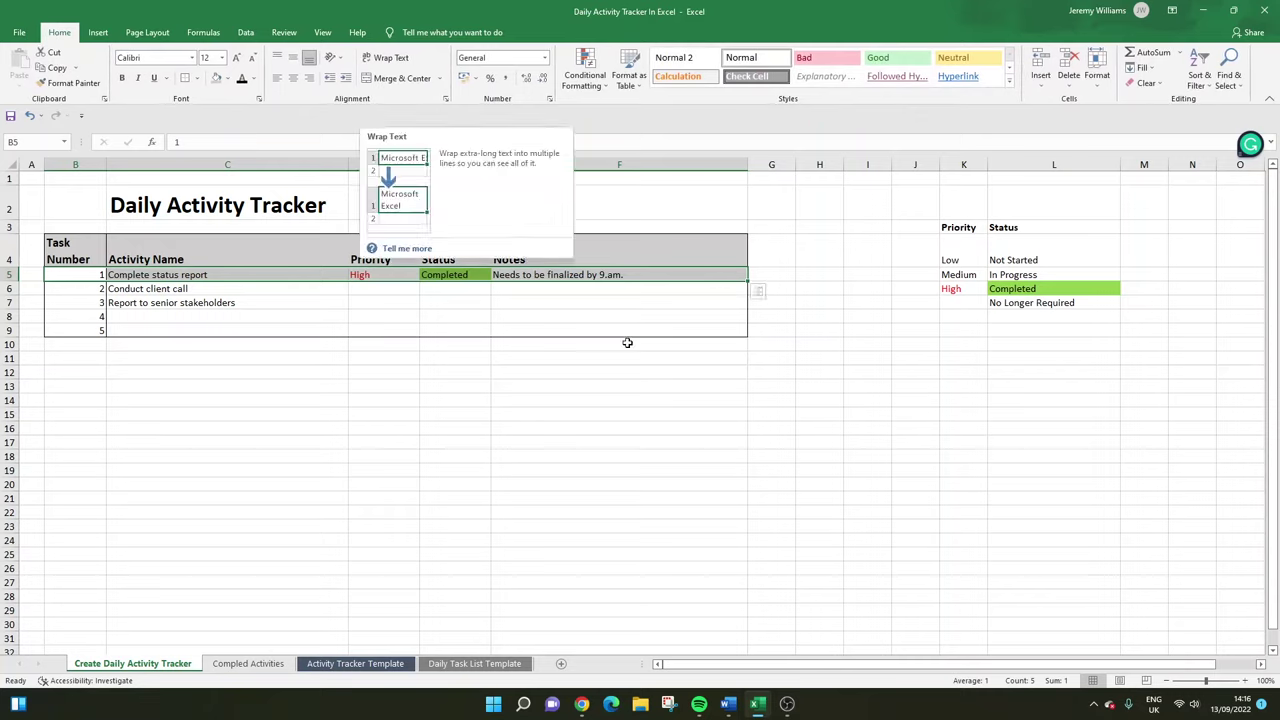
{"action": "left_click", "coordinate": [670, 362]}
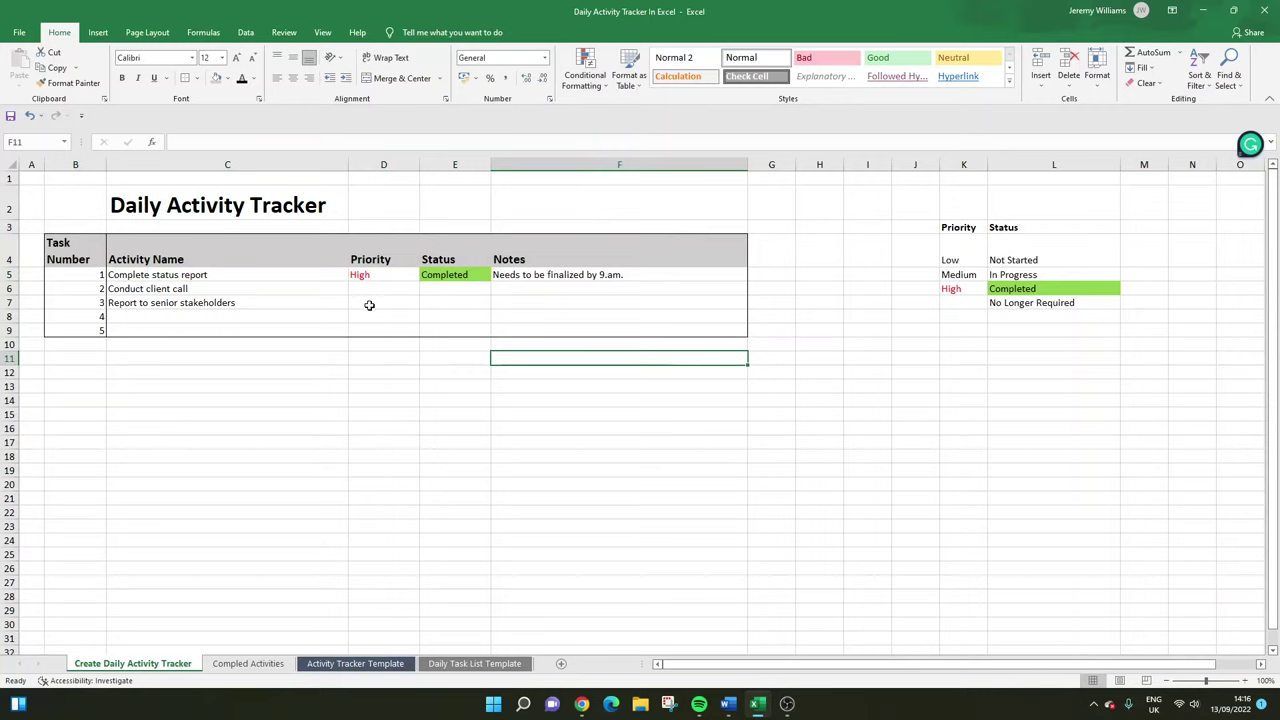
{"action": "left_click", "coordinate": [224, 264]}
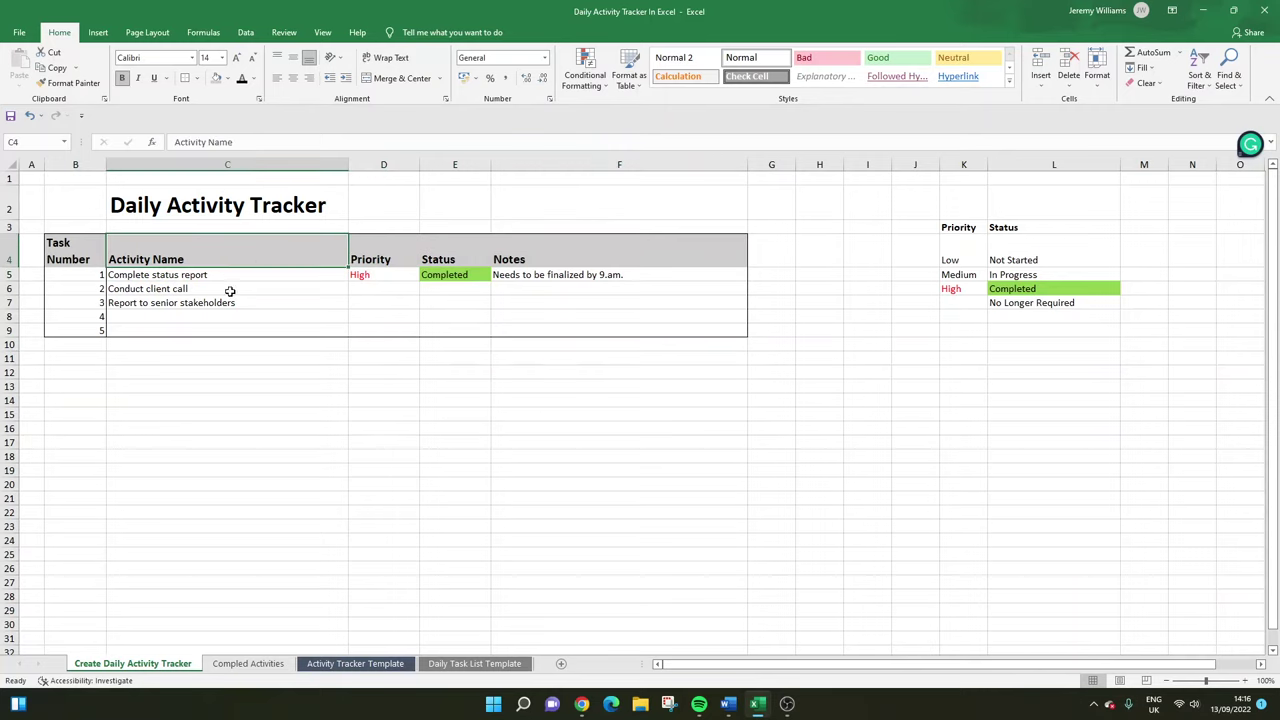
{"action": "left_click", "coordinate": [230, 290]}
{"action": "left_click", "coordinate": [190, 275]}
{"action": "left_click_drag", "start_coordinate": [75, 275], "coordinate": [571, 277]}
{"action": "left_click", "coordinate": [248, 663]}
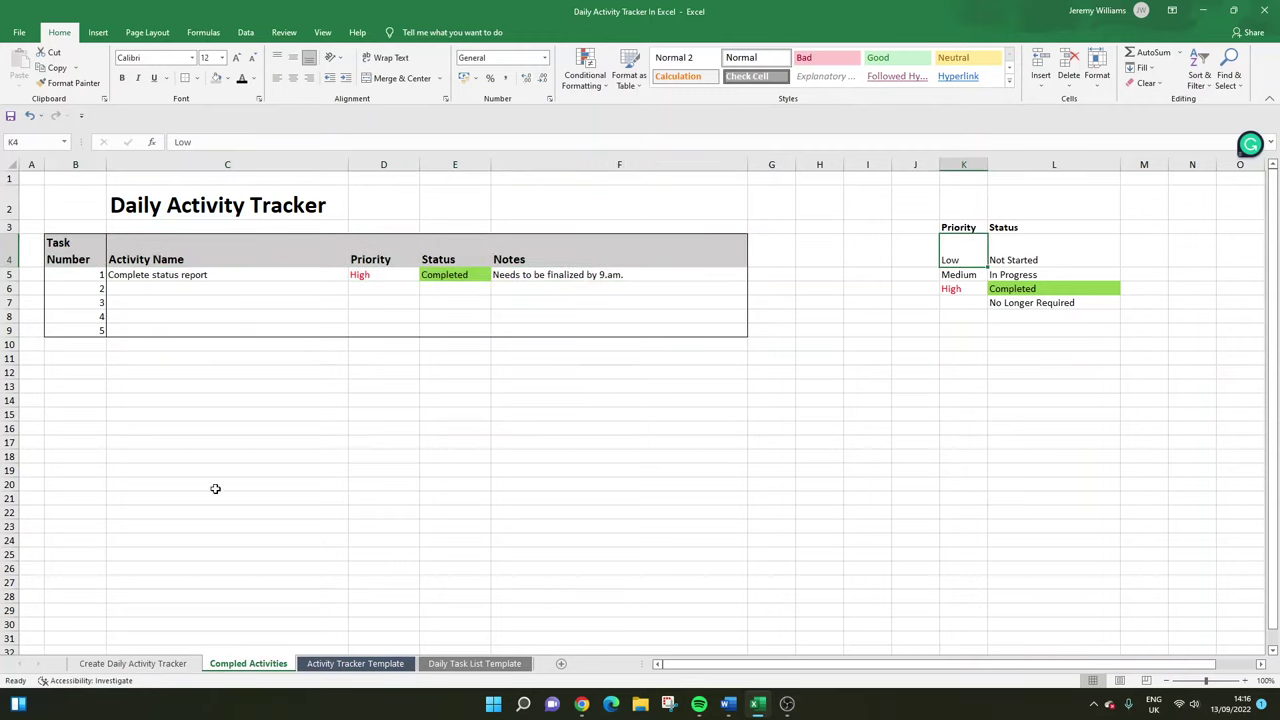
{"action": "left_click", "coordinate": [178, 664]}
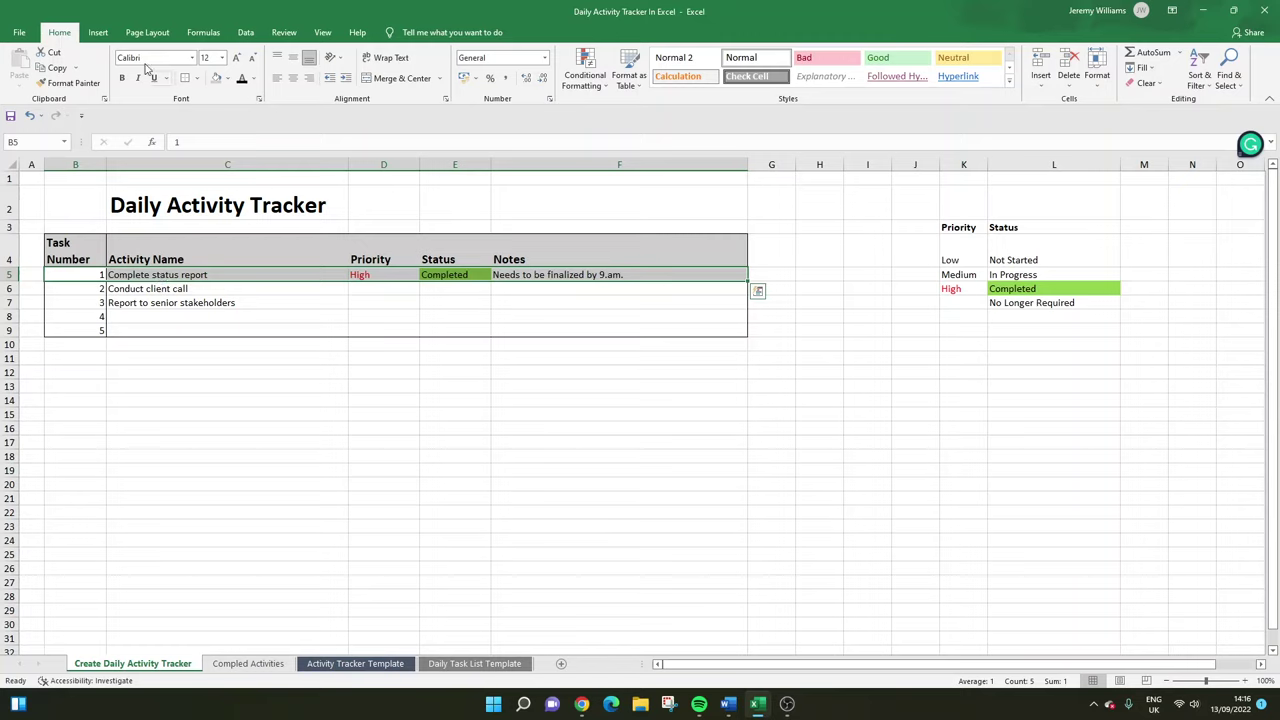
{"action": "left_click", "coordinate": [246, 32]}
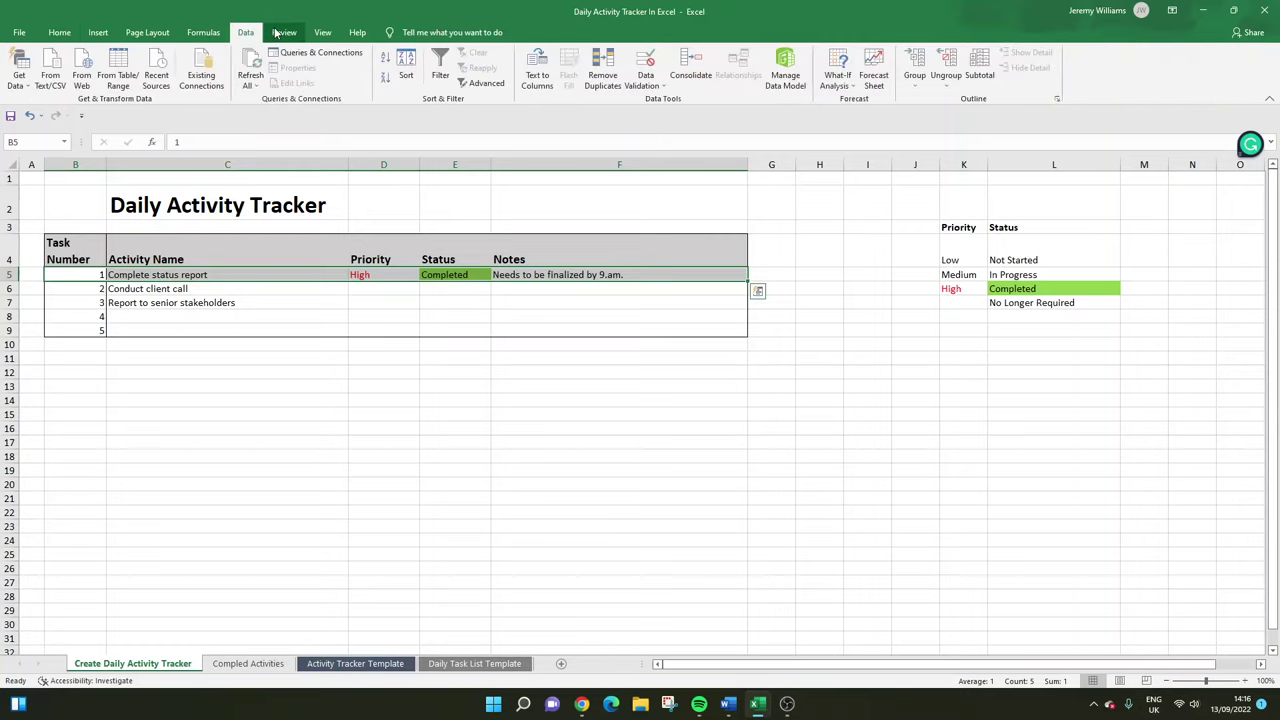
{"action": "left_click", "coordinate": [283, 32]}
{"action": "left_click", "coordinate": [321, 33]}
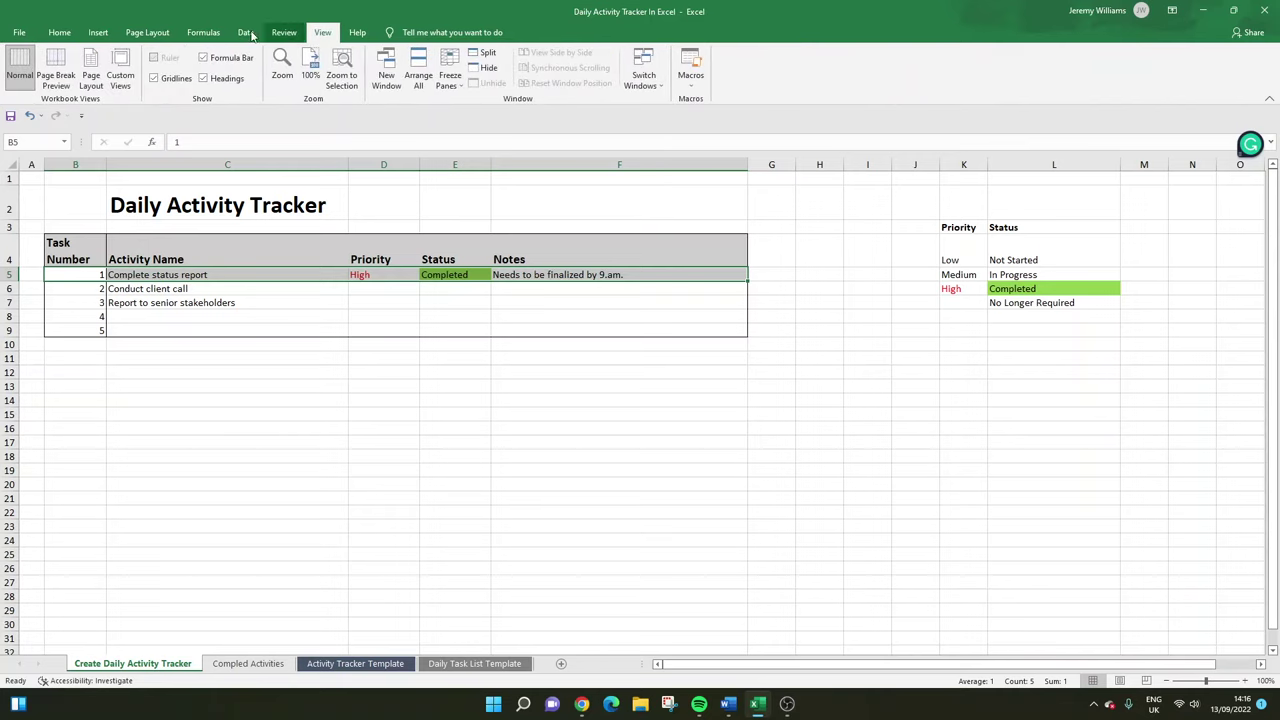
{"action": "left_click", "coordinate": [59, 32]}
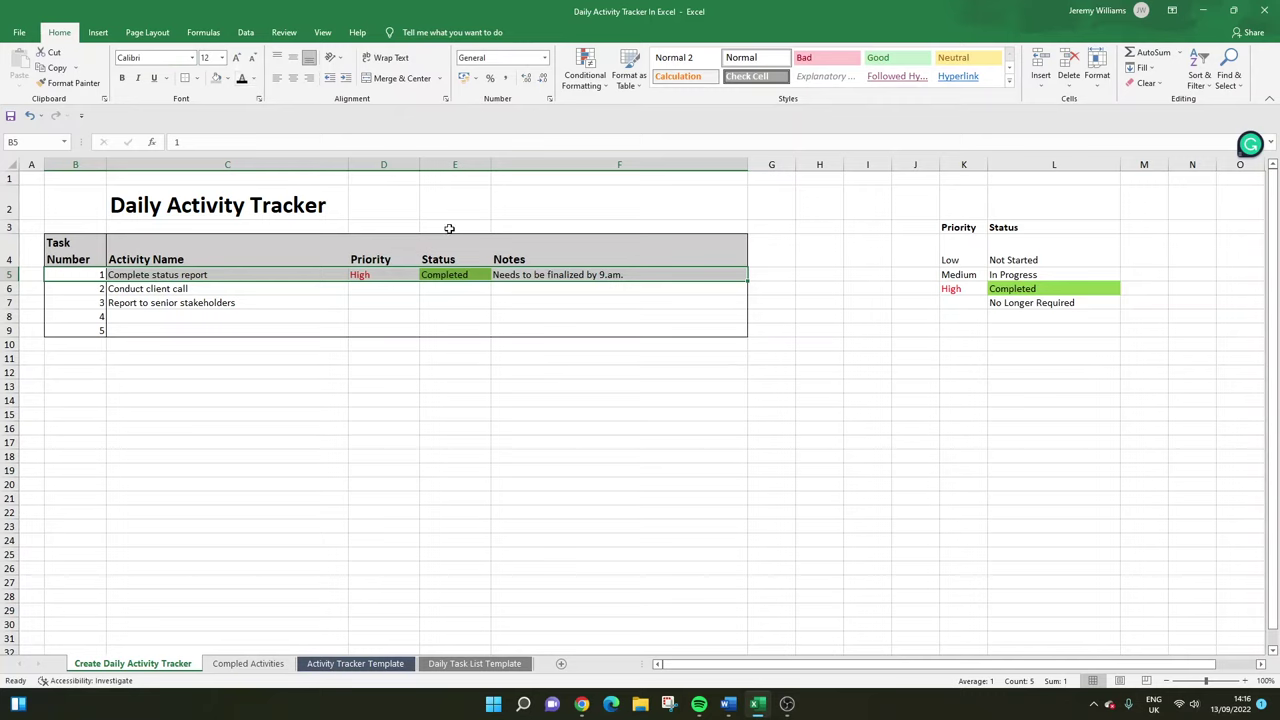
Apply Strikethrough to task 1's row B5:F5 through Format Cells.
{"action": "right_click", "coordinate": [377, 275]}
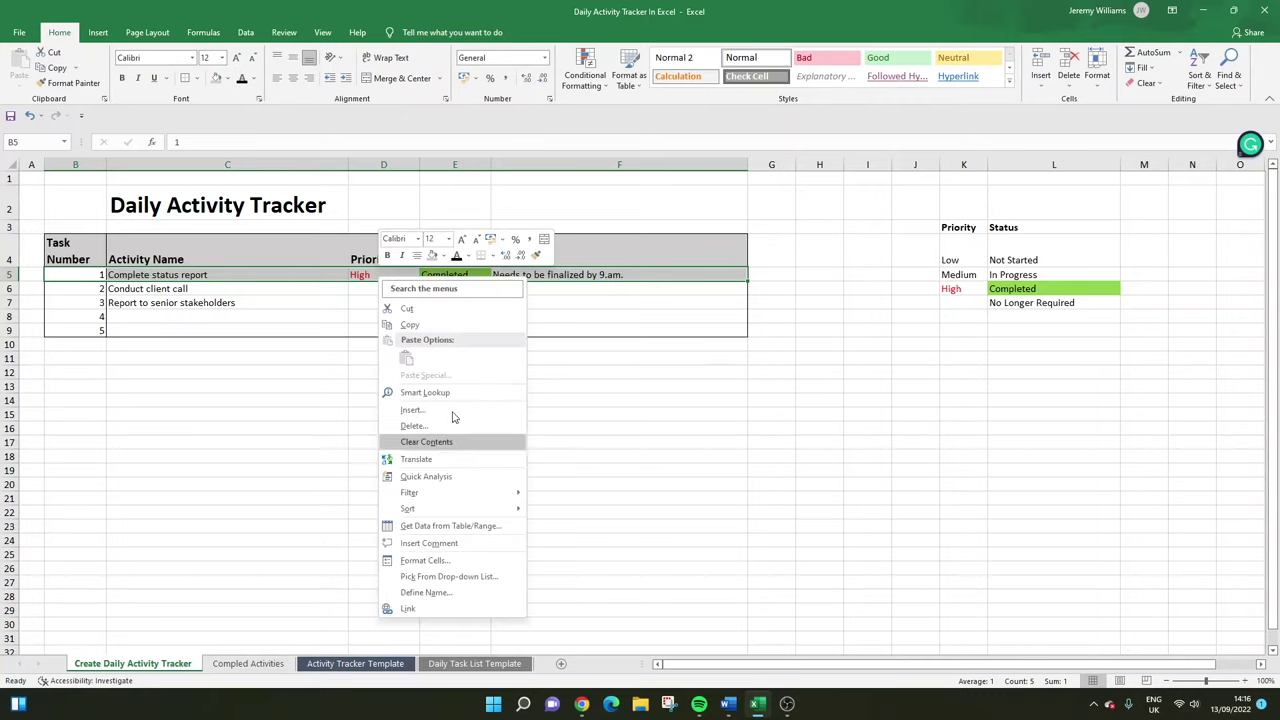
{"action": "left_click", "coordinate": [458, 562]}
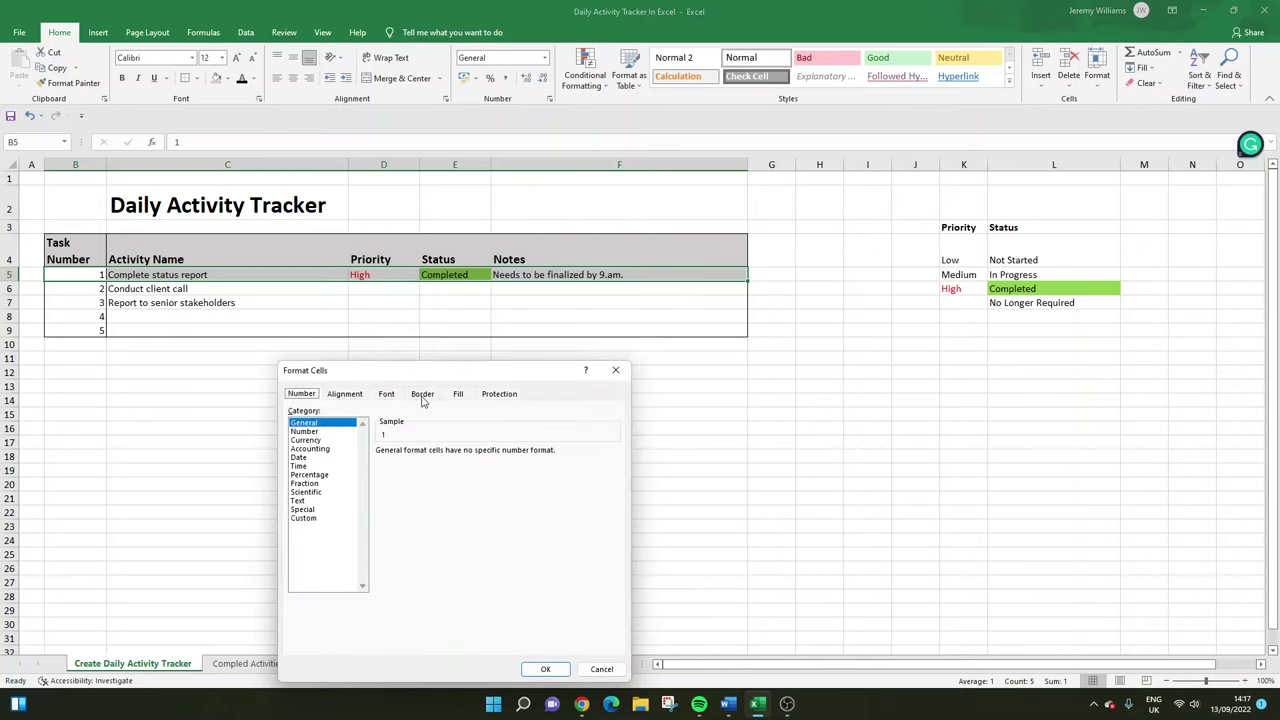
{"action": "left_click", "coordinate": [457, 394]}
{"action": "left_click", "coordinate": [422, 394]}
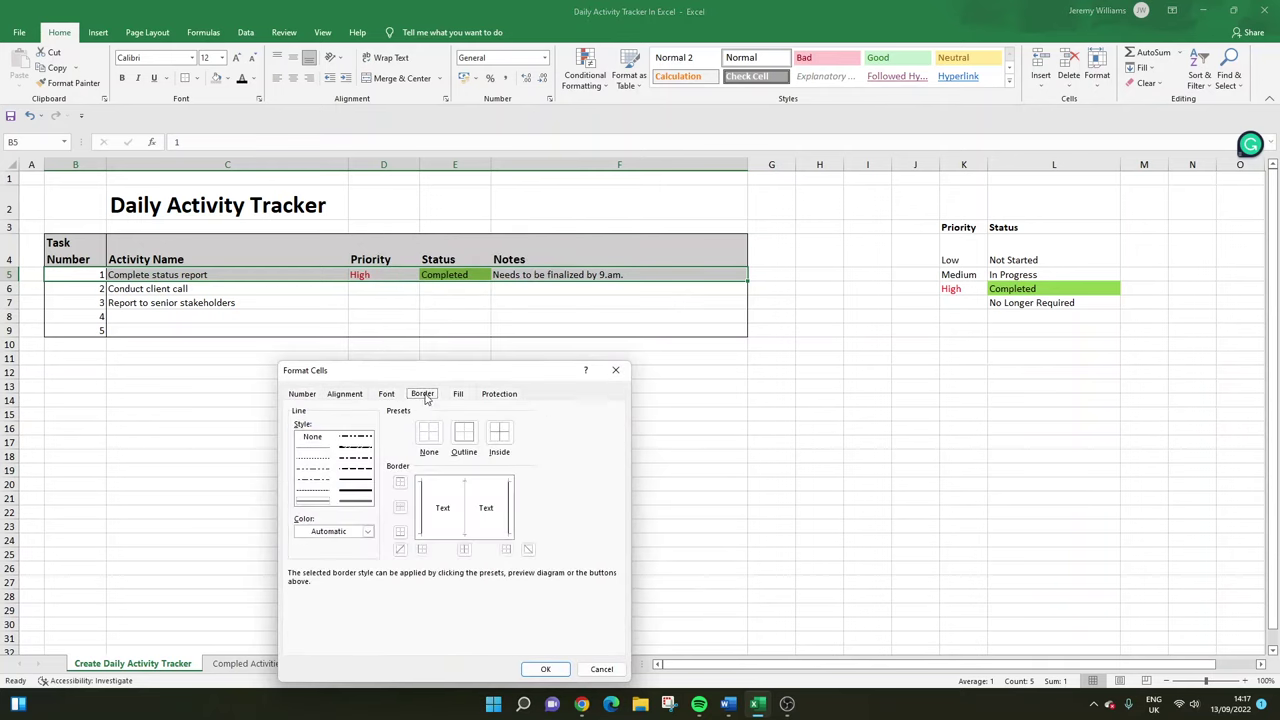
{"action": "left_click", "coordinate": [386, 394]}
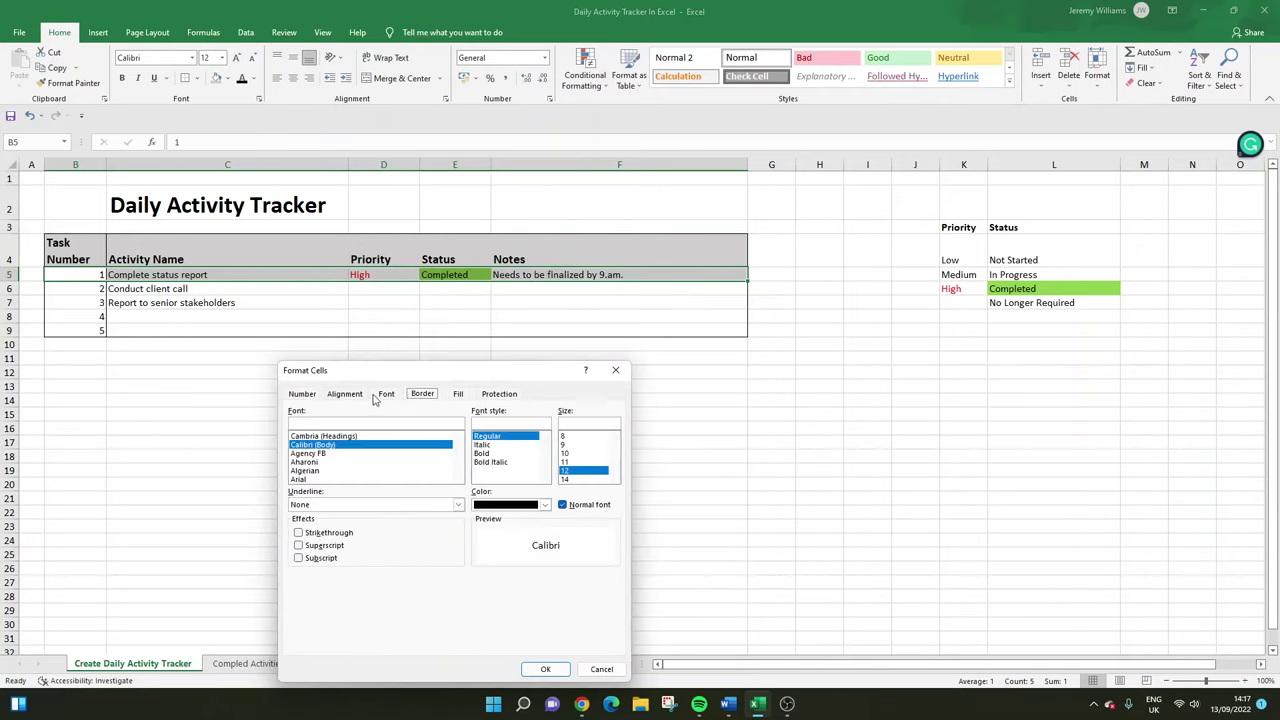
{"action": "left_click", "coordinate": [615, 370]}
{"action": "left_click_drag", "start_coordinate": [62, 275], "coordinate": [530, 275]}
{"action": "right_click", "coordinate": [530, 275]}
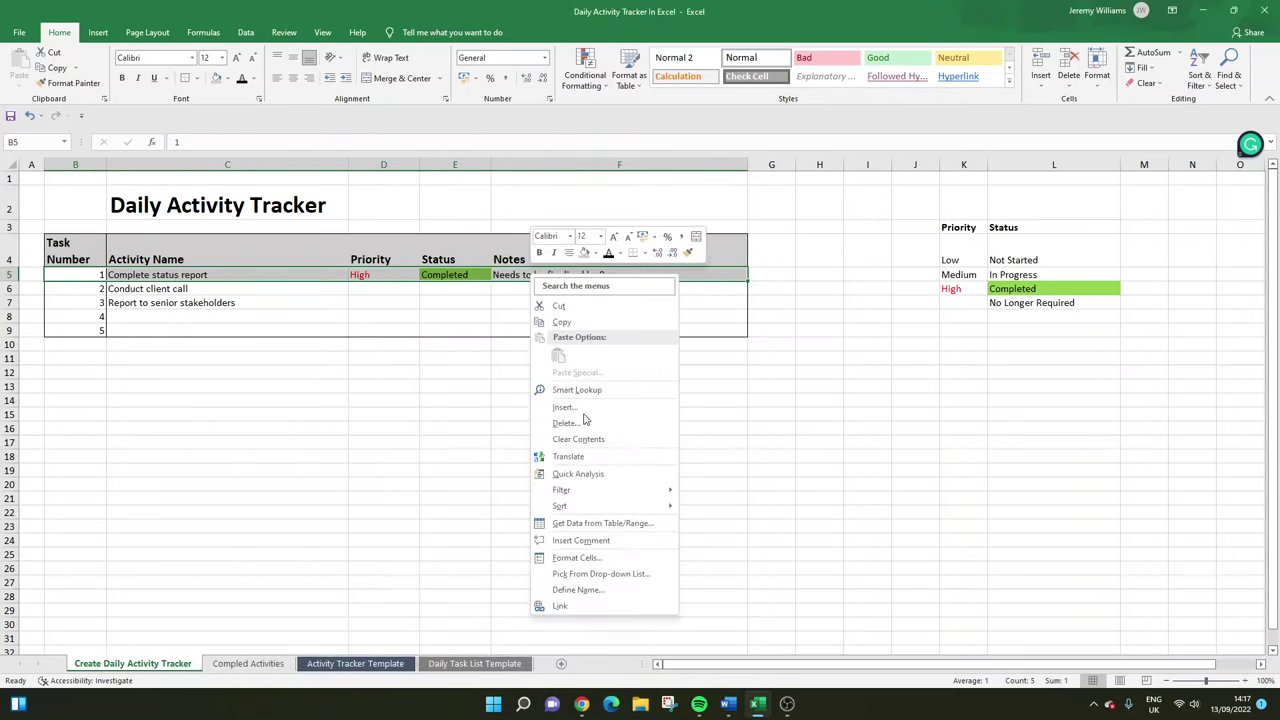
{"action": "left_click", "coordinate": [605, 562]}
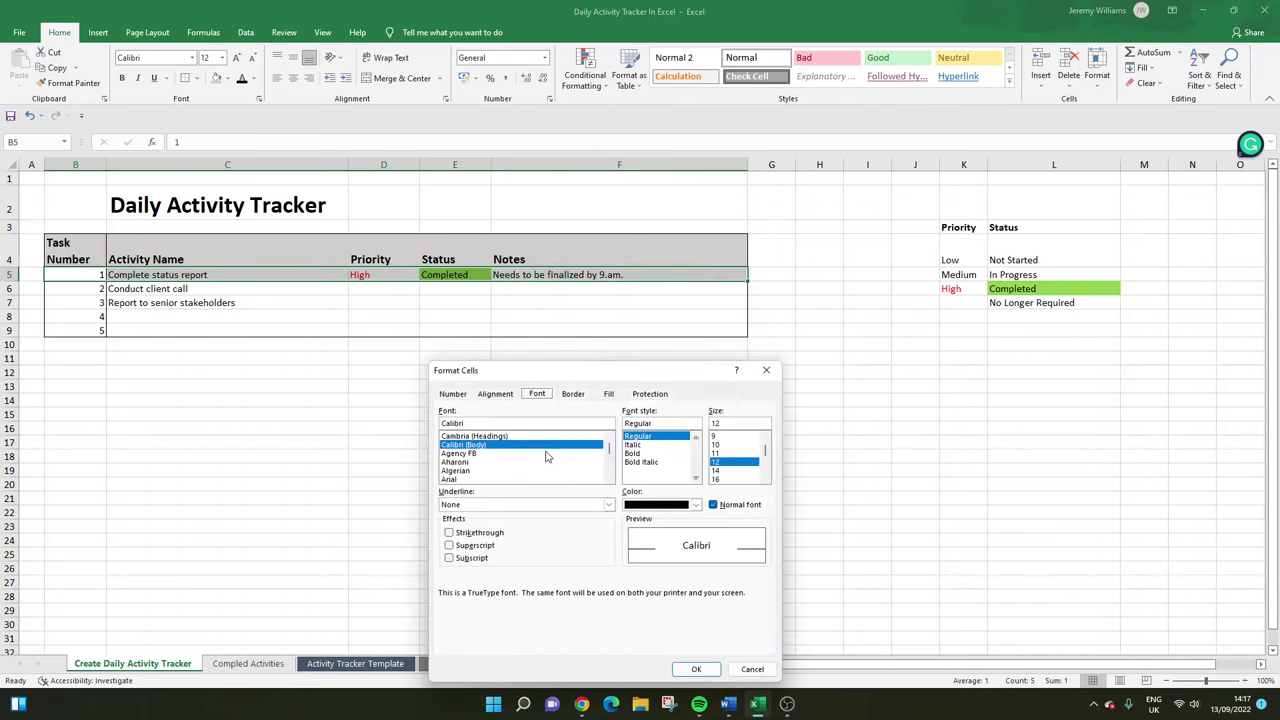
{"action": "left_click", "coordinate": [449, 533]}
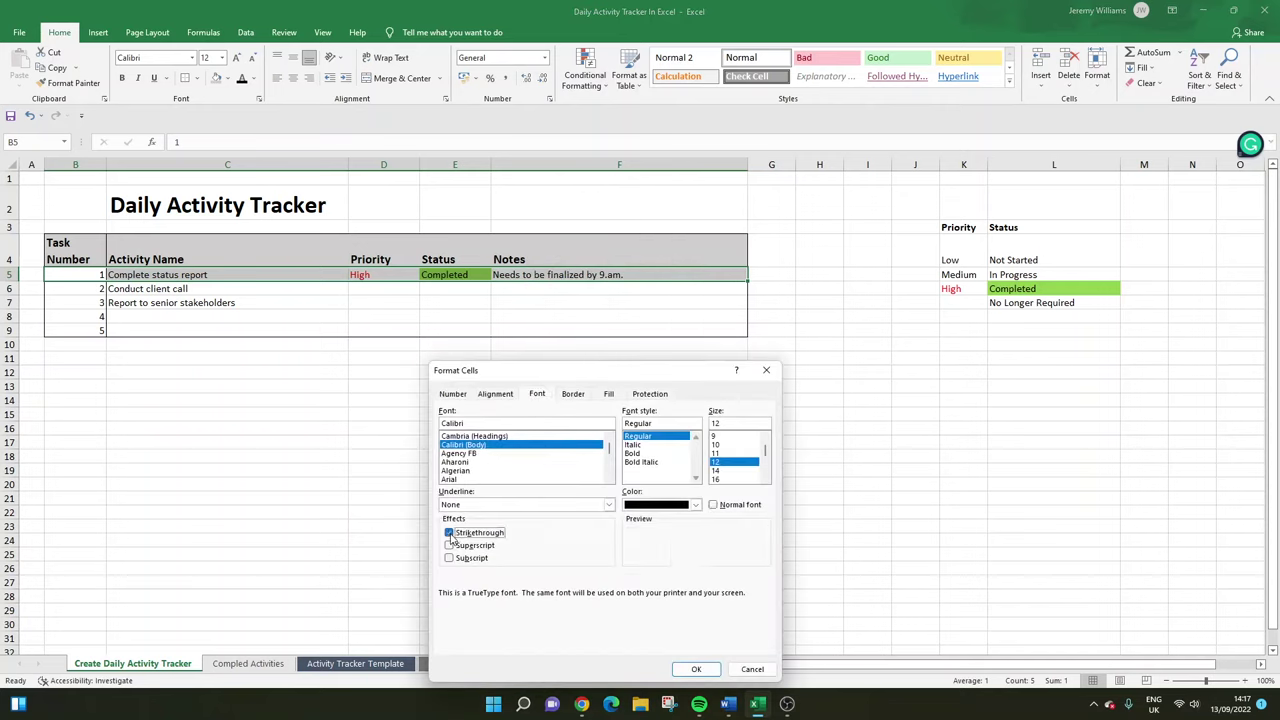
{"action": "left_click", "coordinate": [697, 669]}
{"action": "left_click", "coordinate": [455, 400]}
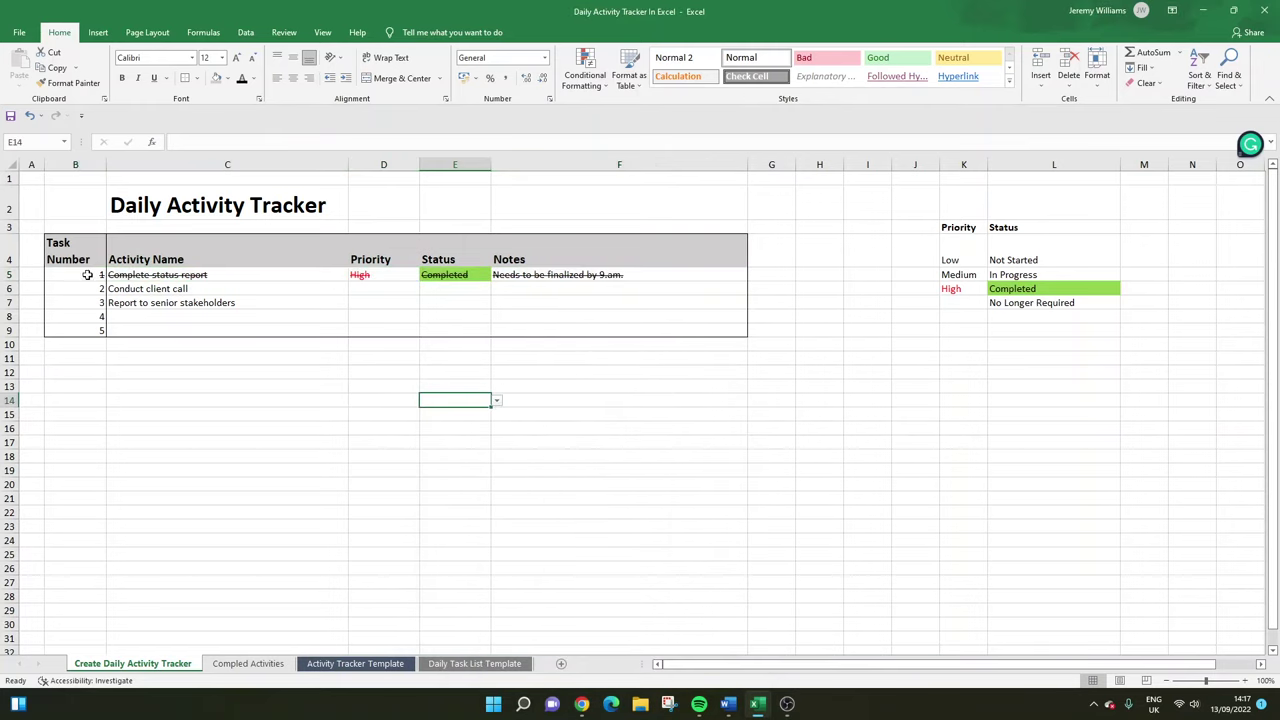
Fix the 'Compled Activities' tab name to 'Completed Activities' and view the Activity Tracker Template sheet.
{"action": "left_click", "coordinate": [533, 331]}
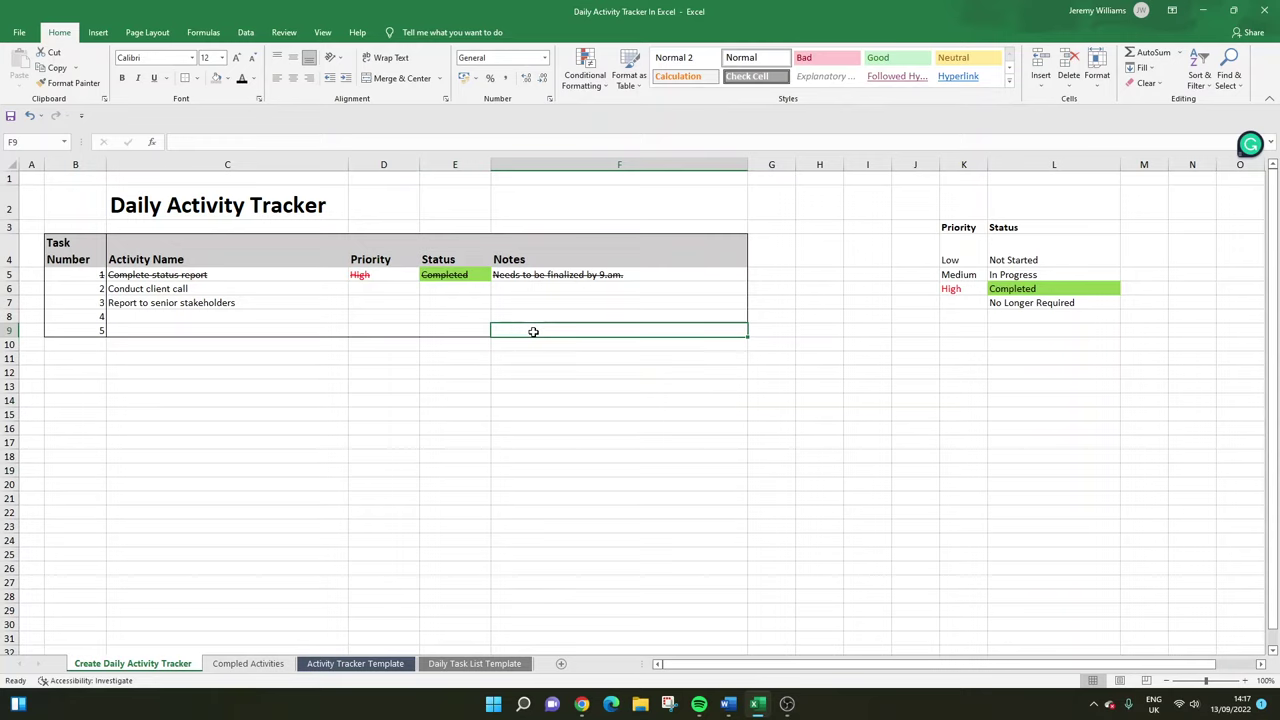
{"action": "left_click", "coordinate": [240, 664]}
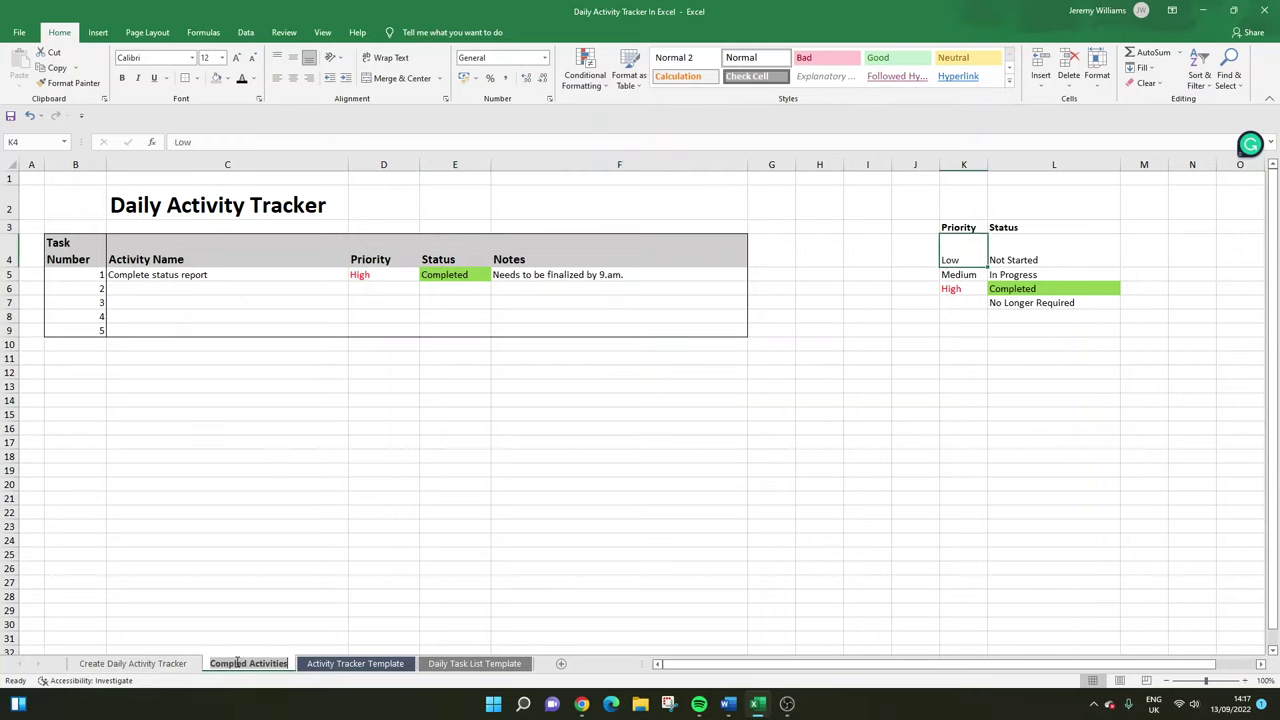
{"action": "left_click", "coordinate": [240, 662]}
{"action": "type", "text": "e"}
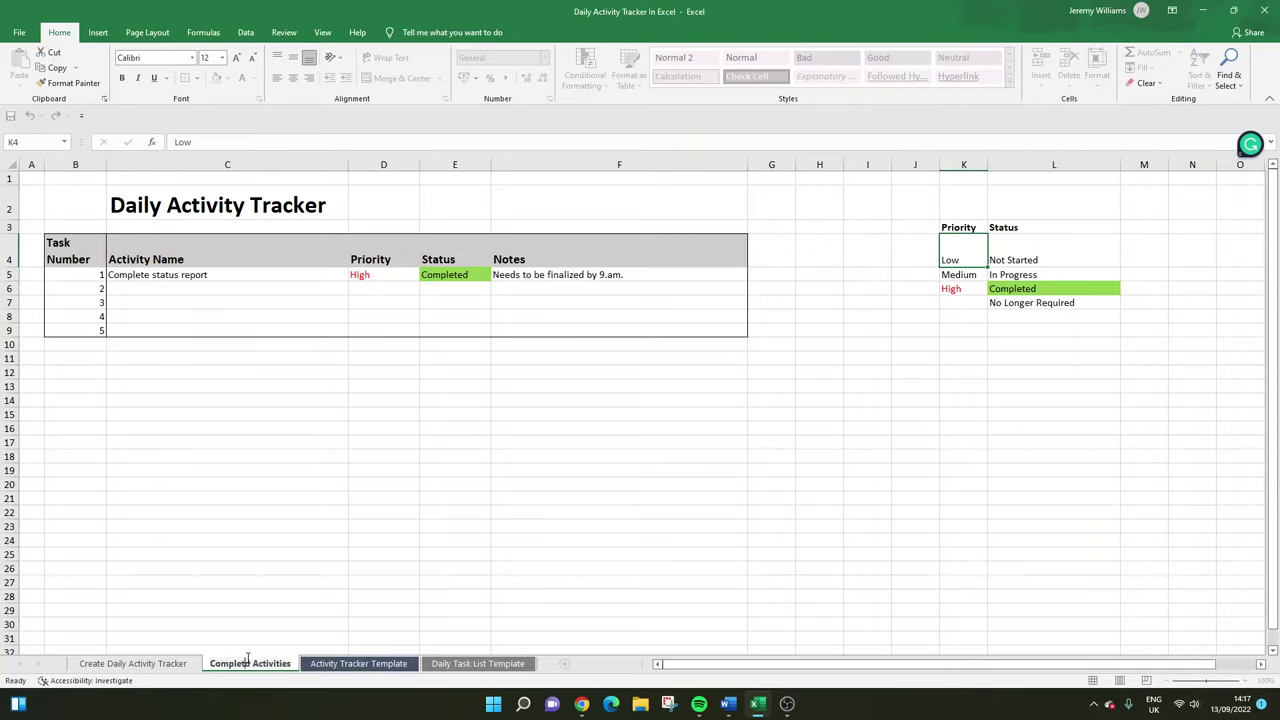
{"action": "type", "text": "d"}
{"action": "key", "text": "Return"}
{"action": "left_click", "coordinate": [289, 512]}
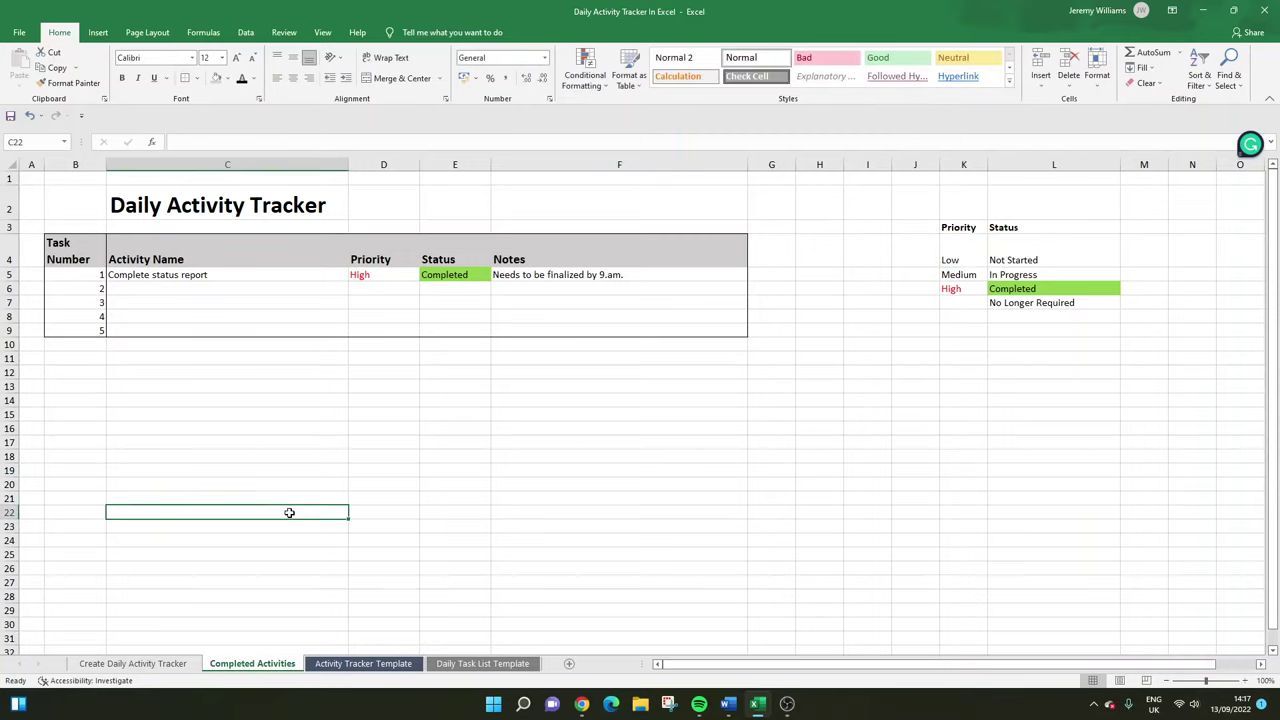
{"action": "left_click", "coordinate": [360, 663]}
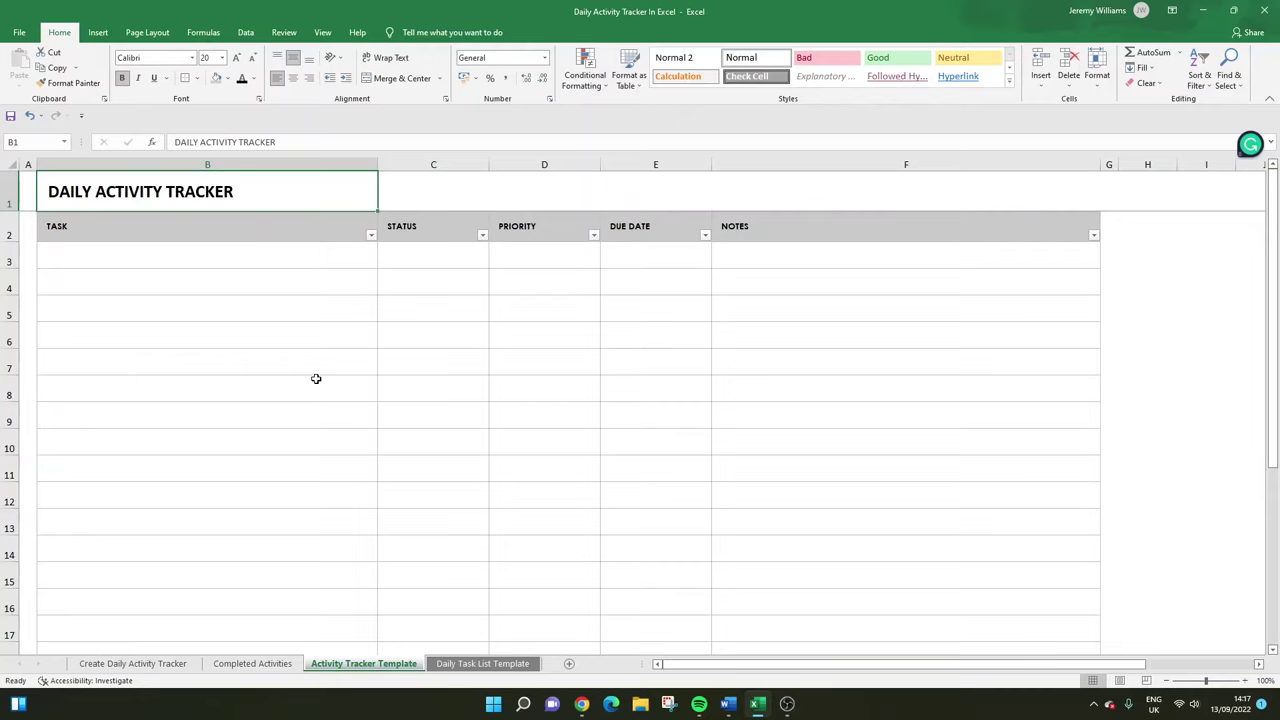
Flip between the main tracker, Completed Activities and both template sheets, stopping on Activity Tracker Template.
{"action": "left_click", "coordinate": [178, 666]}
{"action": "left_click", "coordinate": [252, 664]}
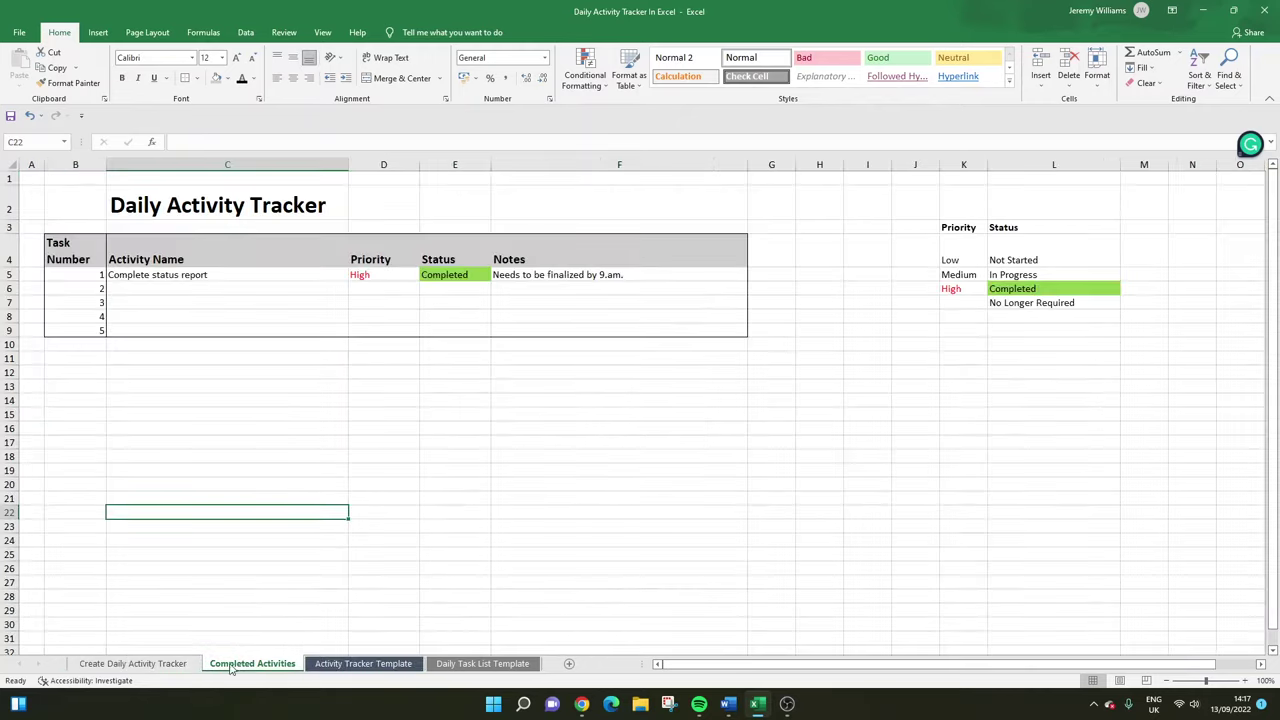
{"action": "left_click", "coordinate": [150, 664]}
{"action": "left_click", "coordinate": [255, 664]}
{"action": "left_click", "coordinate": [349, 663]}
{"action": "left_click", "coordinate": [483, 664]}
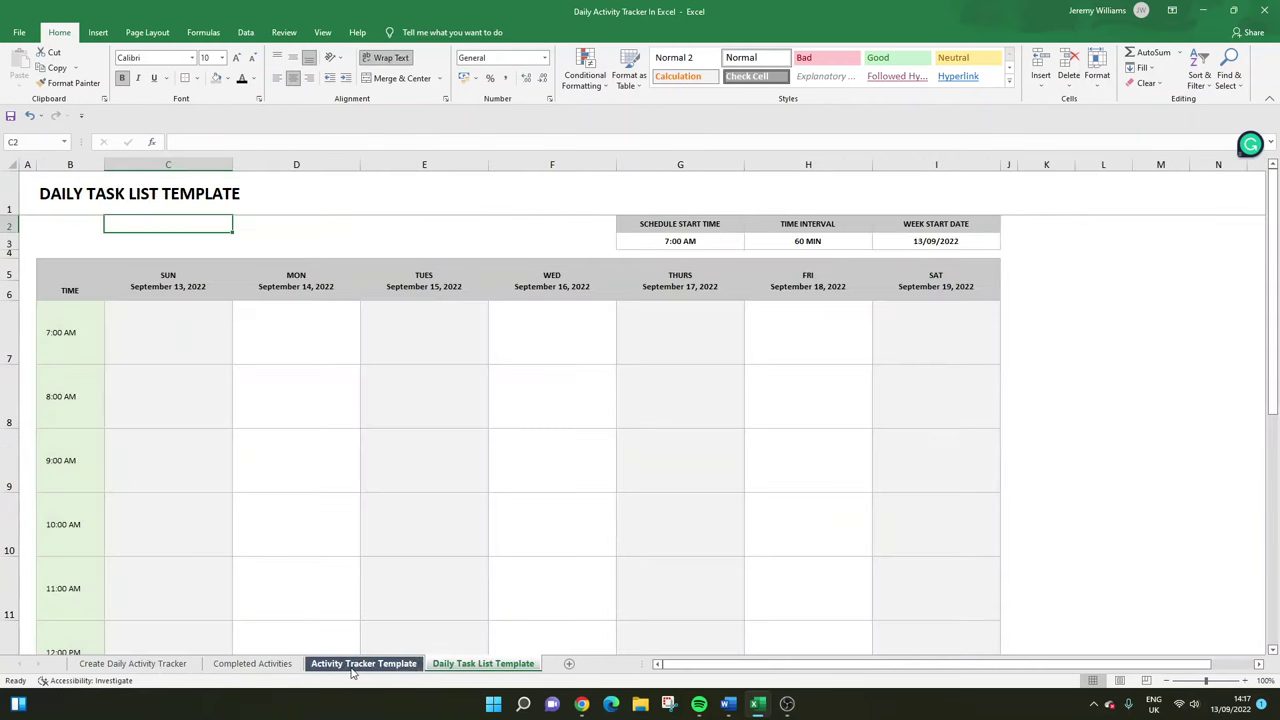
{"action": "left_click", "coordinate": [186, 666]}
{"action": "left_click", "coordinate": [234, 664]}
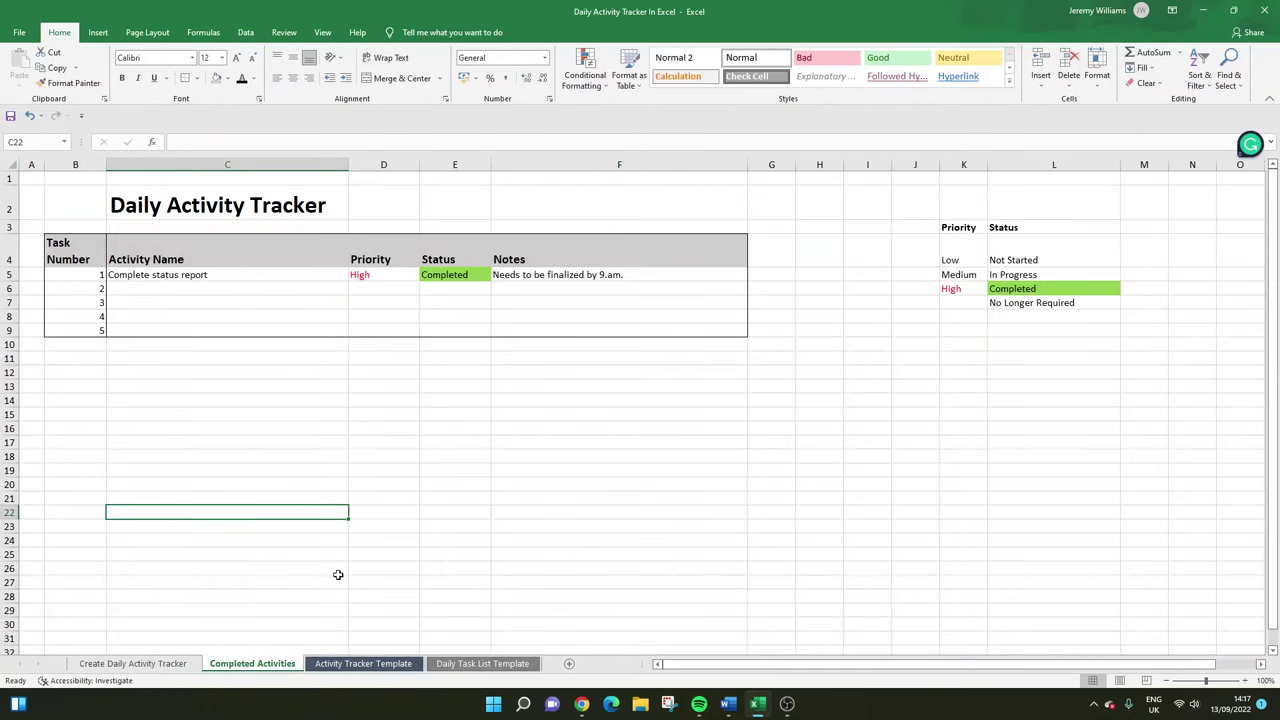
{"action": "left_click", "coordinate": [377, 664]}
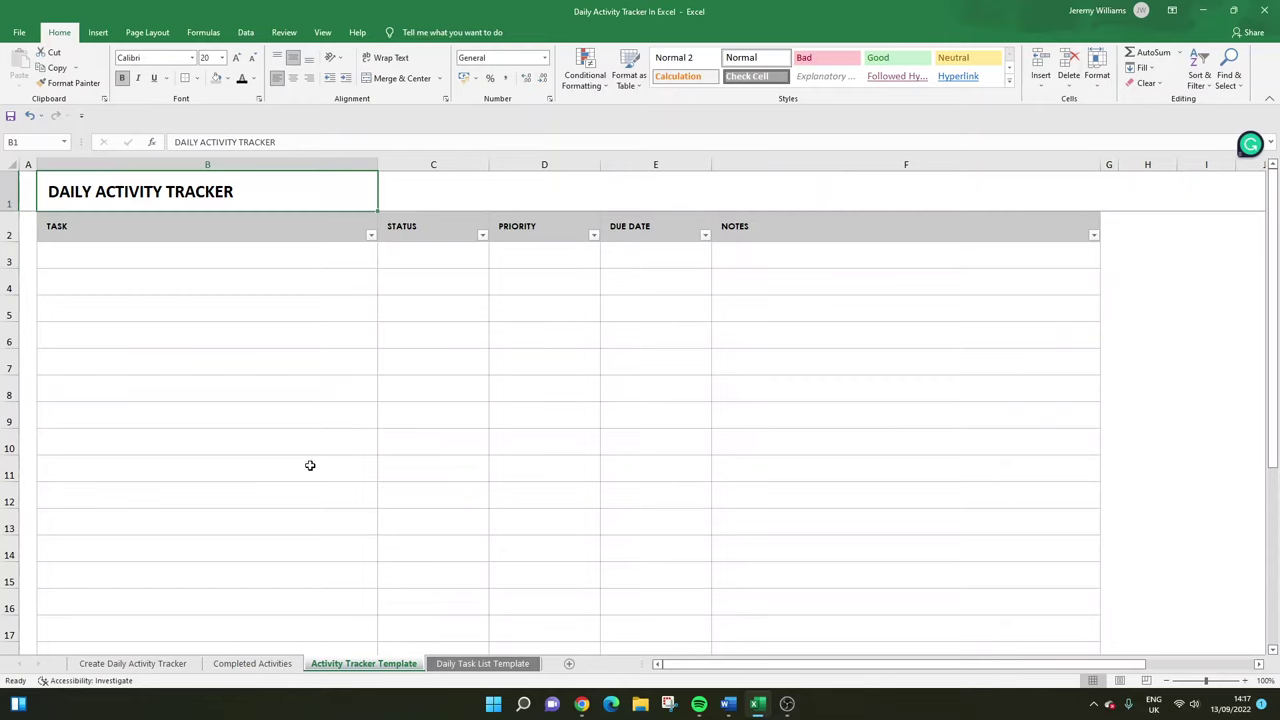
Review the Activity Tracker Template's TASK, PRIORITY and NOTES columns and first task row.
{"action": "left_click", "coordinate": [174, 232]}
{"action": "left_click", "coordinate": [186, 249]}
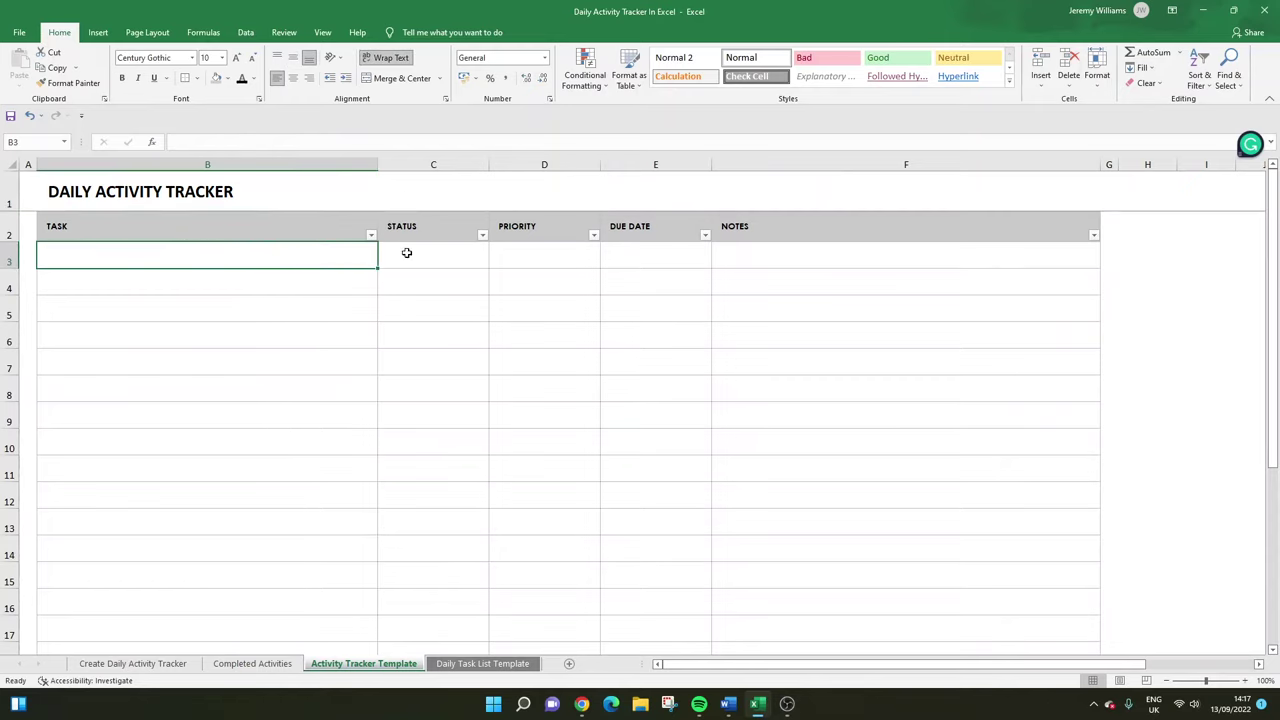
{"action": "left_click", "coordinate": [554, 251]}
{"action": "left_click", "coordinate": [754, 250]}
{"action": "scroll", "coordinate": [760, 257], "scroll_direction": "down", "scroll_amount": 1}
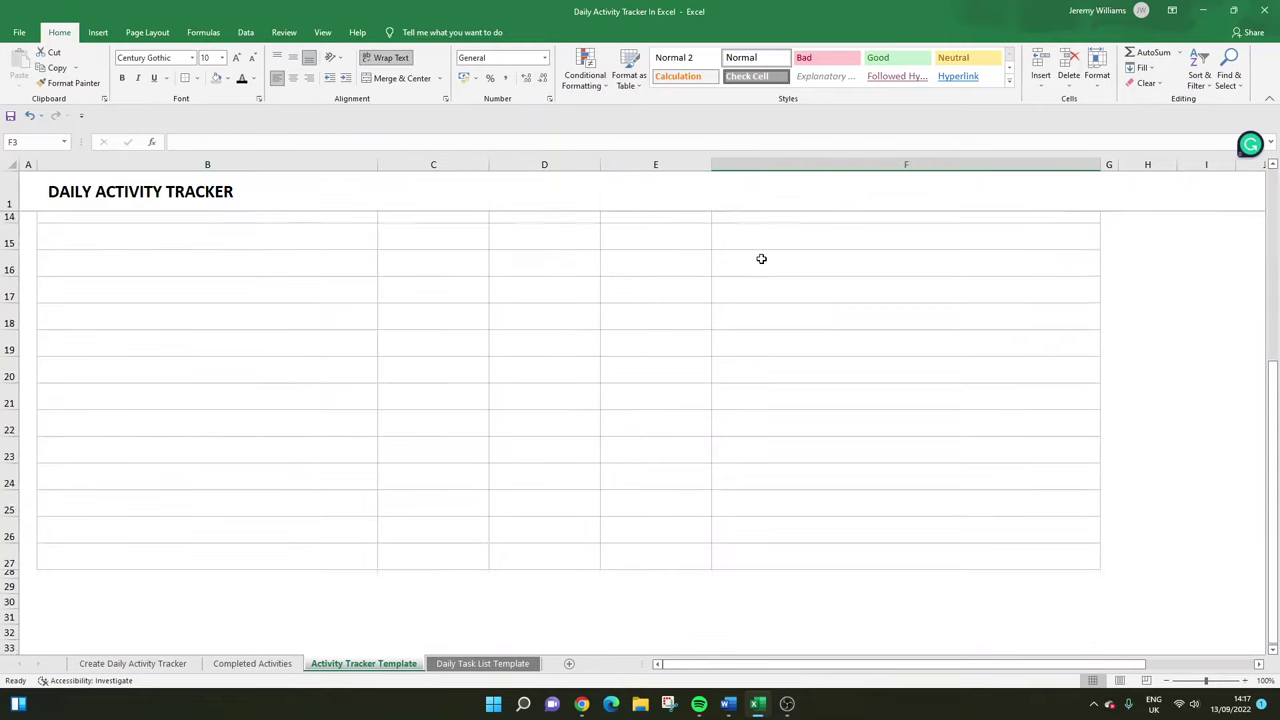
{"action": "scroll", "coordinate": [761, 259], "scroll_direction": "up", "scroll_amount": 1}
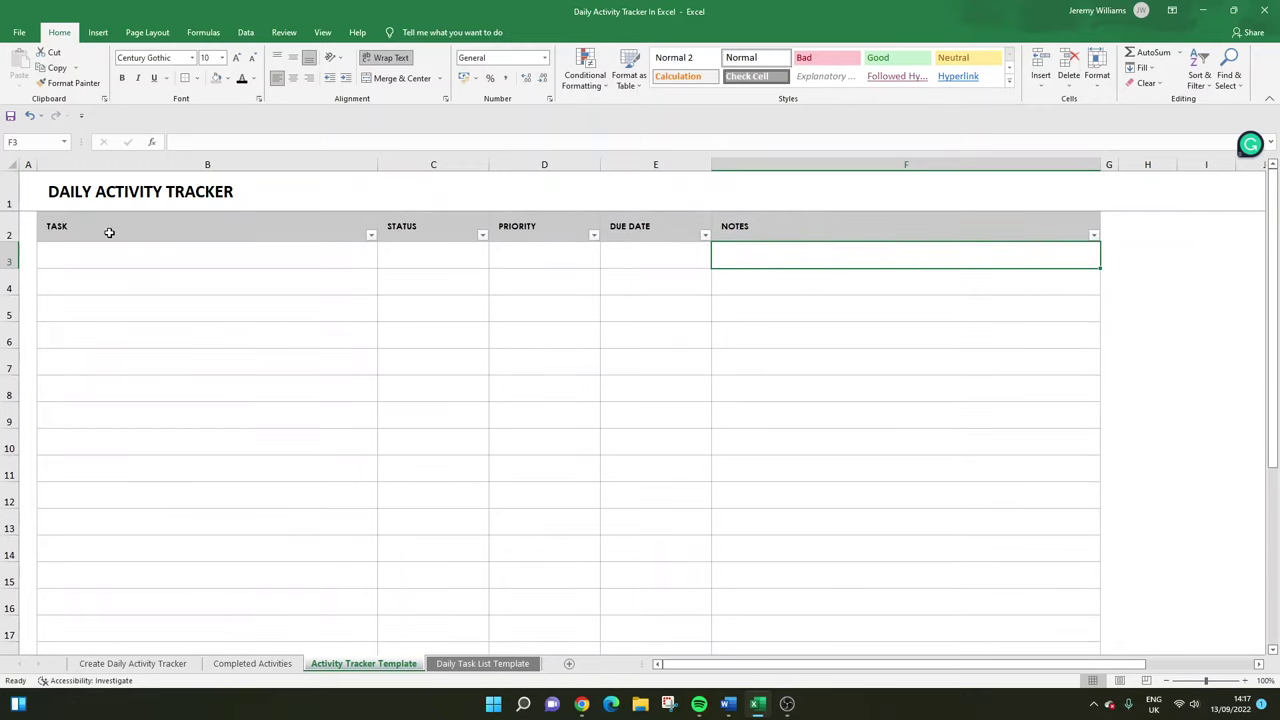
{"action": "left_click", "coordinate": [513, 247]}
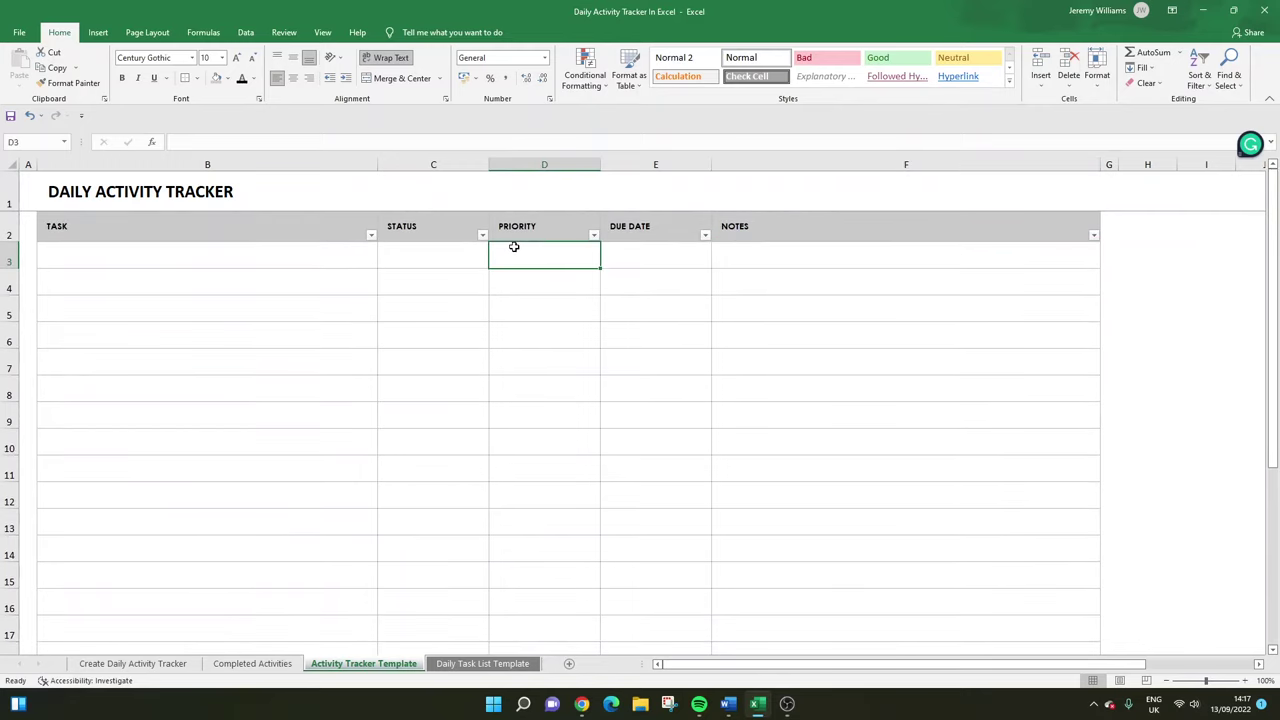
Go back through the tracker and Activity Tracker Template sheets to the Daily Task List Template.
{"action": "left_click", "coordinate": [160, 661]}
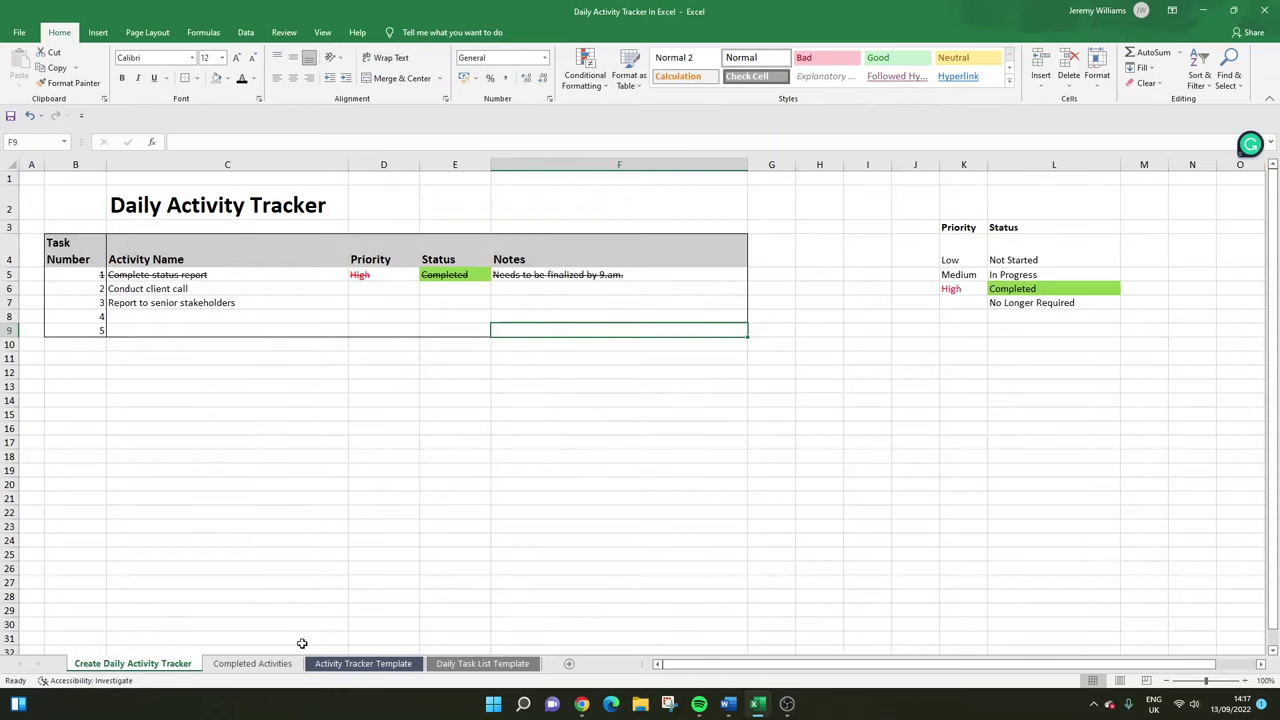
{"action": "left_click", "coordinate": [330, 662]}
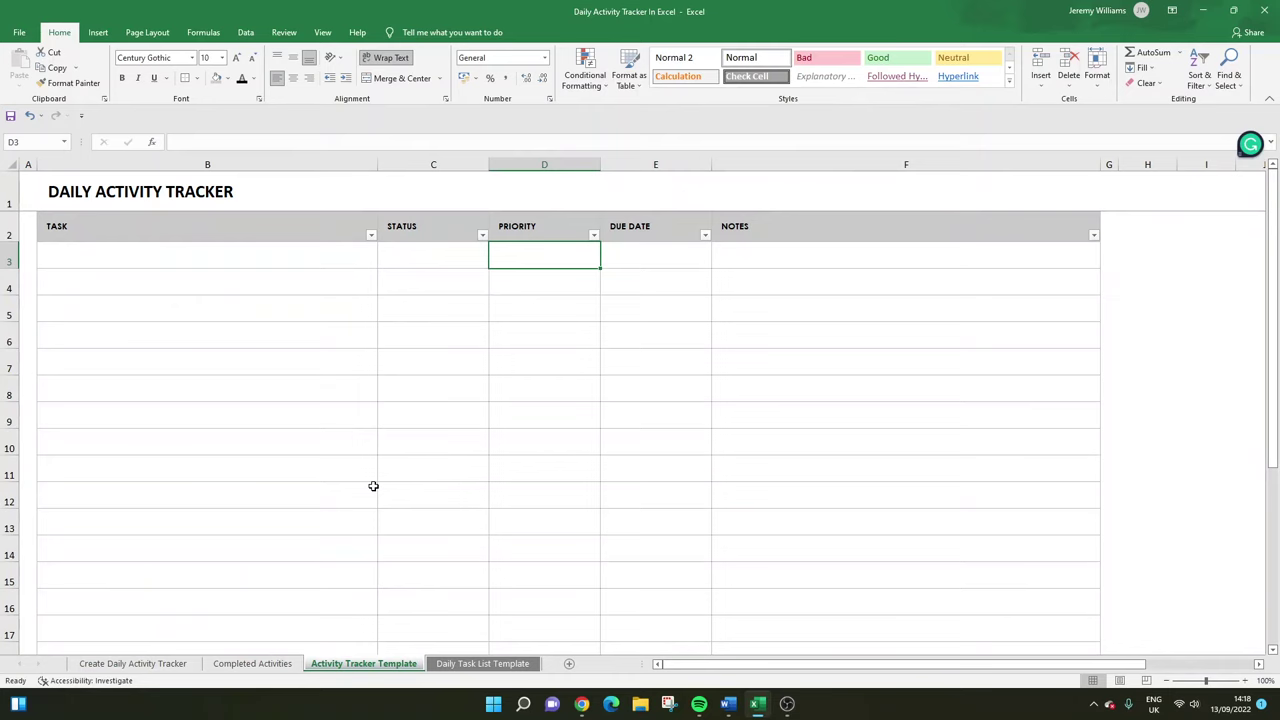
{"action": "left_click", "coordinate": [478, 663]}
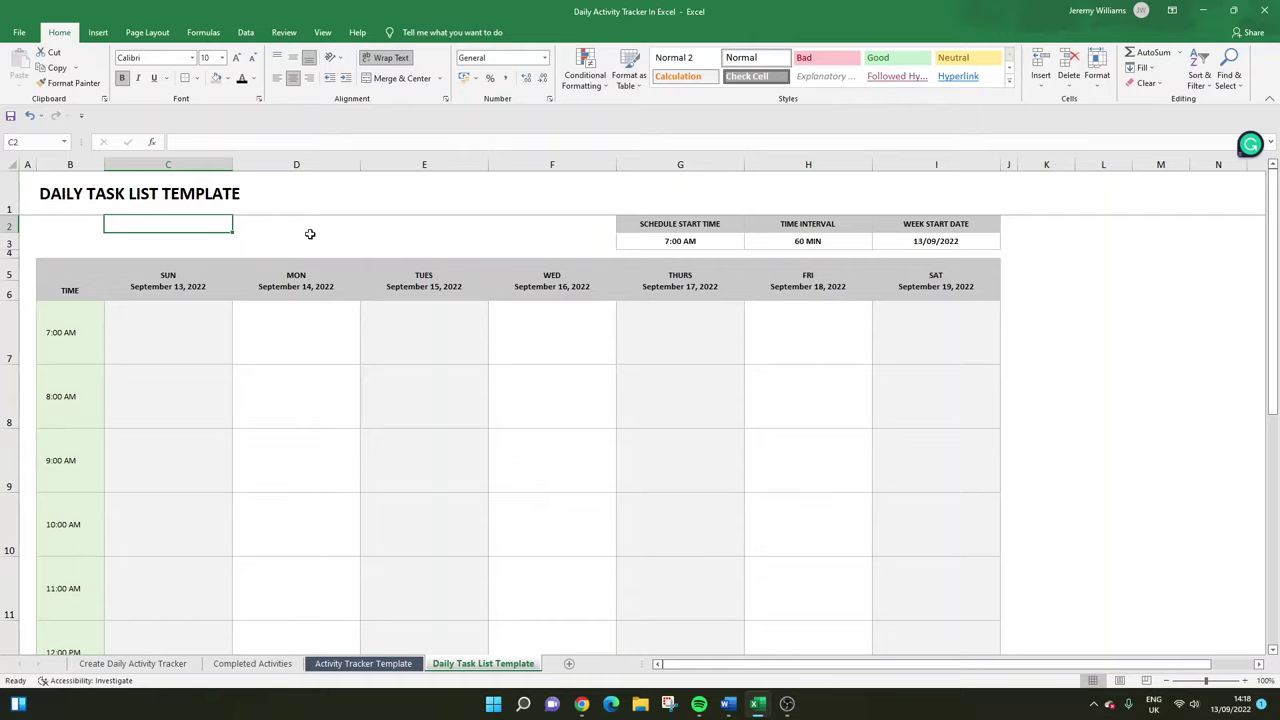
Inspect the SUN and MON day headers, the TIME heading and the first time slot.
{"action": "left_click", "coordinate": [122, 276]}
{"action": "left_click", "coordinate": [274, 286]}
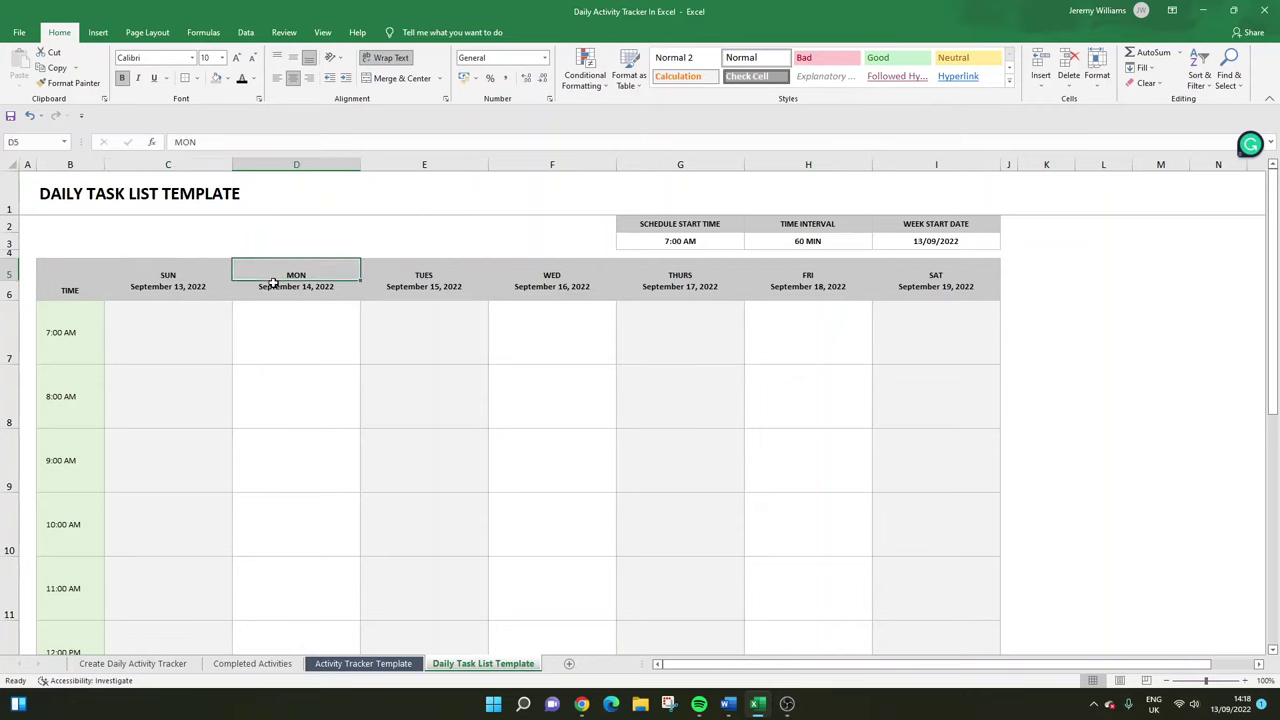
{"action": "left_click", "coordinate": [89, 326]}
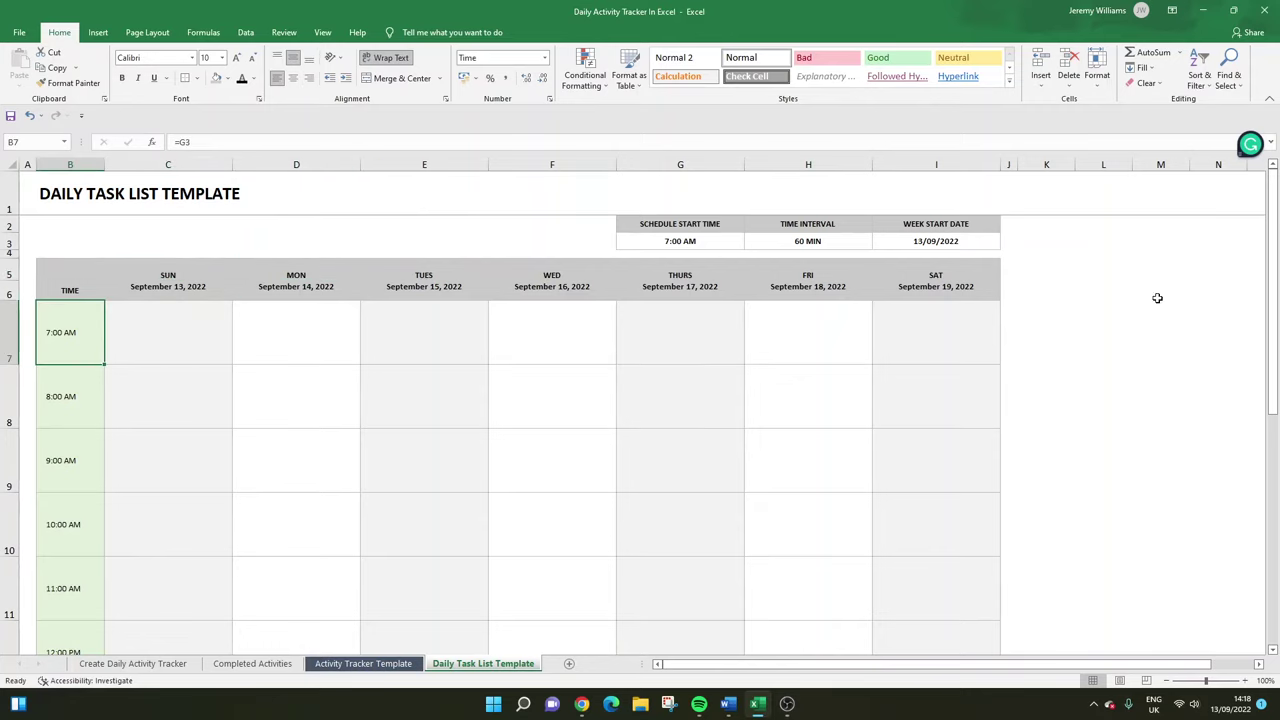
{"action": "mouse_move", "coordinate": [1274, 320]}
{"action": "left_mouse_down"}
{"action": "mouse_move", "coordinate": [1277, 470]}
{"action": "mouse_move", "coordinate": [1277, 300]}
{"action": "left_mouse_up"}
{"action": "left_click", "coordinate": [73, 289]}
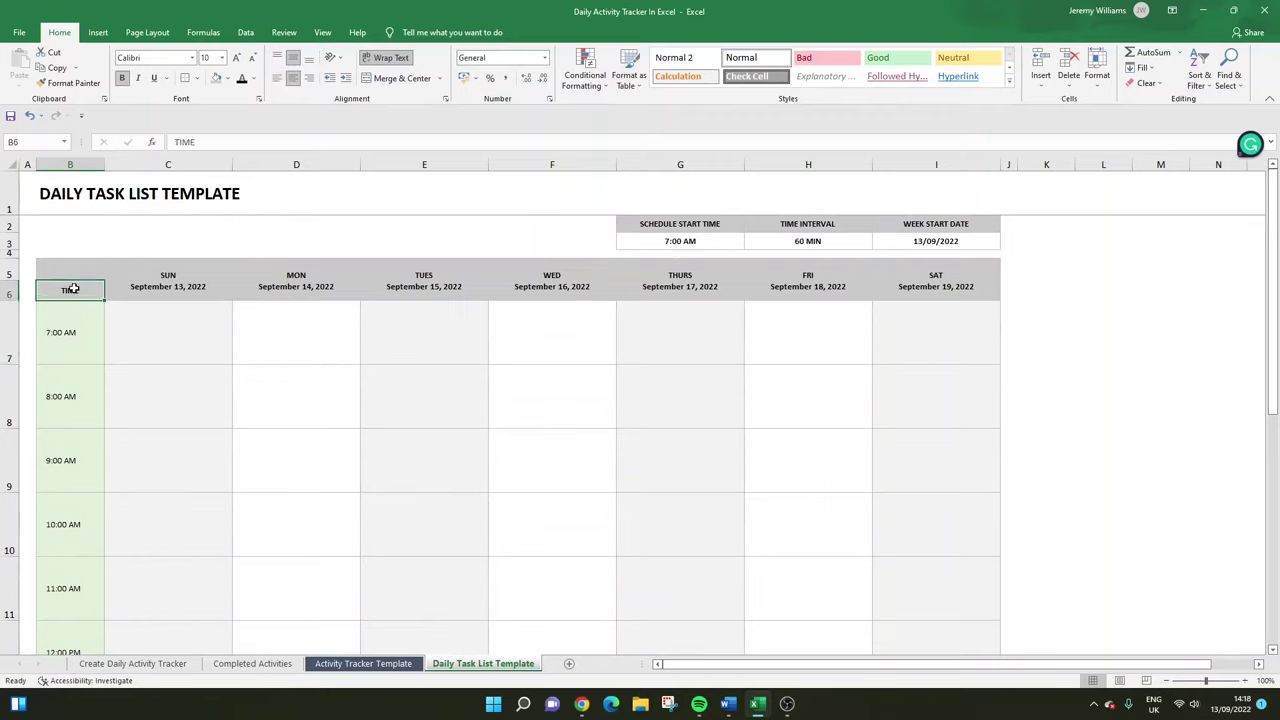
{"action": "left_click", "coordinate": [72, 258]}
{"action": "left_click", "coordinate": [80, 288]}
Step through the SUN-to-SAT weekday headers and check the first date's formula.
{"action": "left_click", "coordinate": [150, 275]}
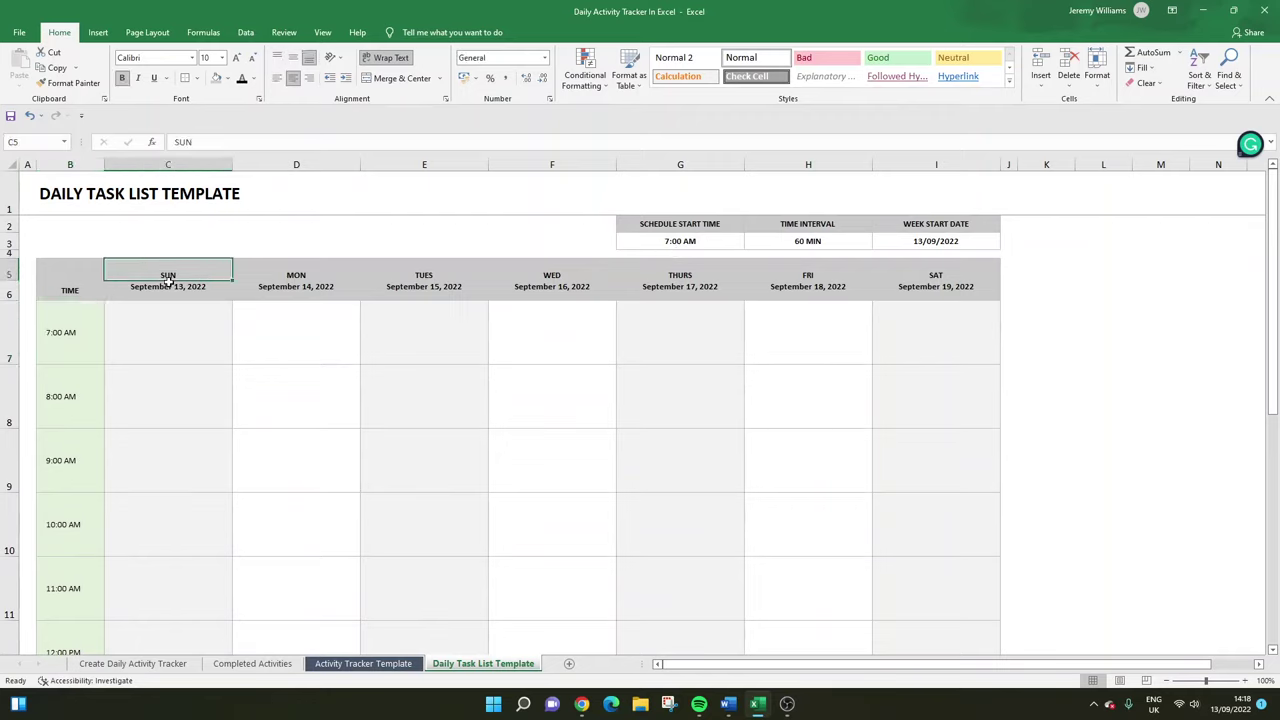
{"action": "left_click", "coordinate": [251, 274]}
{"action": "left_click", "coordinate": [141, 275]}
{"action": "left_click", "coordinate": [312, 270]}
{"action": "left_click", "coordinate": [414, 264]}
{"action": "left_click", "coordinate": [545, 266]}
{"action": "left_click", "coordinate": [951, 266]}
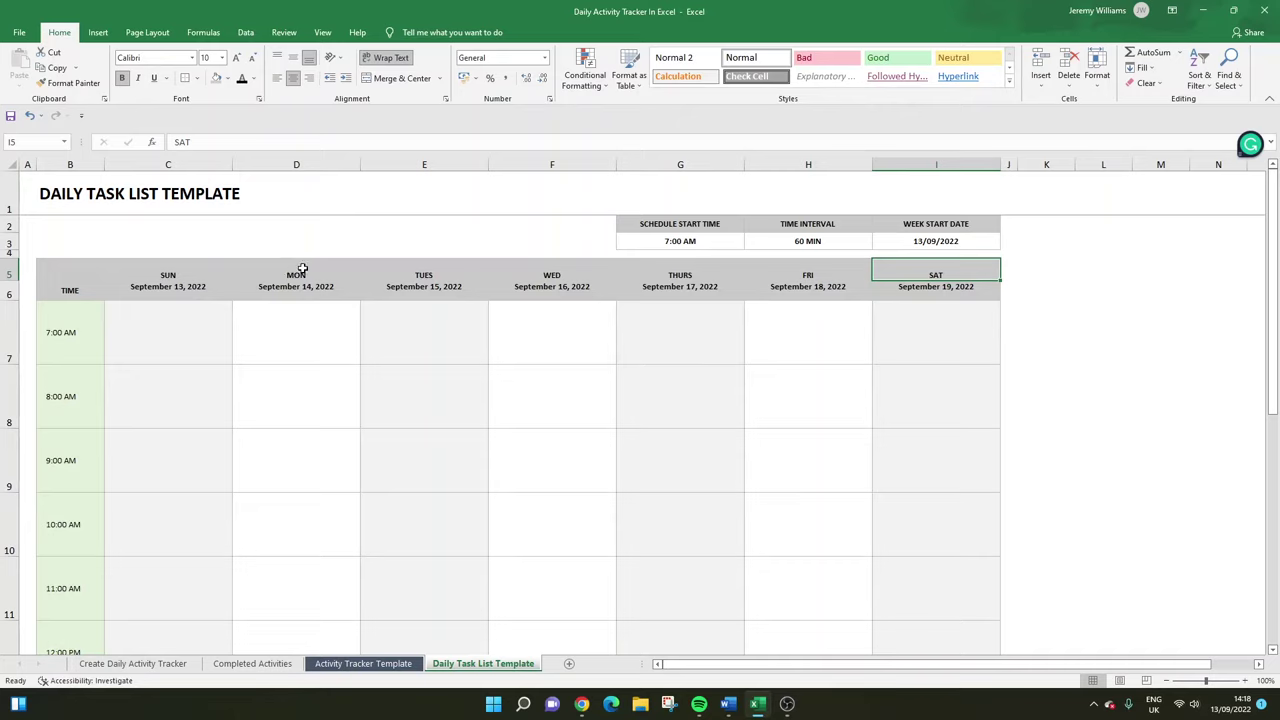
{"action": "left_click", "coordinate": [218, 286]}
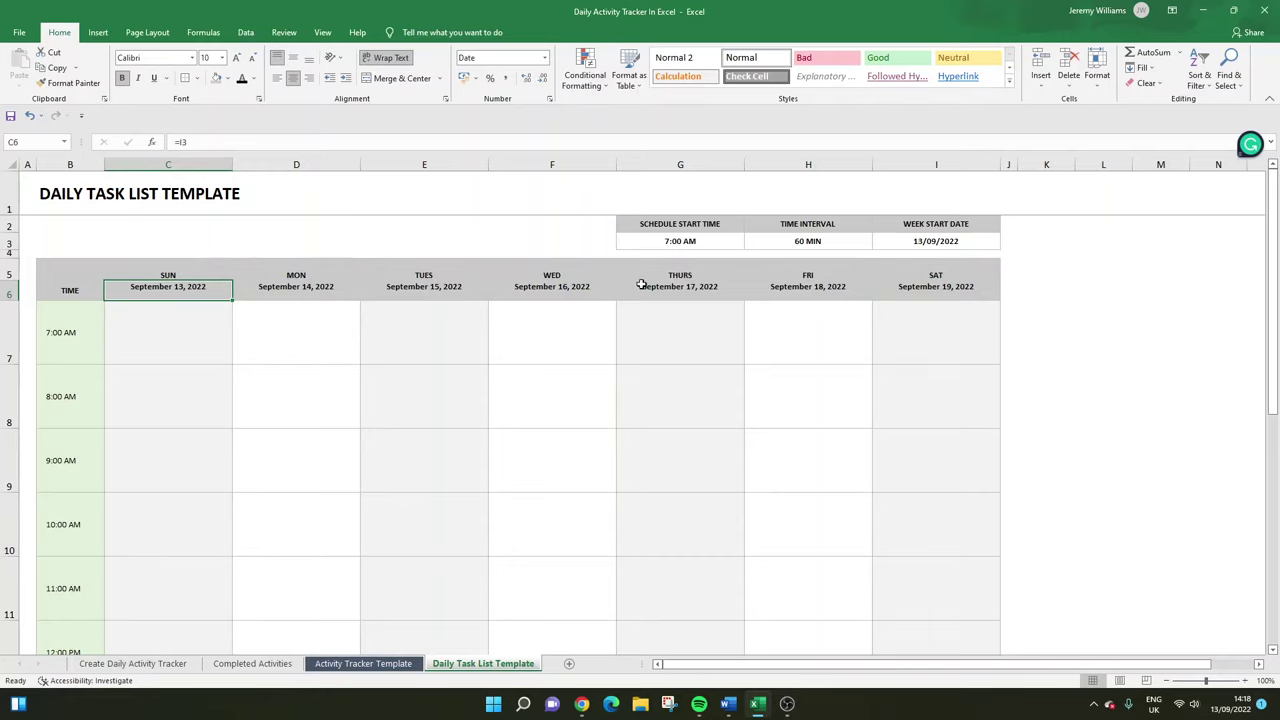
Enter 14/09/2022 as the week start date in I3 and check the recalculated row-6 dates.
{"action": "left_click", "coordinate": [937, 244]}
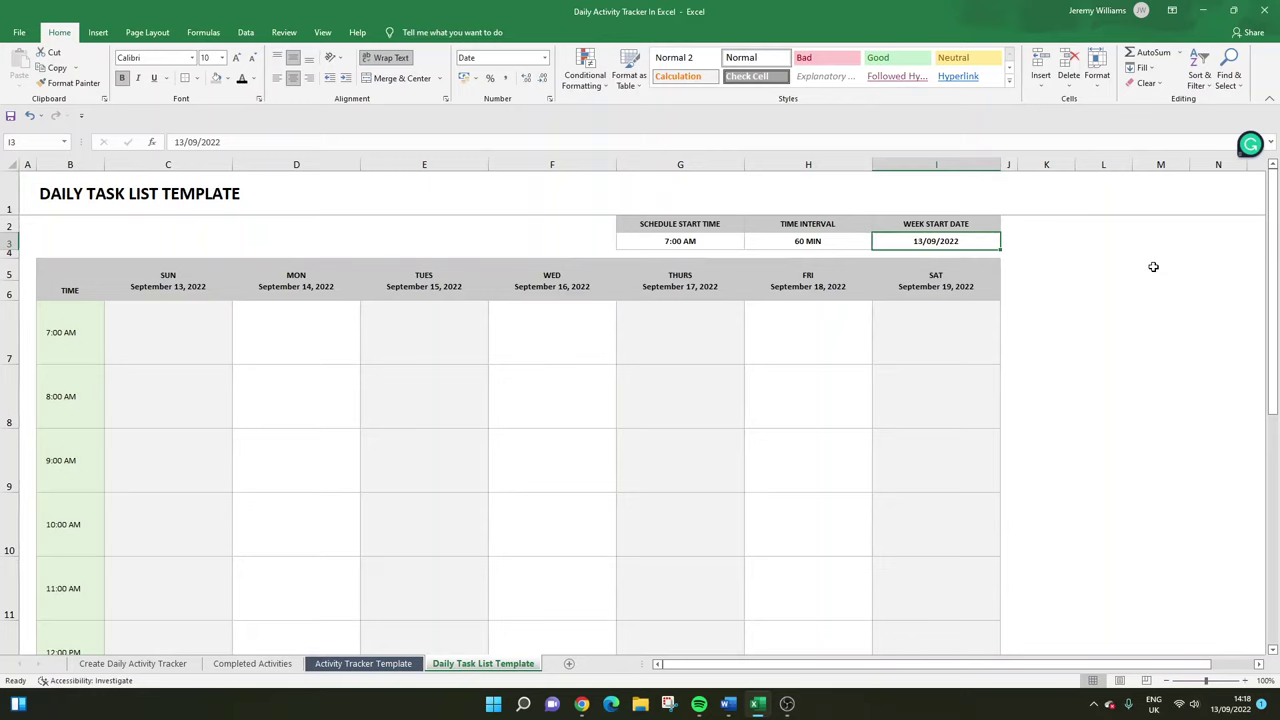
{"action": "type", "text": "14/09/2022"}
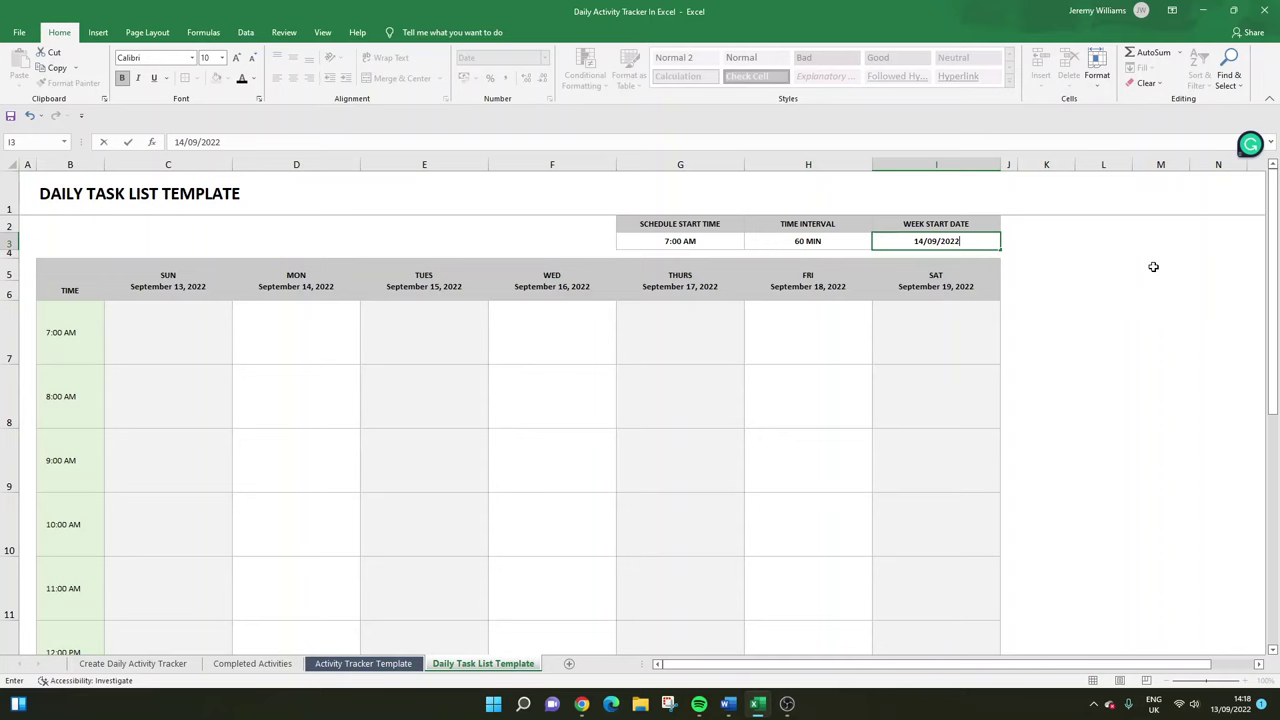
{"action": "key", "text": "Return"}
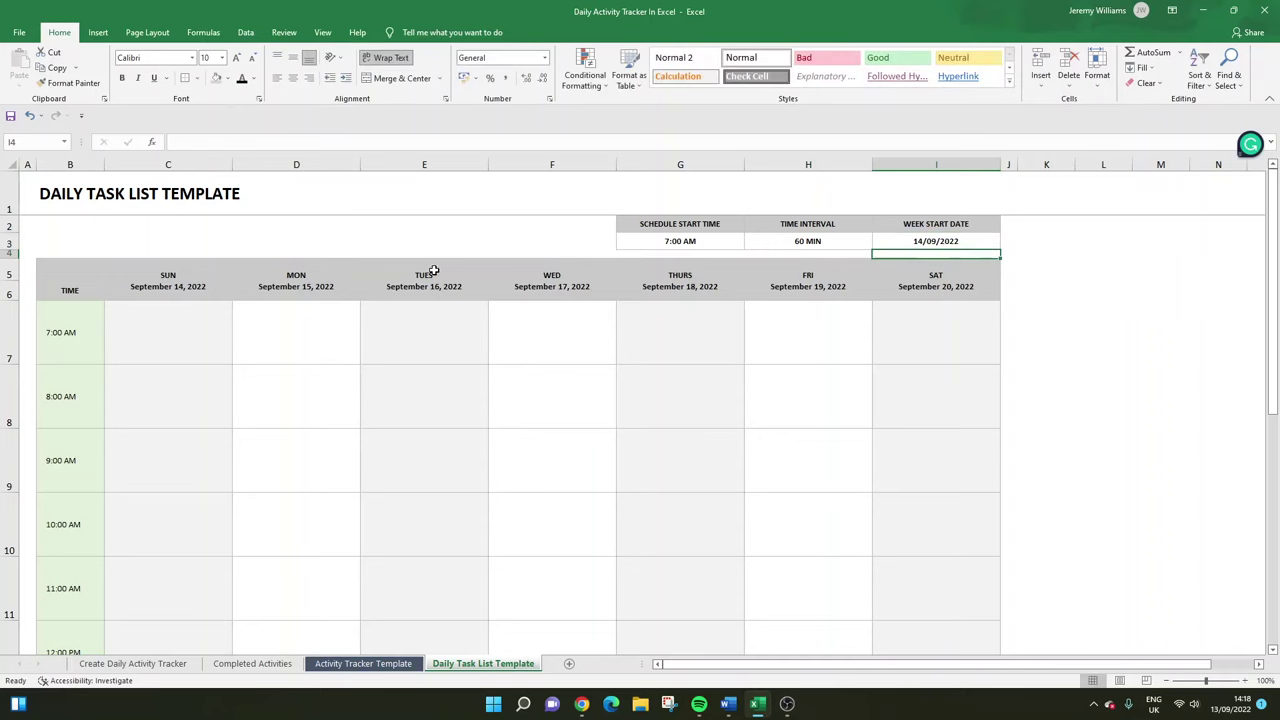
{"action": "left_click_drag", "start_coordinate": [190, 286], "coordinate": [903, 286]}
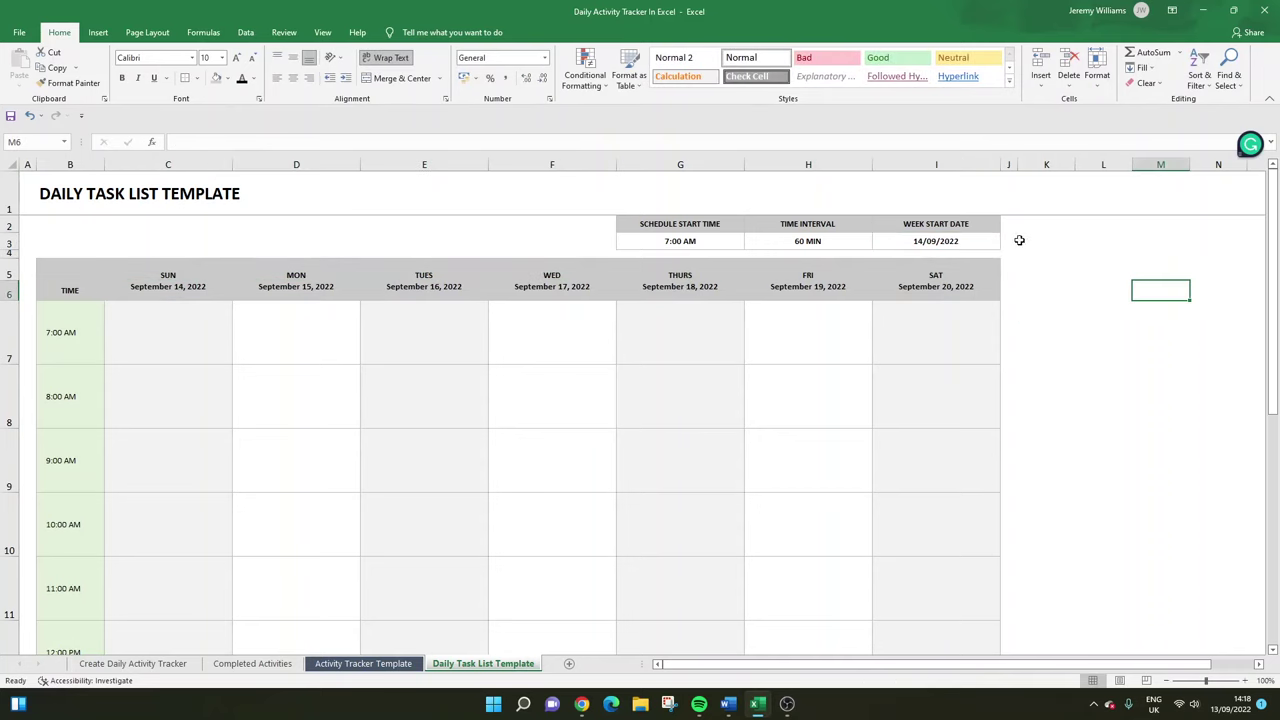
{"action": "left_click", "coordinate": [983, 236]}
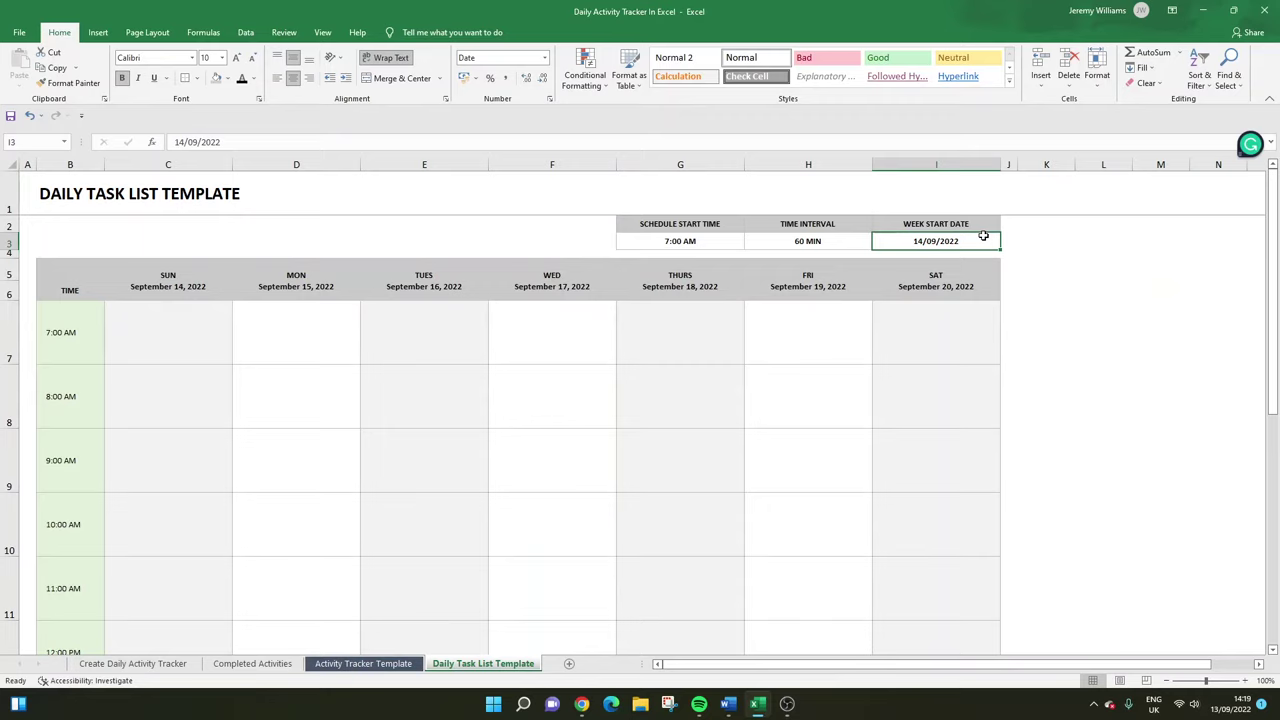
Preview the G3 start-time list, then select the first two times in the lookup list.
{"action": "left_click", "coordinate": [714, 246]}
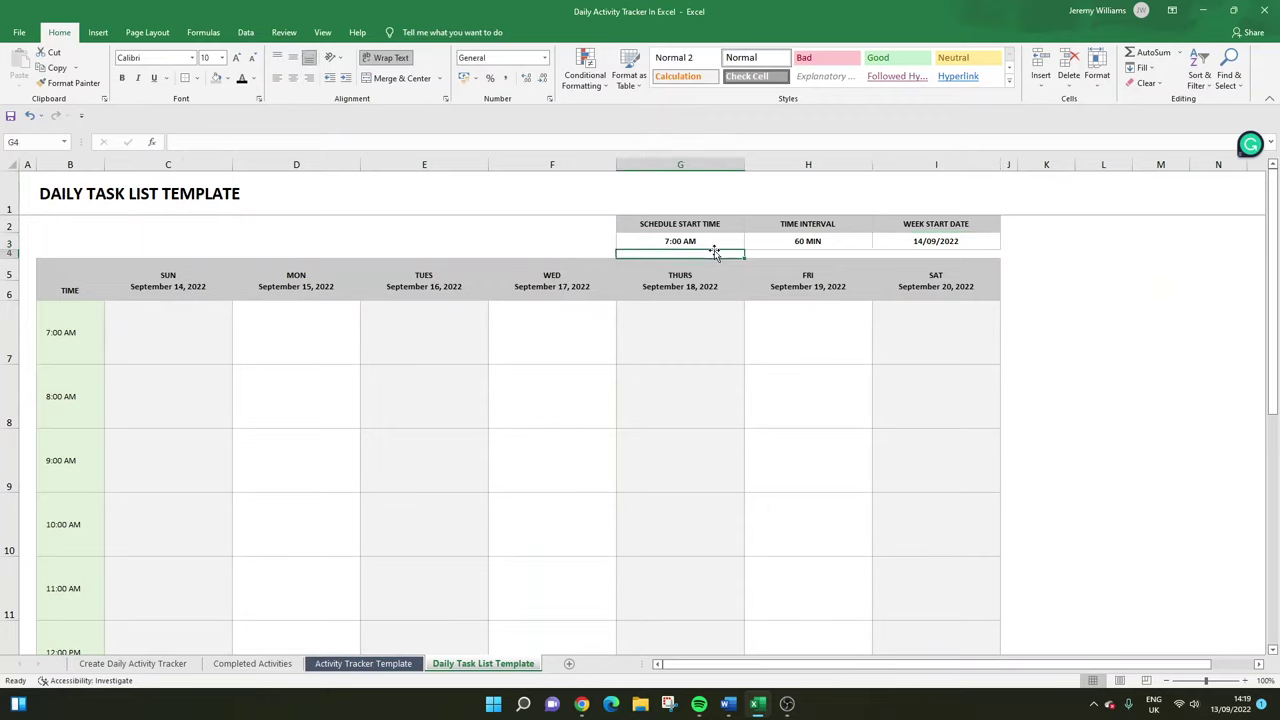
{"action": "left_click", "coordinate": [750, 242]}
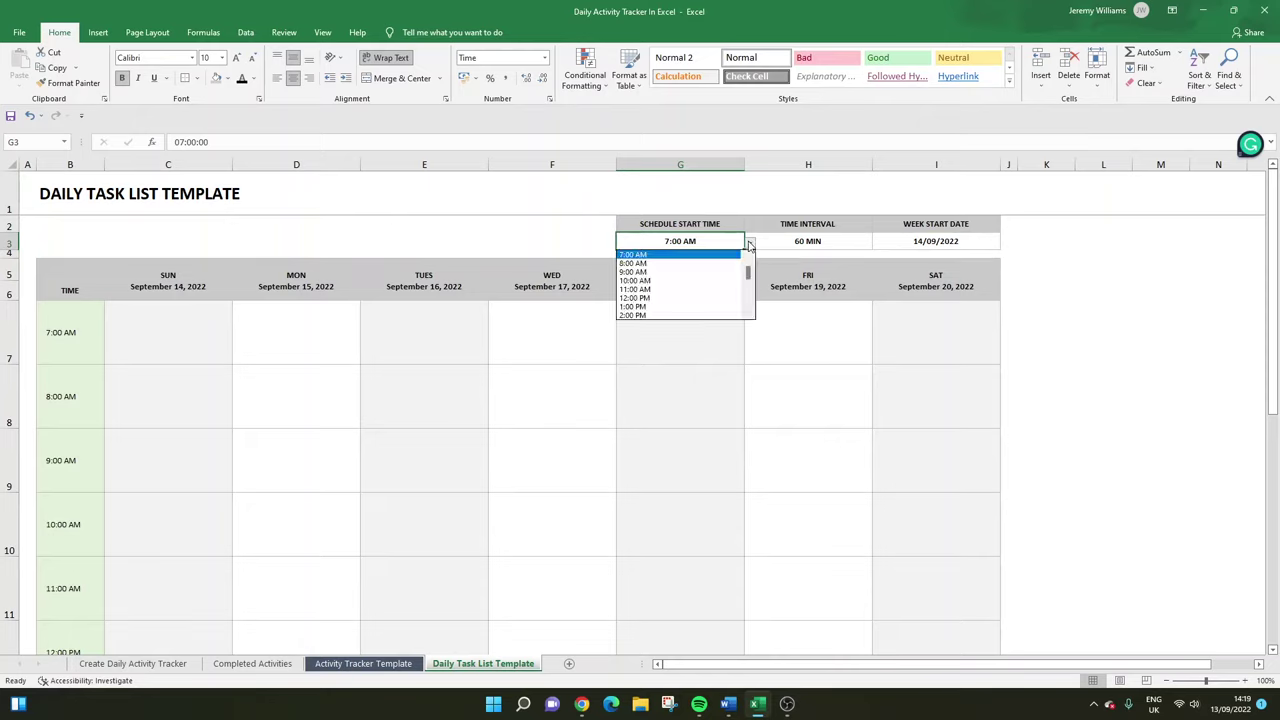
{"action": "left_click", "coordinate": [750, 242]}
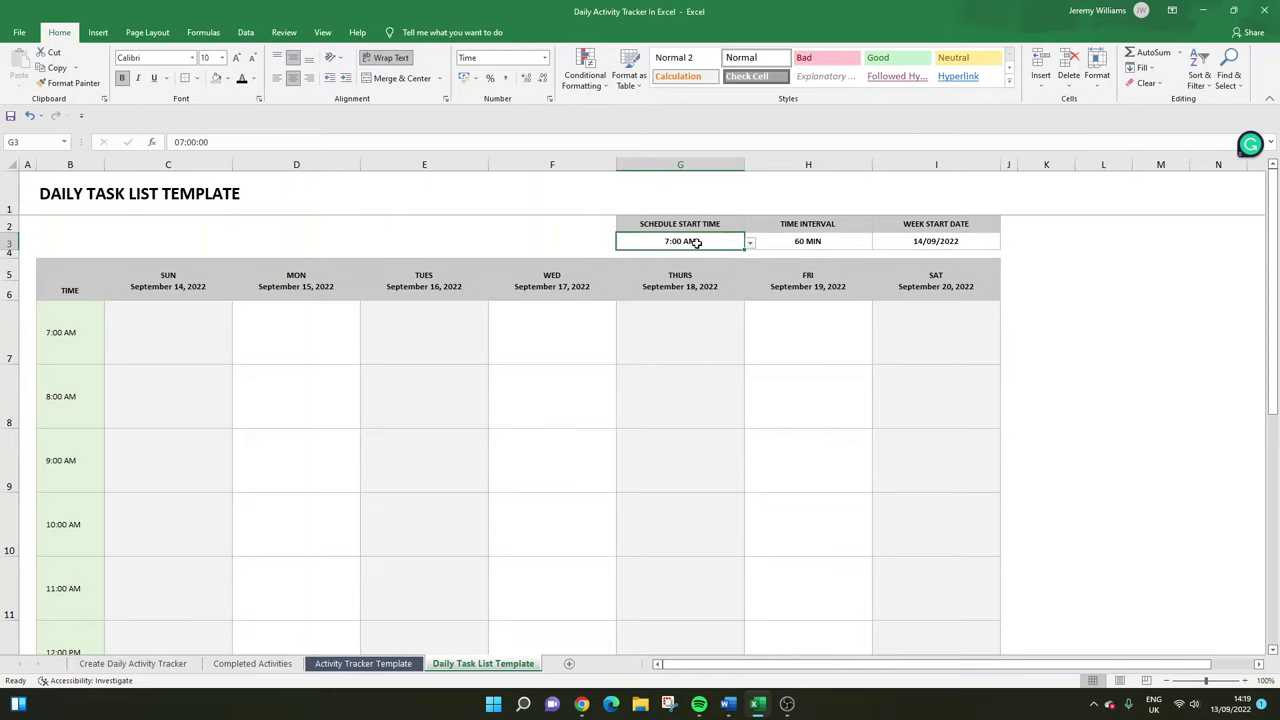
{"action": "scroll", "coordinate": [540, 330], "scroll_direction": "down", "scroll_amount": 9}
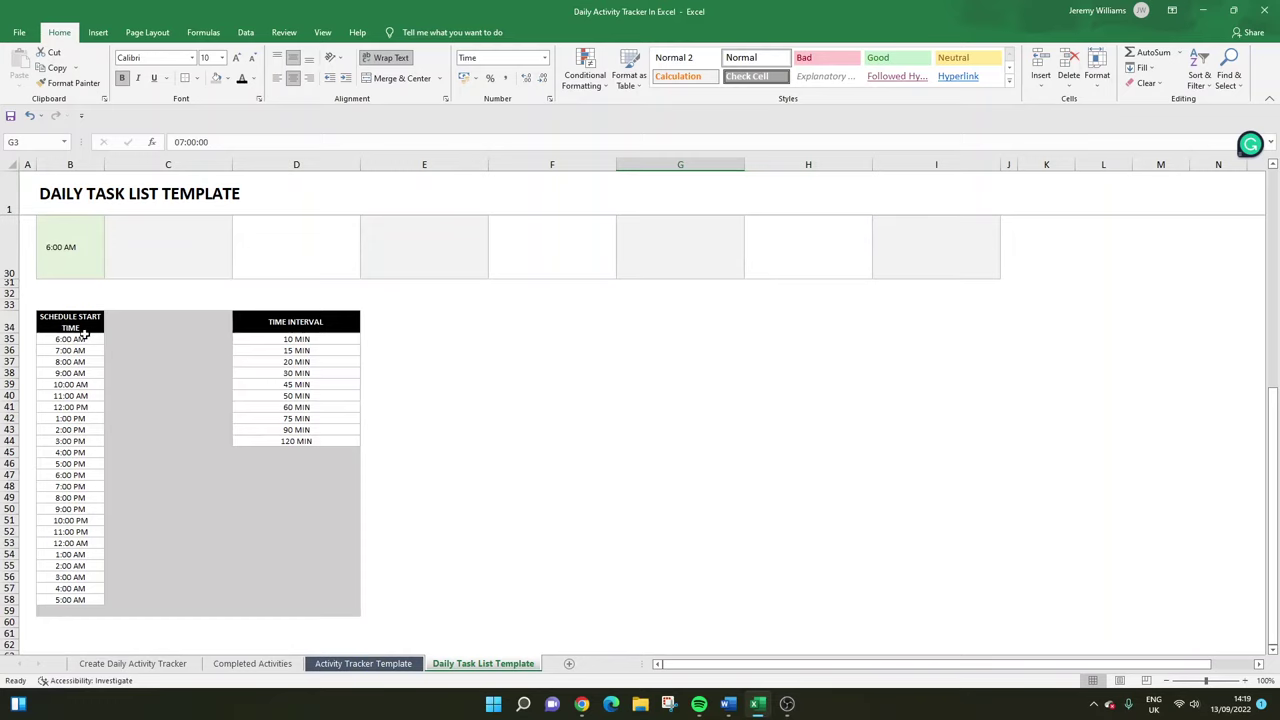
{"action": "mouse_move", "coordinate": [73, 339]}
{"action": "left_mouse_down"}
{"action": "mouse_move", "coordinate": [72, 398]}
{"action": "mouse_move", "coordinate": [73, 344]}
{"action": "left_mouse_up"}
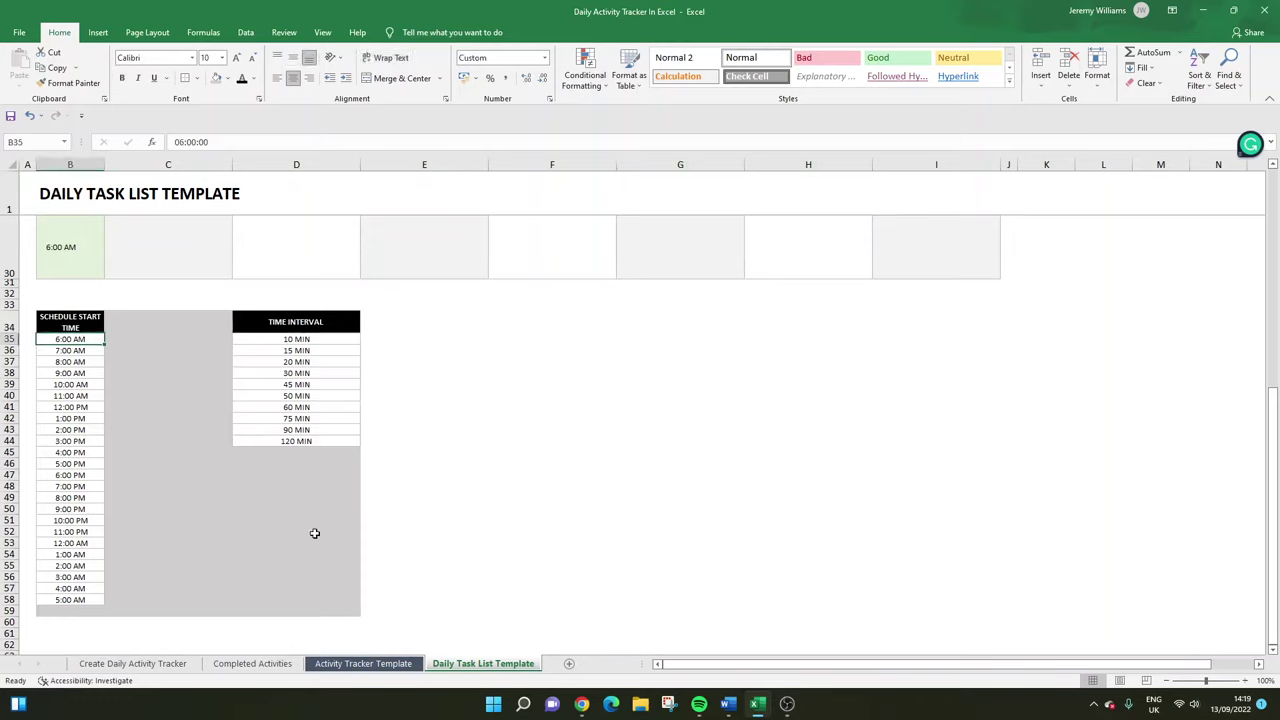
Return to G3 and reopen its list of allowed start times.
{"action": "left_click_drag", "start_coordinate": [1272, 590], "coordinate": [1273, 190]}
{"action": "scroll", "coordinate": [129, 451], "scroll_direction": "down", "scroll_amount": 10}
{"action": "left_click", "coordinate": [730, 242]}
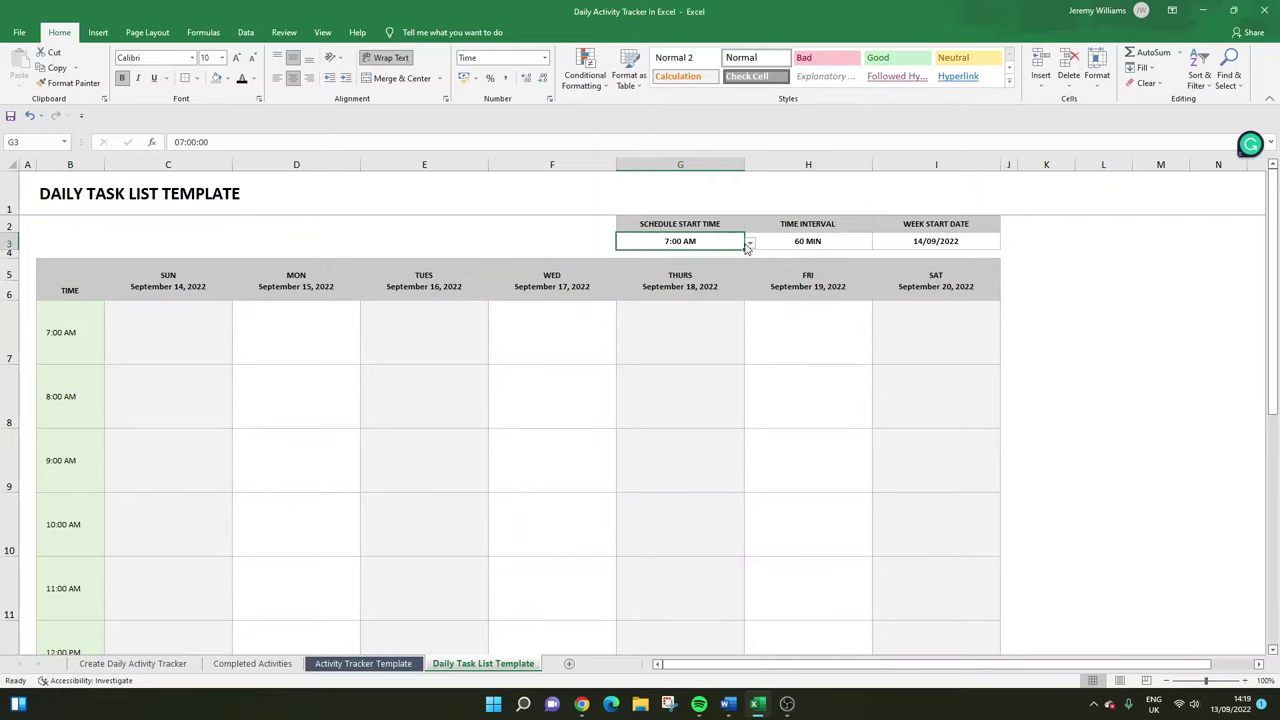
{"action": "left_click", "coordinate": [749, 244]}
{"action": "left_click_drag", "start_coordinate": [752, 272], "coordinate": [752, 262]}
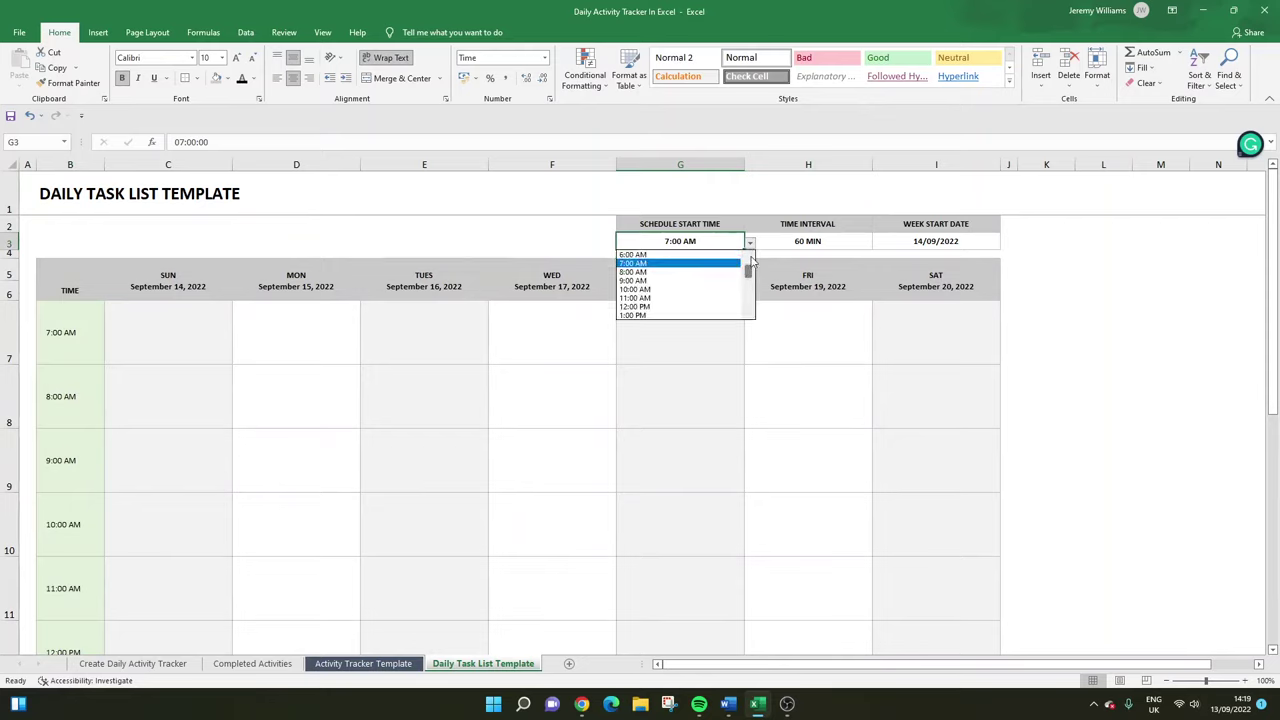
Set the start time to 9:00 AM and inspect how the time-slot formulas add the interval.
{"action": "left_click", "coordinate": [652, 283]}
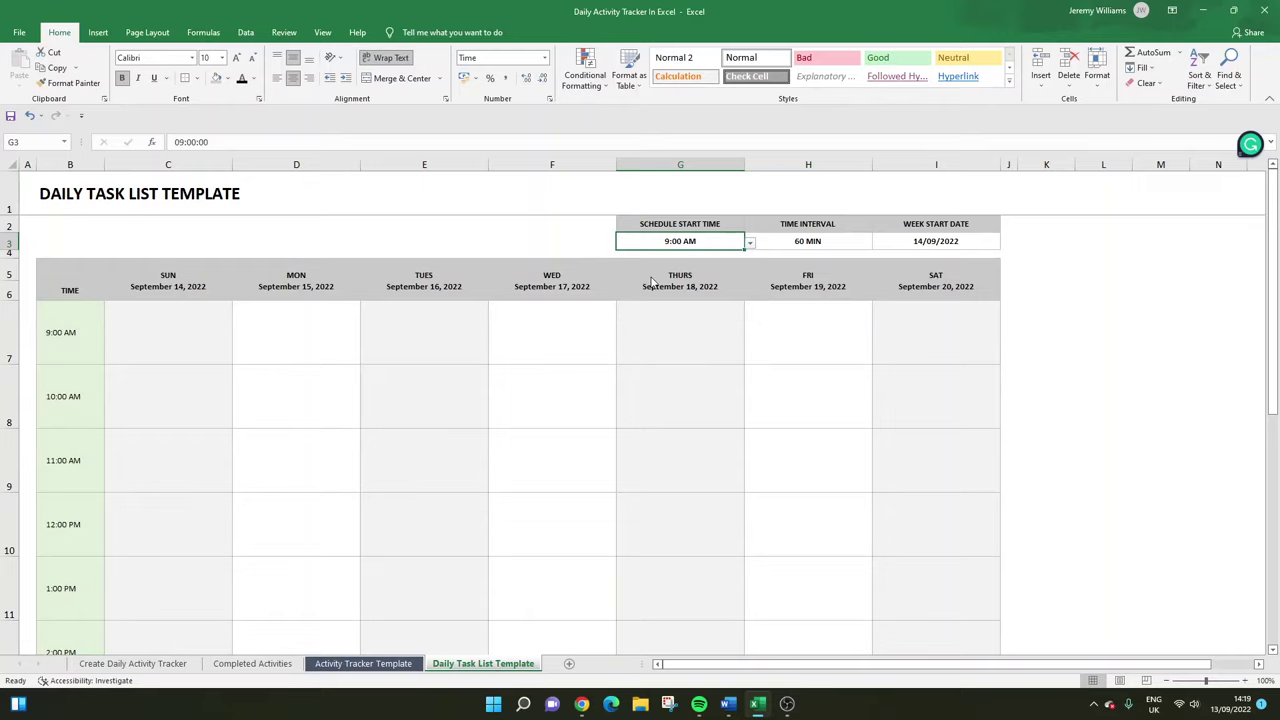
{"action": "left_click", "coordinate": [68, 345]}
{"action": "left_click", "coordinate": [60, 420]}
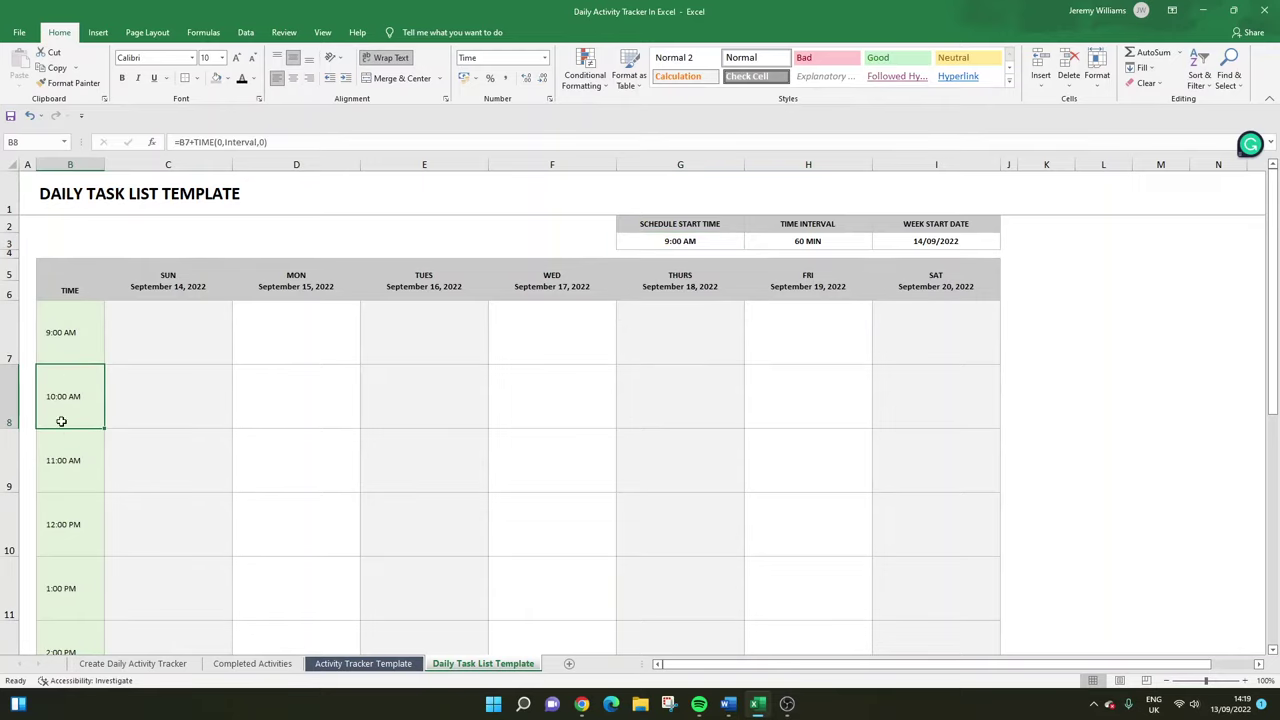
{"action": "left_click", "coordinate": [62, 432]}
{"action": "scroll", "coordinate": [78, 322], "scroll_direction": "down", "scroll_amount": 5}
{"action": "scroll", "coordinate": [78, 322], "scroll_direction": "down", "scroll_amount": 4}
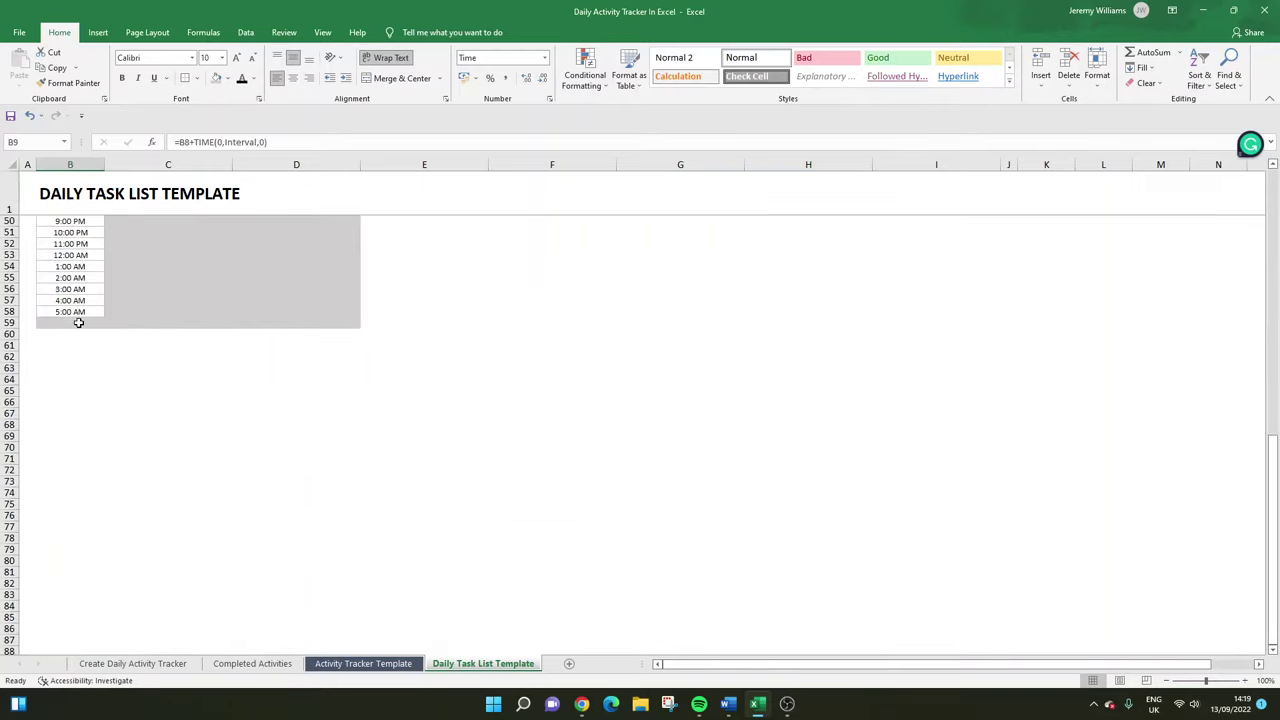
{"action": "scroll", "coordinate": [78, 322], "scroll_direction": "up", "scroll_amount": 10}
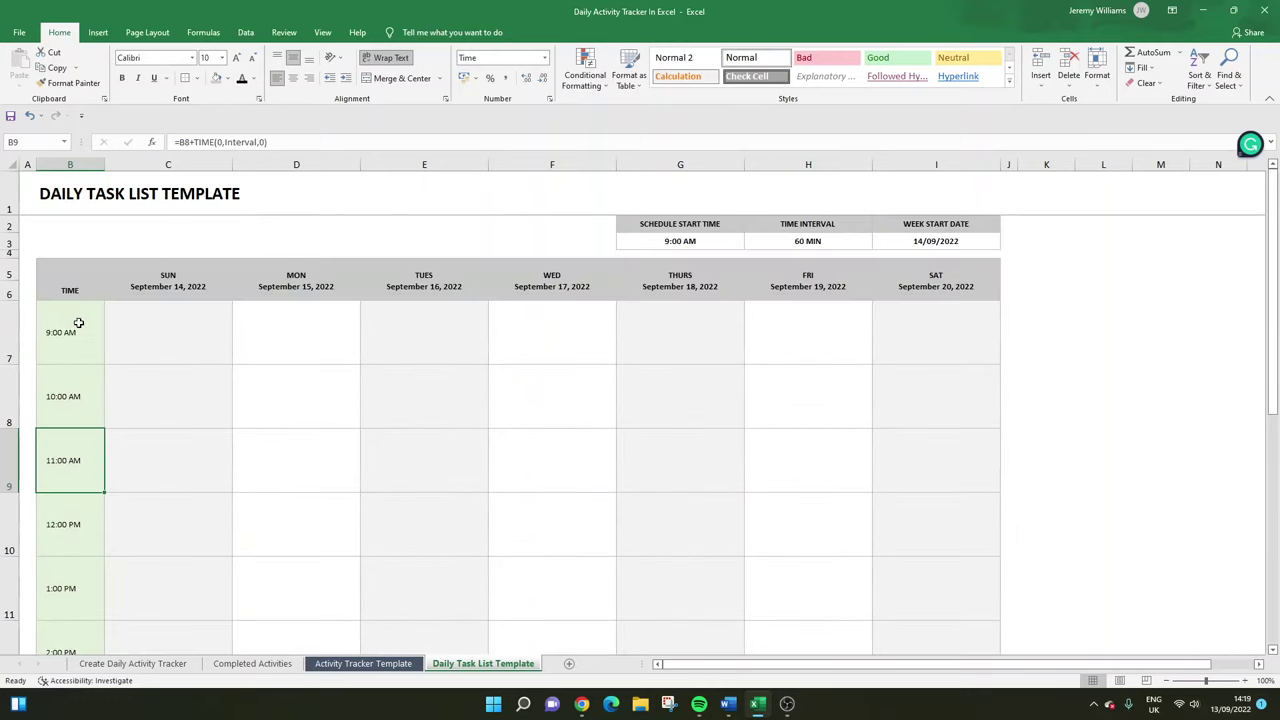
{"action": "left_click", "coordinate": [79, 328]}
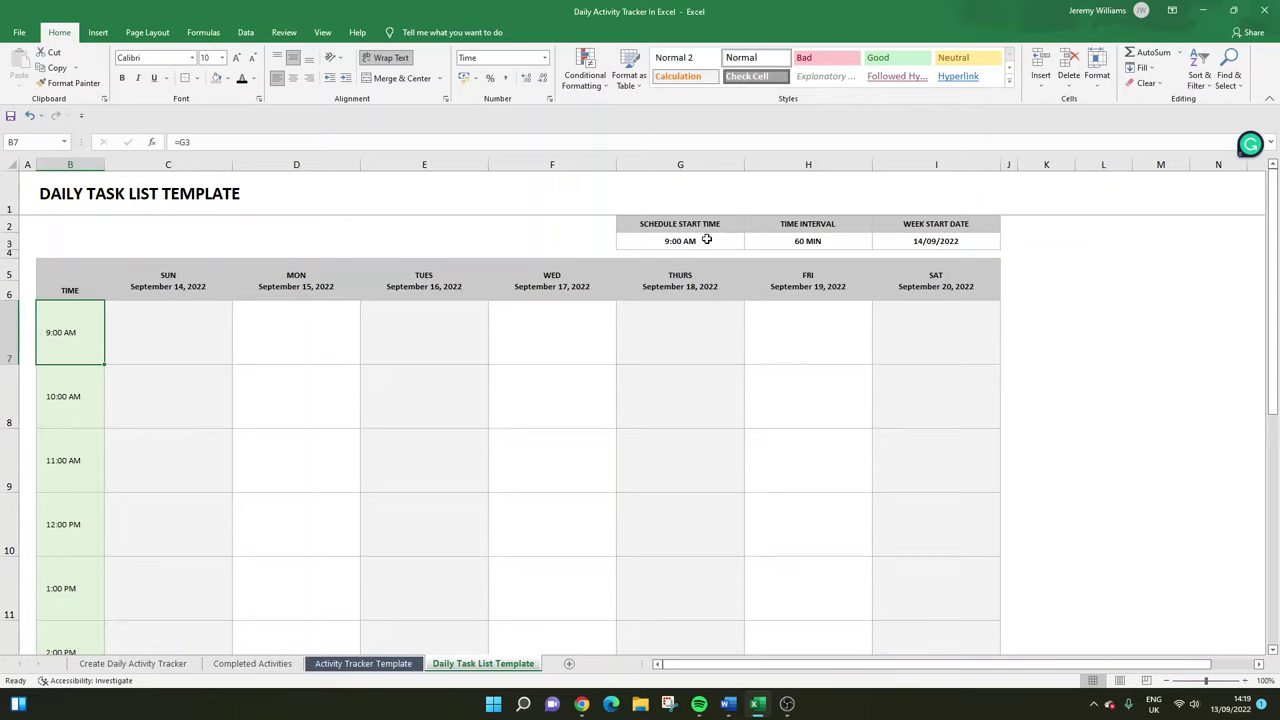
{"action": "left_click", "coordinate": [78, 380]}
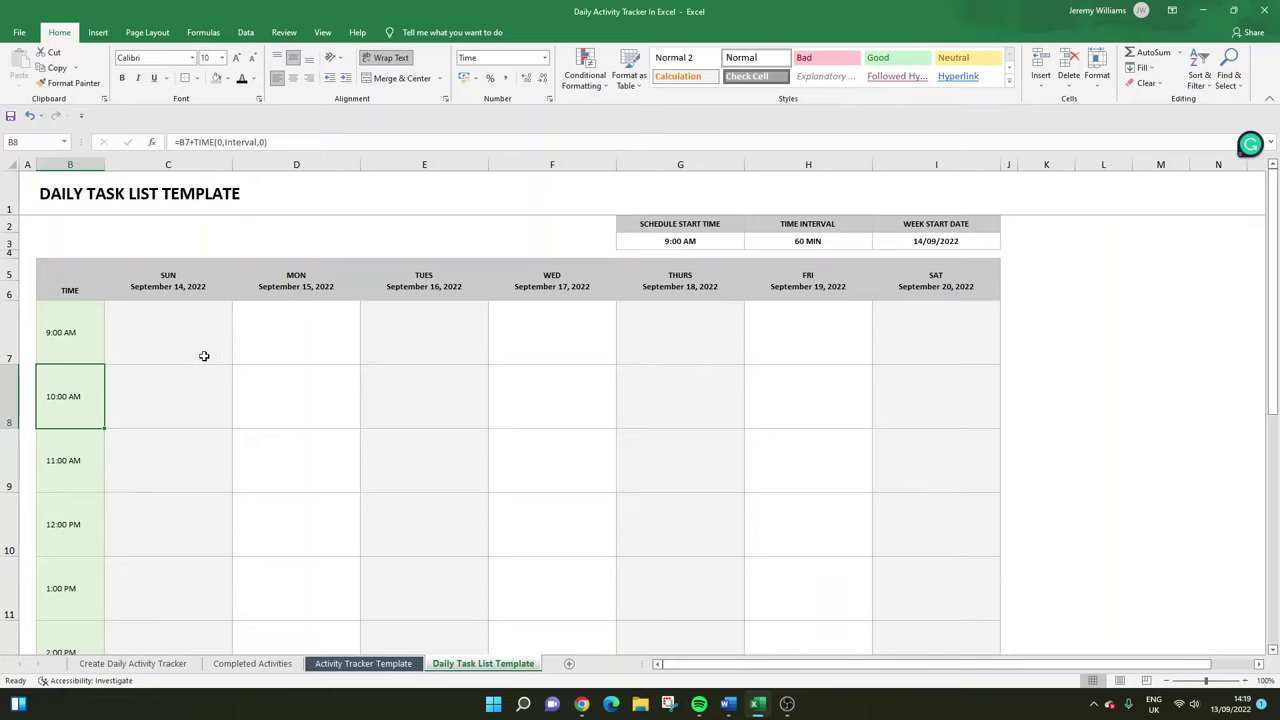
Change the start time to 12:00 PM and check the second slot's formula.
{"action": "left_click", "coordinate": [720, 241]}
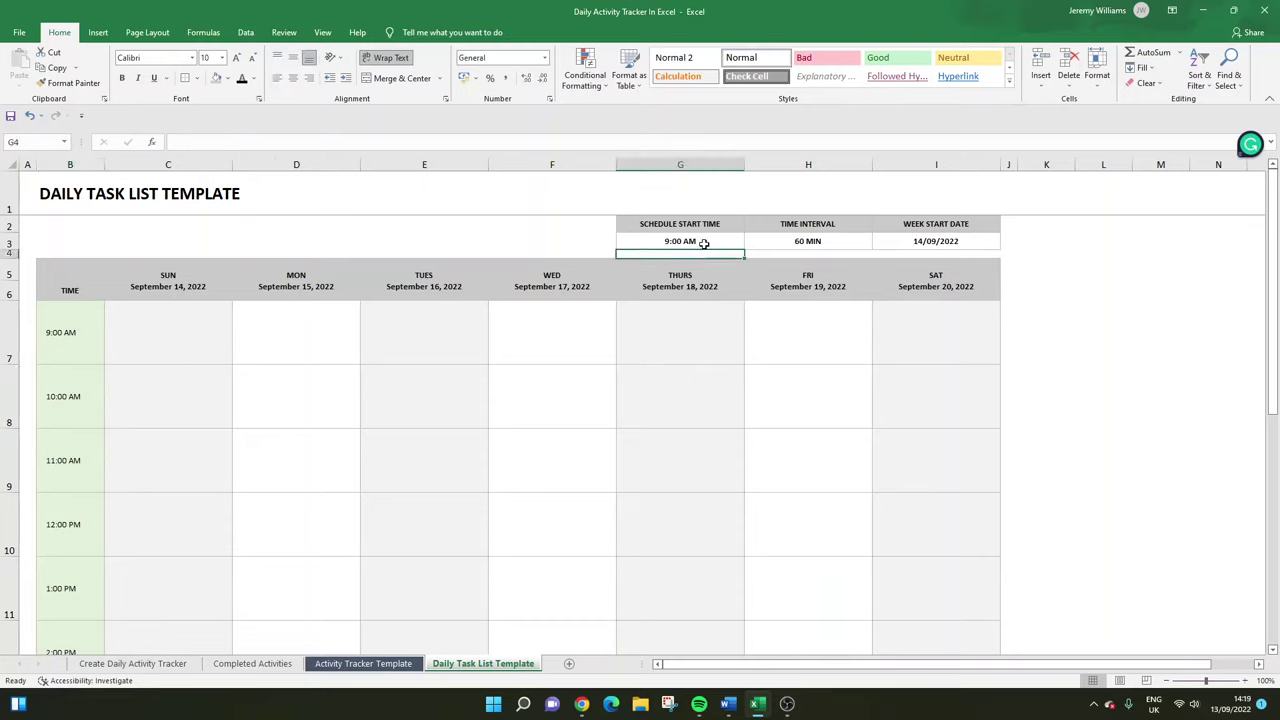
{"action": "left_click", "coordinate": [750, 243]}
{"action": "left_click", "coordinate": [713, 282]}
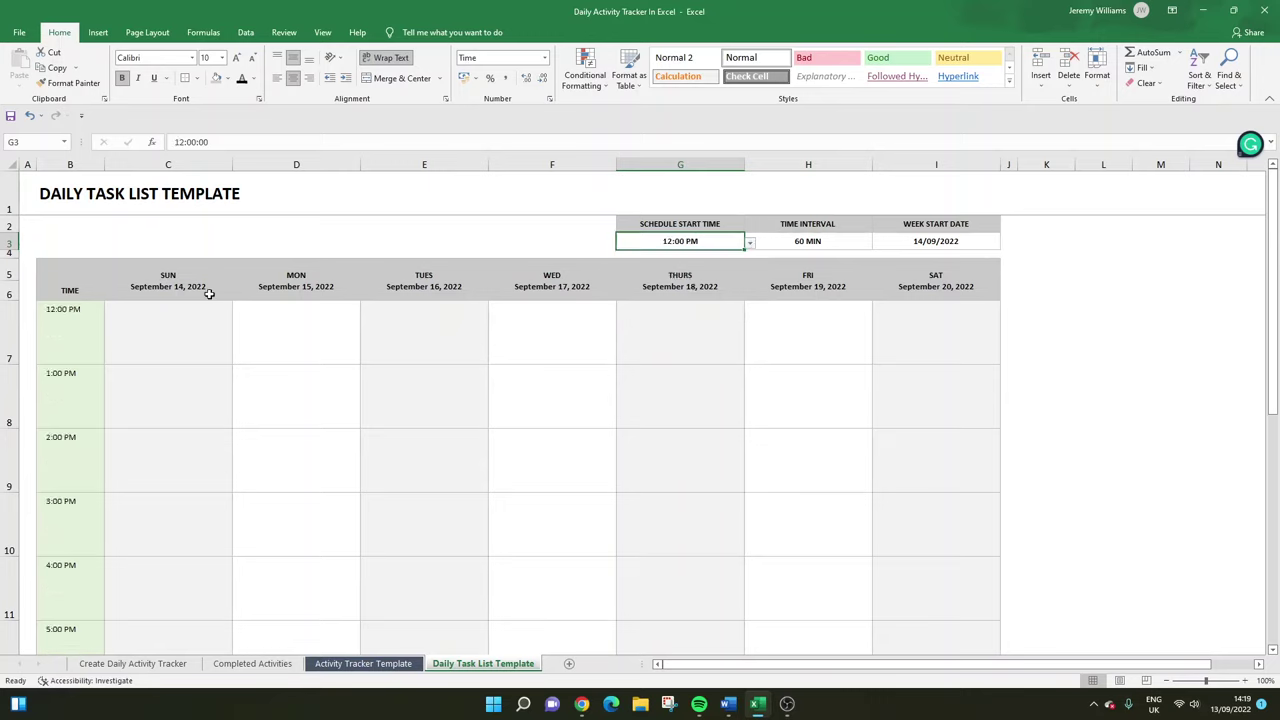
{"action": "left_click", "coordinate": [69, 384]}
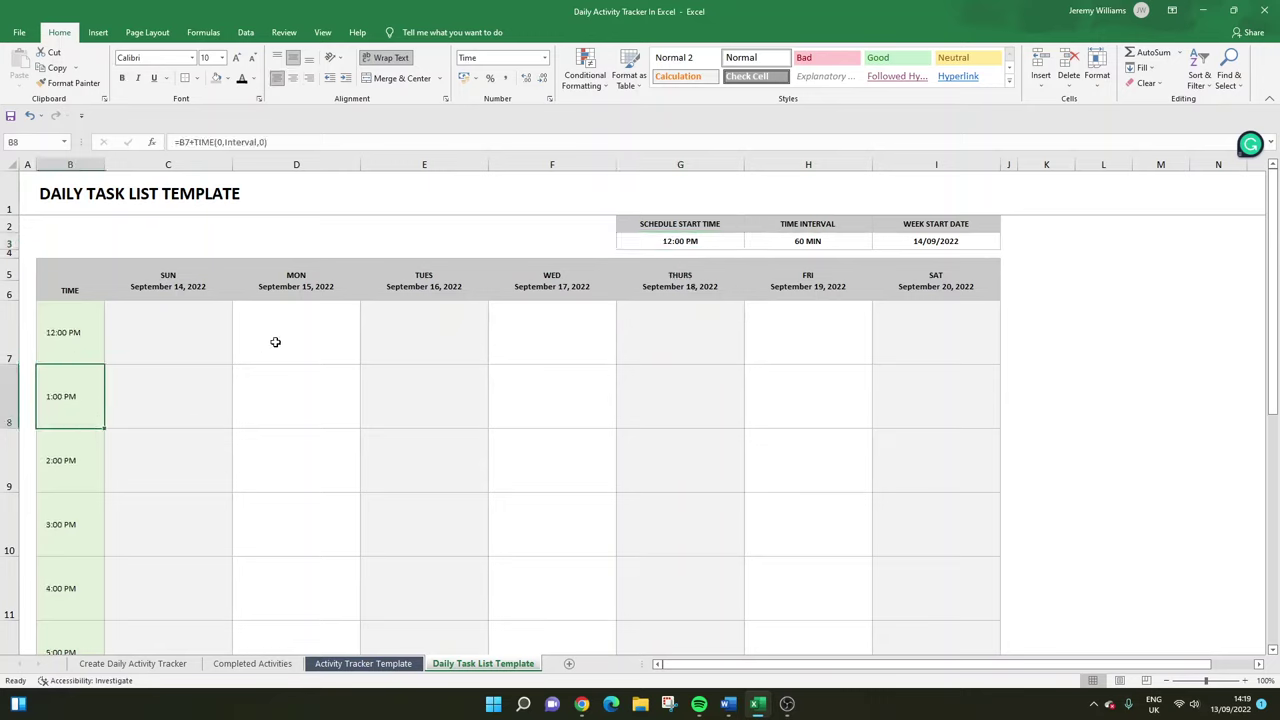
Set the schedule start time in G3 to 6:00 AM.
{"action": "left_click", "coordinate": [745, 241]}
{"action": "left_click", "coordinate": [750, 243]}
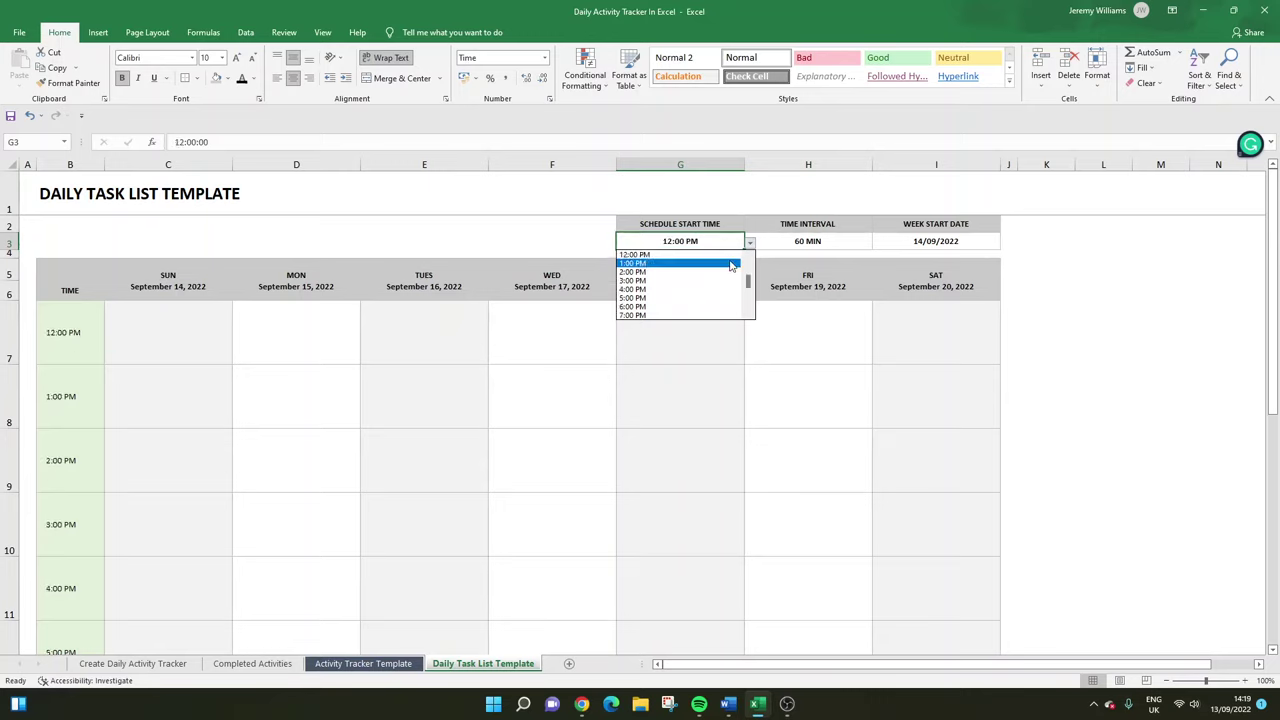
{"action": "scroll", "coordinate": [750, 266], "scroll_direction": "up", "scroll_amount": 3}
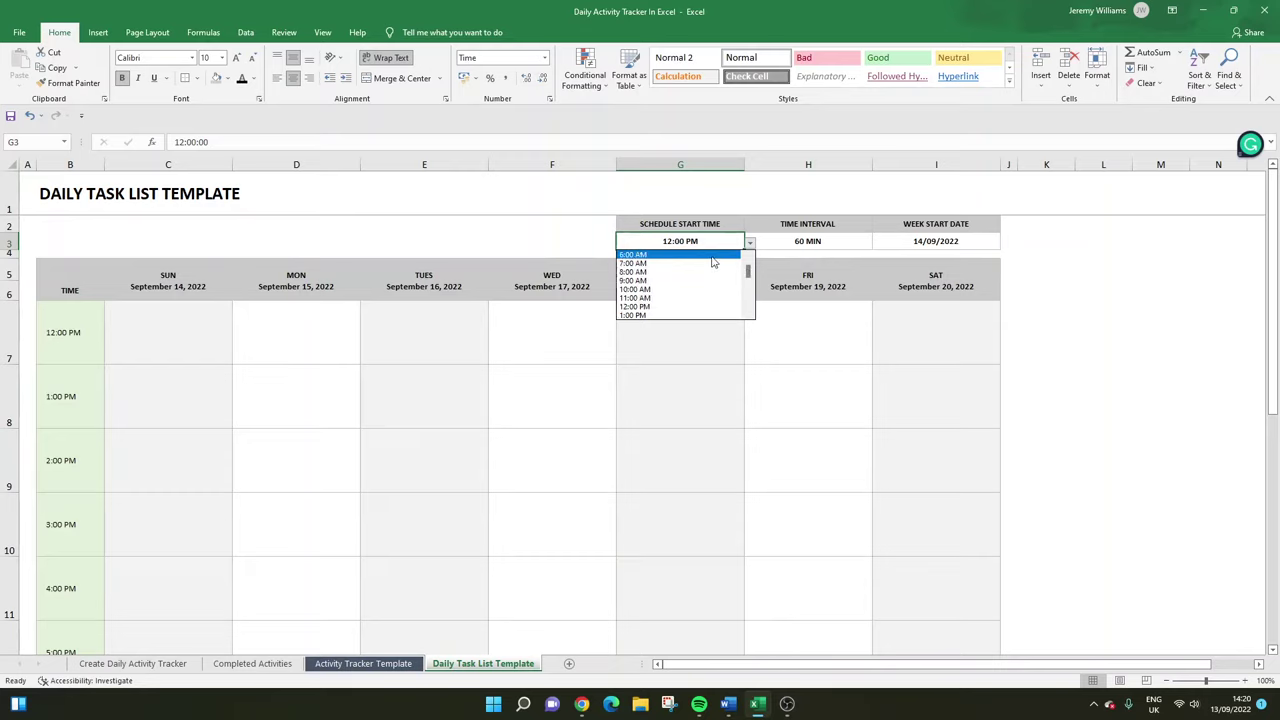
{"action": "left_click", "coordinate": [650, 256]}
{"action": "left_click", "coordinate": [828, 245]}
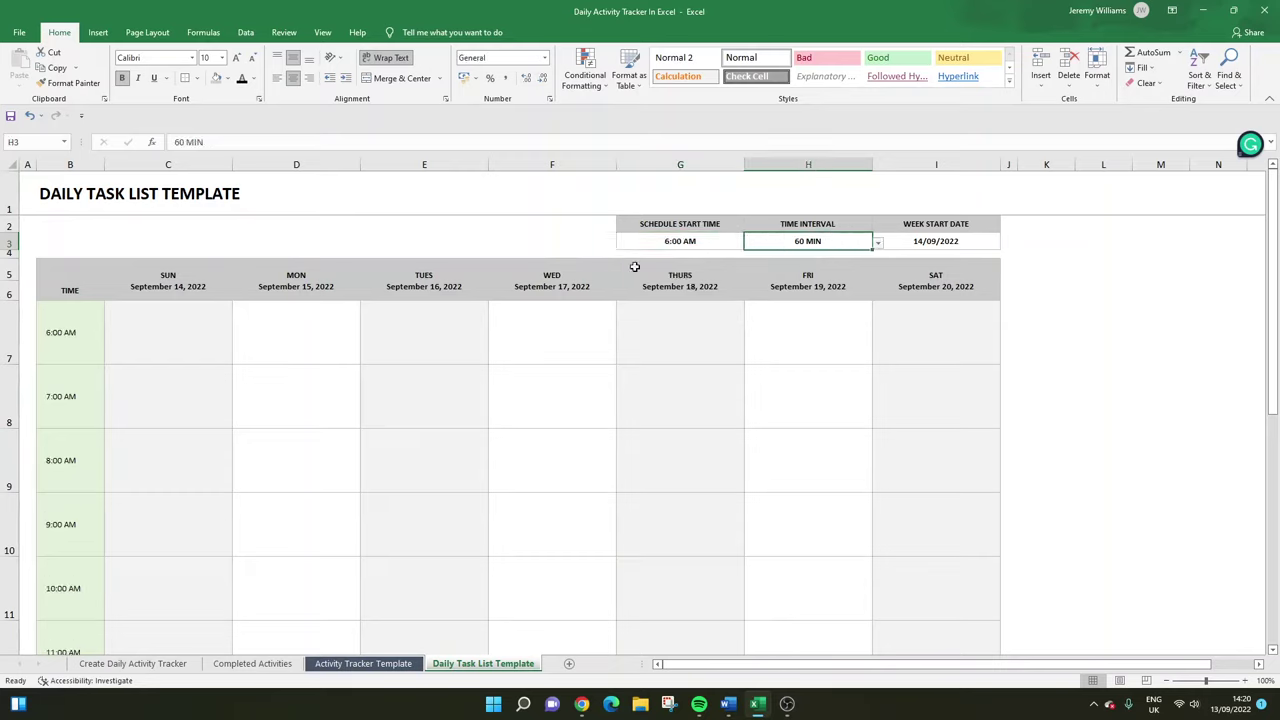
Check the 7:00 AM slot's formula, then try 20 MIN and 30 MIN intervals in H3.
{"action": "left_click", "coordinate": [70, 397]}
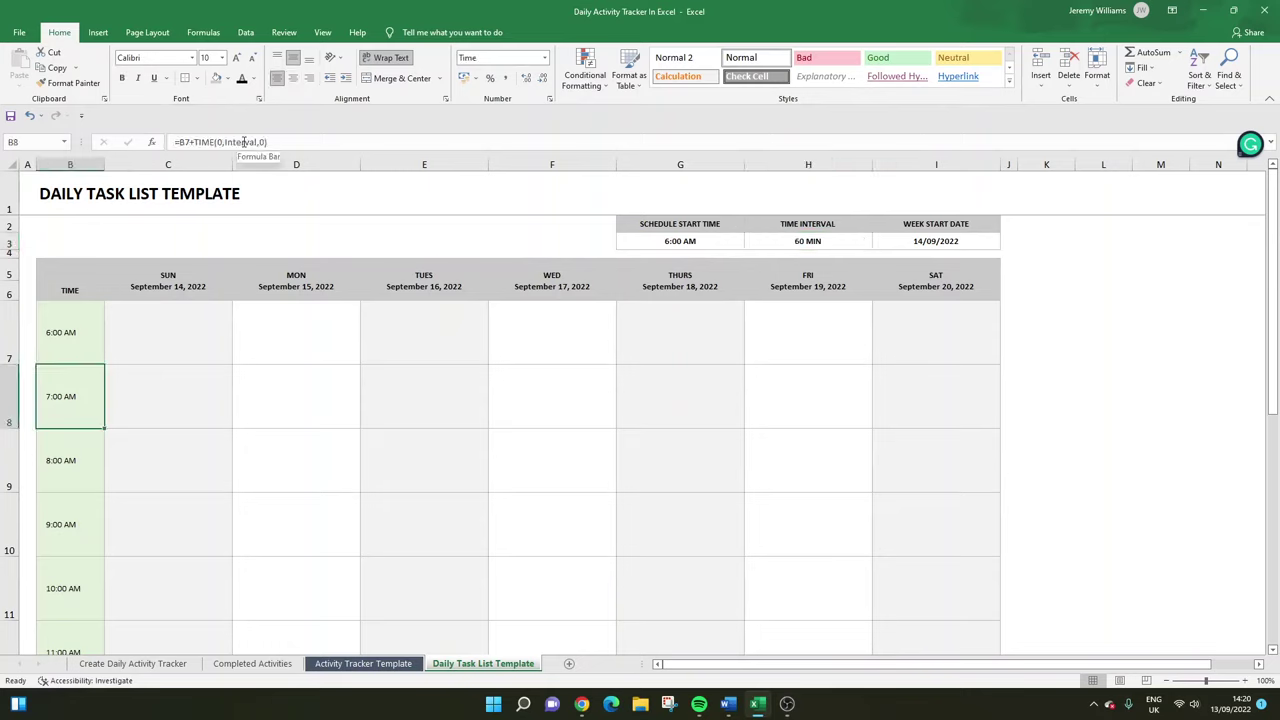
{"action": "left_click", "coordinate": [810, 250]}
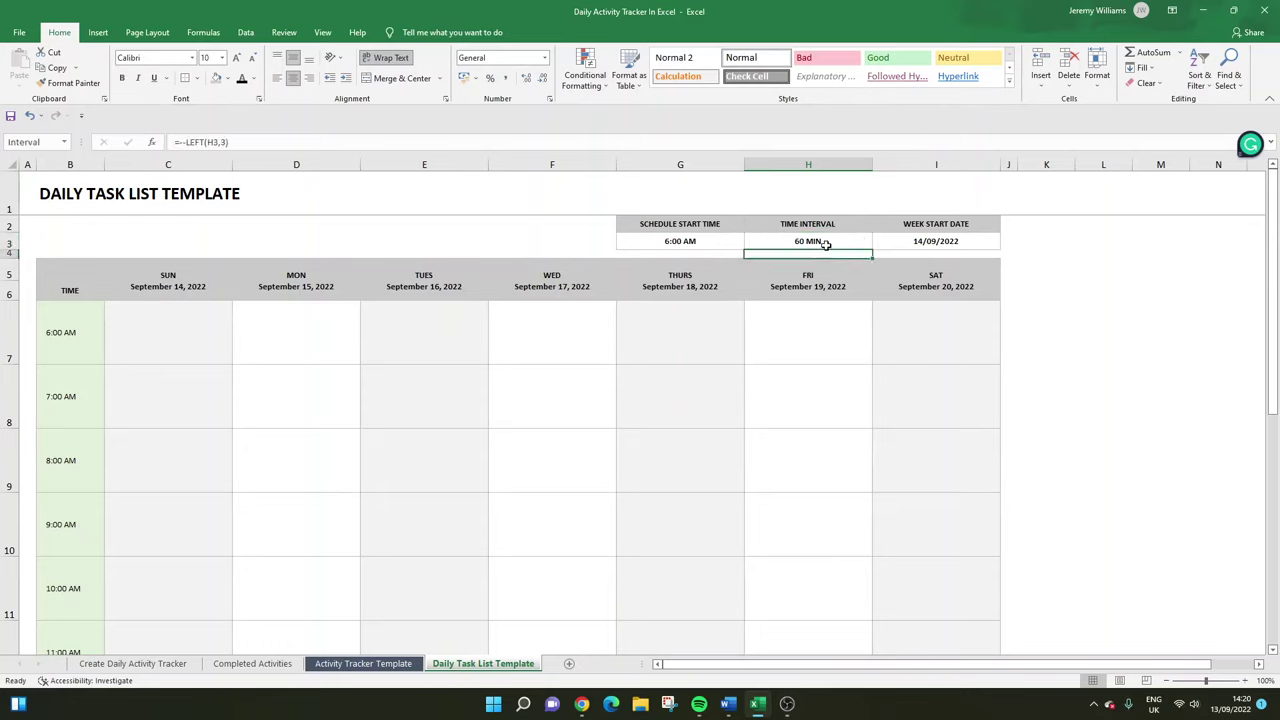
{"action": "left_click", "coordinate": [879, 244]}
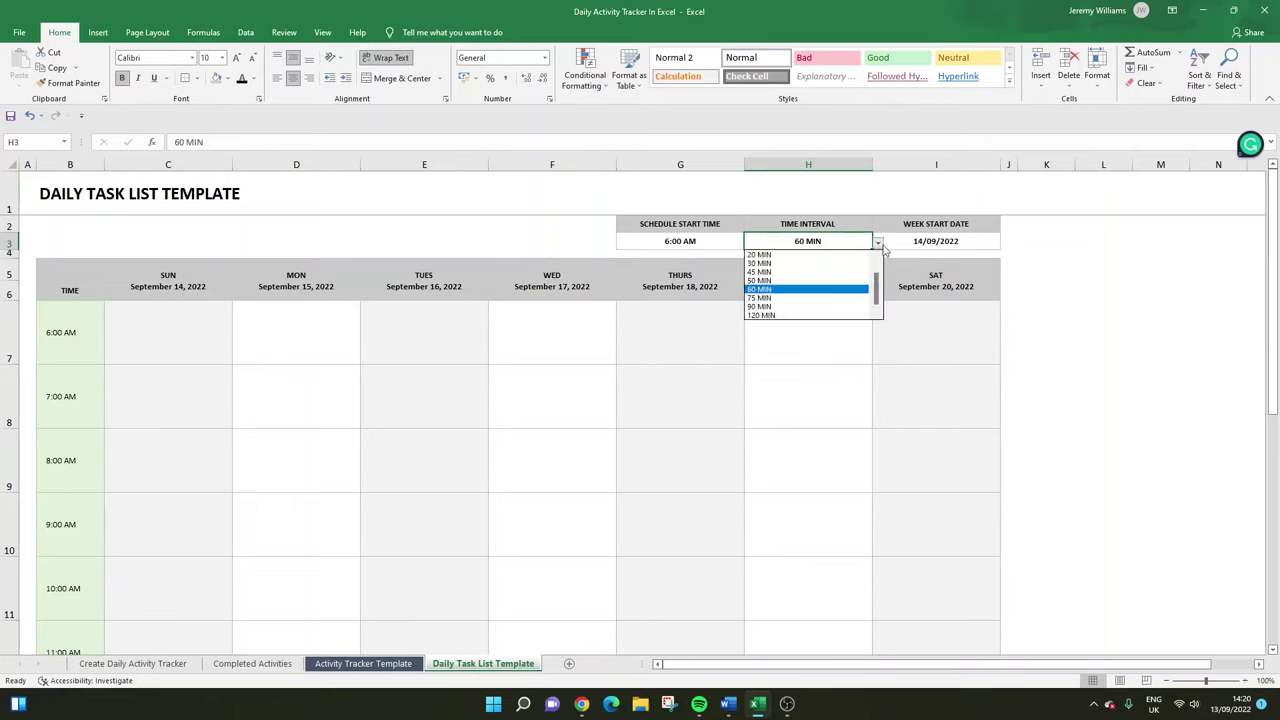
{"action": "left_click", "coordinate": [865, 254]}
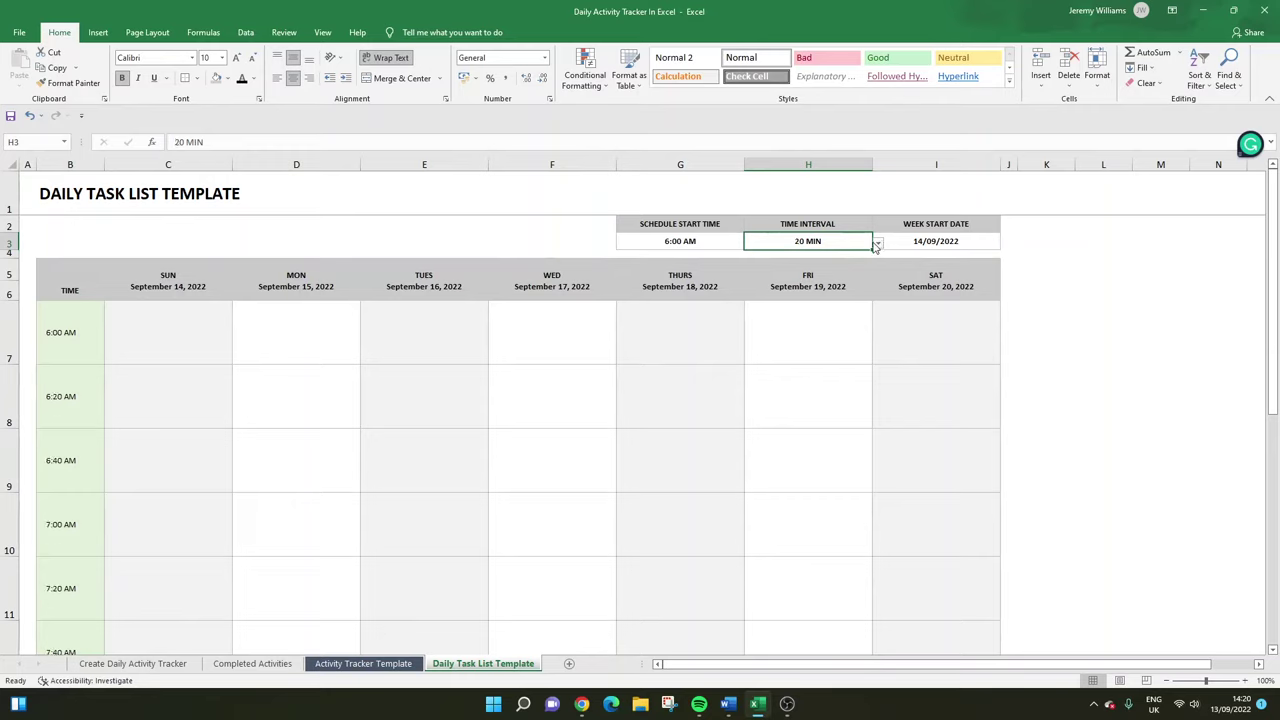
{"action": "left_click", "coordinate": [879, 245]}
{"action": "left_click", "coordinate": [844, 262]}
Review the resulting time slots and set the interval back to 60 MIN.
{"action": "left_click", "coordinate": [97, 357]}
{"action": "left_click", "coordinate": [94, 406]}
{"action": "left_click", "coordinate": [86, 462]}
{"action": "left_click", "coordinate": [858, 241]}
{"action": "left_click", "coordinate": [878, 243]}
{"action": "left_click", "coordinate": [849, 289]}
Try a 90 MIN interval, then settle on 120 MIN.
{"action": "left_click", "coordinate": [878, 243]}
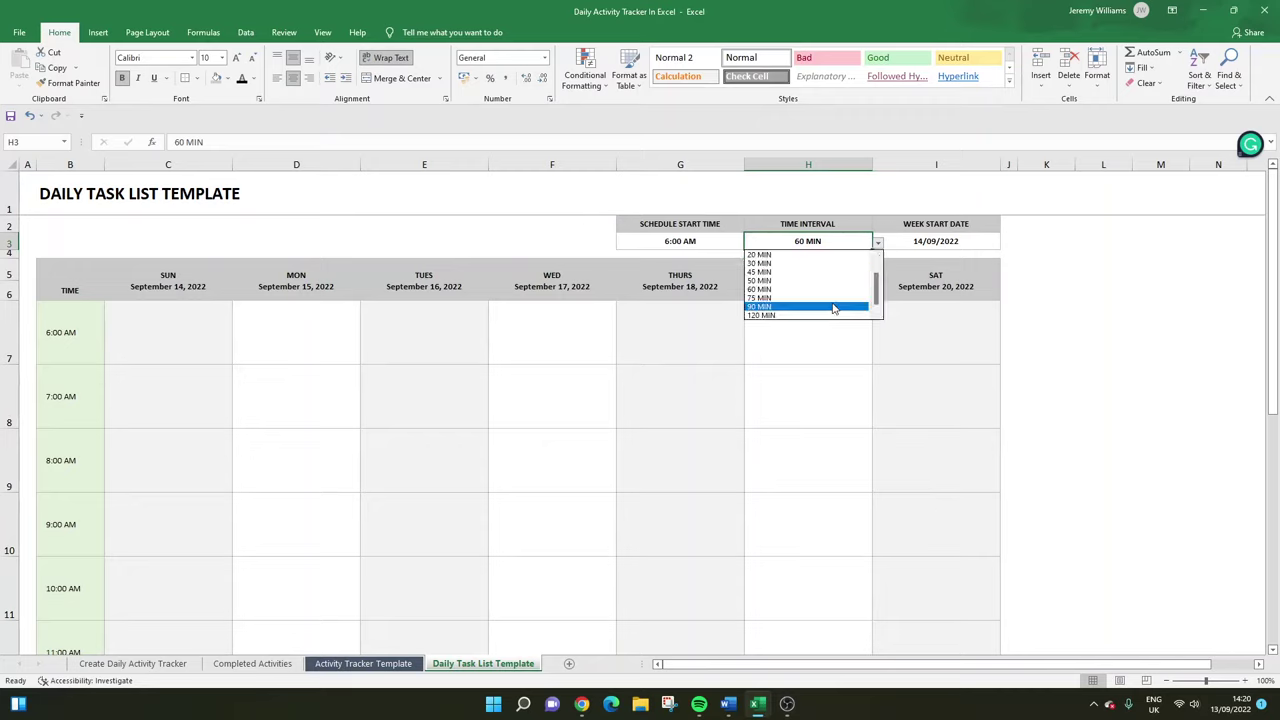
{"action": "left_click", "coordinate": [833, 309]}
{"action": "left_click", "coordinate": [878, 243]}
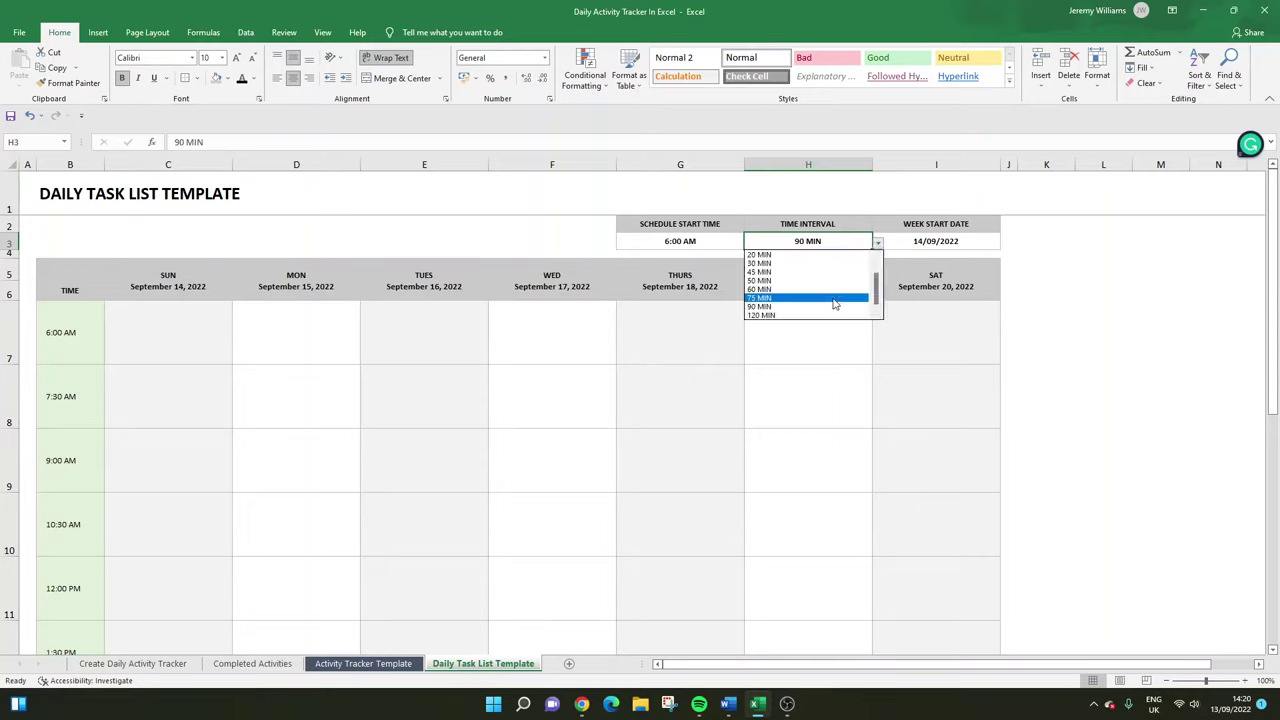
{"action": "left_click", "coordinate": [847, 306]}
{"action": "left_click", "coordinate": [878, 243]}
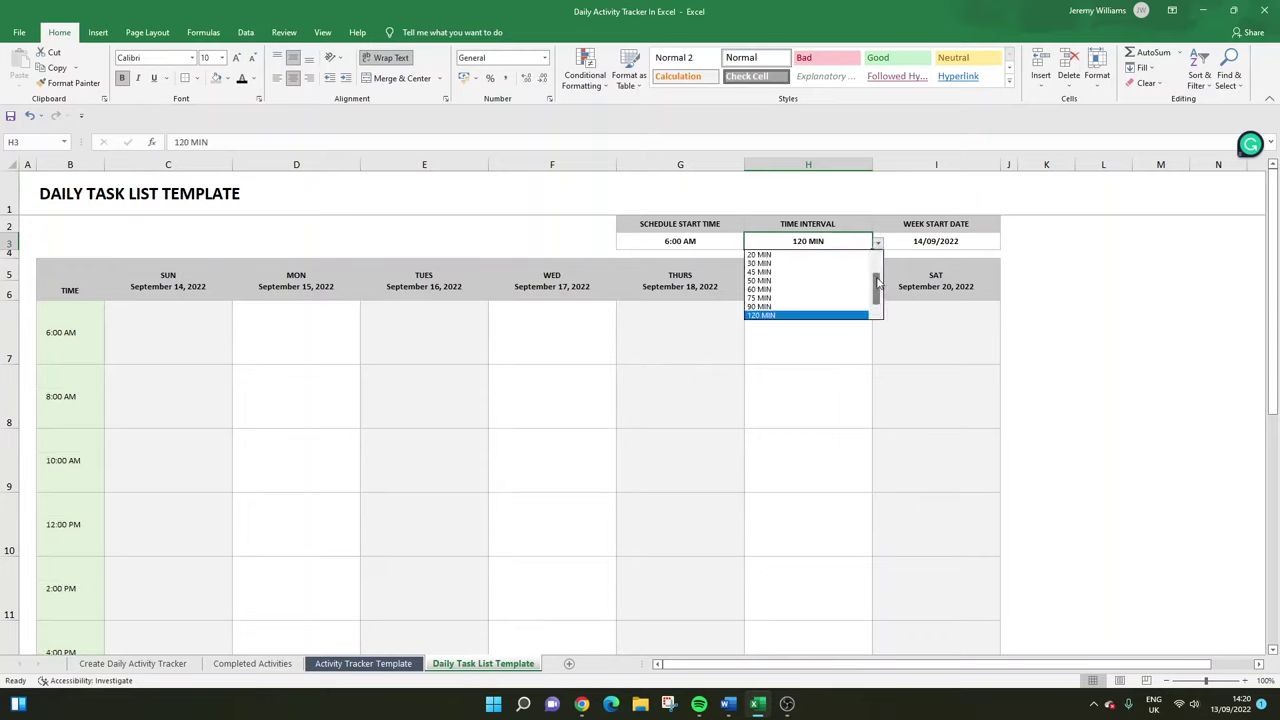
{"action": "left_click_drag", "start_coordinate": [877, 304], "coordinate": [872, 262]}
{"action": "key", "text": "Escape"}
Move off the input cells to empty cells, then go to the Create Daily Activity Tracker sheet.
{"action": "left_click", "coordinate": [489, 241]}
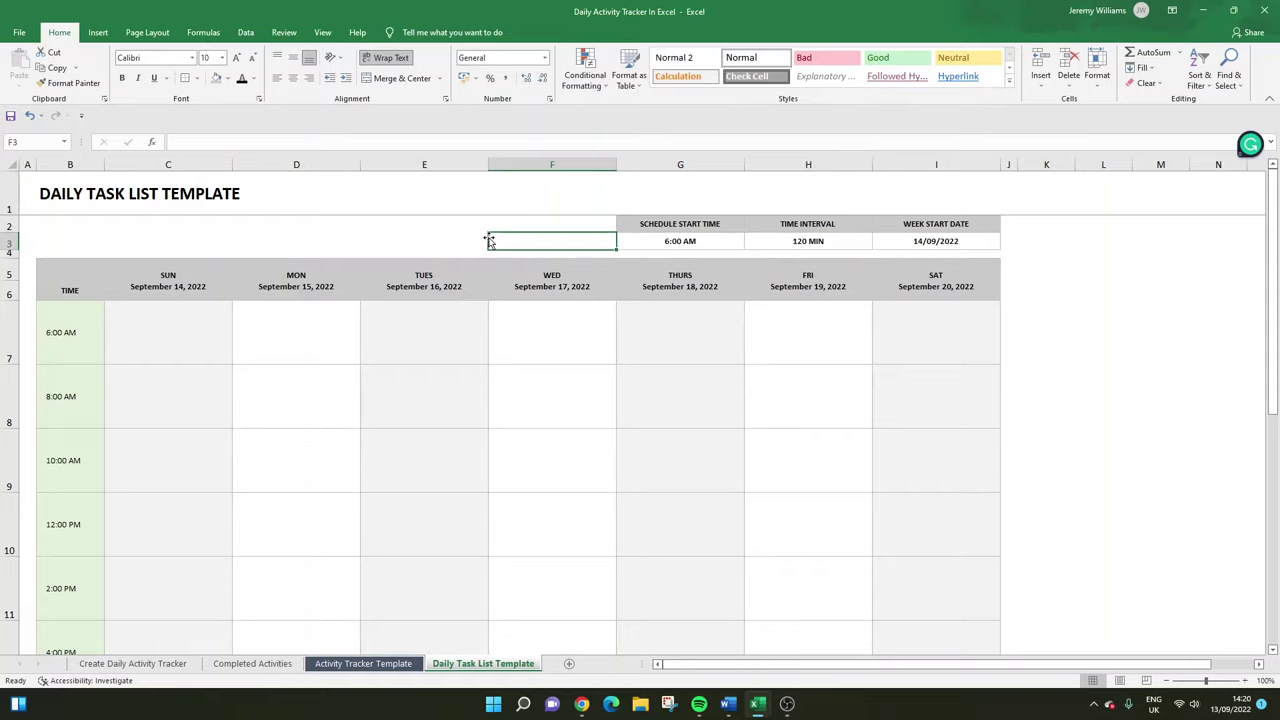
{"action": "left_click", "coordinate": [426, 209]}
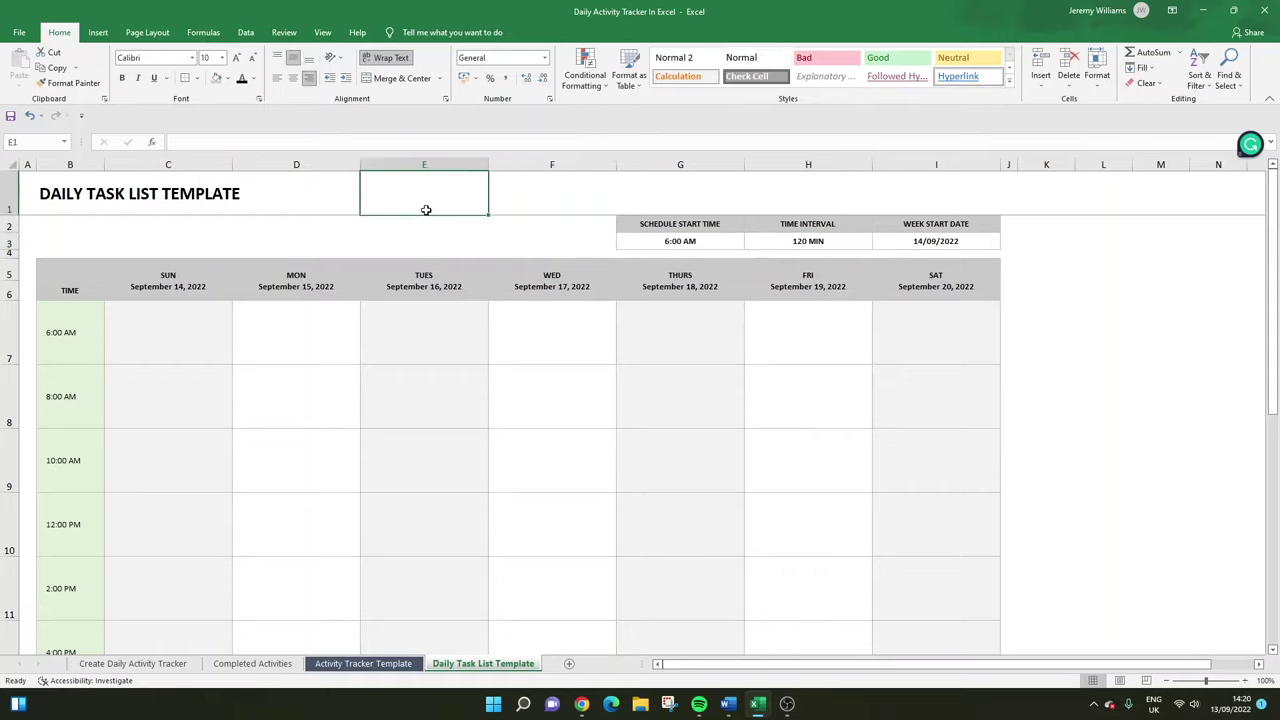
{"action": "left_click", "coordinate": [444, 228]}
{"action": "left_click", "coordinate": [858, 223]}
{"action": "left_click", "coordinate": [1058, 246]}
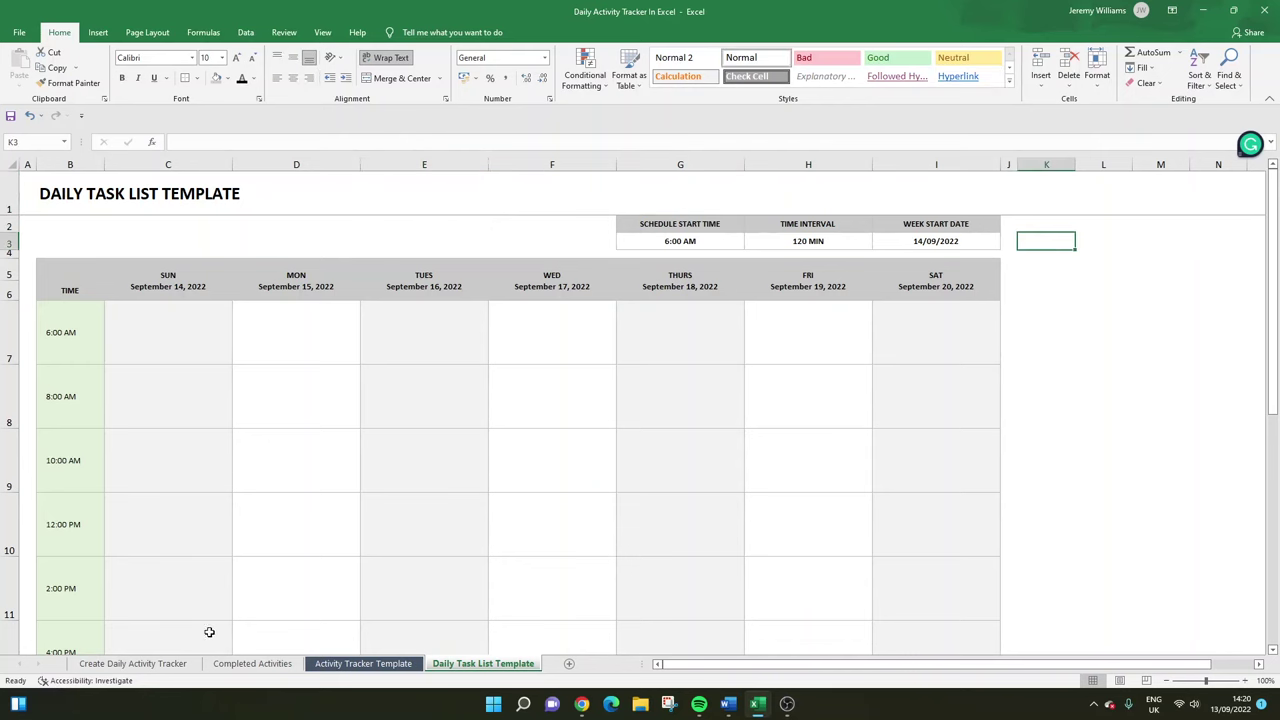
{"action": "left_click", "coordinate": [175, 663]}
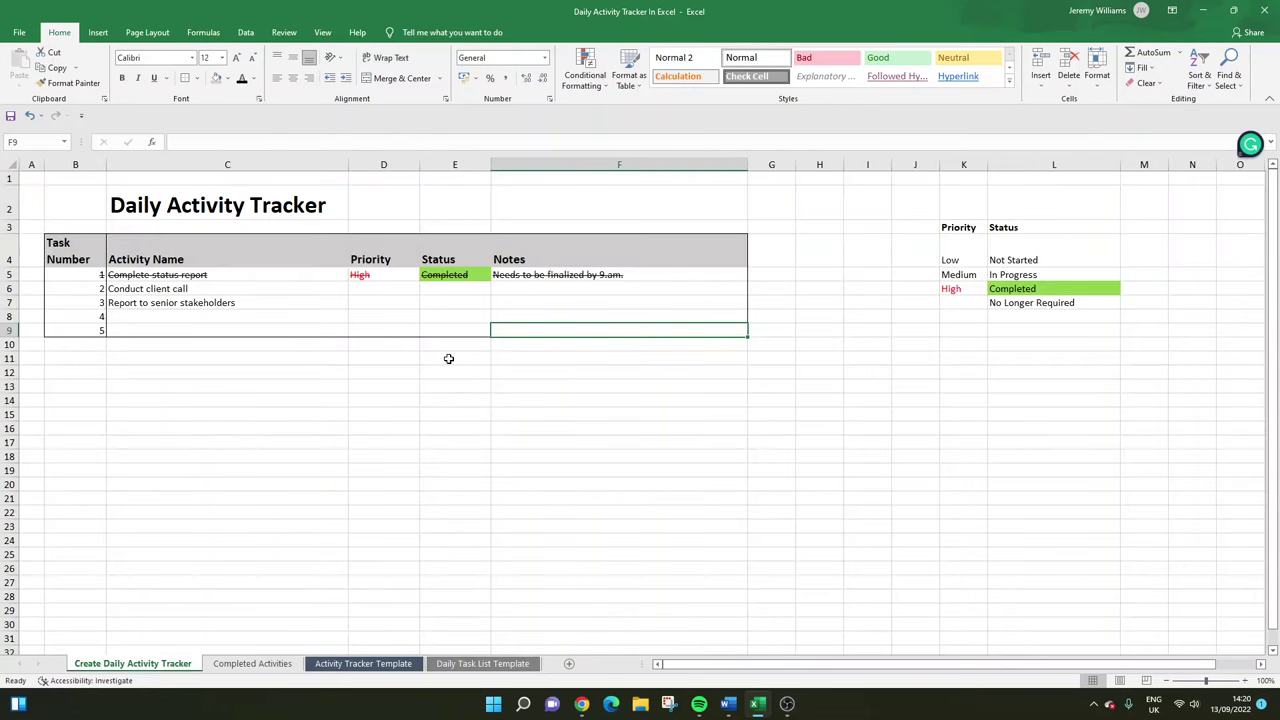
Hide the gridlines on the Create Daily Activity Tracker sheet.
{"action": "left_click", "coordinate": [324, 32]}
{"action": "left_click", "coordinate": [154, 78]}
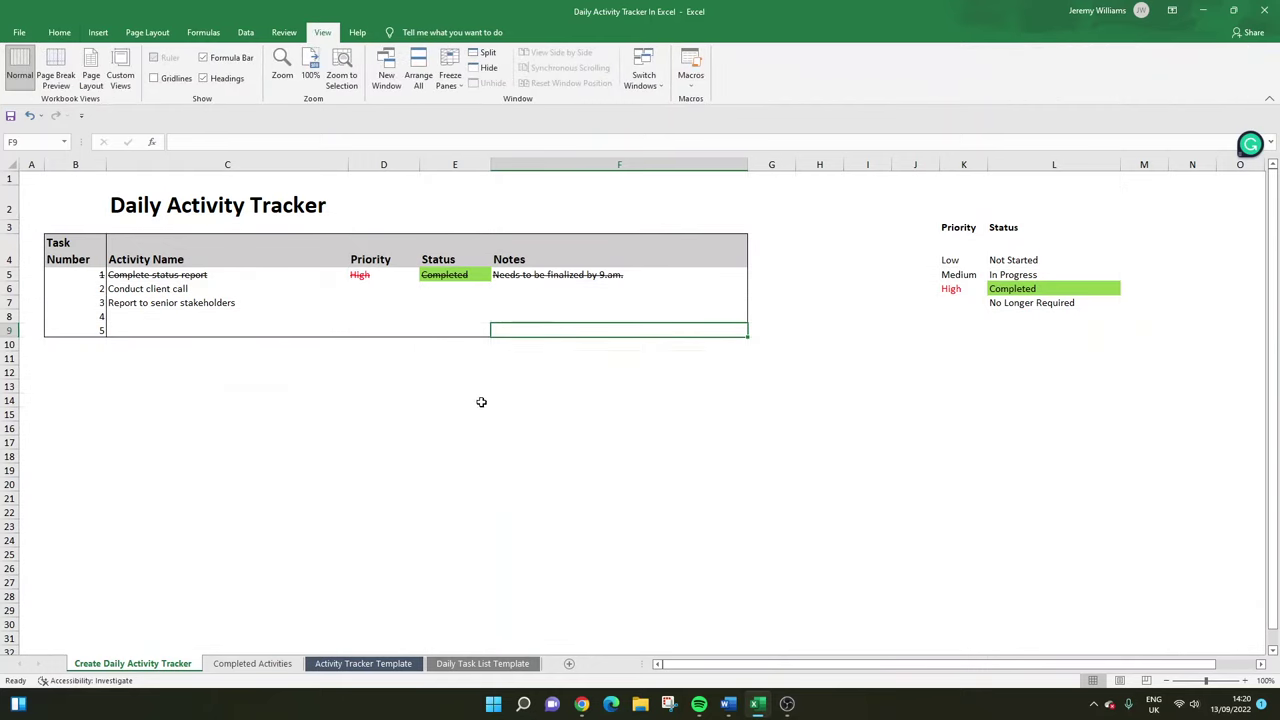
{"action": "left_click", "coordinate": [480, 402]}
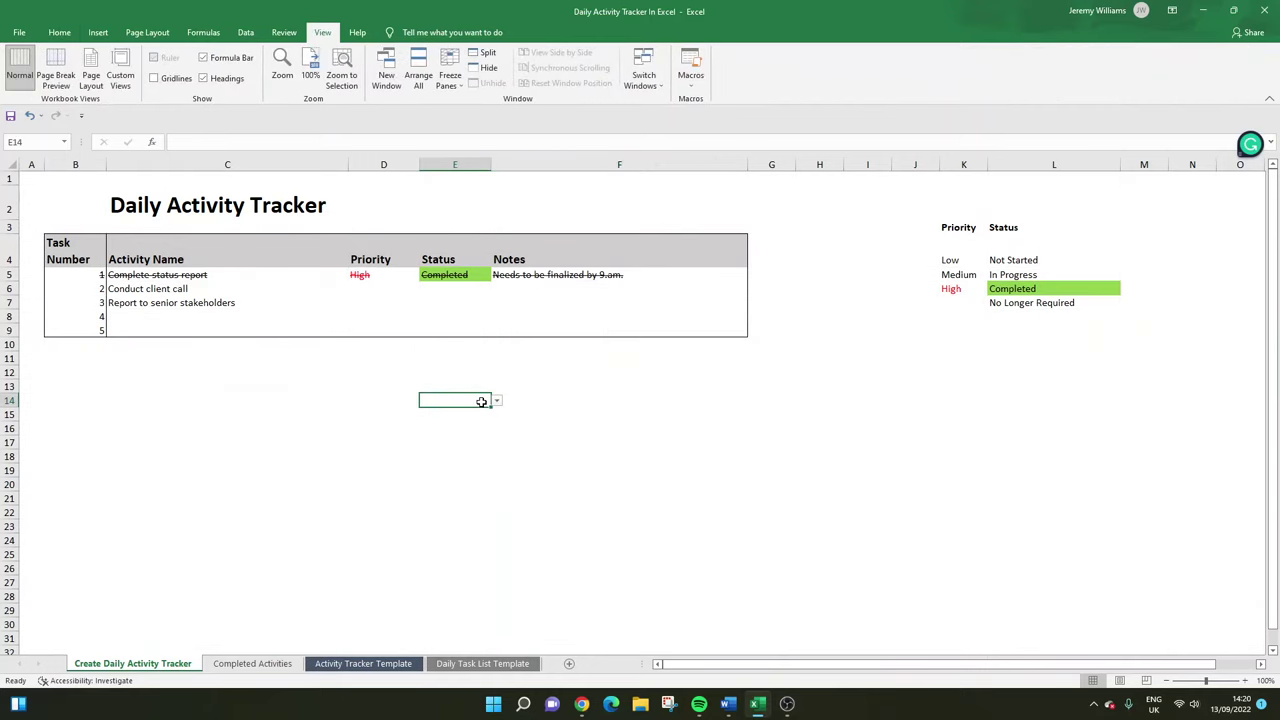
Browse the Formulas, Data and Review ribbons, then turn the gridlines back on.
{"action": "left_click", "coordinate": [224, 34]}
{"action": "left_click", "coordinate": [245, 32]}
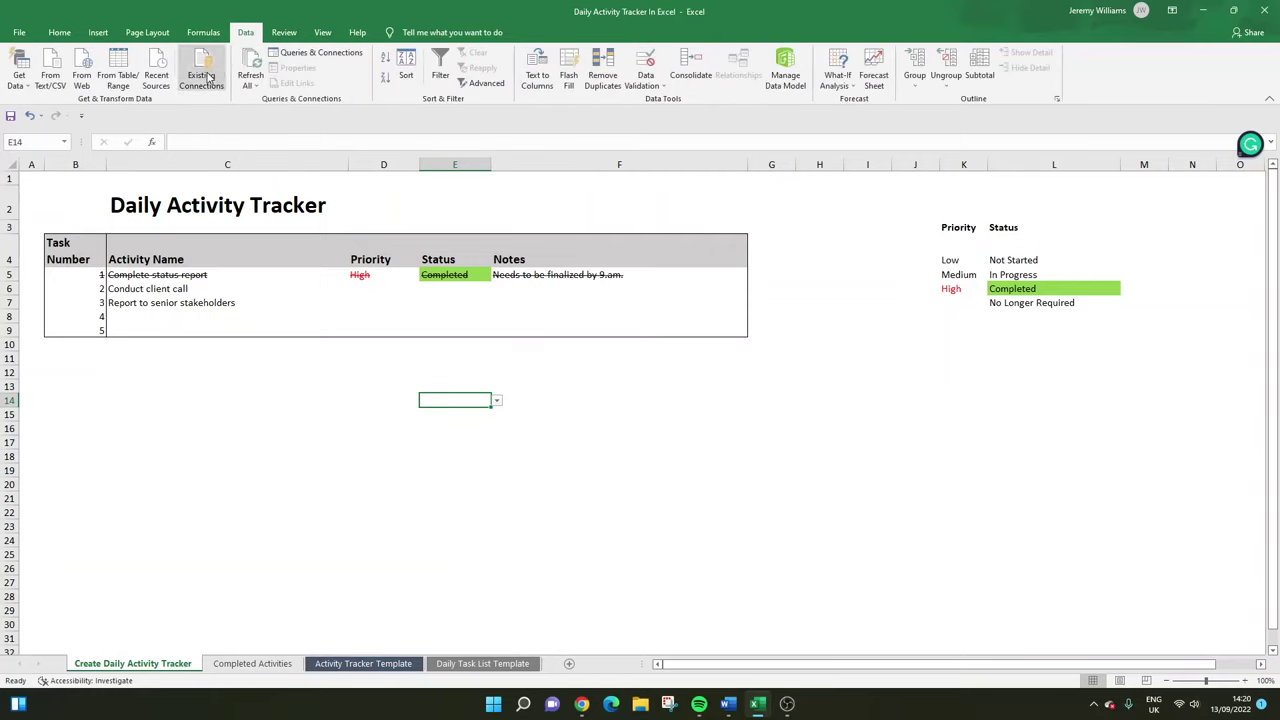
{"action": "left_click", "coordinate": [286, 33]}
{"action": "left_click", "coordinate": [322, 32]}
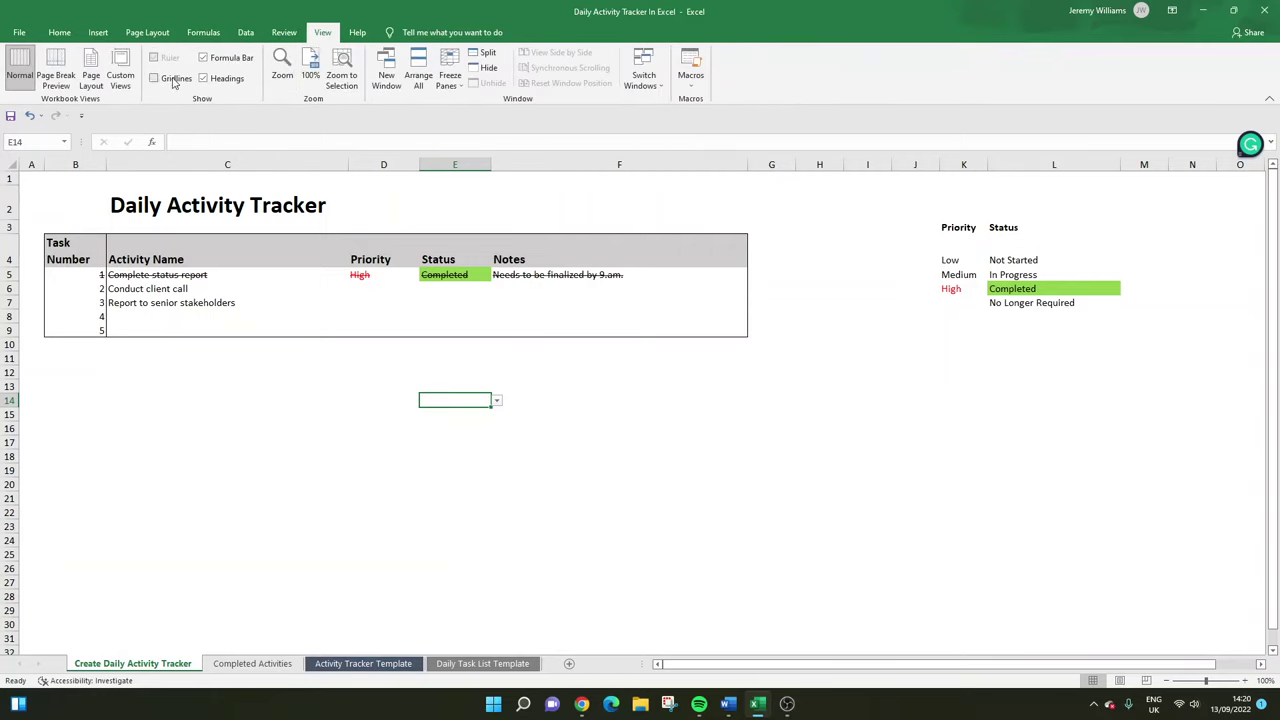
{"action": "left_click", "coordinate": [174, 79]}
{"action": "left_click", "coordinate": [298, 390]}
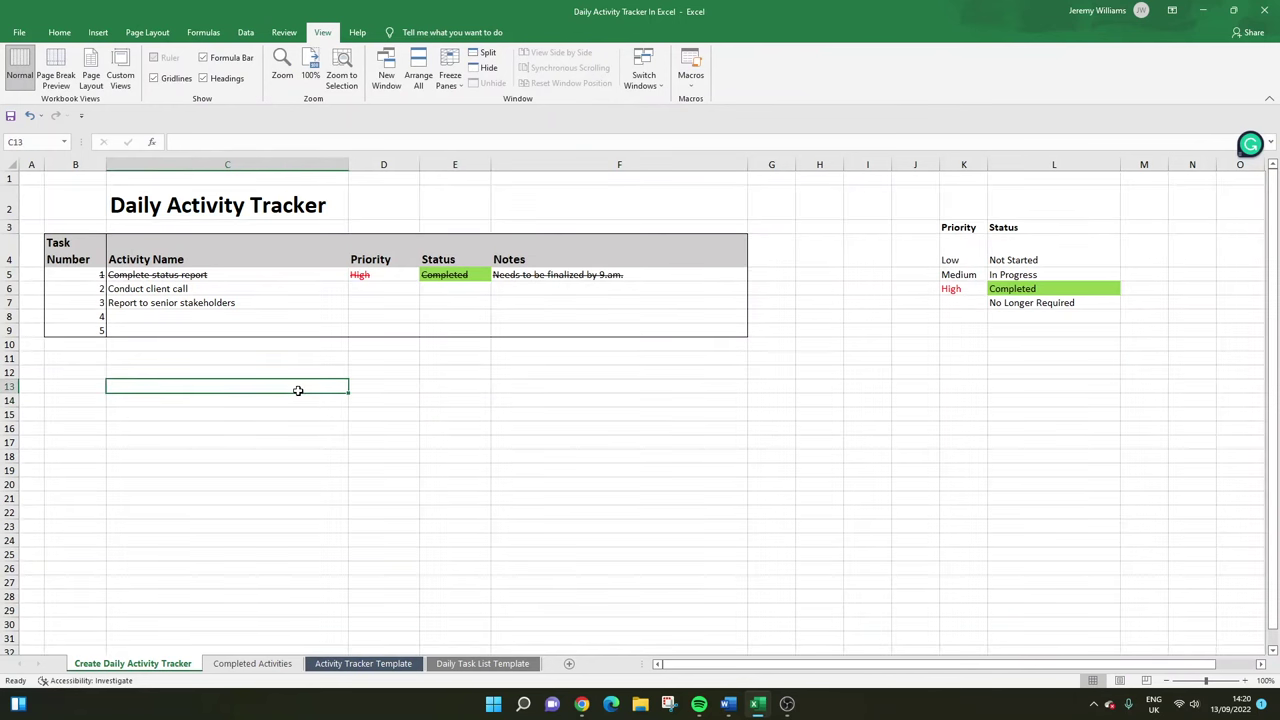